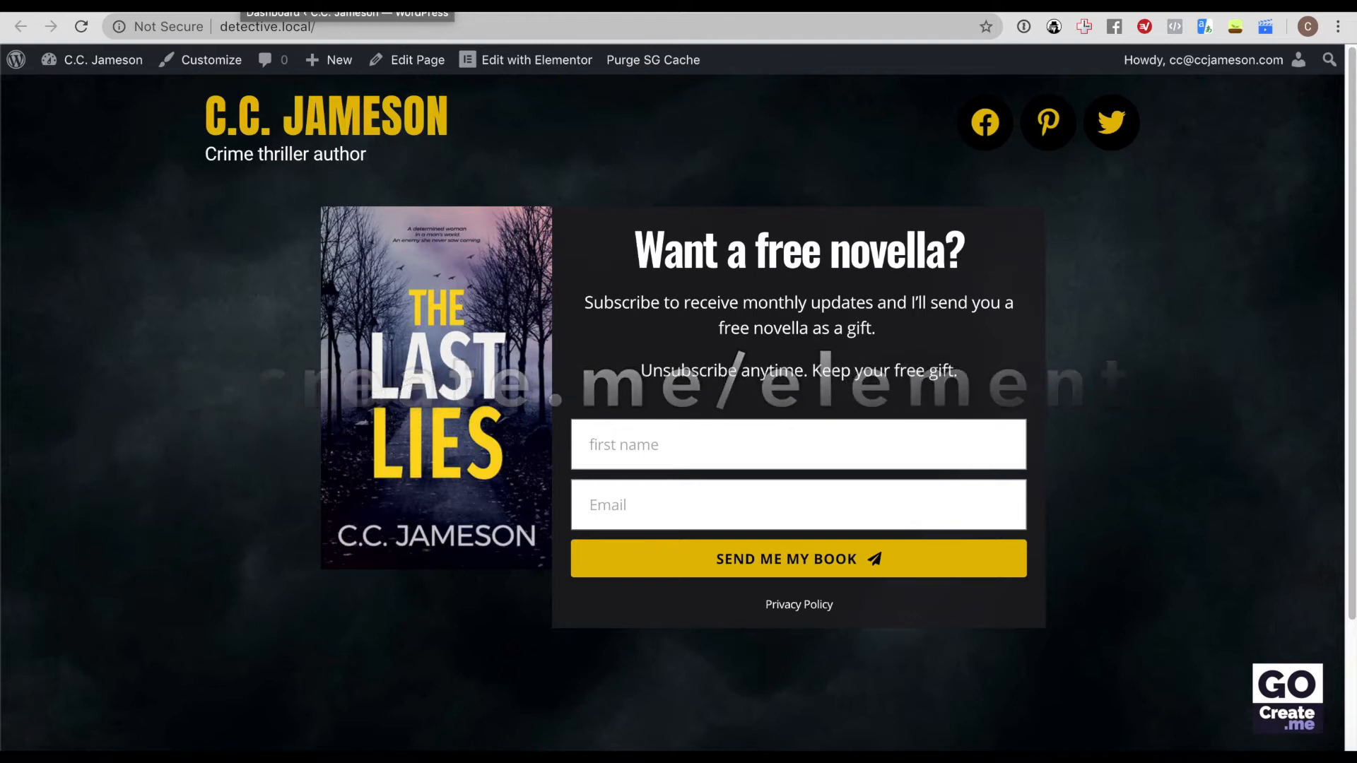
Step: Create a new Popup template named "Cookie Bar" from the site's WordPress dashboard
{"action": "left_click", "coordinate": [241, 3]}
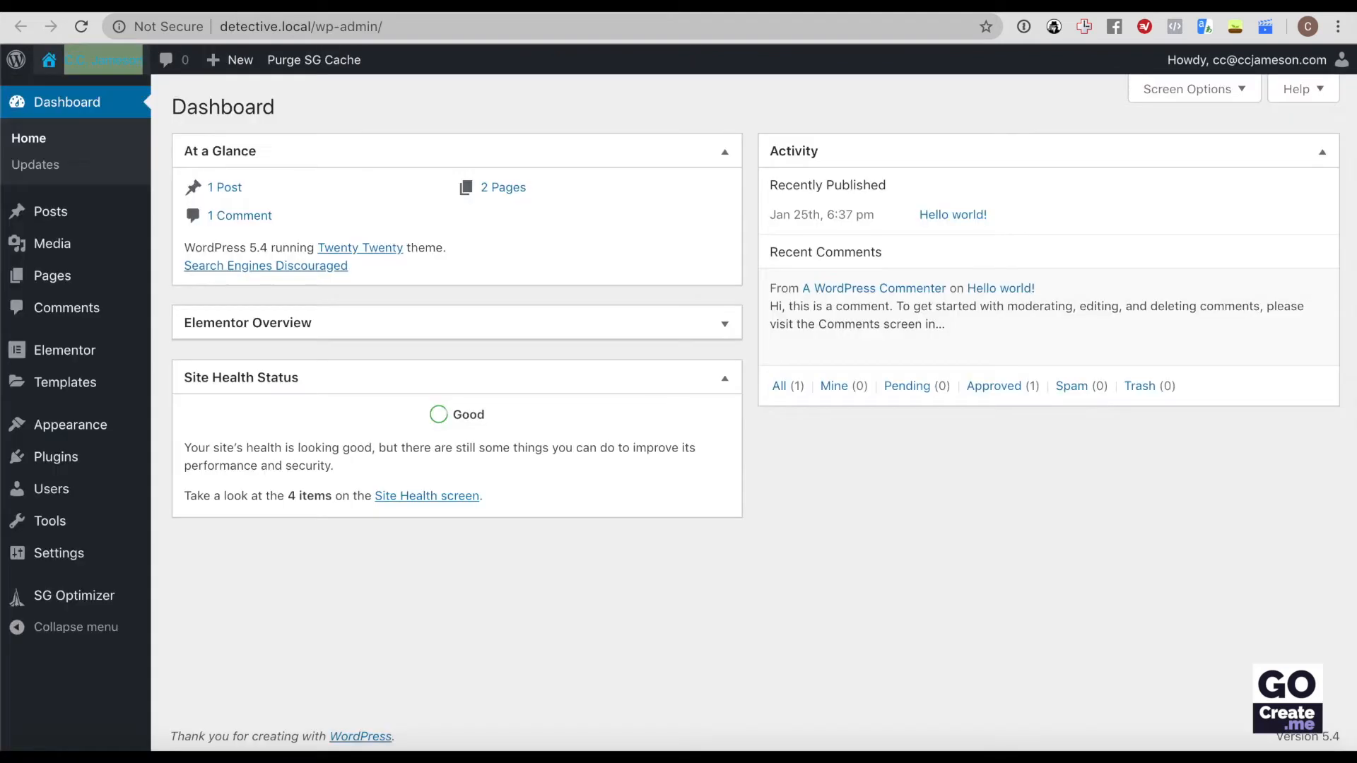
{"action": "mouse_move", "coordinate": [71, 396]}
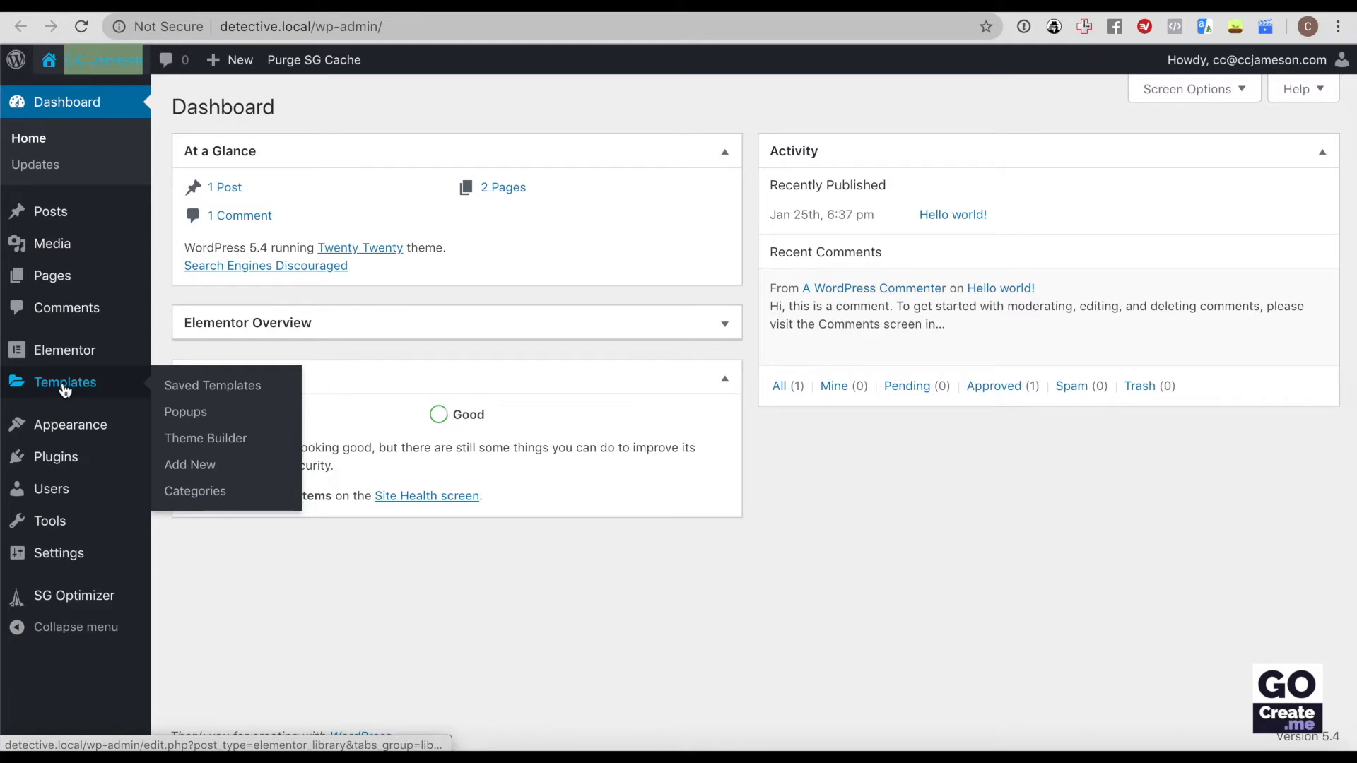
{"action": "left_click", "coordinate": [195, 464]}
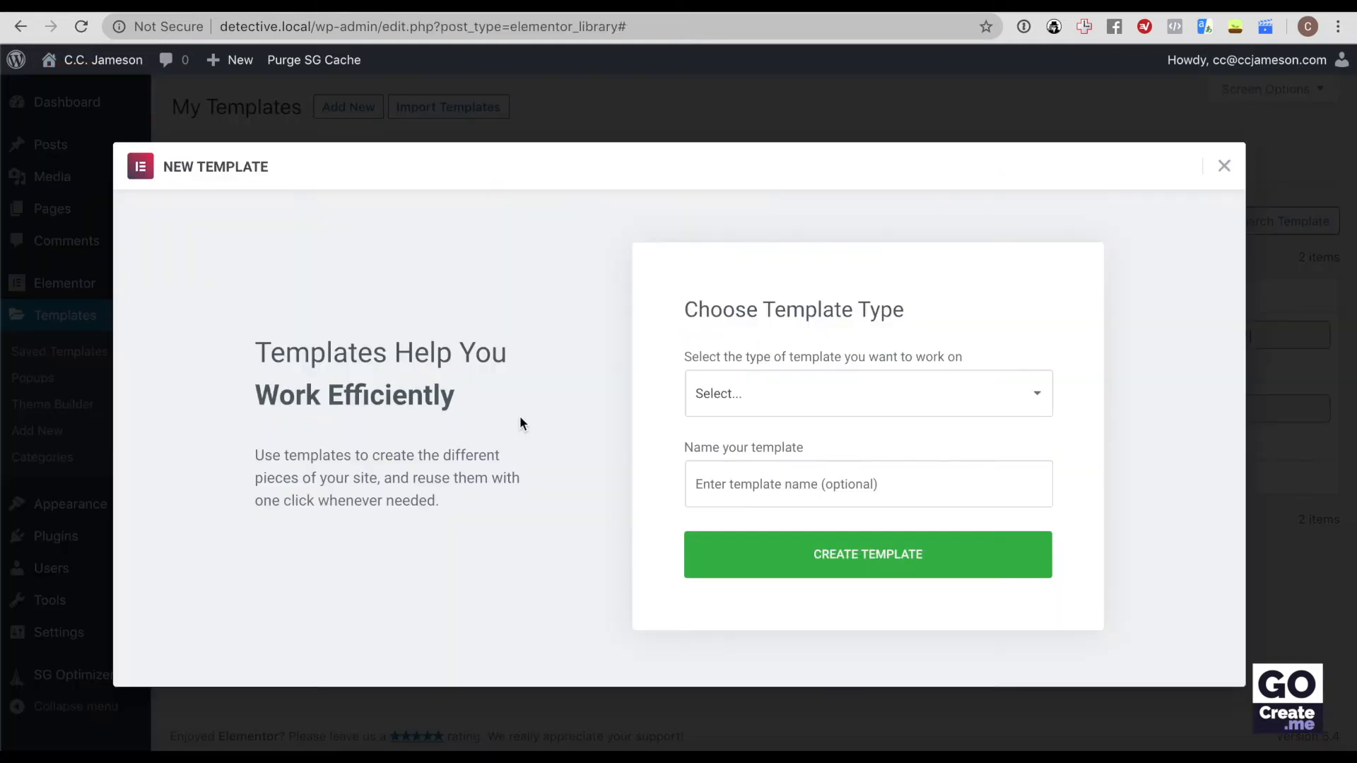
{"action": "left_click", "coordinate": [753, 410]}
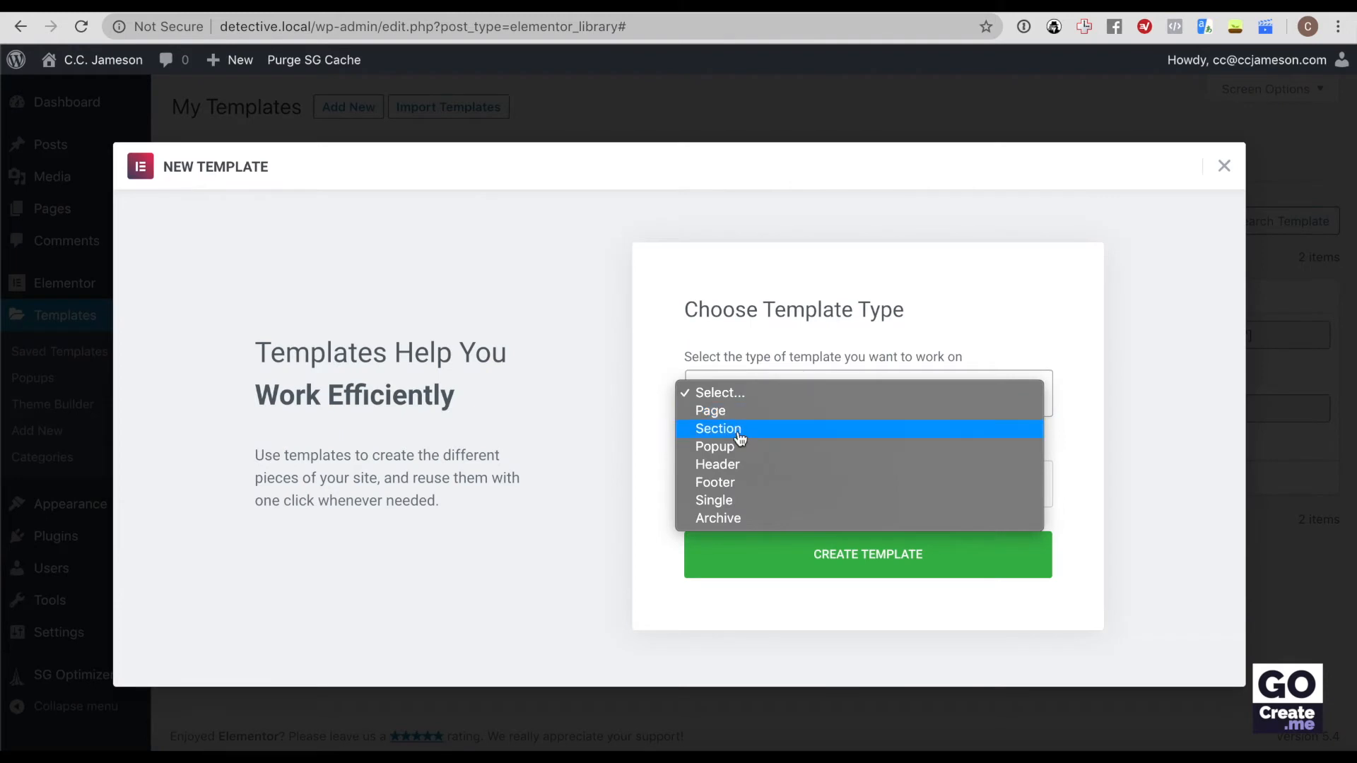
{"action": "left_click", "coordinate": [758, 447]}
{"action": "type", "text": "Cookie Bar"}
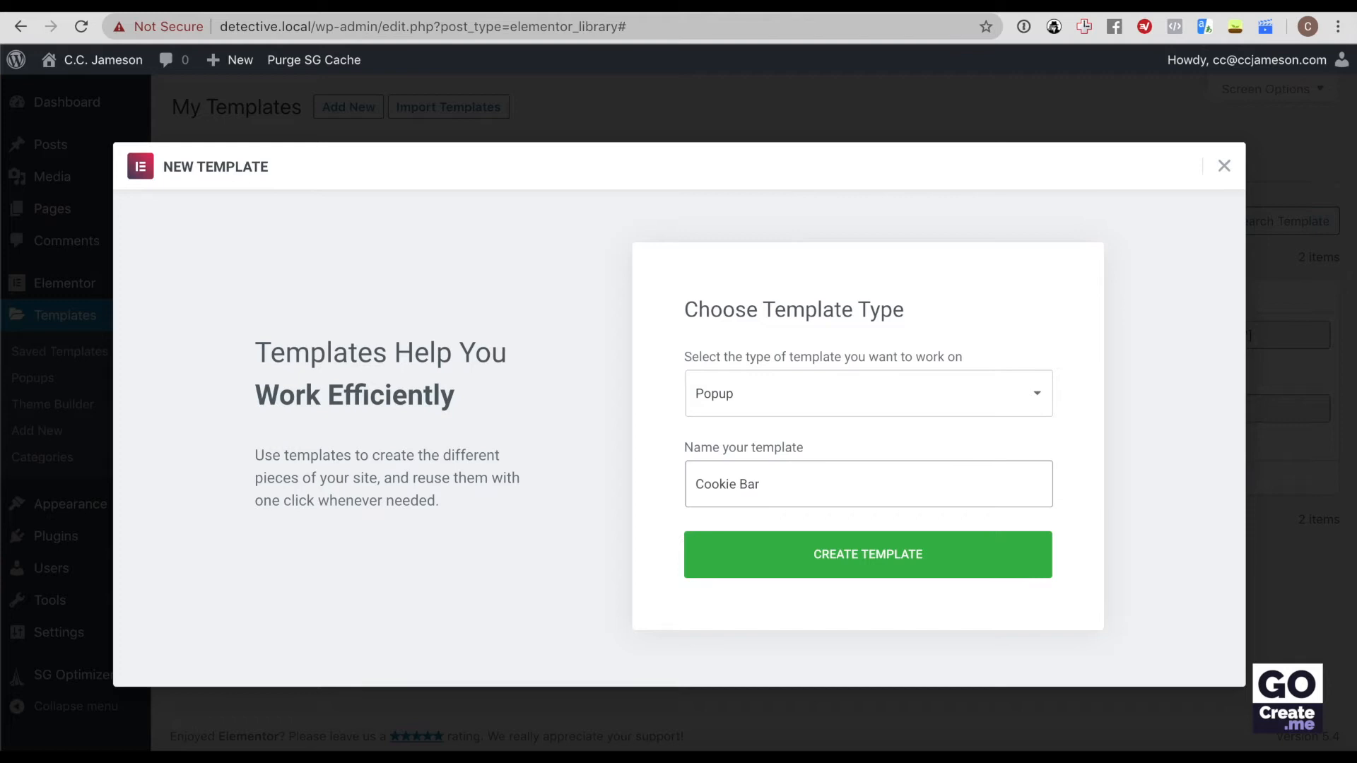
{"action": "left_click", "coordinate": [884, 559]}
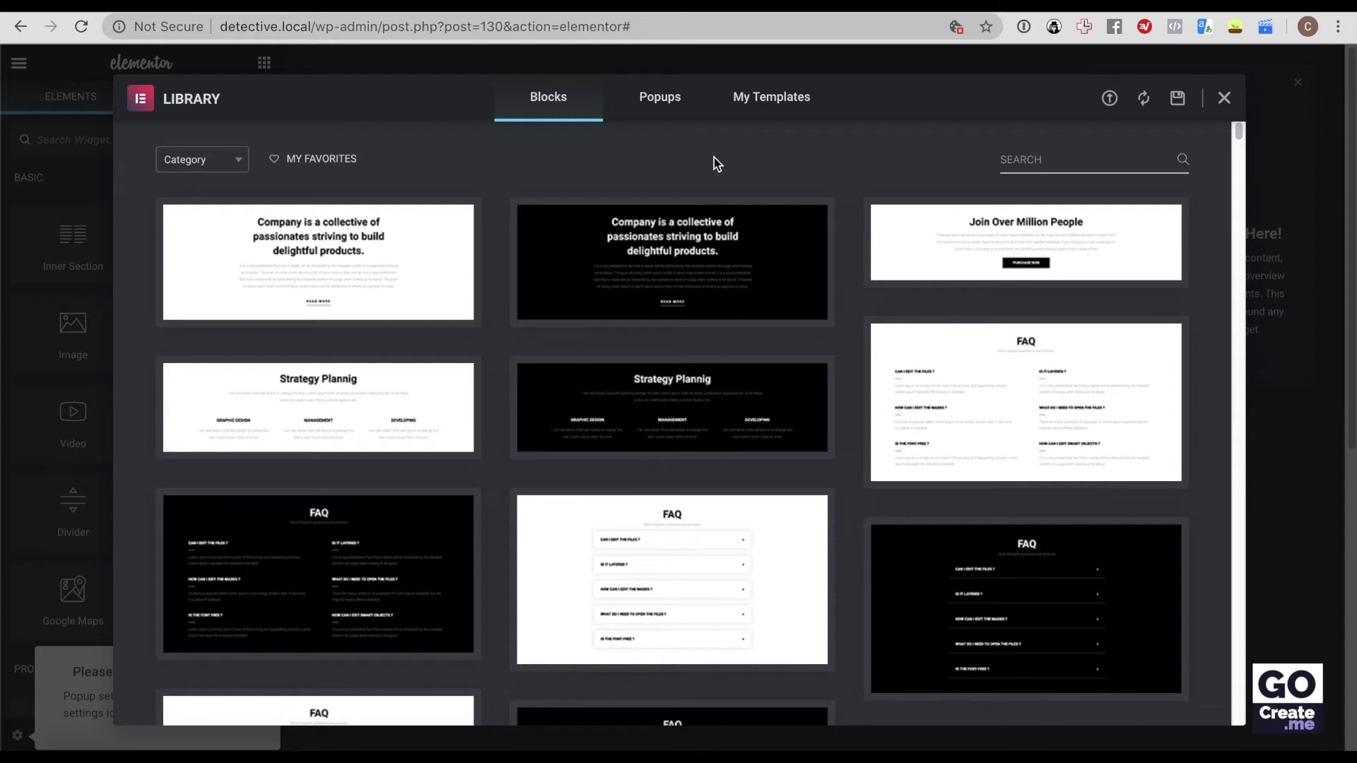
Step: Insert the pink cactus cookie notice from the Bottom Bar popup designs, dismiss the note, and open the popup settings
{"action": "left_click", "coordinate": [671, 104]}
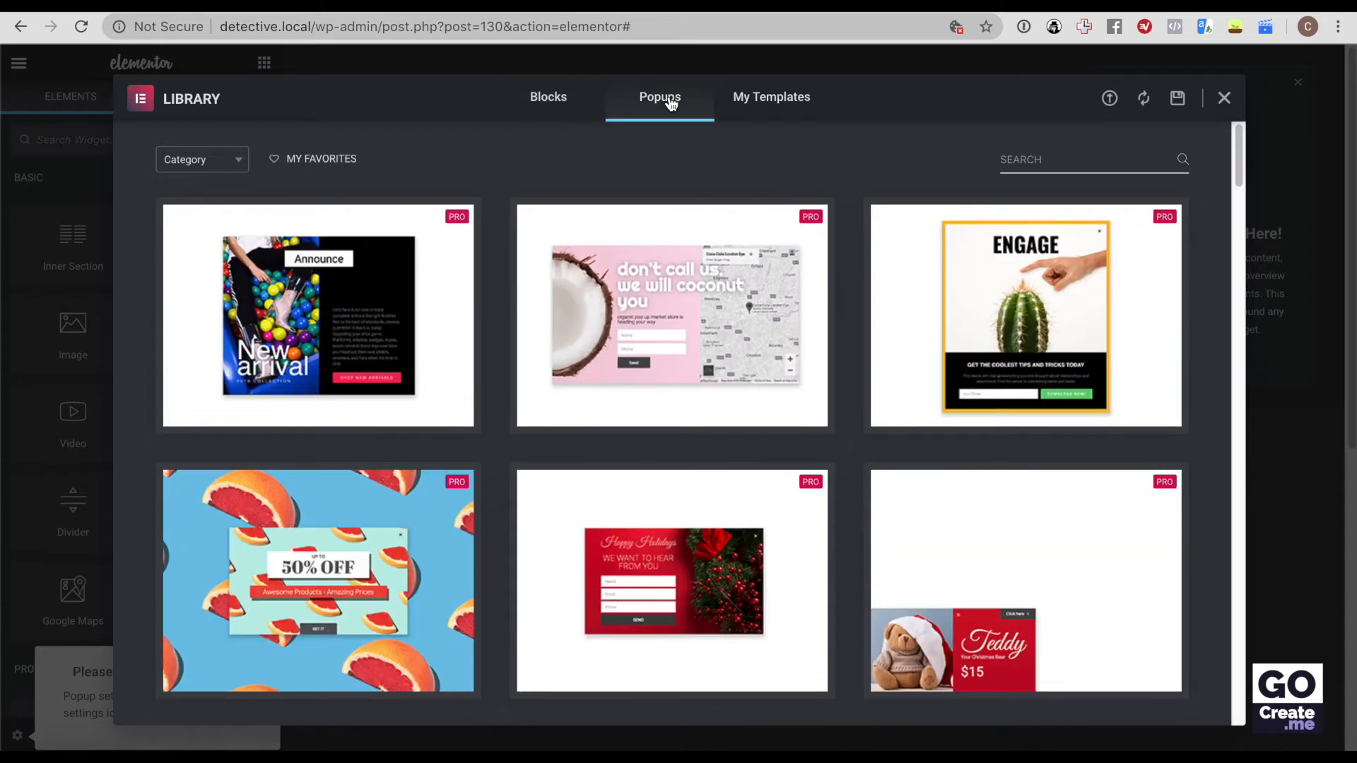
{"action": "left_click", "coordinate": [237, 166]}
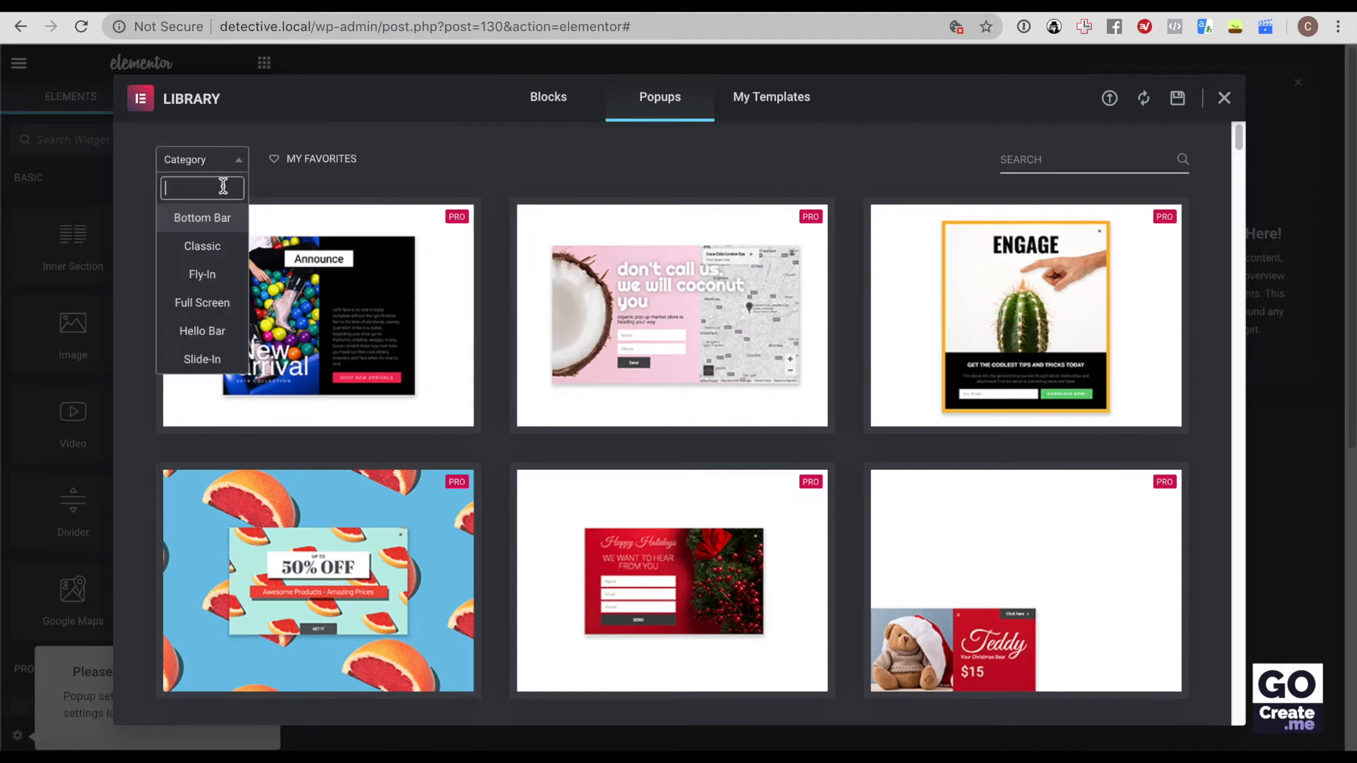
{"action": "left_click", "coordinate": [203, 218]}
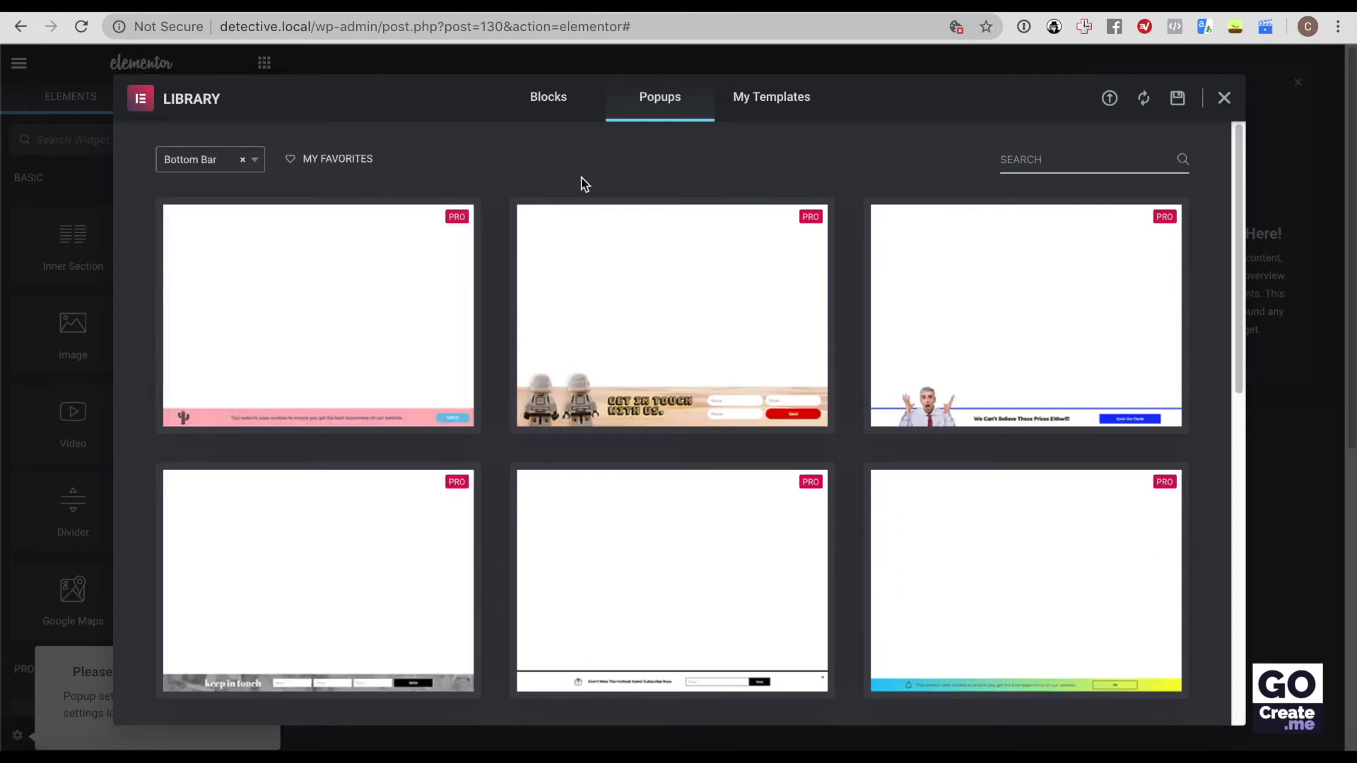
{"action": "mouse_move", "coordinate": [398, 281]}
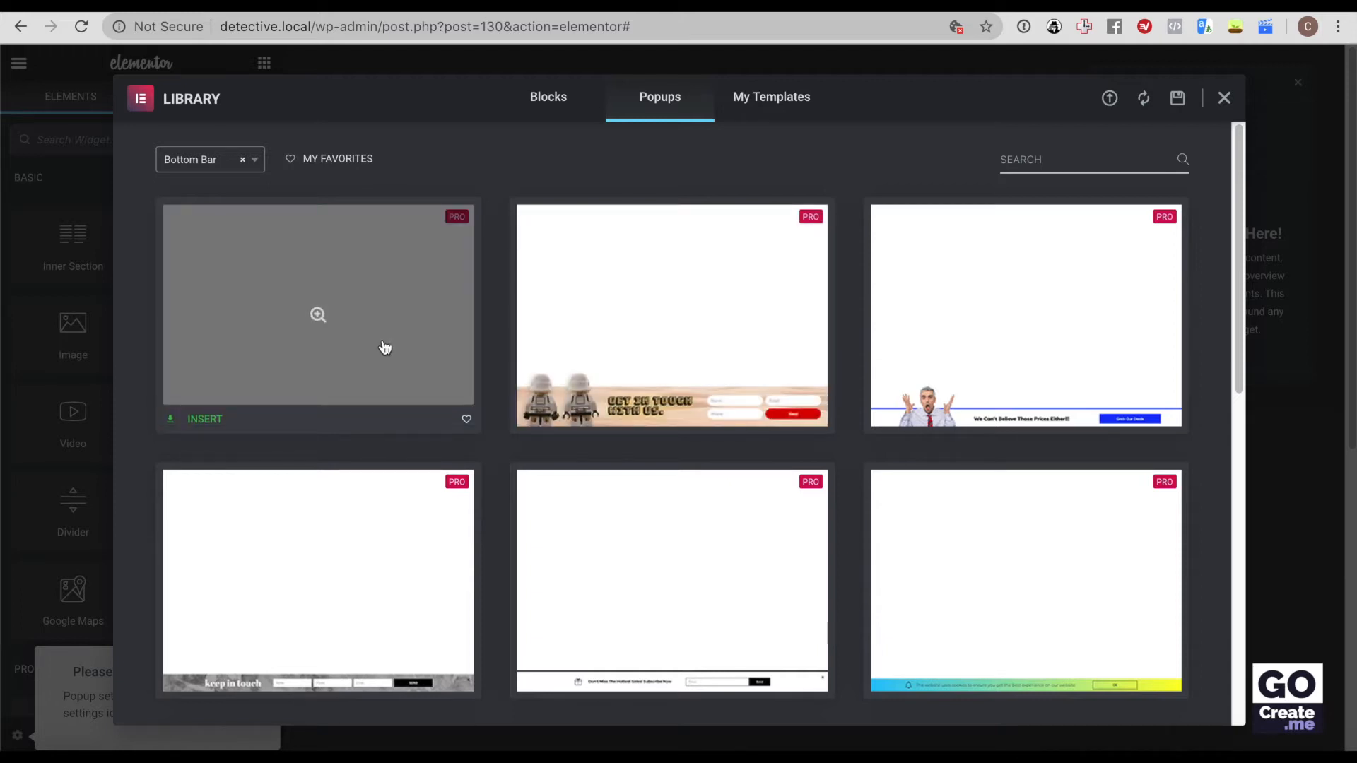
{"action": "left_click", "coordinate": [320, 313]}
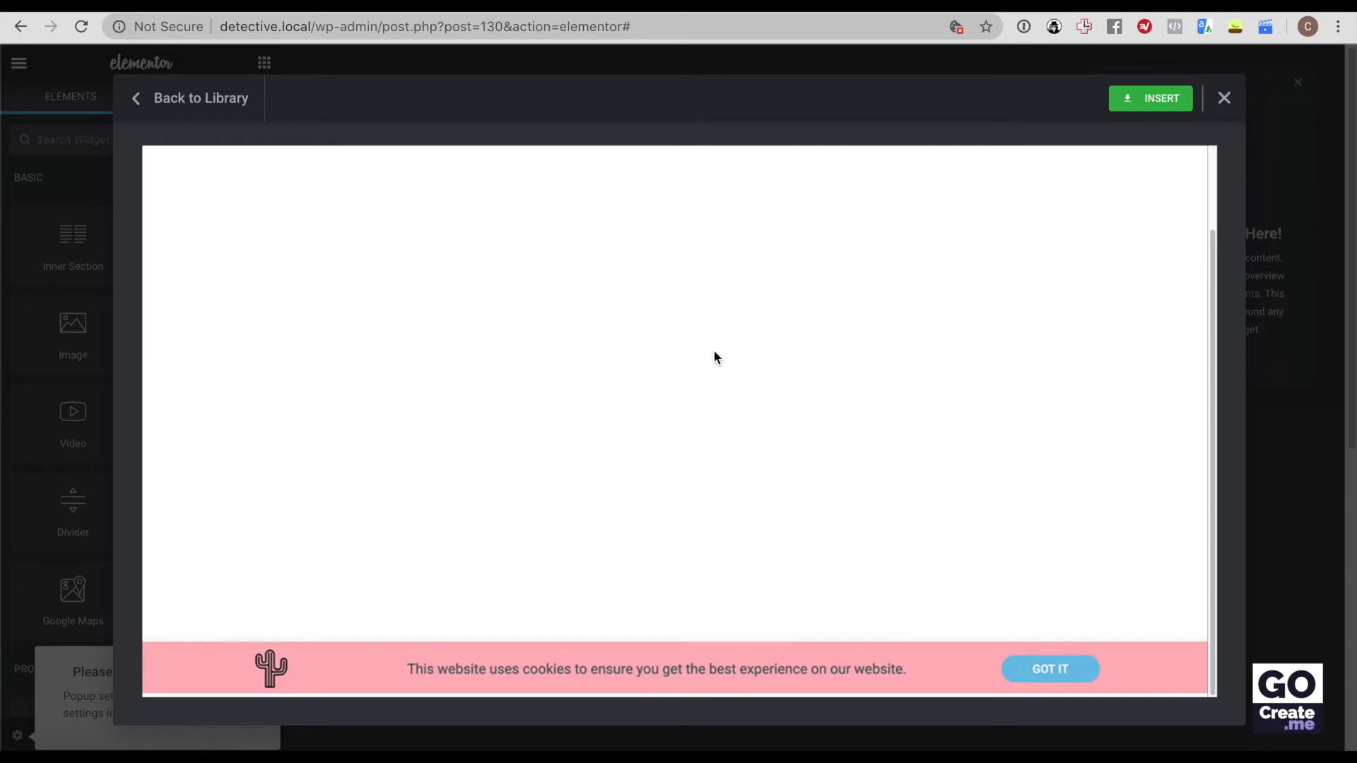
{"action": "left_click", "coordinate": [1162, 99]}
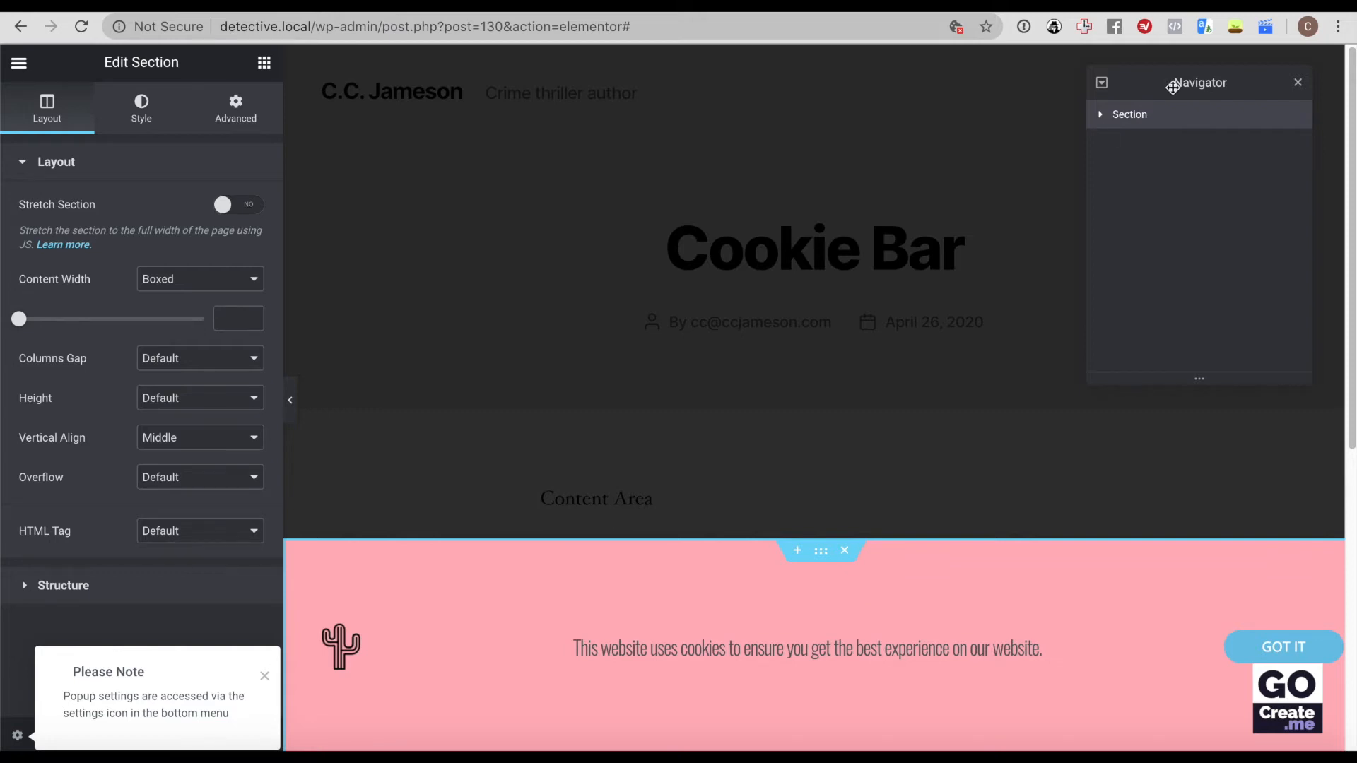
{"action": "left_click", "coordinate": [264, 676]}
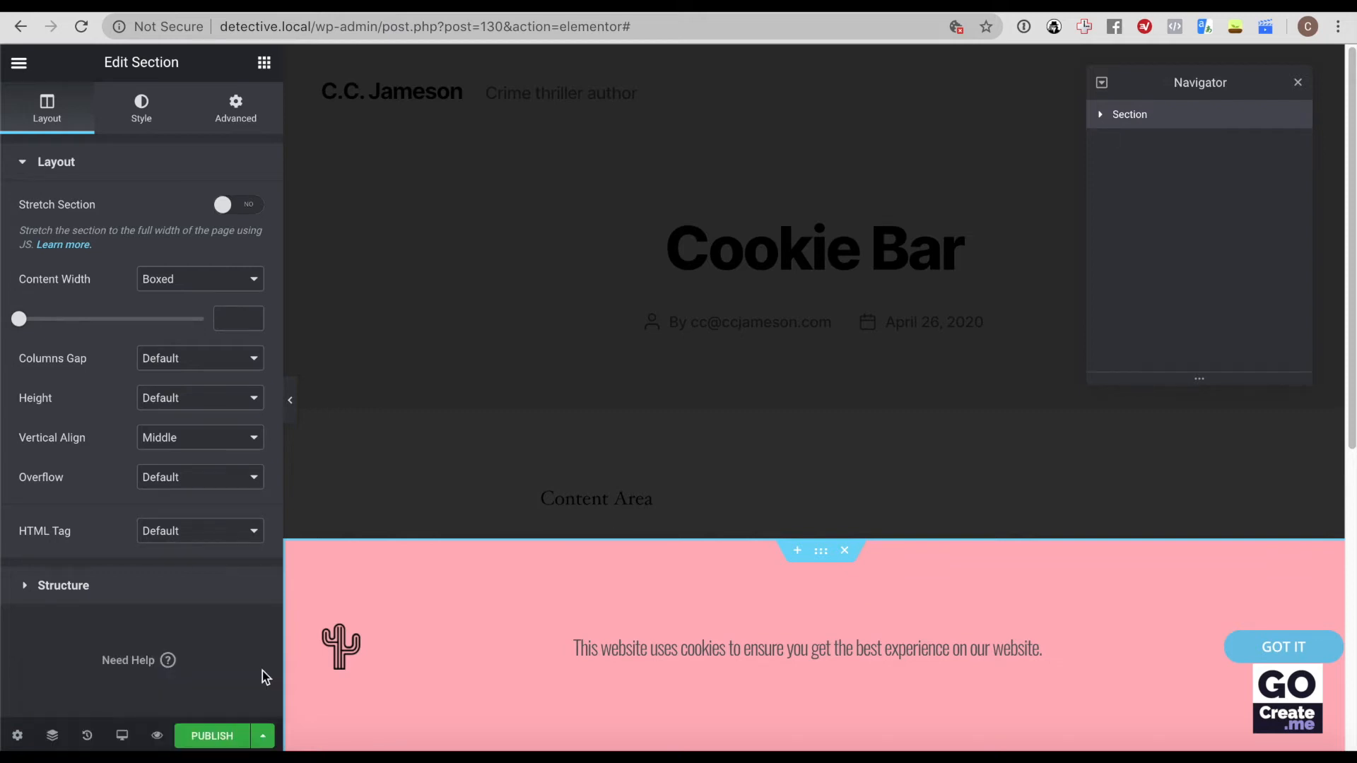
{"action": "left_click", "coordinate": [19, 737]}
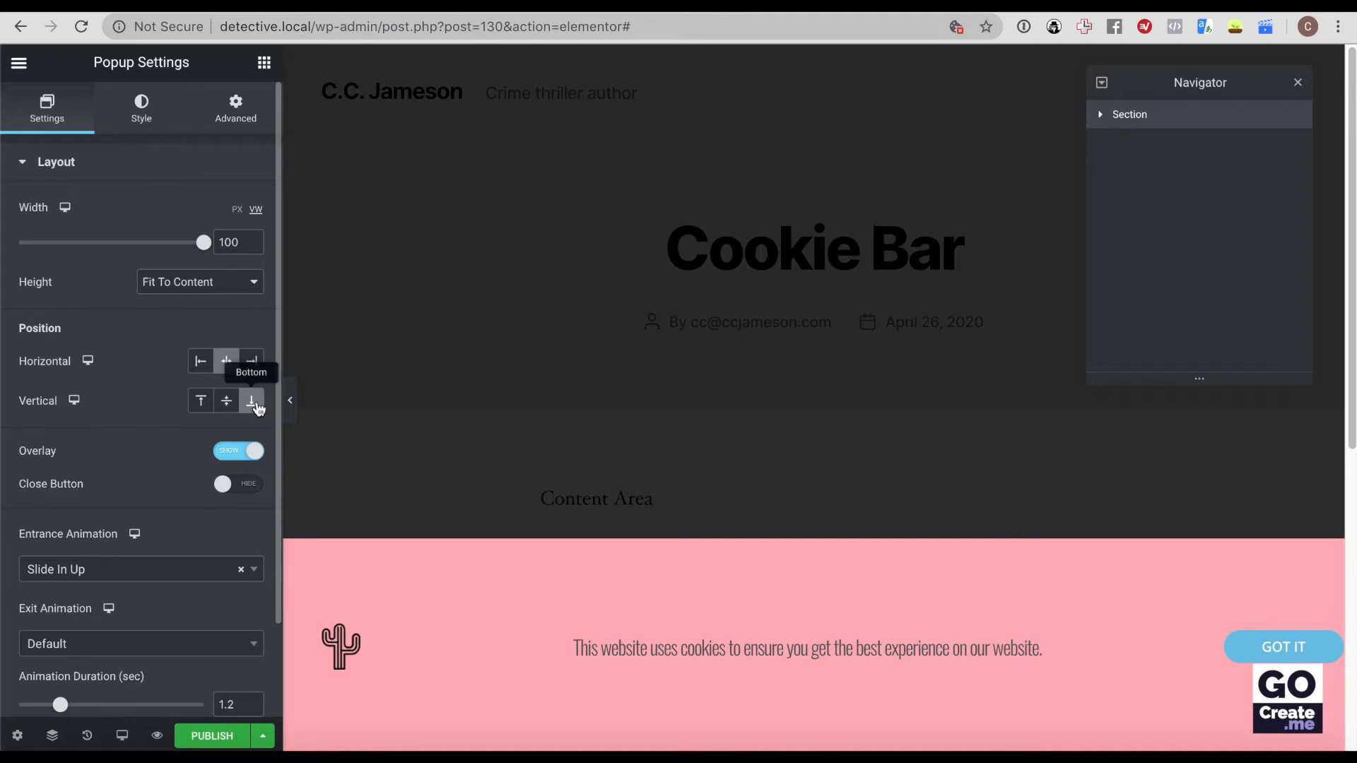
Step: Try the popup's top and center vertical positions, return it to bottom, and switch the overlay off and on again
{"action": "left_click", "coordinate": [202, 401]}
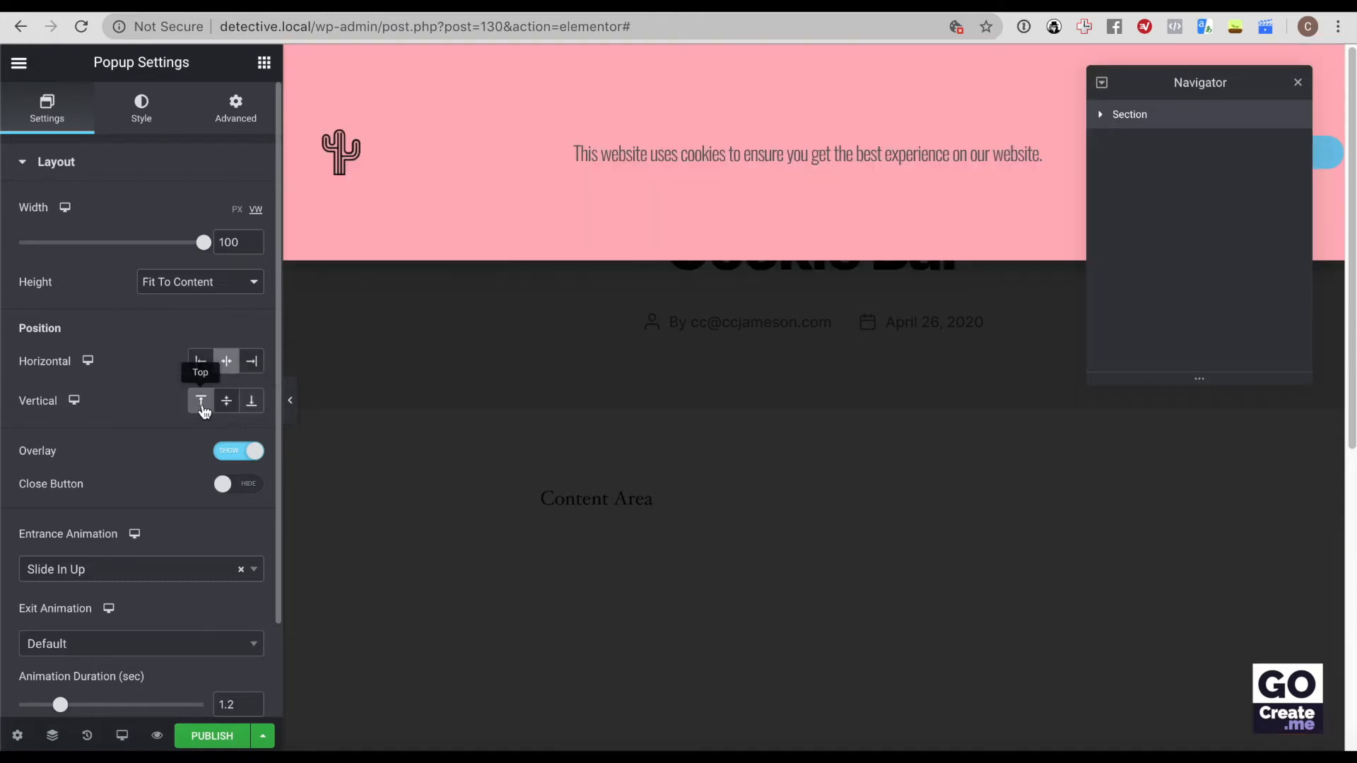
{"action": "left_click", "coordinate": [226, 404]}
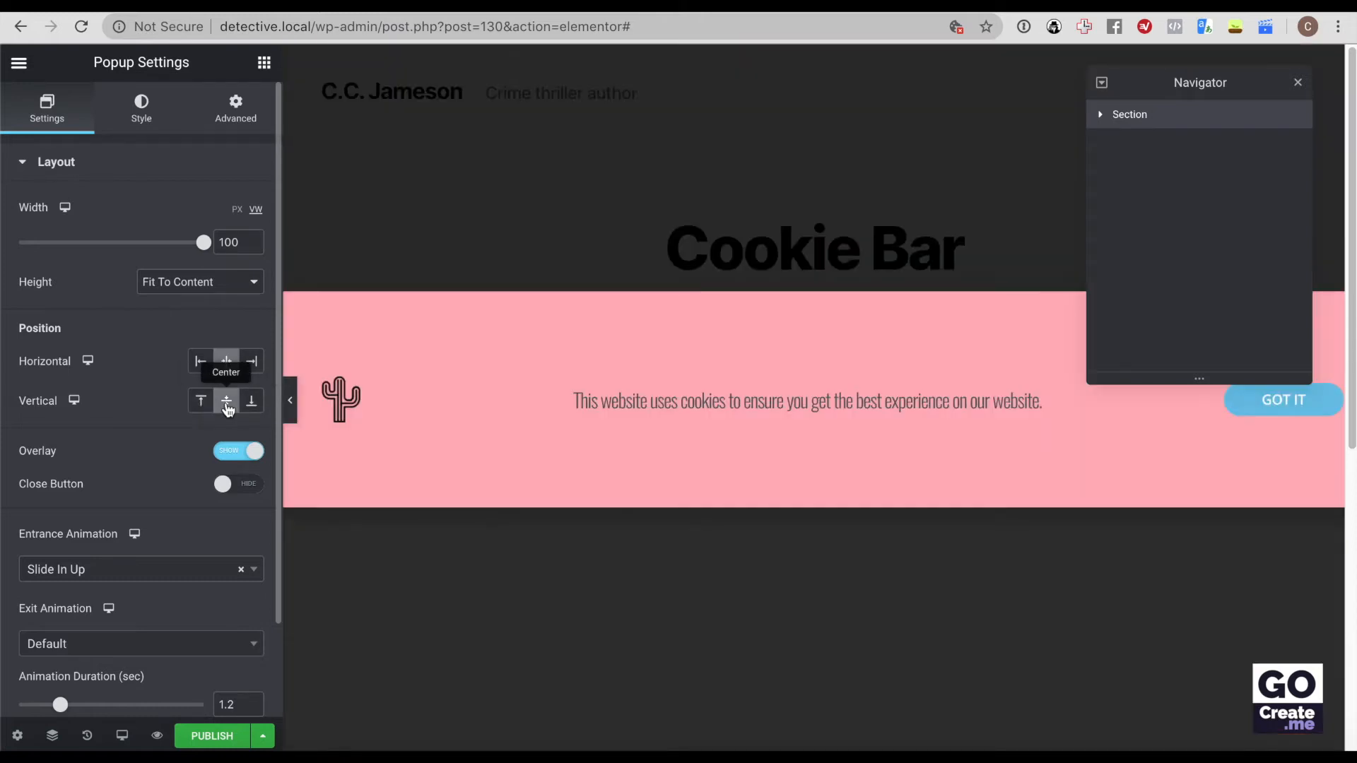
{"action": "left_click", "coordinate": [251, 404]}
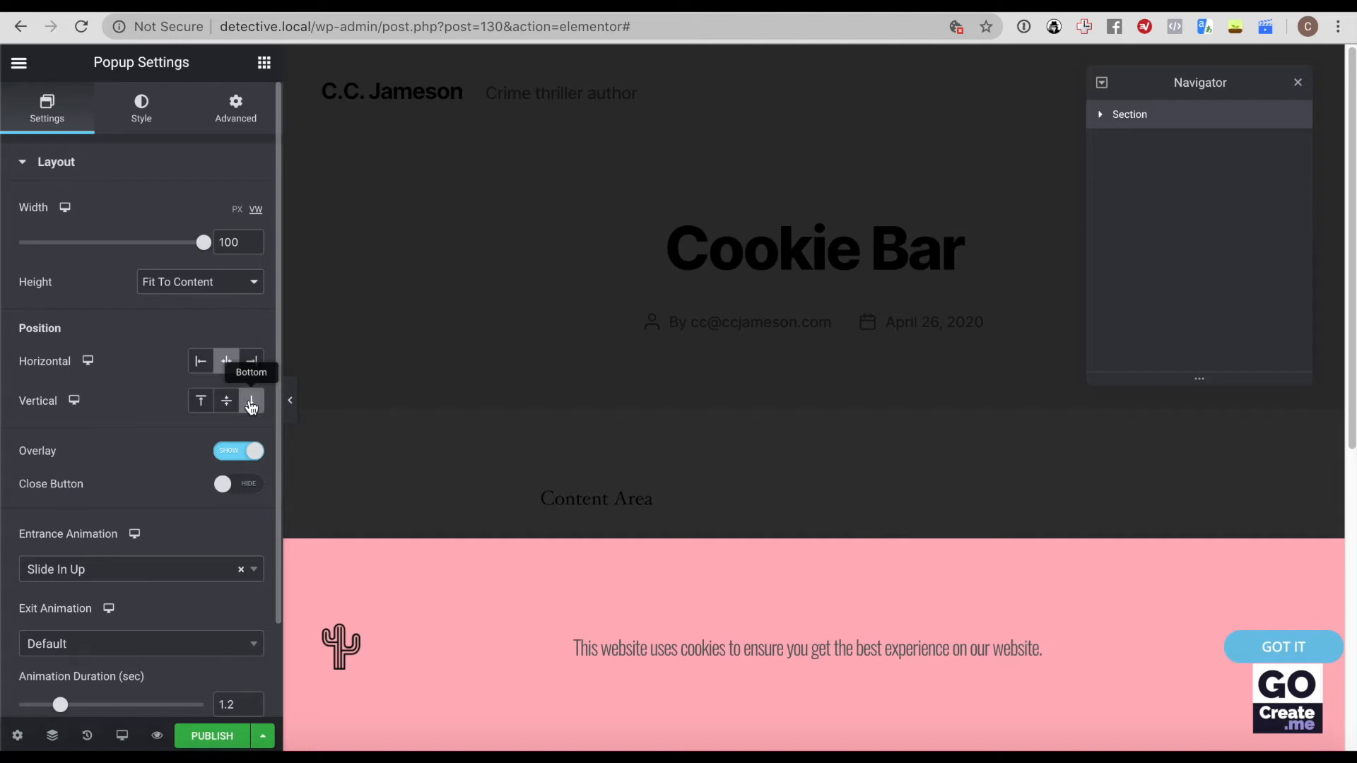
{"action": "left_click", "coordinate": [237, 453]}
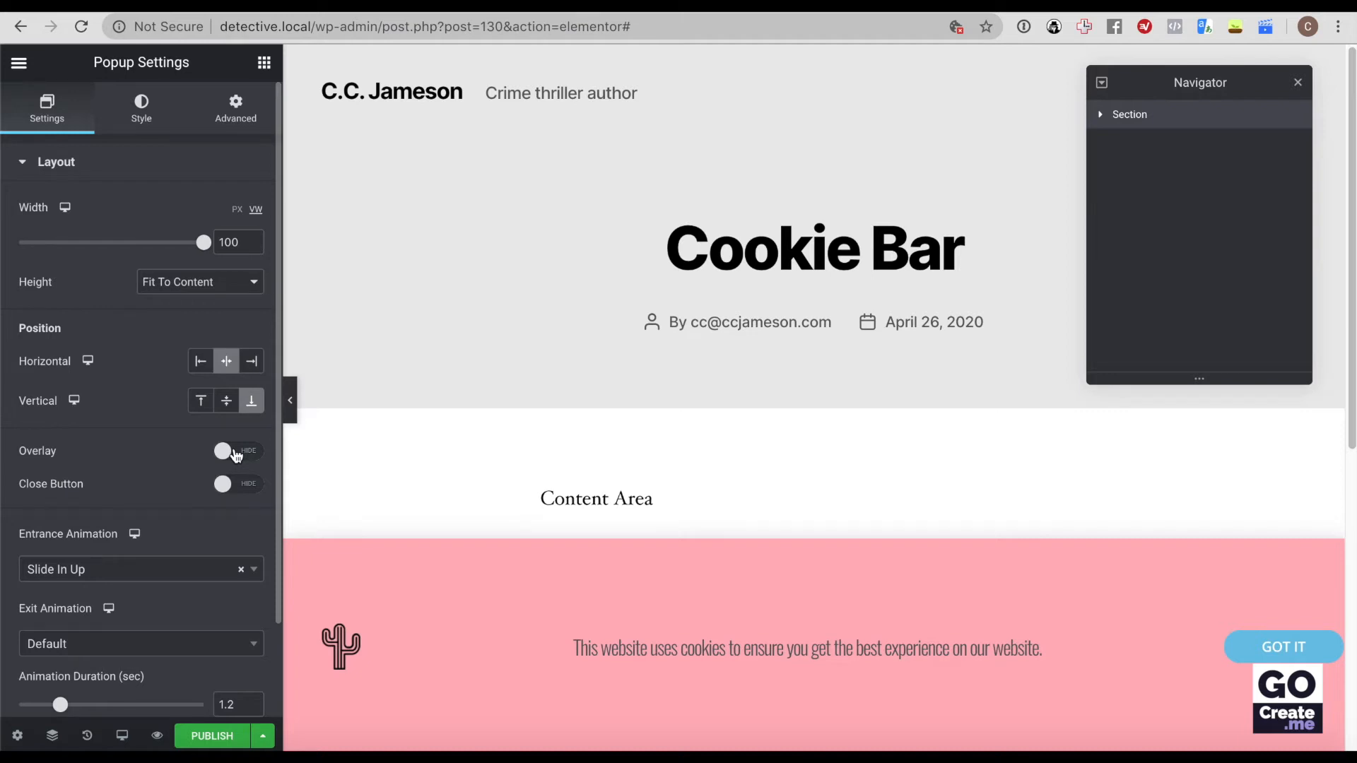
{"action": "left_click", "coordinate": [237, 452]}
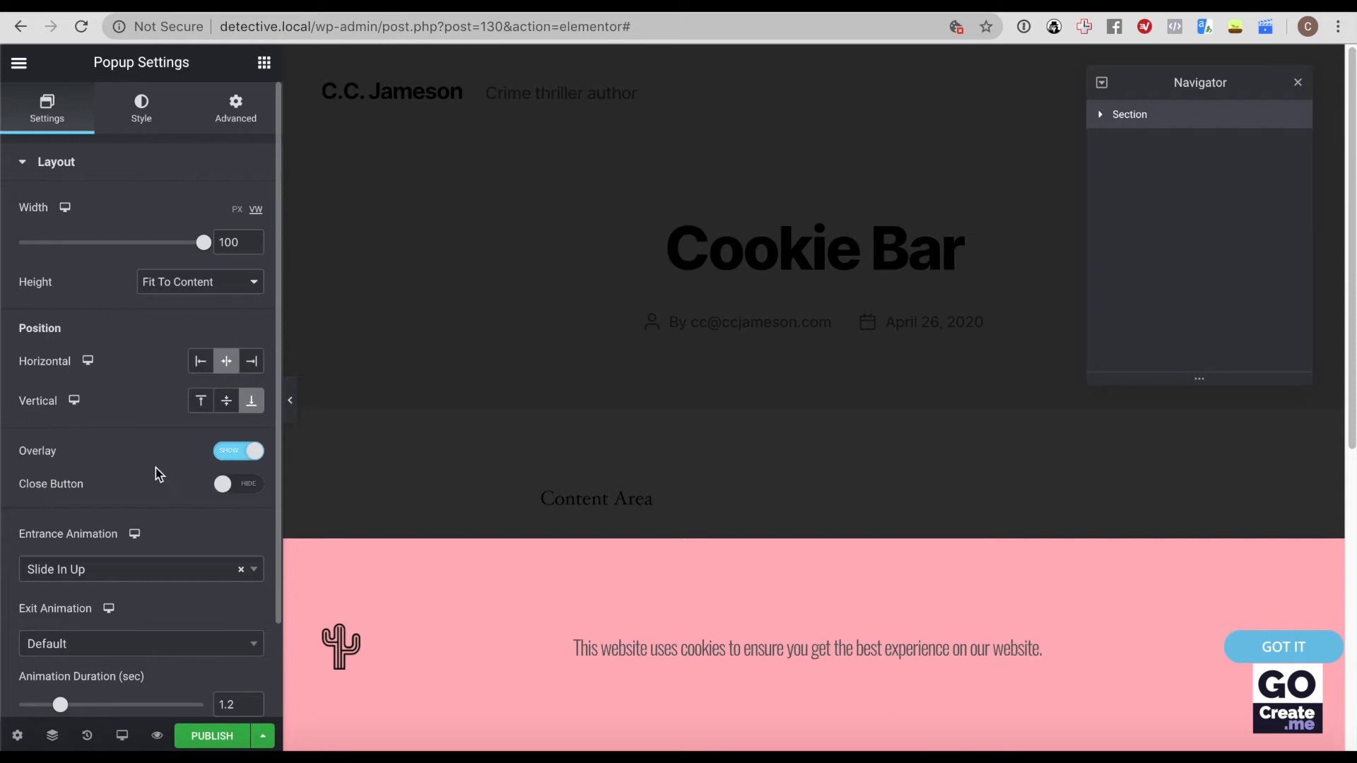
Step: Show the popup's close button and look through the remaining layout settings
{"action": "left_click", "coordinate": [235, 488]}
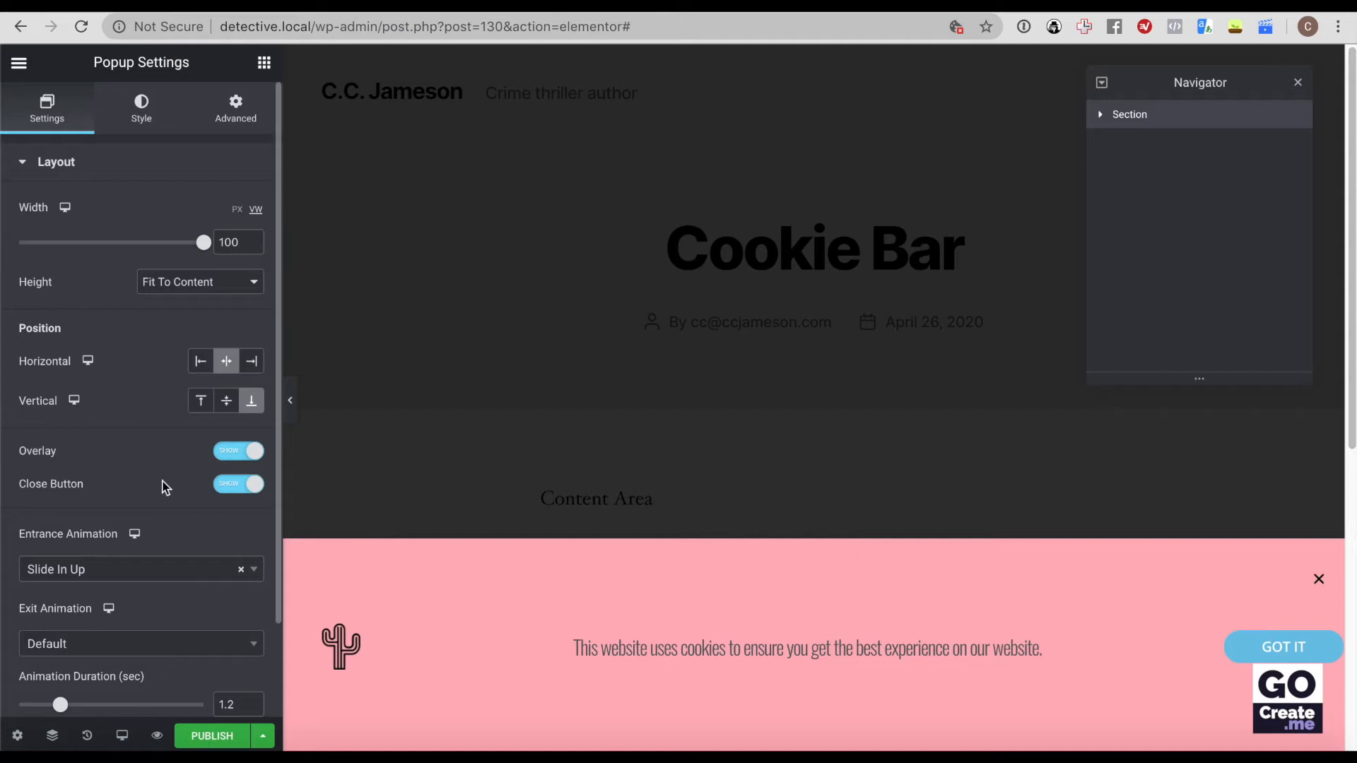
{"action": "scroll", "coordinate": [113, 475], "scroll_direction": "down", "scroll_amount": 3}
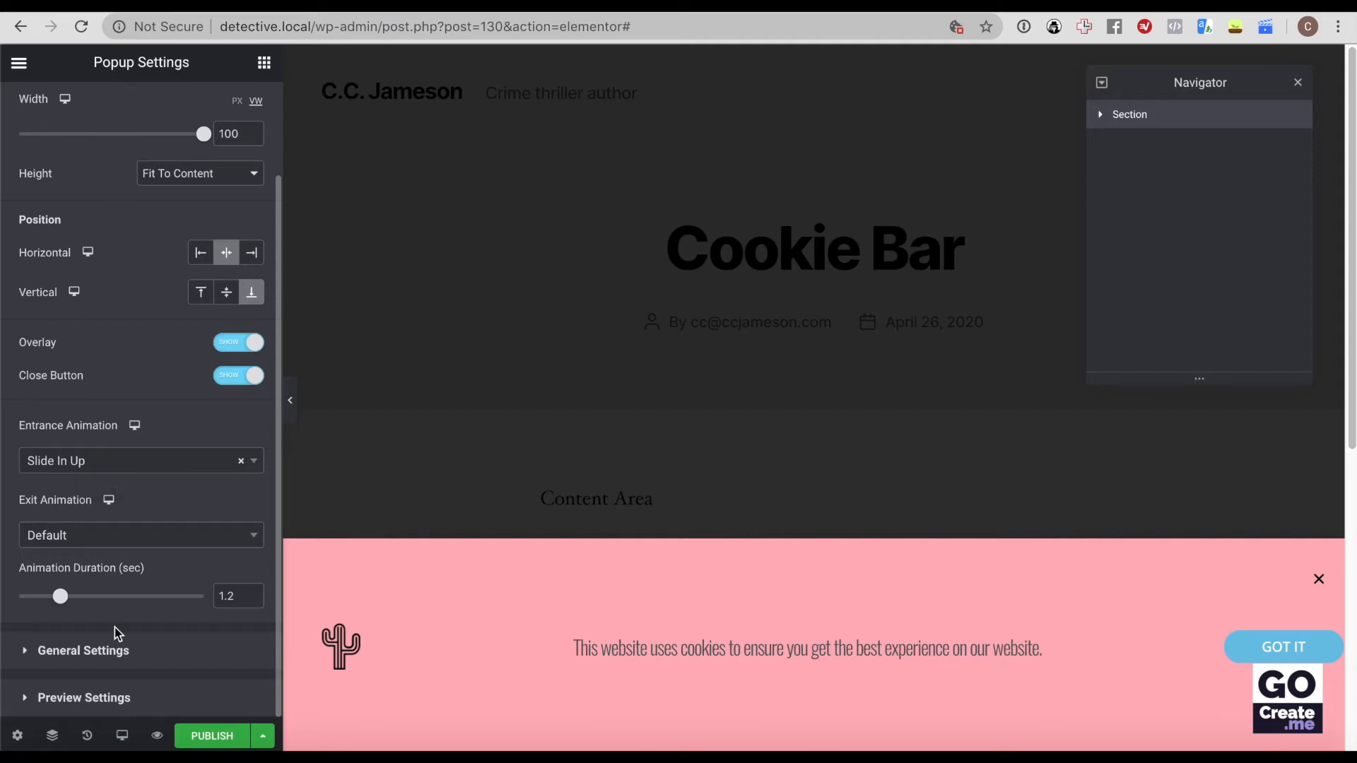
{"action": "scroll", "coordinate": [115, 627], "scroll_direction": "up", "scroll_amount": 3}
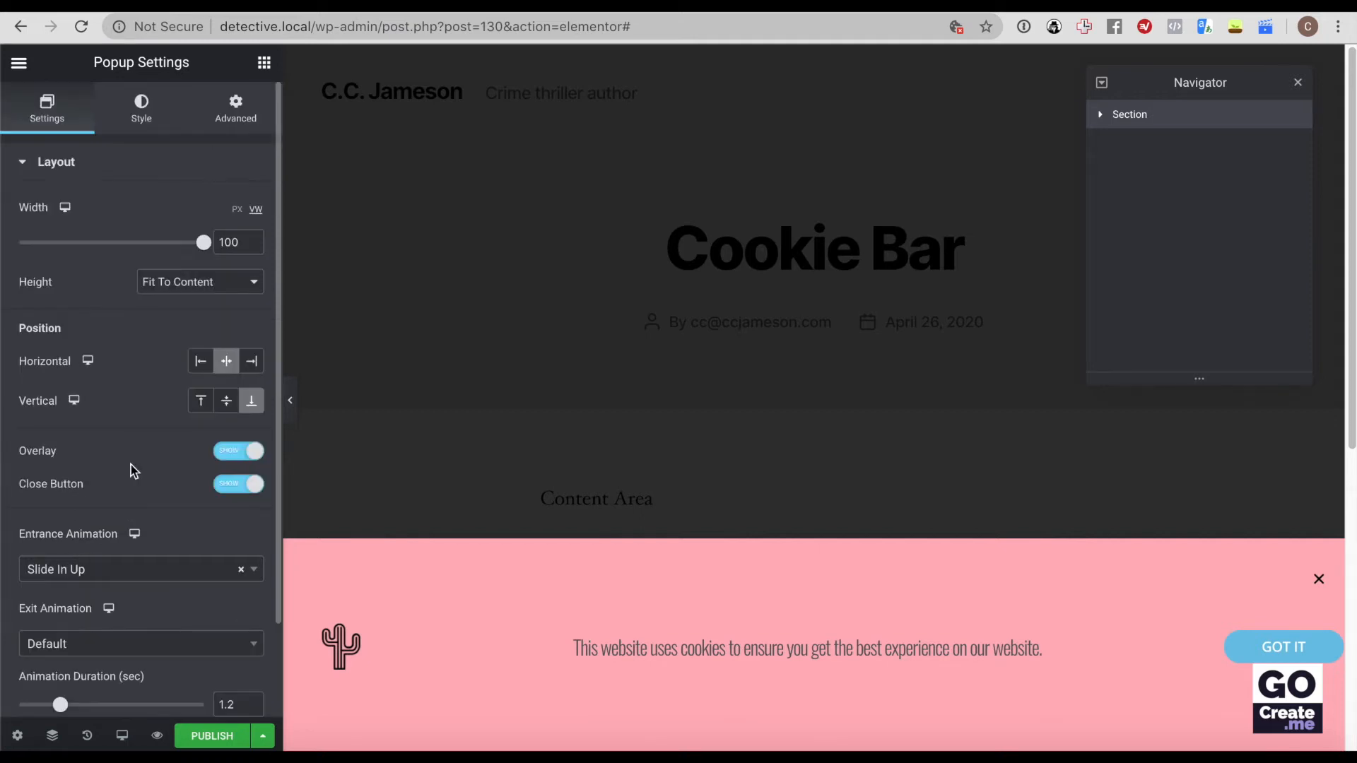
Step: Set the popup's background color to black (#000000)
{"action": "left_click", "coordinate": [140, 113]}
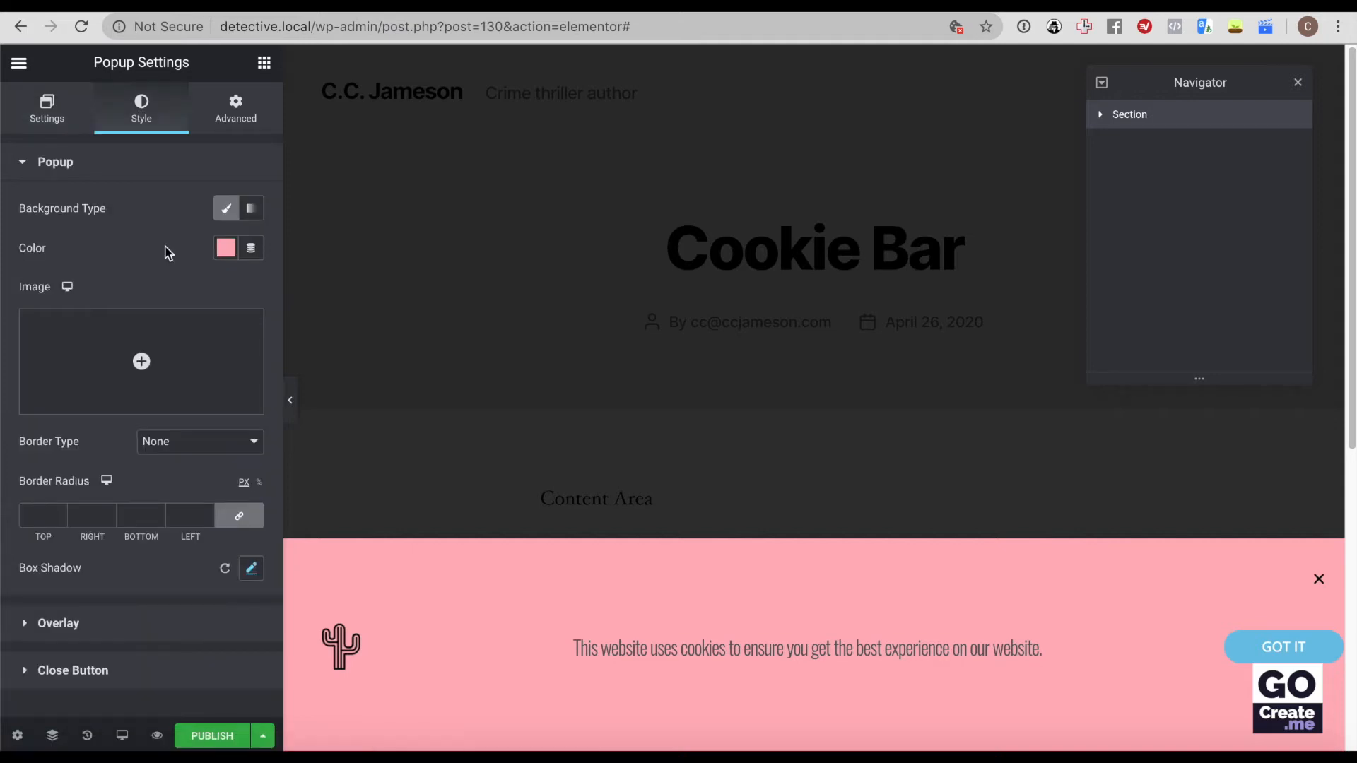
{"action": "left_click", "coordinate": [227, 251]}
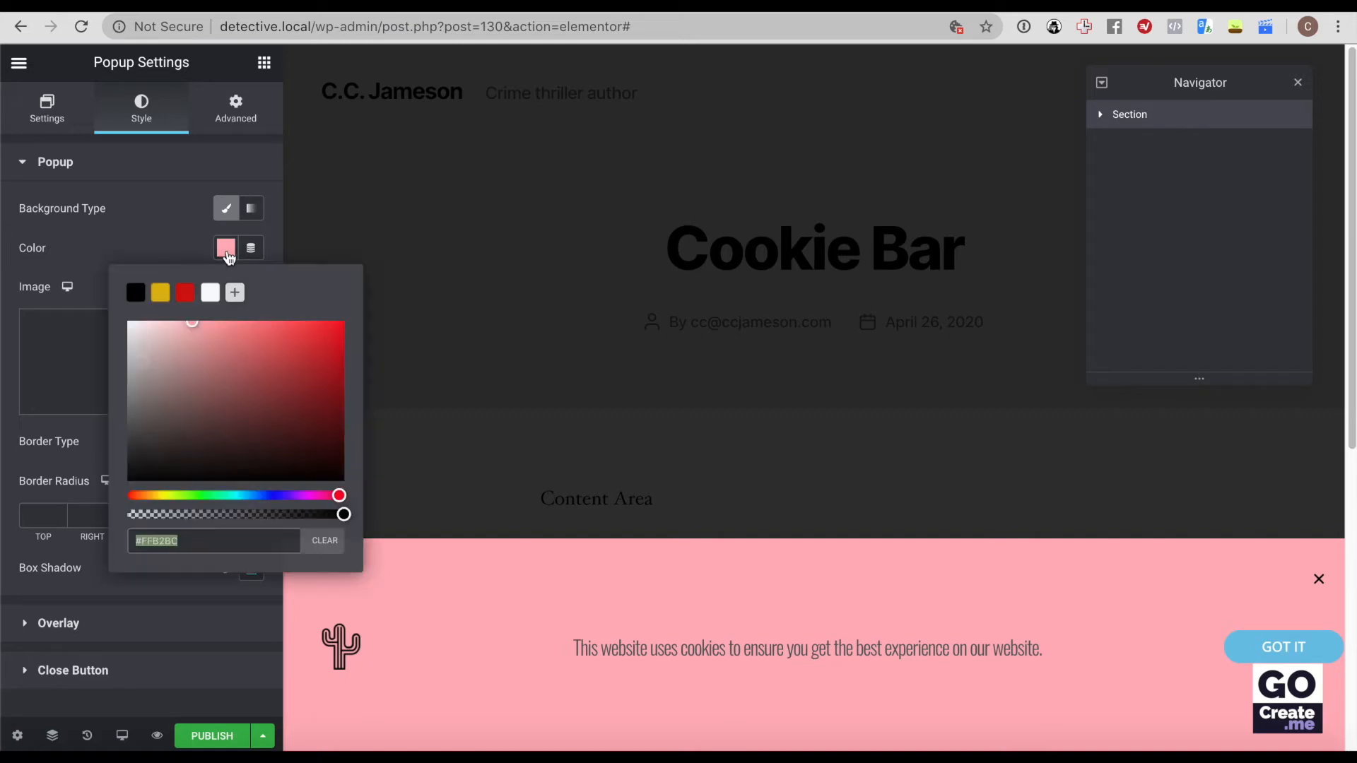
{"action": "left_click", "coordinate": [136, 293]}
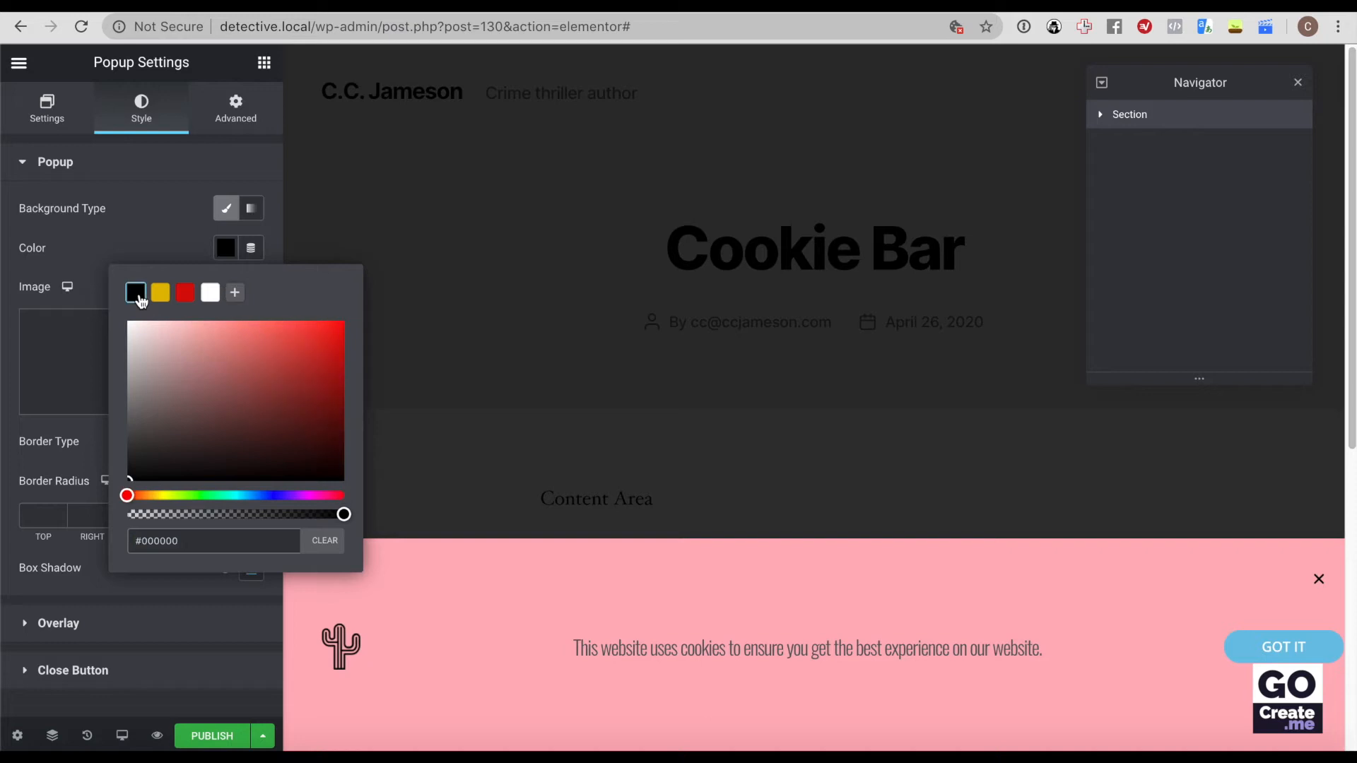
{"action": "left_click", "coordinate": [133, 243]}
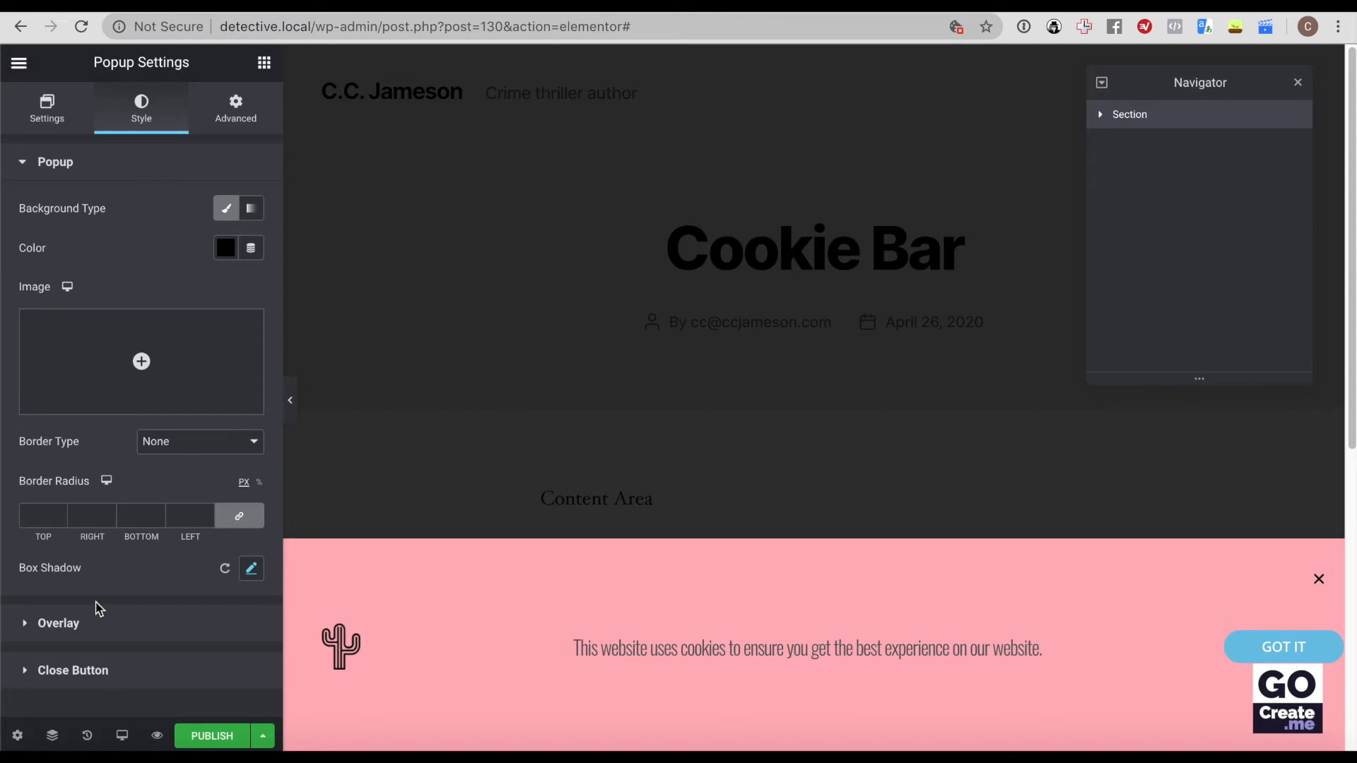
Step: Set the overlay color to a semi-transparent gray, about rgba(91, 91, 91, 0.71)
{"action": "left_click", "coordinate": [28, 625]}
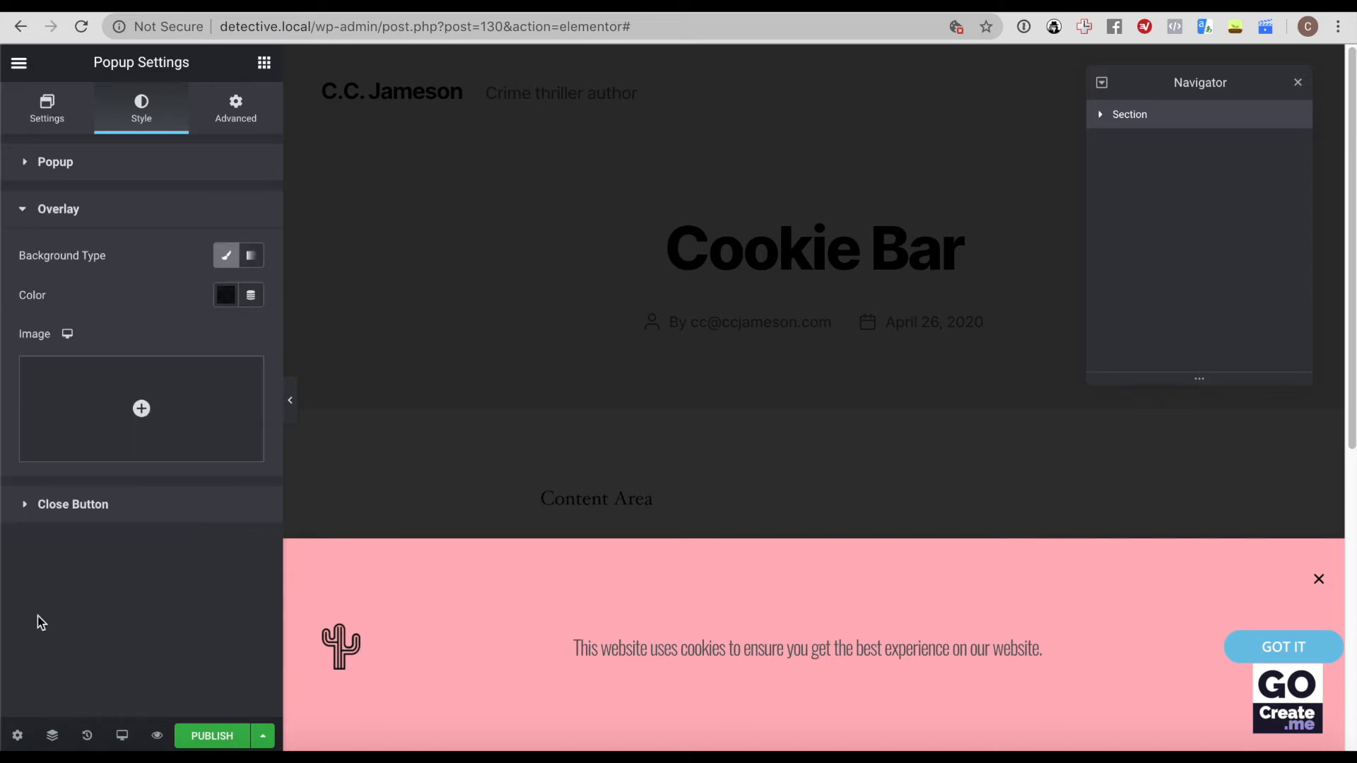
{"action": "left_click", "coordinate": [226, 297]}
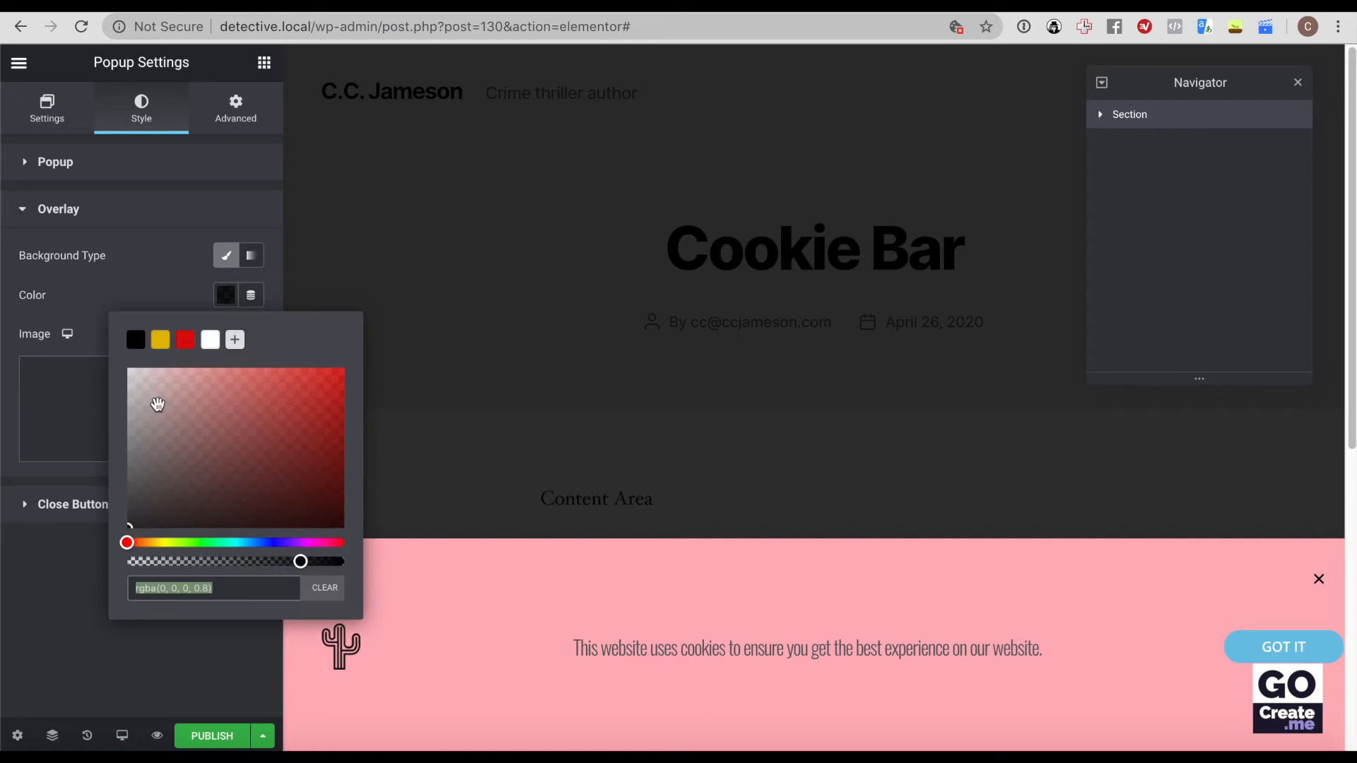
{"action": "left_click_drag", "start_coordinate": [157, 404], "coordinate": [123, 475]}
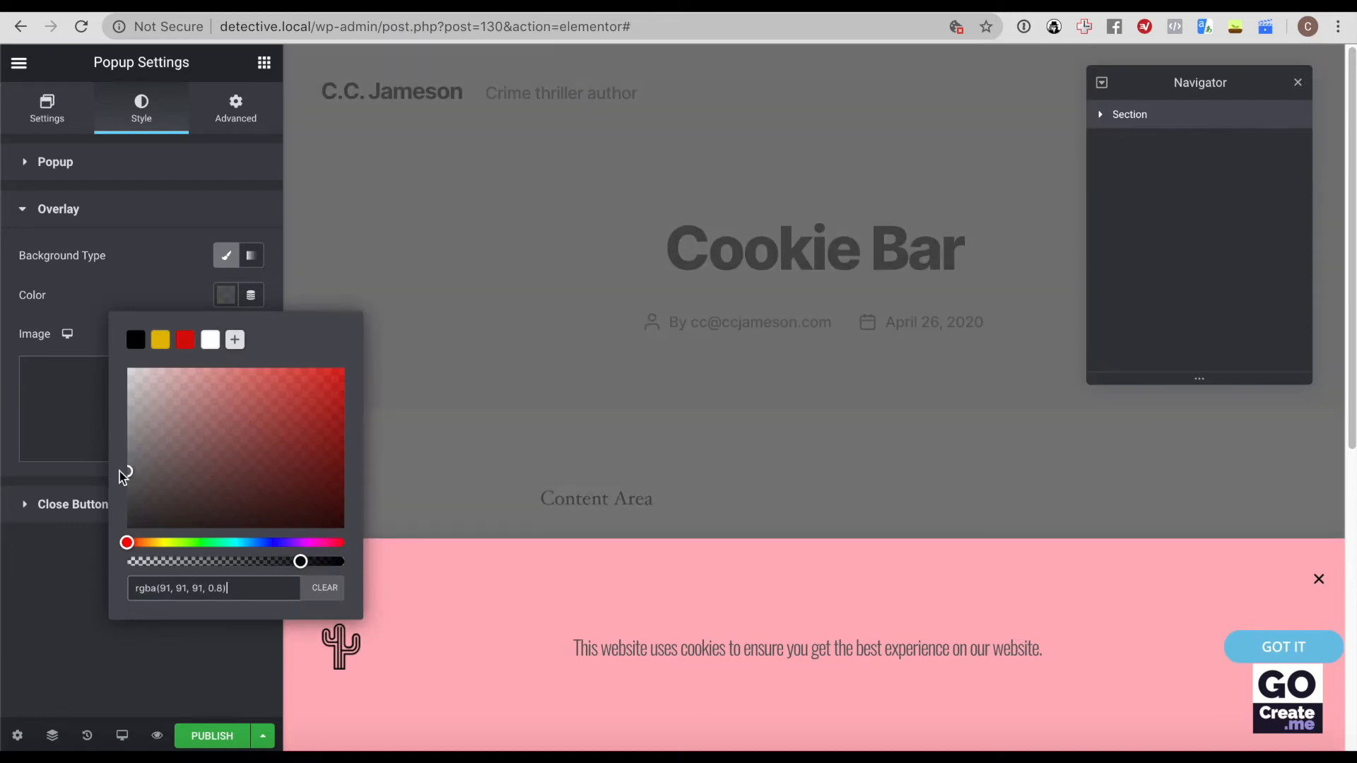
{"action": "mouse_move", "coordinate": [303, 560]}
{"action": "left_mouse_down"}
{"action": "mouse_move", "coordinate": [214, 562]}
{"action": "mouse_move", "coordinate": [334, 562]}
{"action": "mouse_move", "coordinate": [255, 563]}
{"action": "mouse_move", "coordinate": [280, 564]}
{"action": "left_mouse_up"}
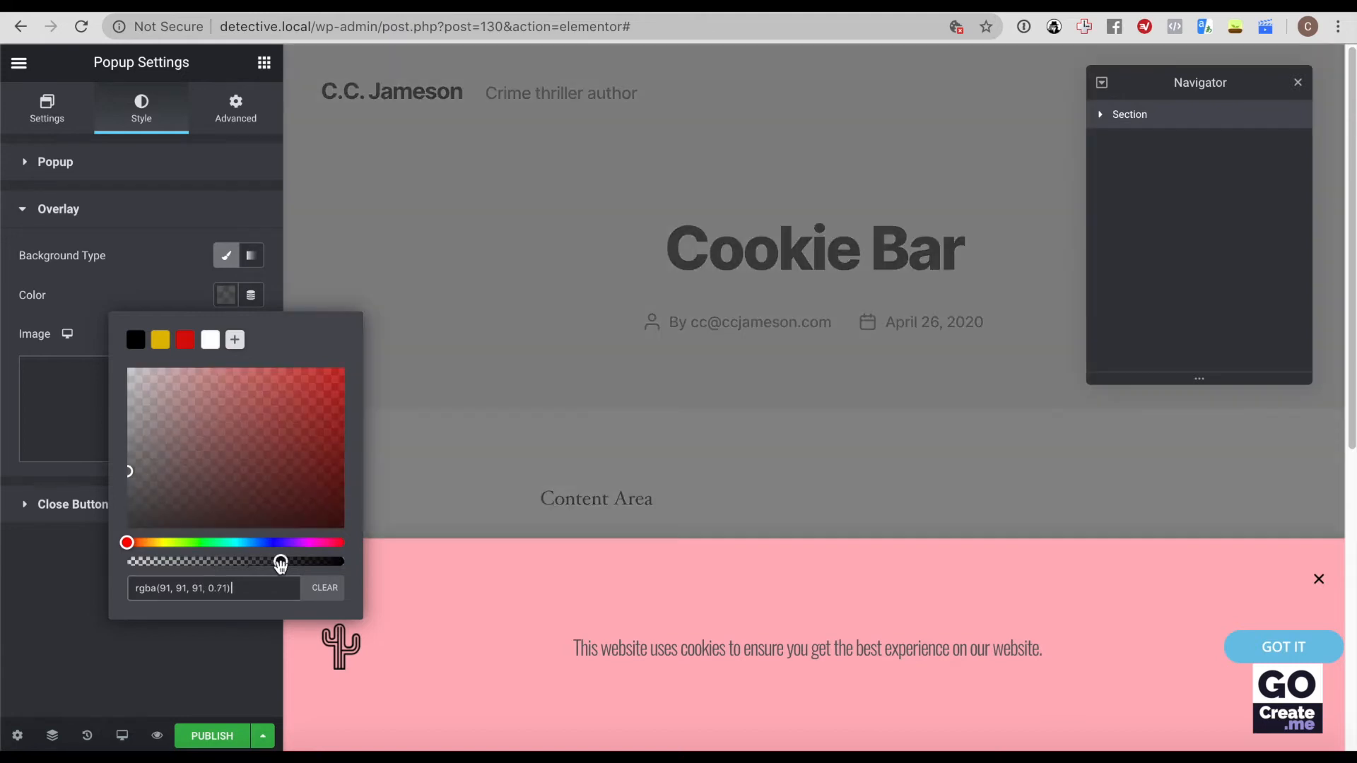
{"action": "left_click", "coordinate": [64, 635]}
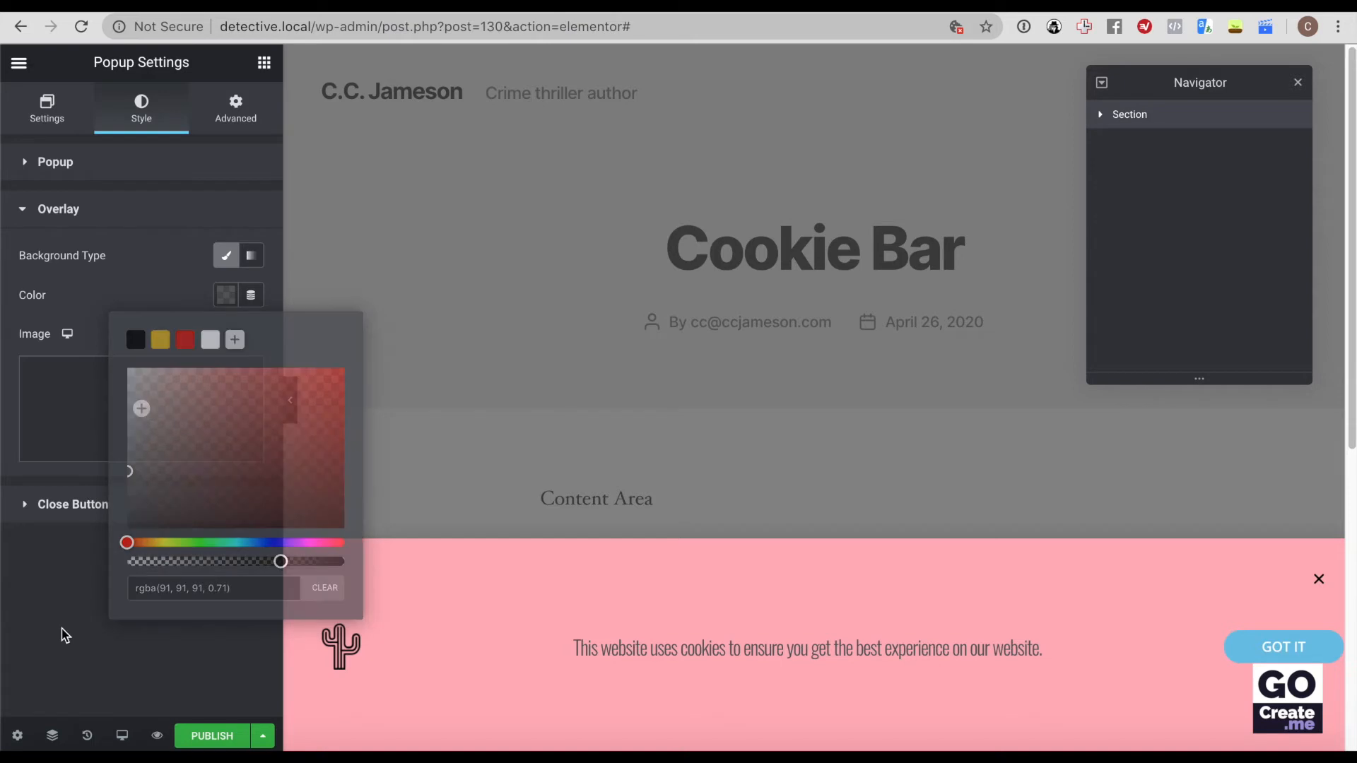
Step: Set the close button's vertical position to 0 and its horizontal position to 2
{"action": "left_click", "coordinate": [33, 506]}
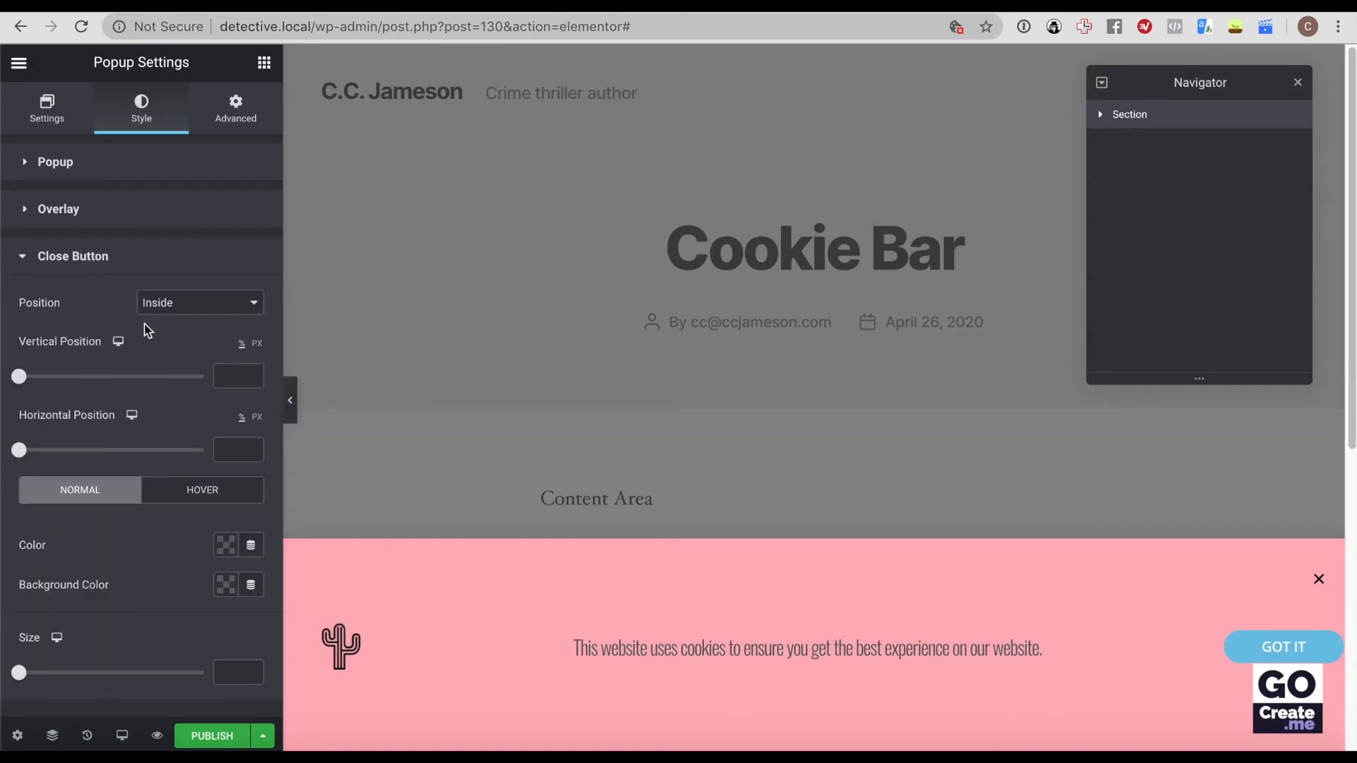
{"action": "left_click_drag", "start_coordinate": [20, 377], "coordinate": [13, 382]}
{"action": "left_click_drag", "start_coordinate": [19, 447], "coordinate": [22, 453]}
Step: Make the close button's icon white on a black (#000000) background and enlarge the button slightly
{"action": "left_click", "coordinate": [224, 551]}
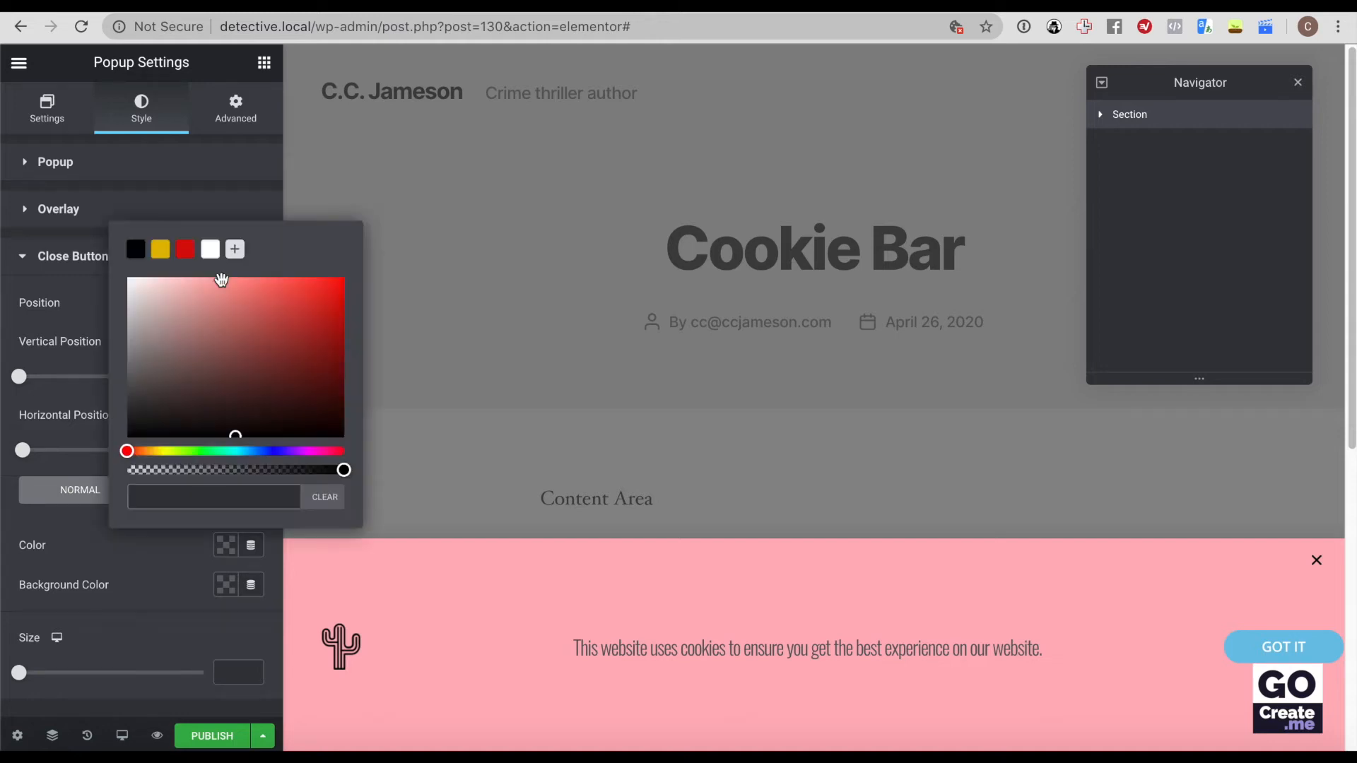
{"action": "left_click", "coordinate": [211, 250]}
{"action": "left_click", "coordinate": [91, 544]}
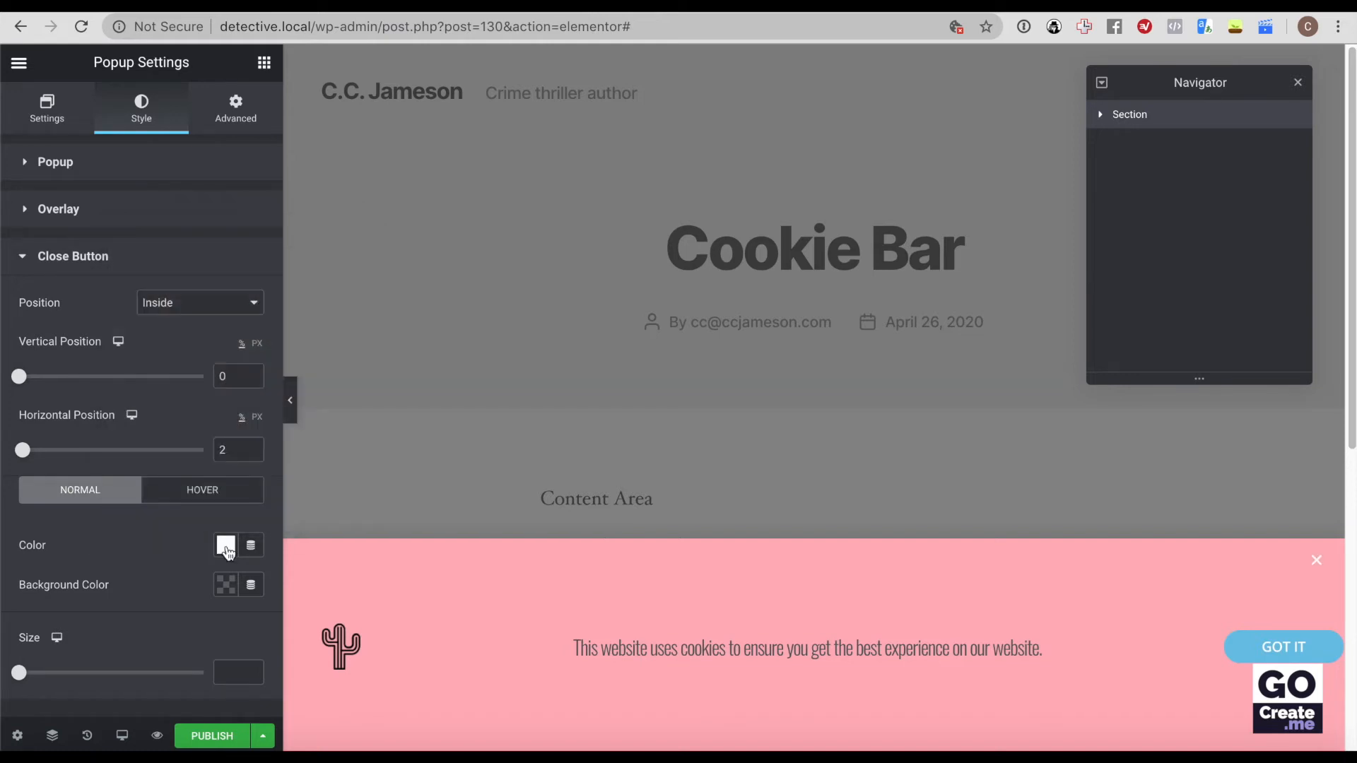
{"action": "left_click", "coordinate": [225, 586]}
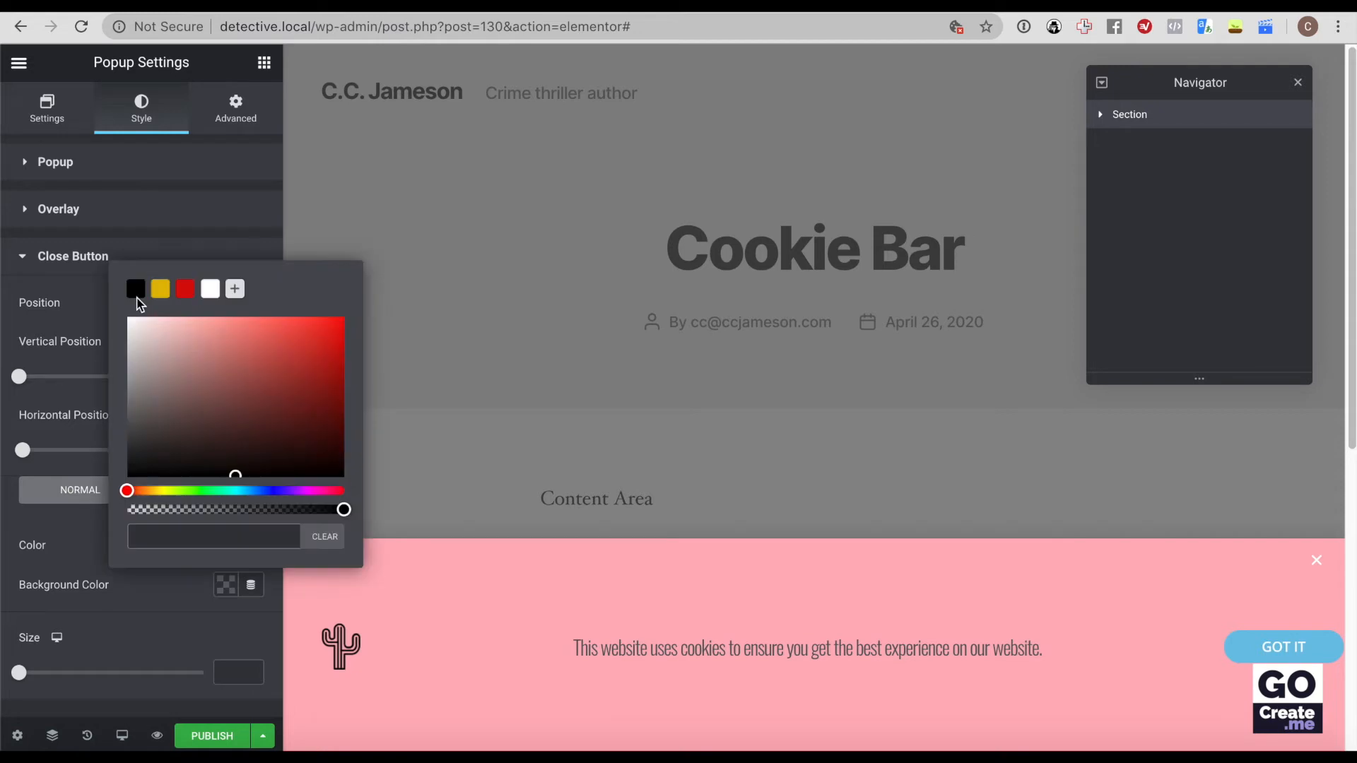
{"action": "left_click", "coordinate": [136, 290]}
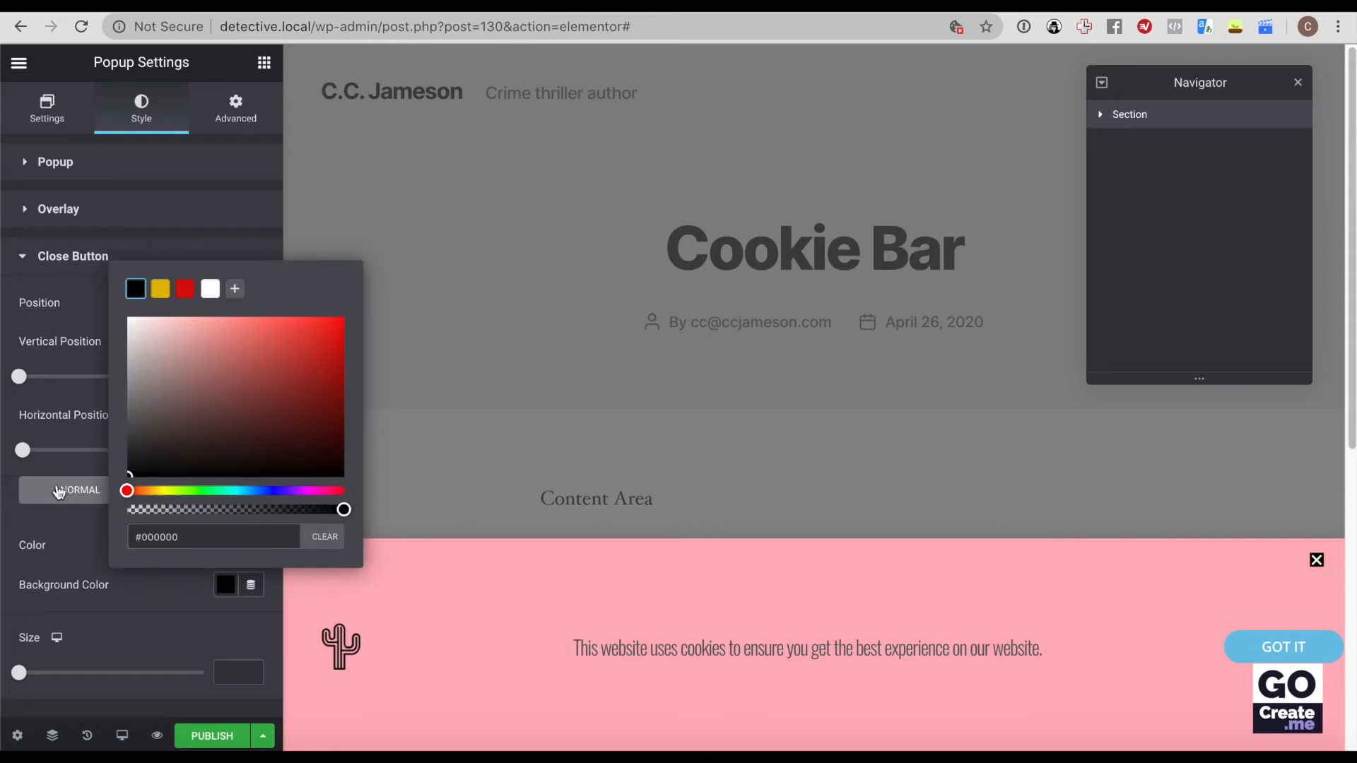
{"action": "left_click", "coordinate": [58, 492]}
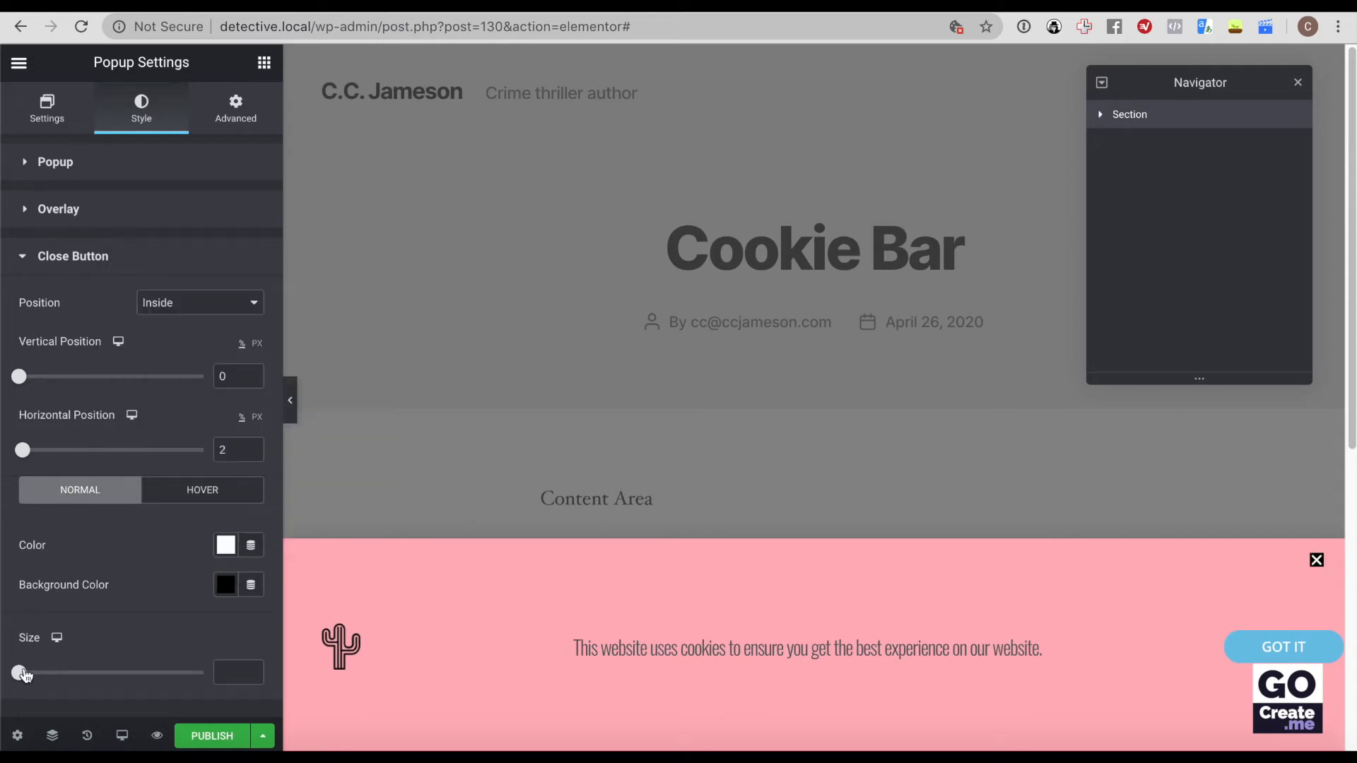
{"action": "left_click_drag", "start_coordinate": [26, 675], "coordinate": [64, 678]}
Step: Begin publishing the popup with one condition including the entire site and a second condition excluding Singular content
{"action": "left_click", "coordinate": [211, 738]}
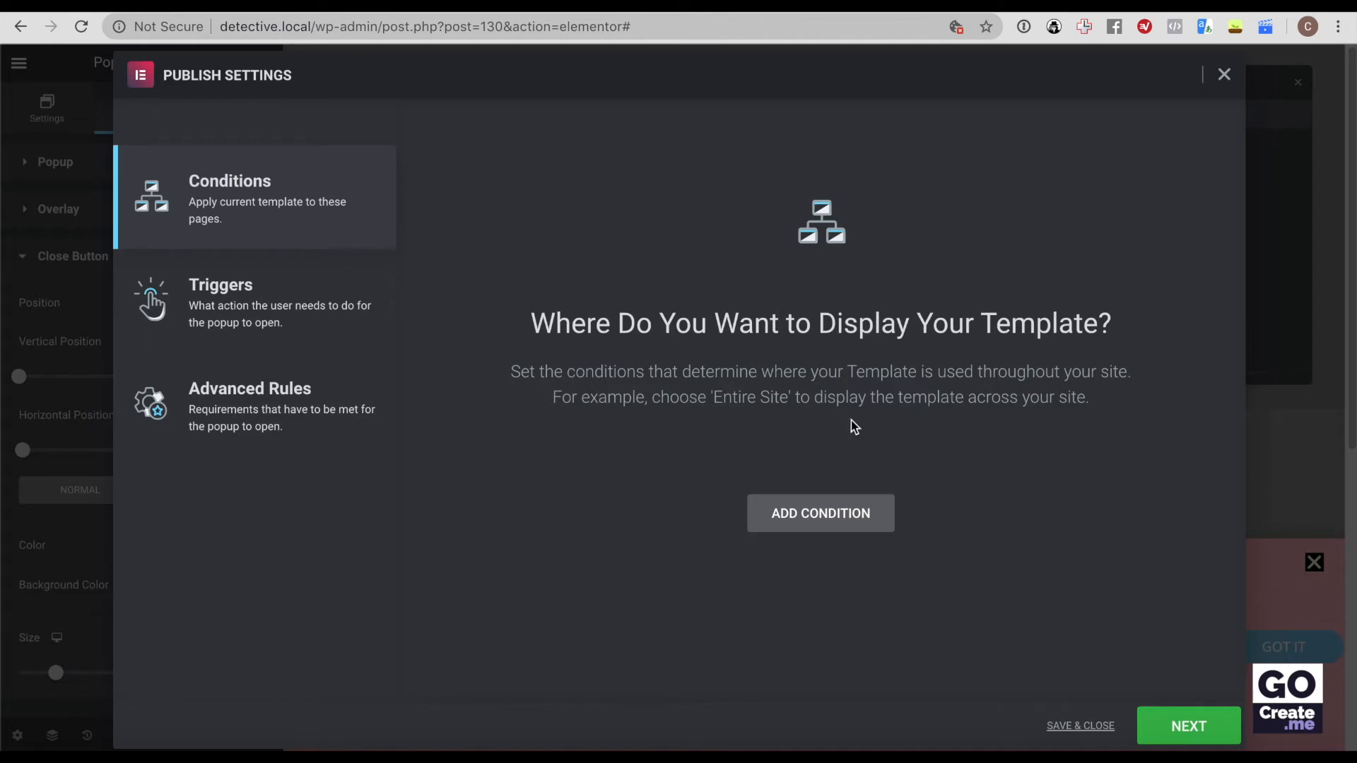
{"action": "left_click", "coordinate": [820, 510]}
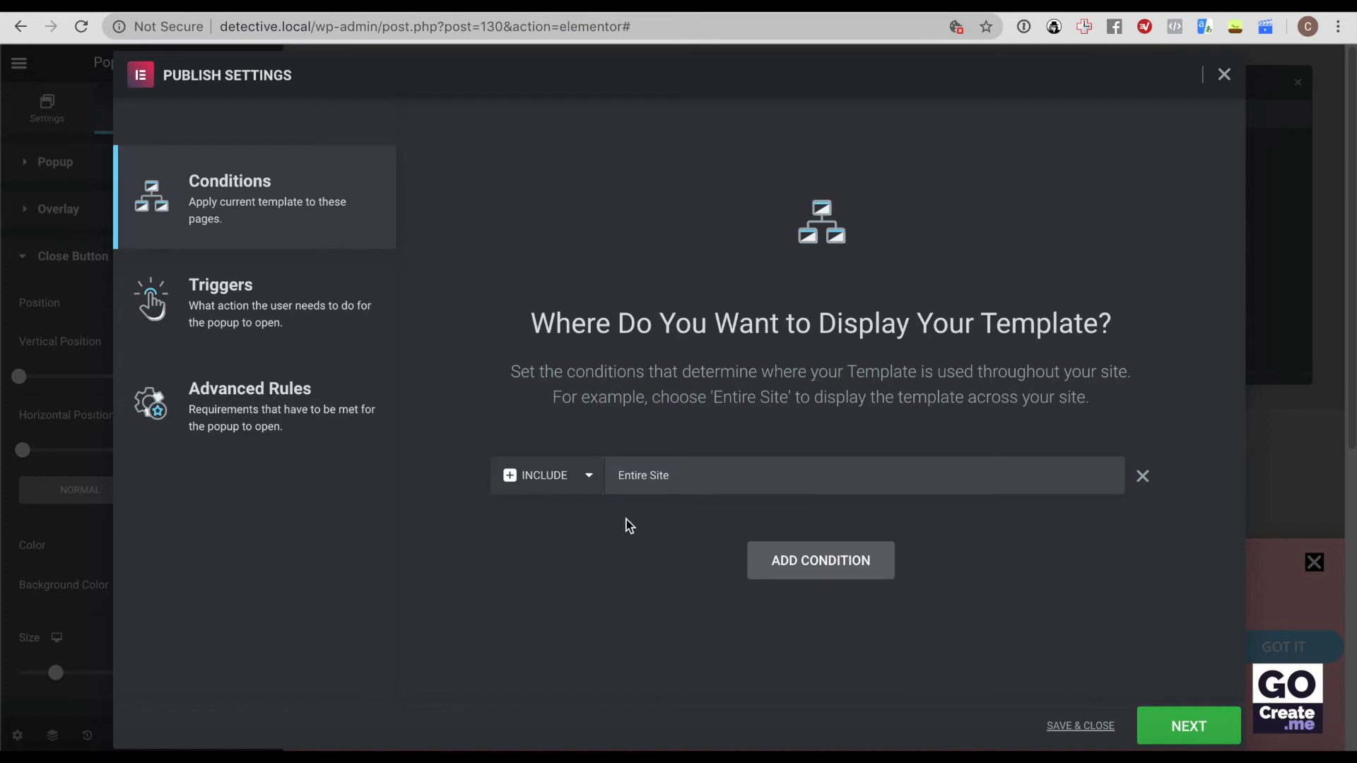
{"action": "left_click", "coordinate": [770, 562]}
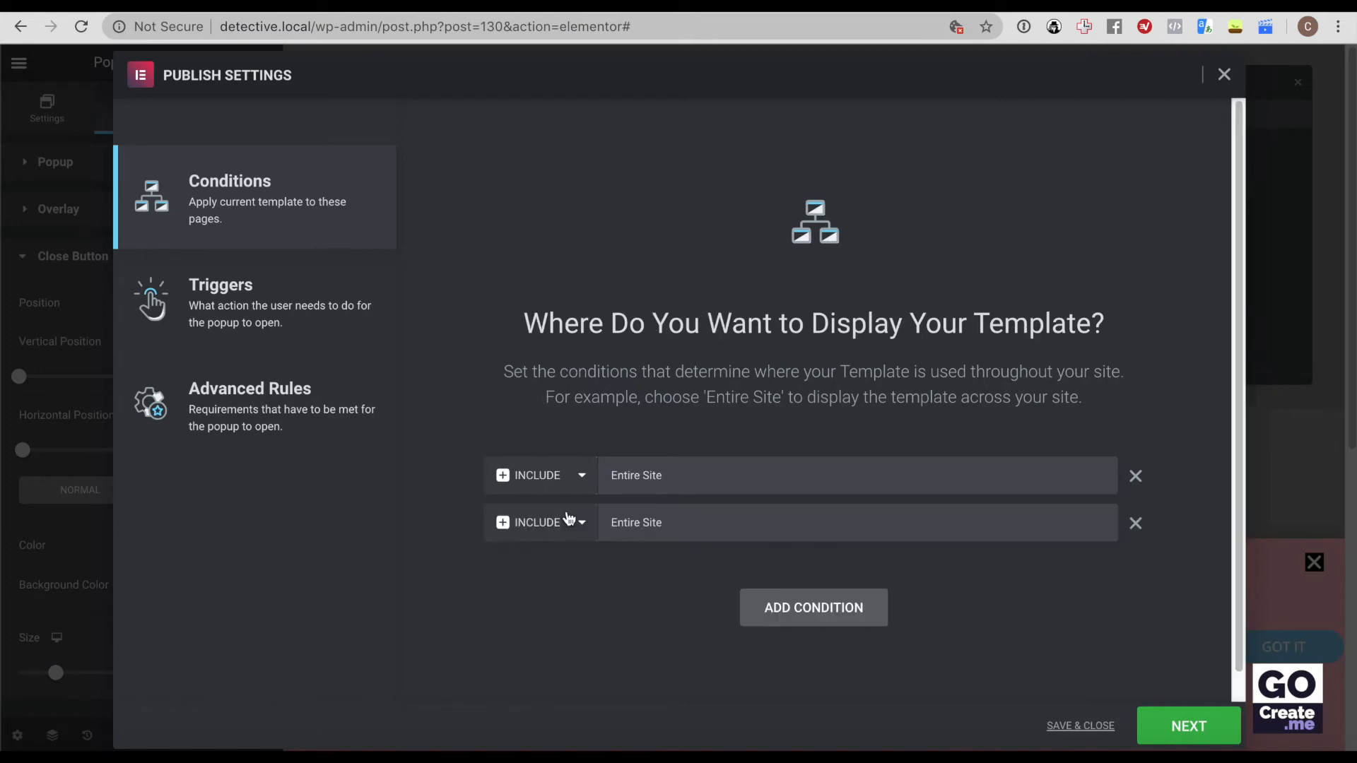
{"action": "left_click", "coordinate": [569, 519]}
{"action": "left_click", "coordinate": [547, 540]}
{"action": "left_click", "coordinate": [767, 535]}
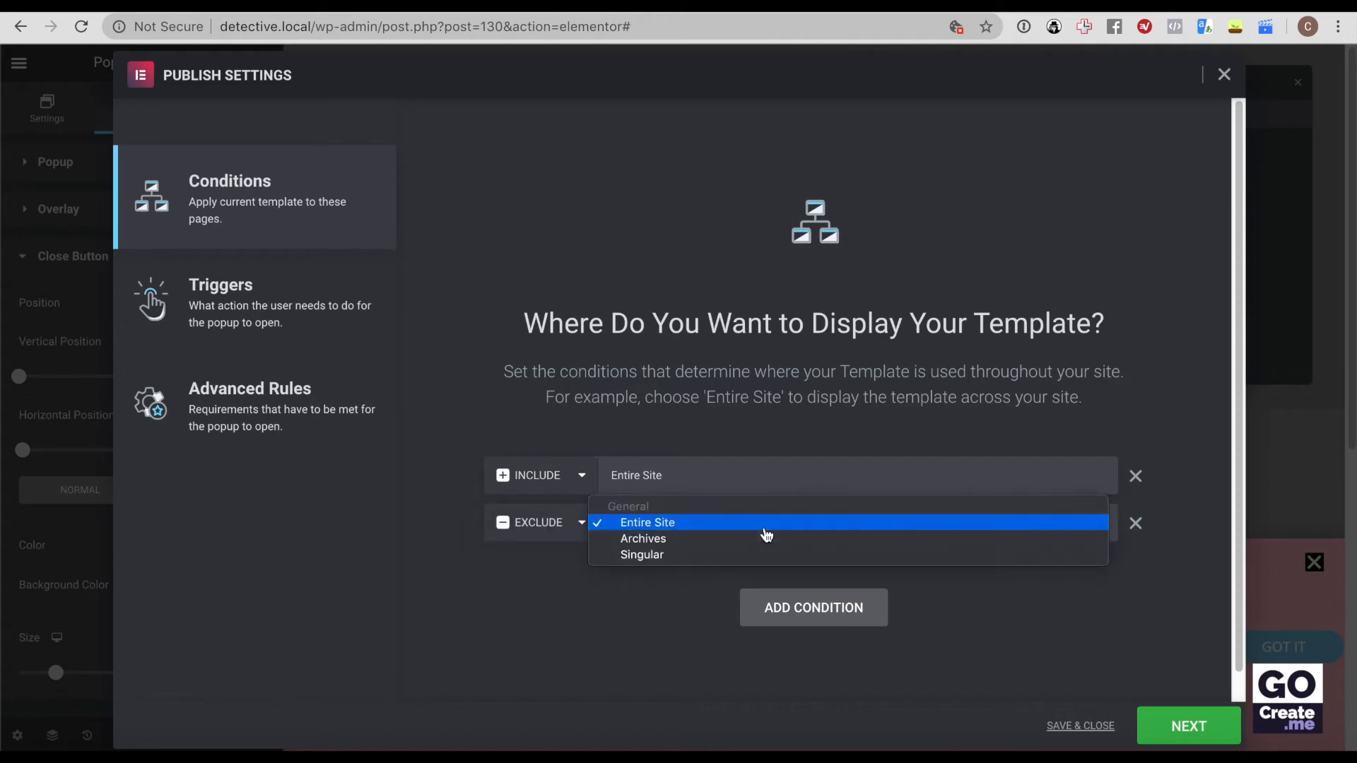
{"action": "left_click", "coordinate": [752, 558]}
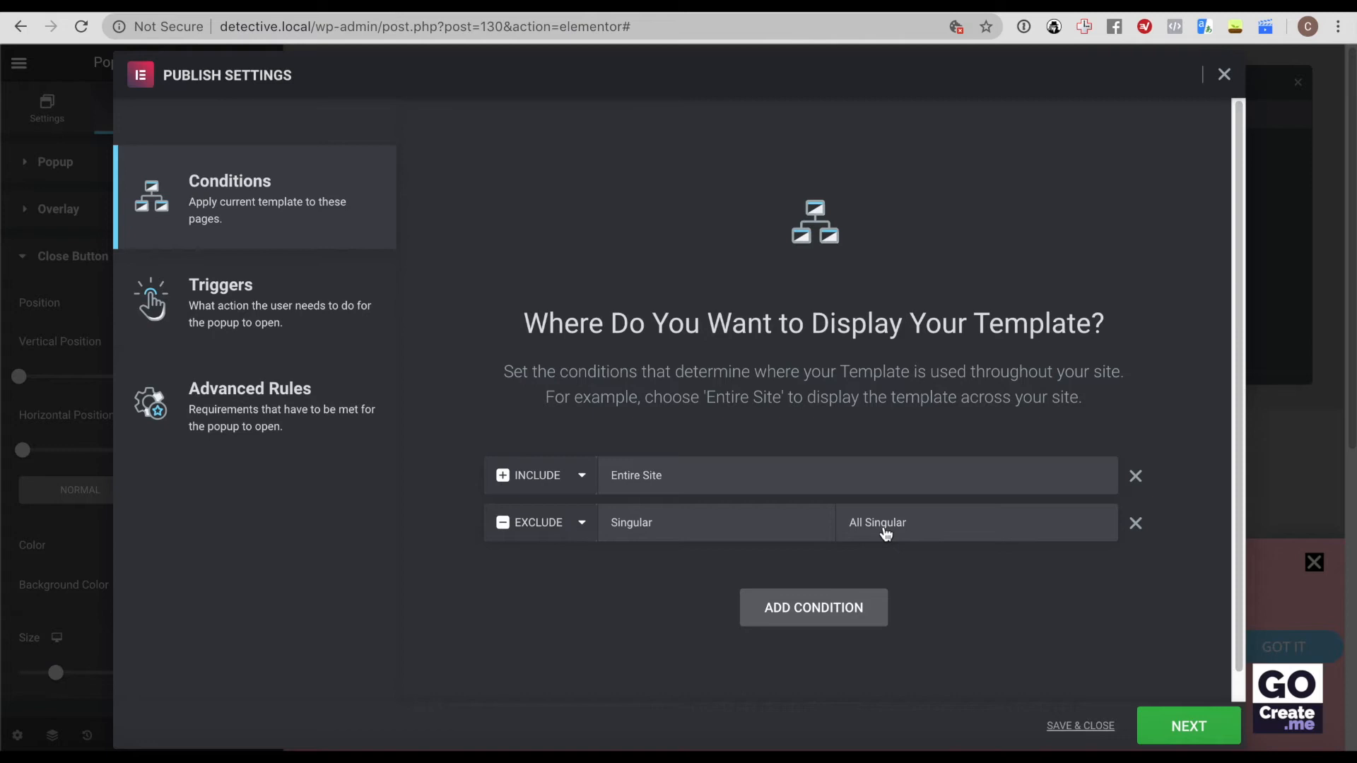
Step: Narrow the Singular exclusion to Pages and find the Bonus Offer page with "bonus" so only that page is excluded
{"action": "left_click", "coordinate": [886, 534]}
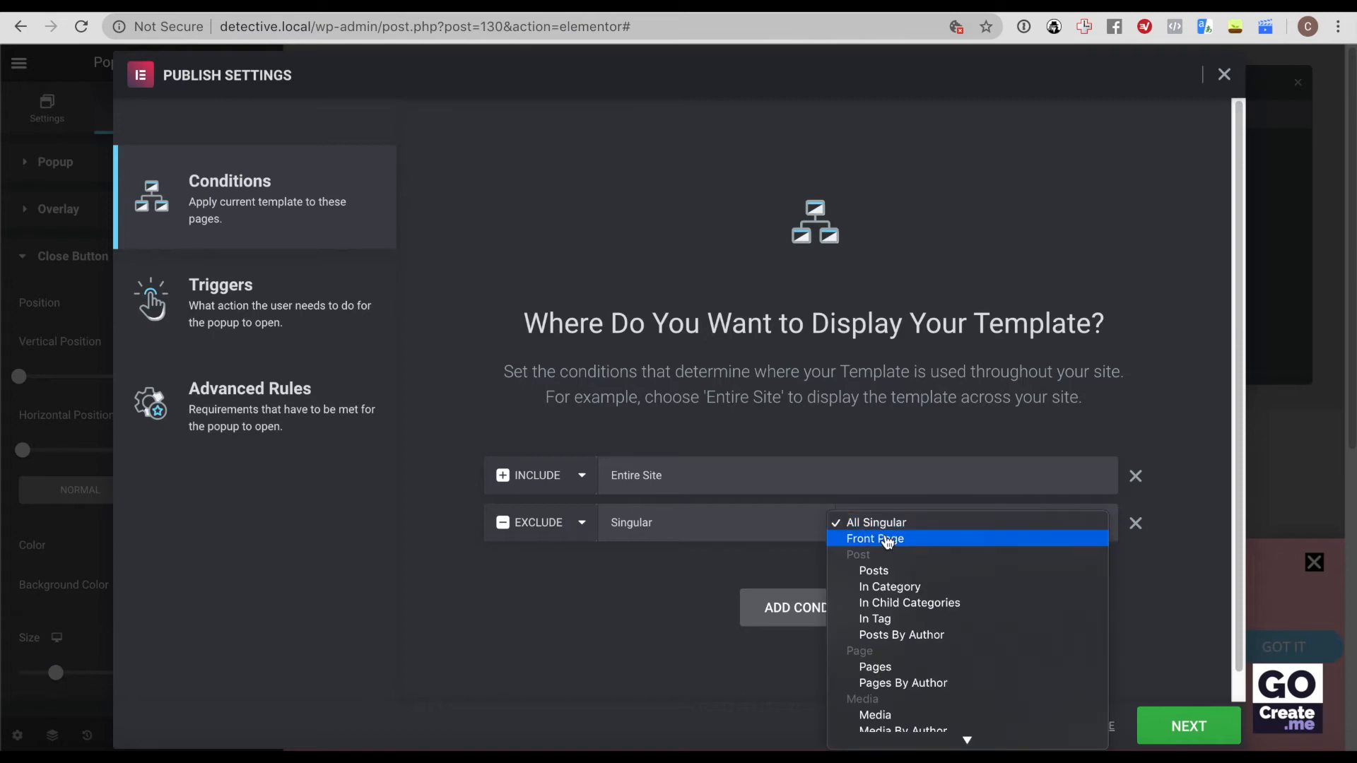
{"action": "left_click", "coordinate": [888, 541]}
{"action": "left_click", "coordinate": [992, 539]}
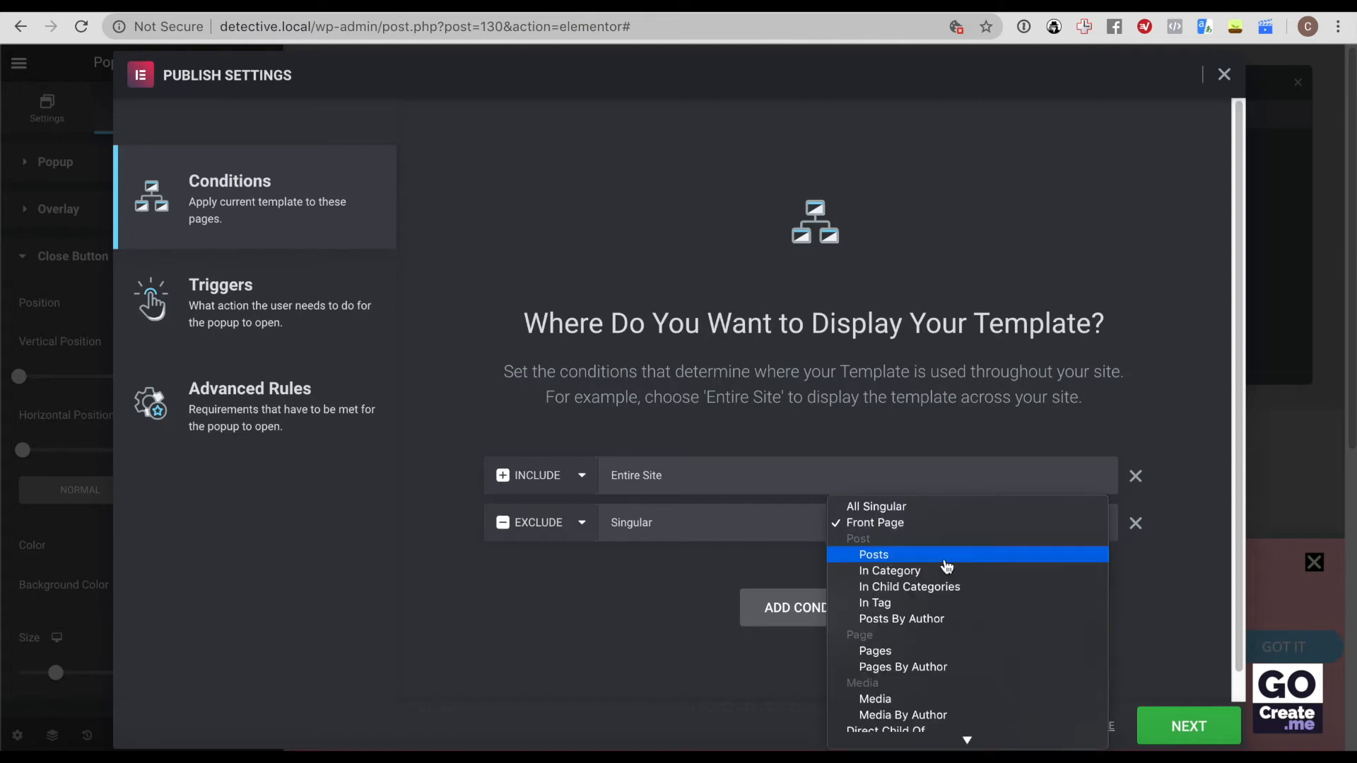
{"action": "scroll", "coordinate": [926, 611], "scroll_direction": "down", "scroll_amount": 2}
{"action": "left_click", "coordinate": [926, 611]}
{"action": "left_click", "coordinate": [988, 528]}
{"action": "type", "text": "bon"}
{"action": "type", "text": "f"}
{"action": "key", "text": "BackSpace"}
{"action": "type", "text": "us"}
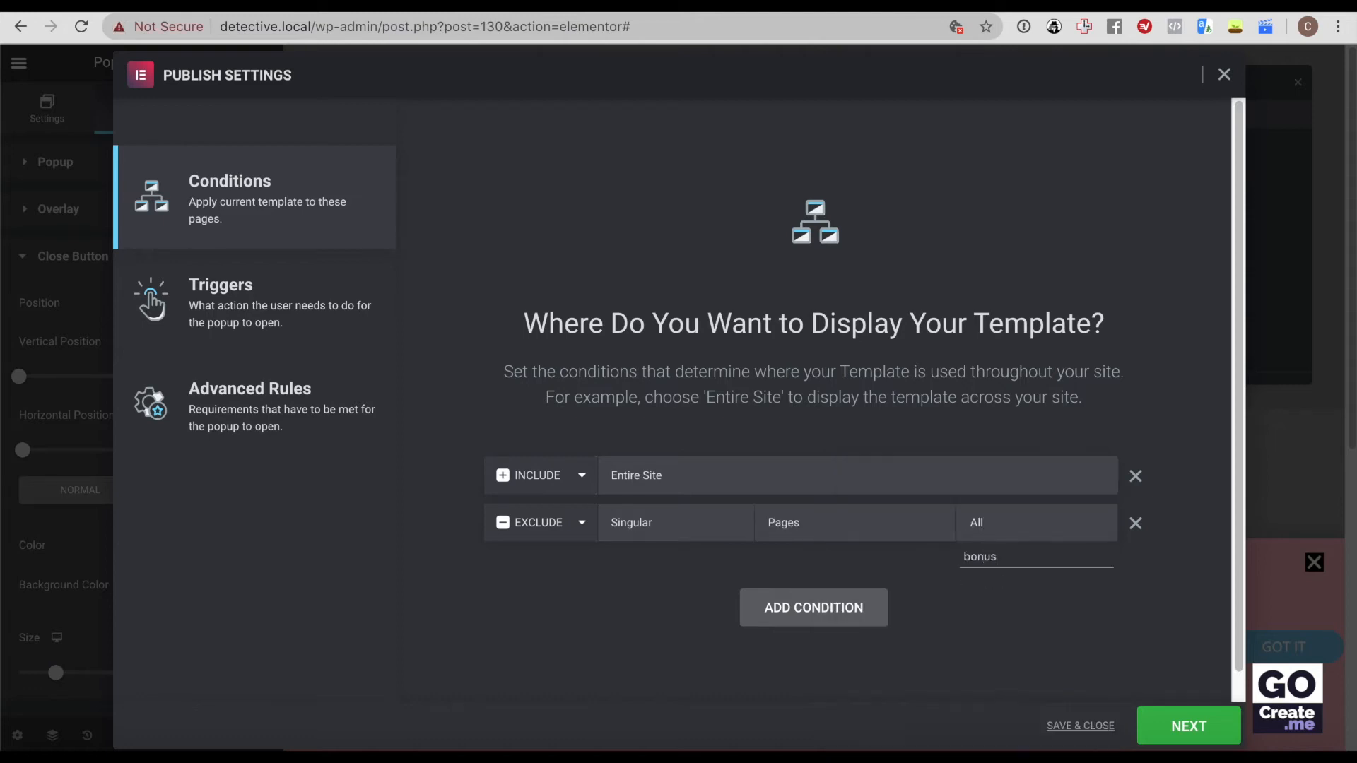
{"action": "left_click", "coordinate": [1018, 585]}
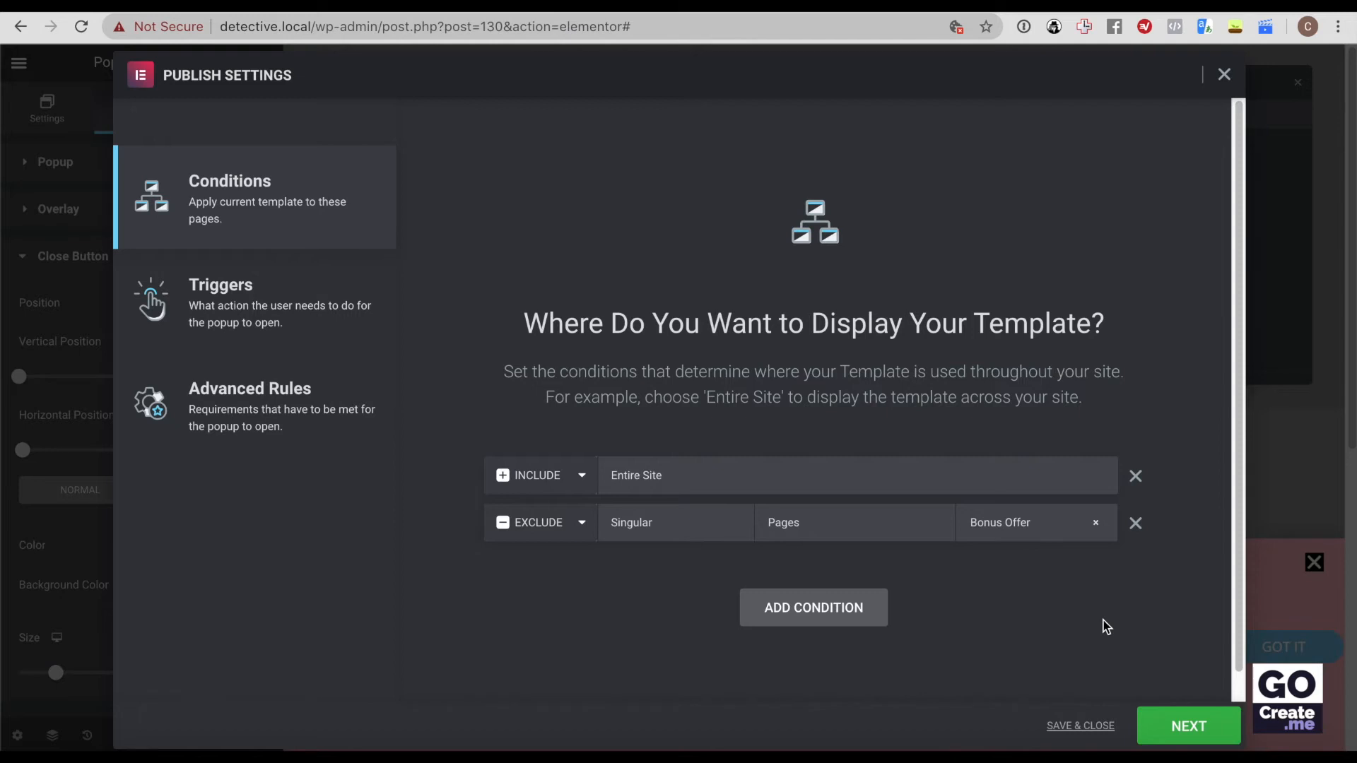
Step: Enable the On Page Load trigger within 0 seconds and the On Scroll trigger for scrolling down 50%
{"action": "left_click", "coordinate": [1185, 730]}
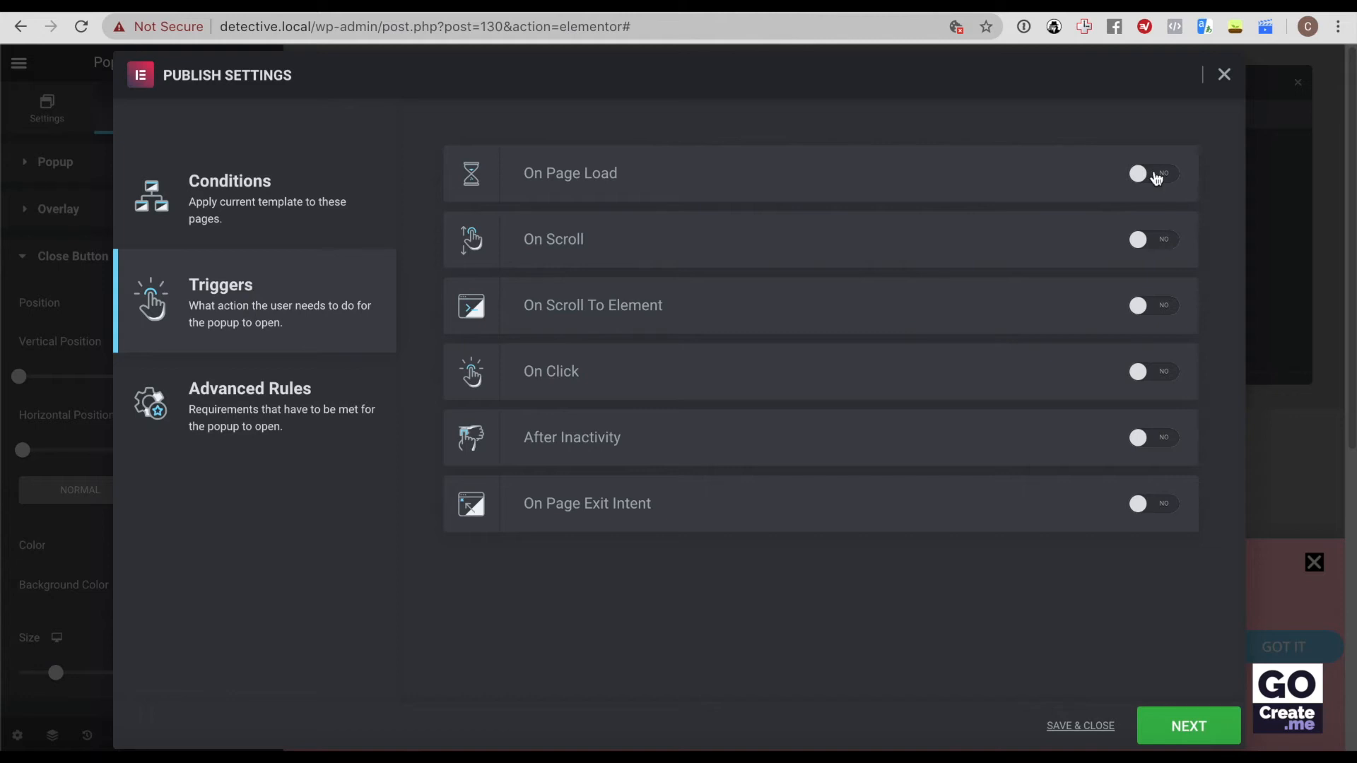
{"action": "left_click", "coordinate": [1156, 177]}
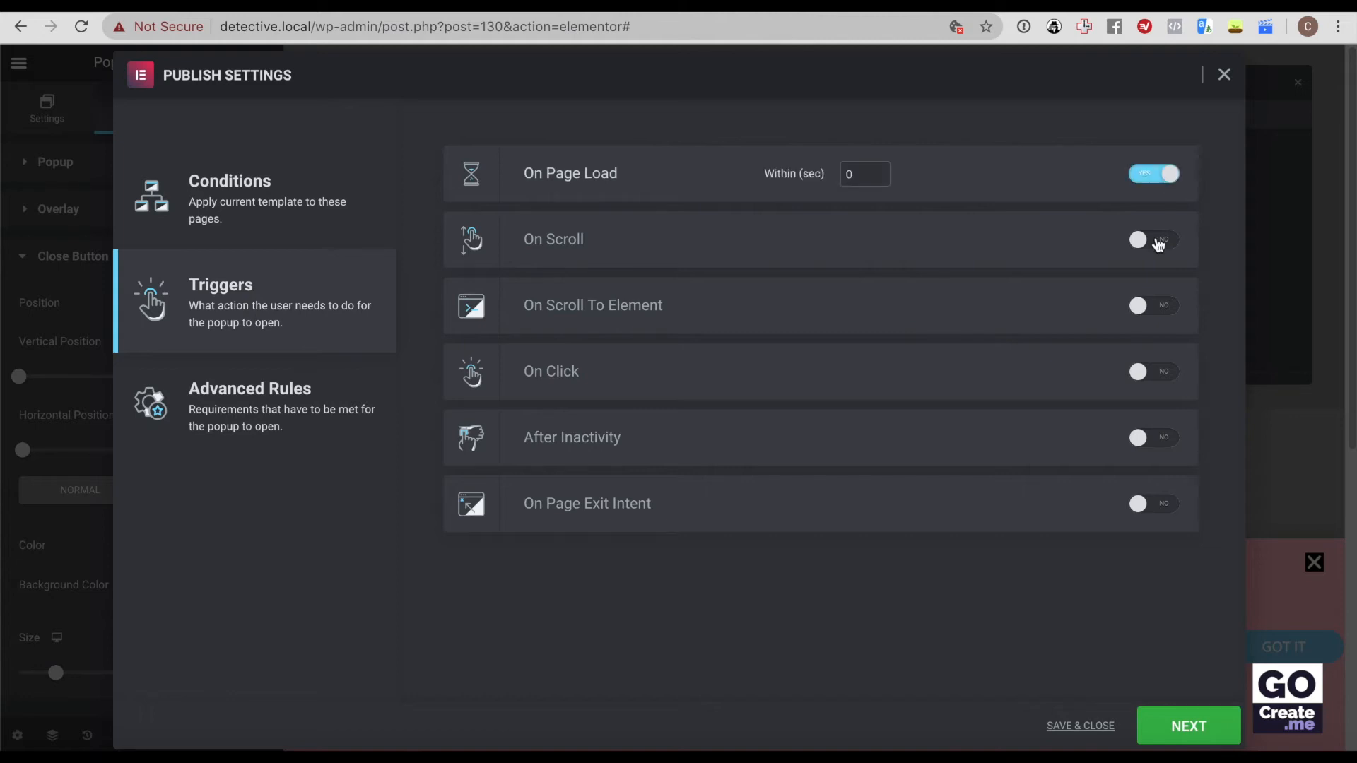
{"action": "left_click", "coordinate": [1158, 242]}
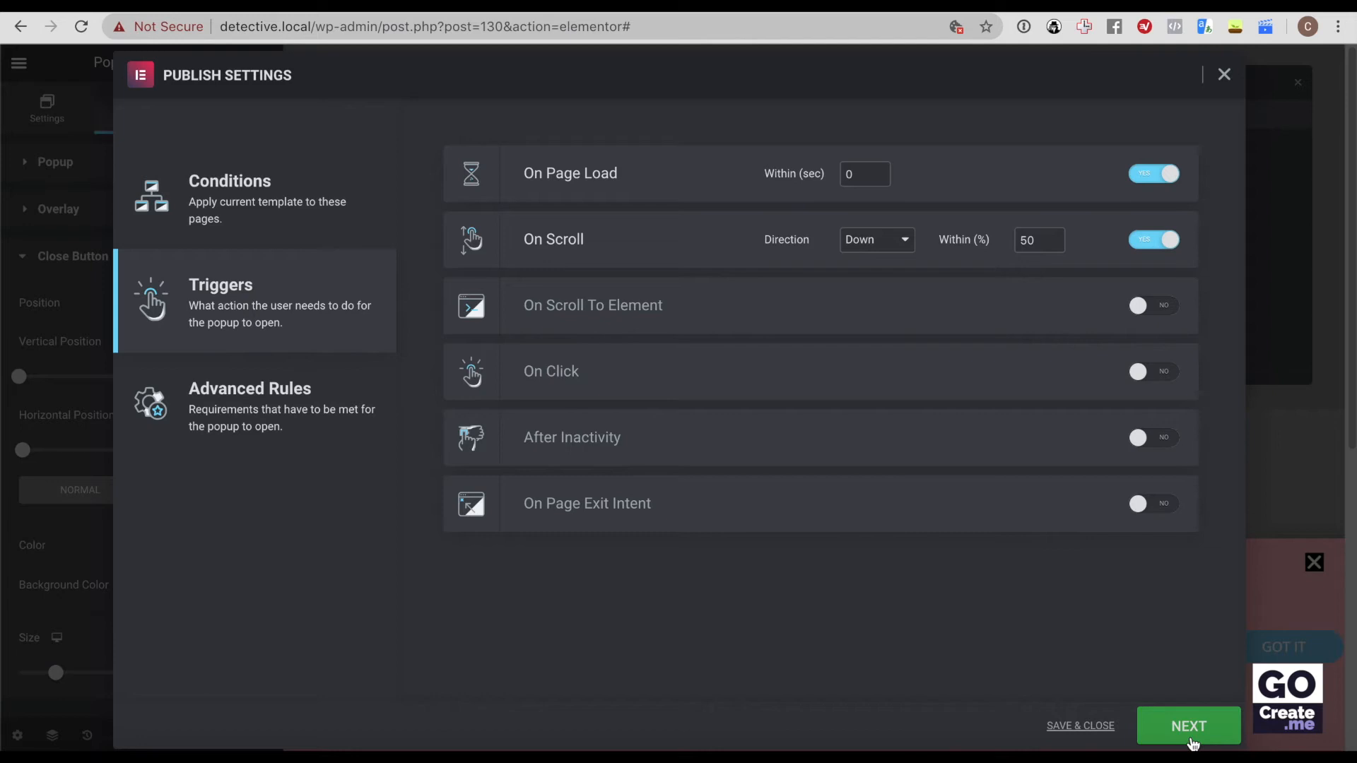
Step: Enable the advanced rule limiting how often the popup shows, set to 1 time and counted on close
{"action": "left_click", "coordinate": [1189, 728]}
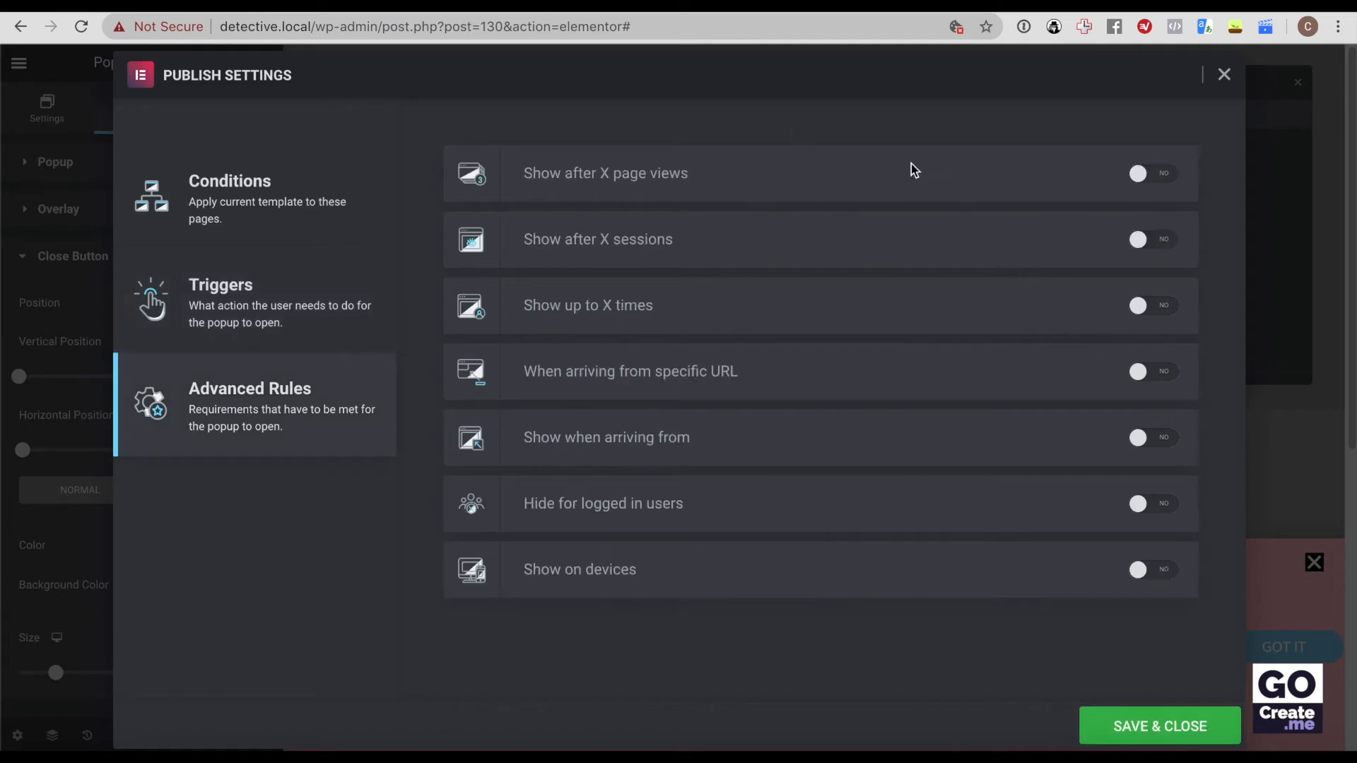
{"action": "left_click", "coordinate": [1153, 306]}
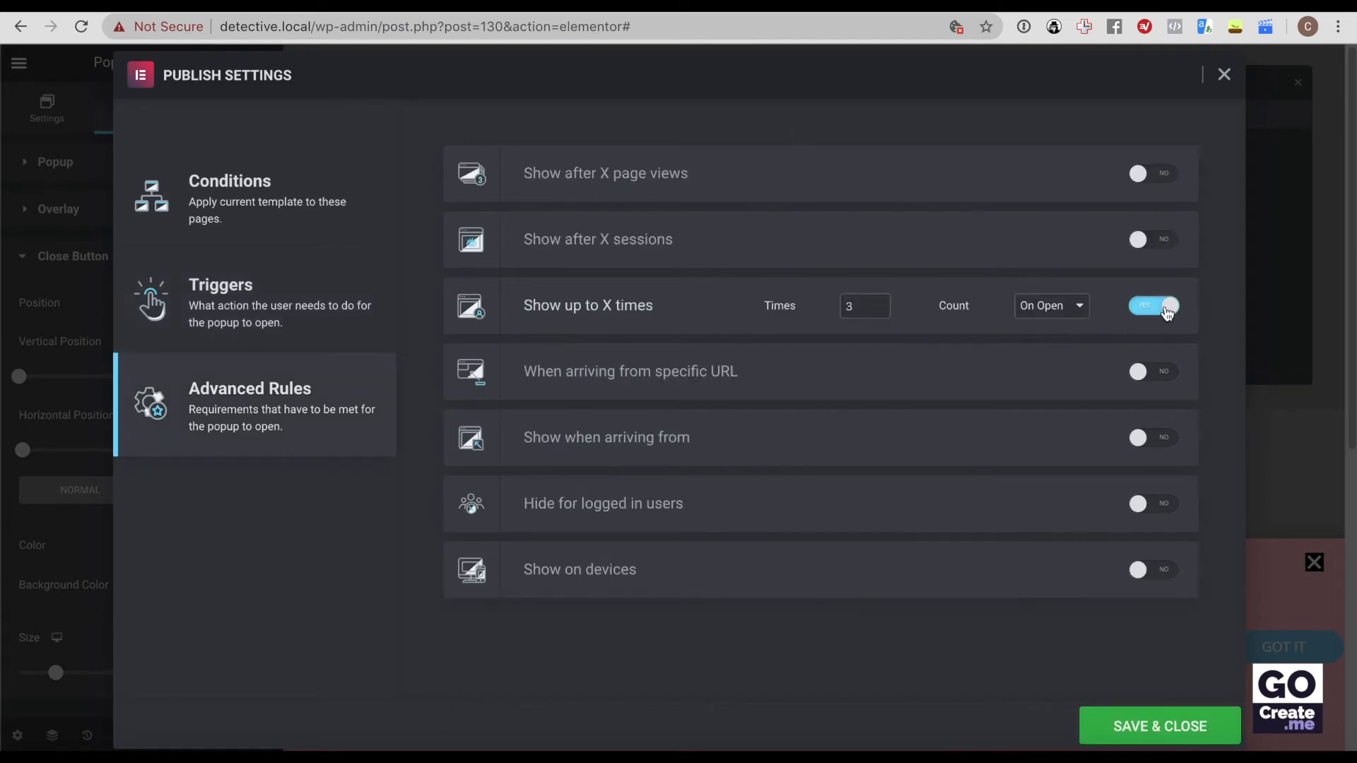
{"action": "double_click", "coordinate": [868, 309]}
{"action": "type", "text": "1"}
{"action": "left_click", "coordinate": [1051, 306]}
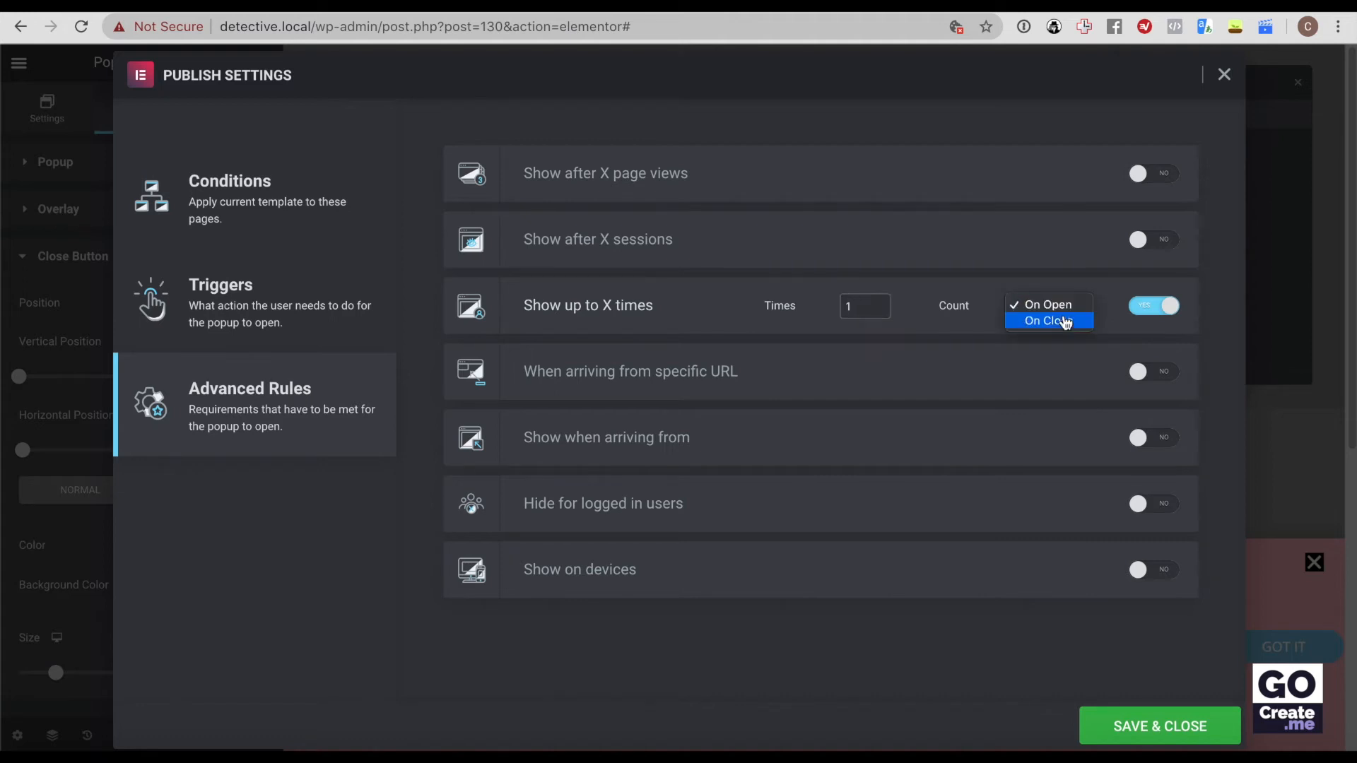
{"action": "left_click", "coordinate": [1066, 322]}
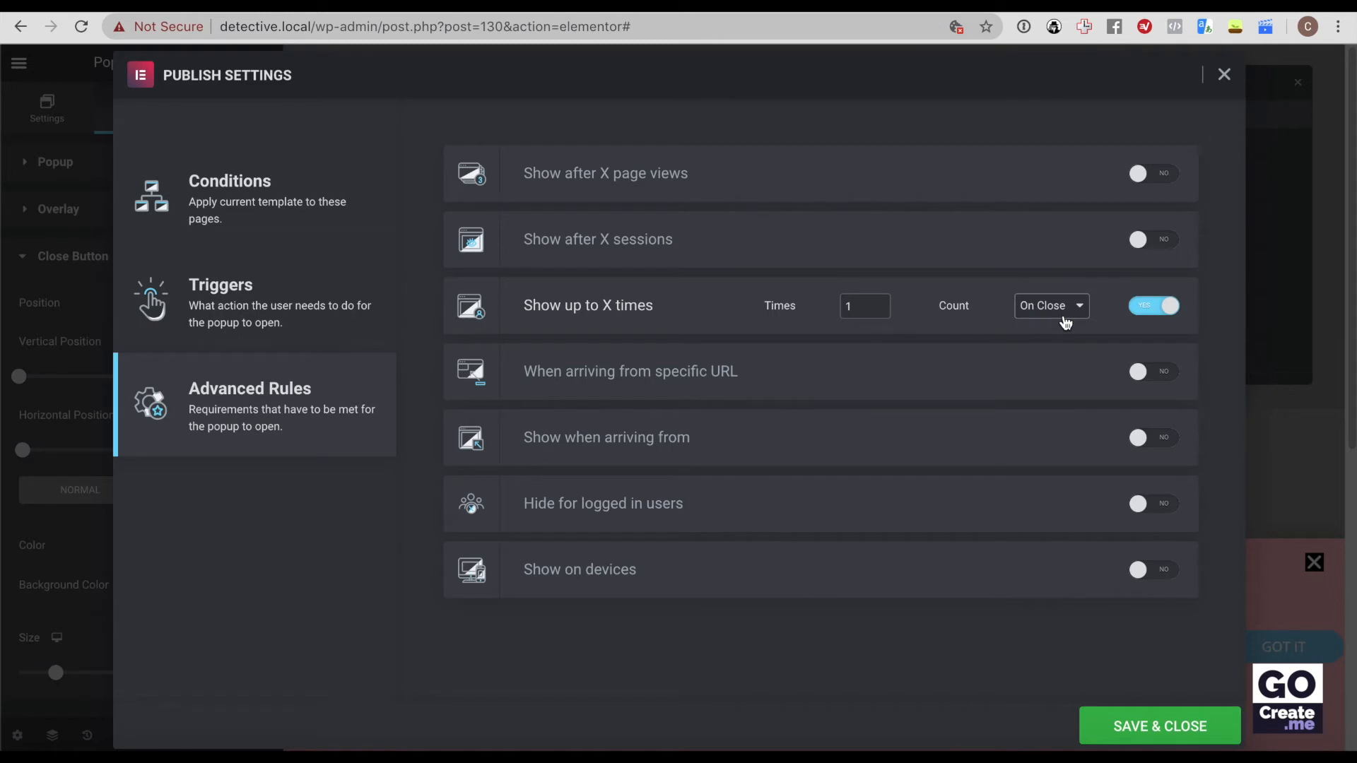
Step: Enable the device rule for desktop, tablet and mobile, and save the publish settings
{"action": "left_click", "coordinate": [1148, 571]}
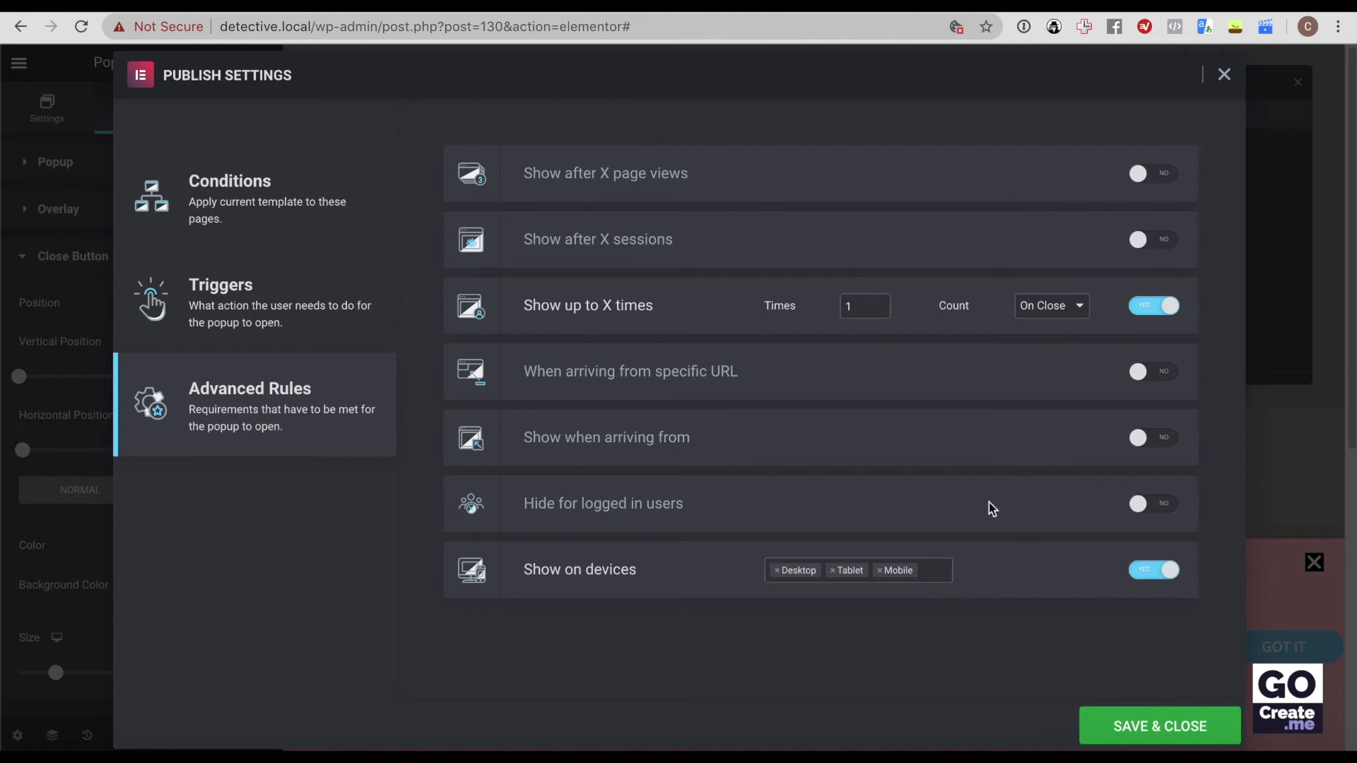
{"action": "left_click", "coordinate": [1156, 732]}
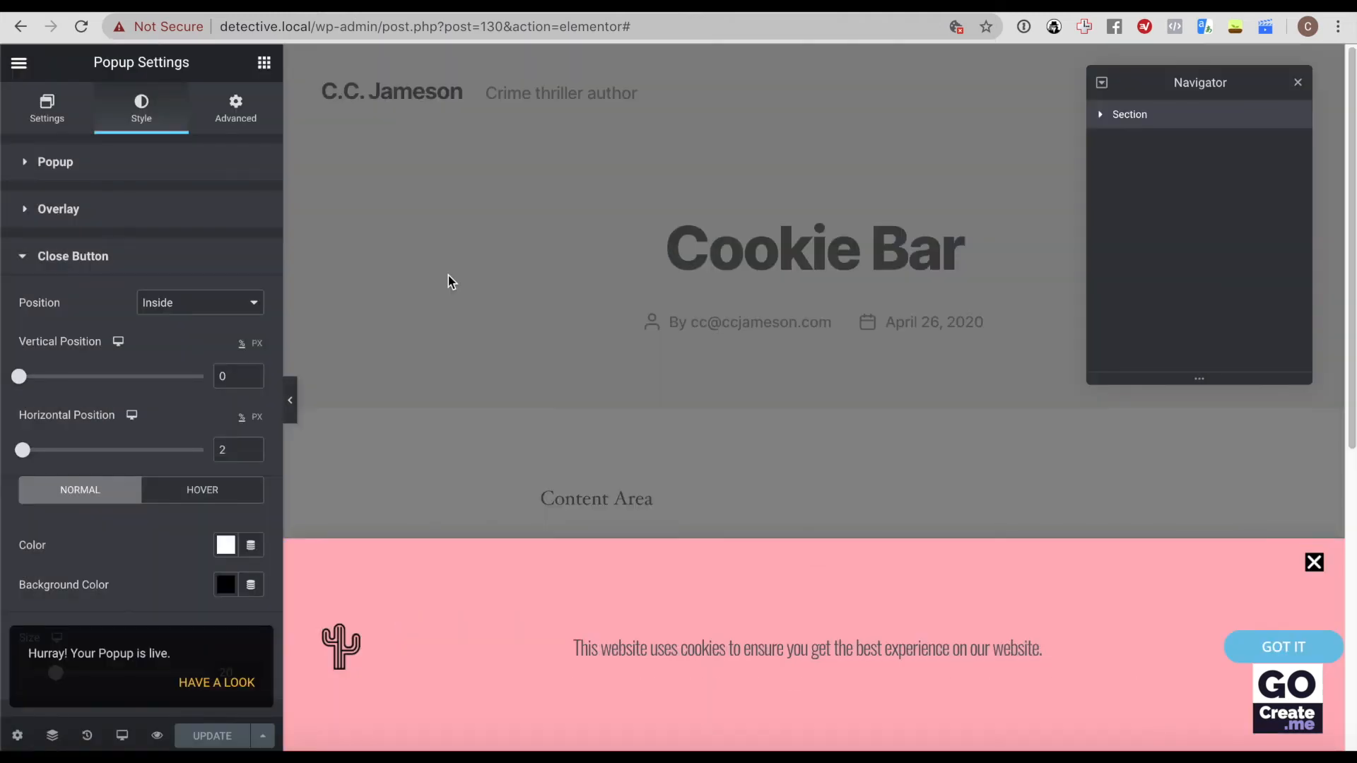
Step: Reload the editor, expand the popup's section structure and open the section's settings
{"action": "left_click", "coordinate": [81, 27]}
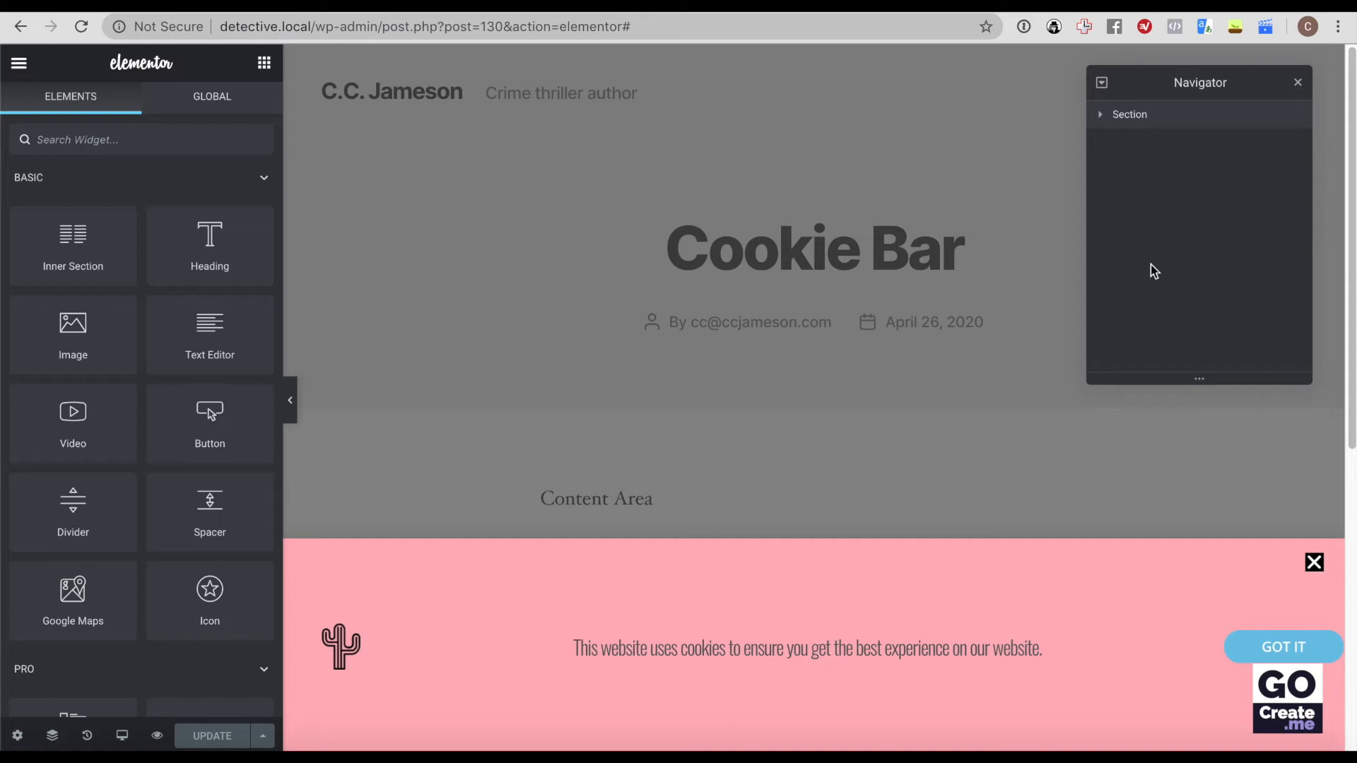
{"action": "left_click", "coordinate": [1103, 118]}
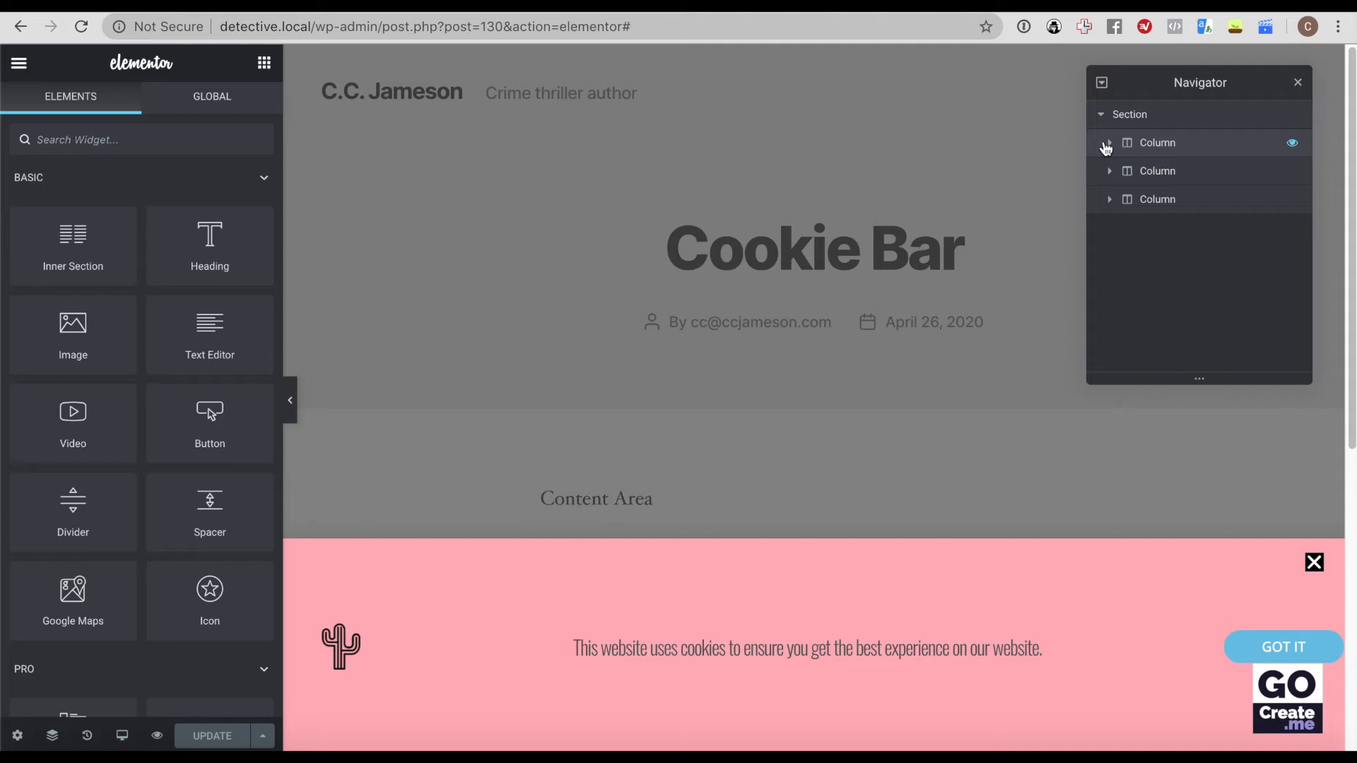
{"action": "left_click", "coordinate": [1108, 143]}
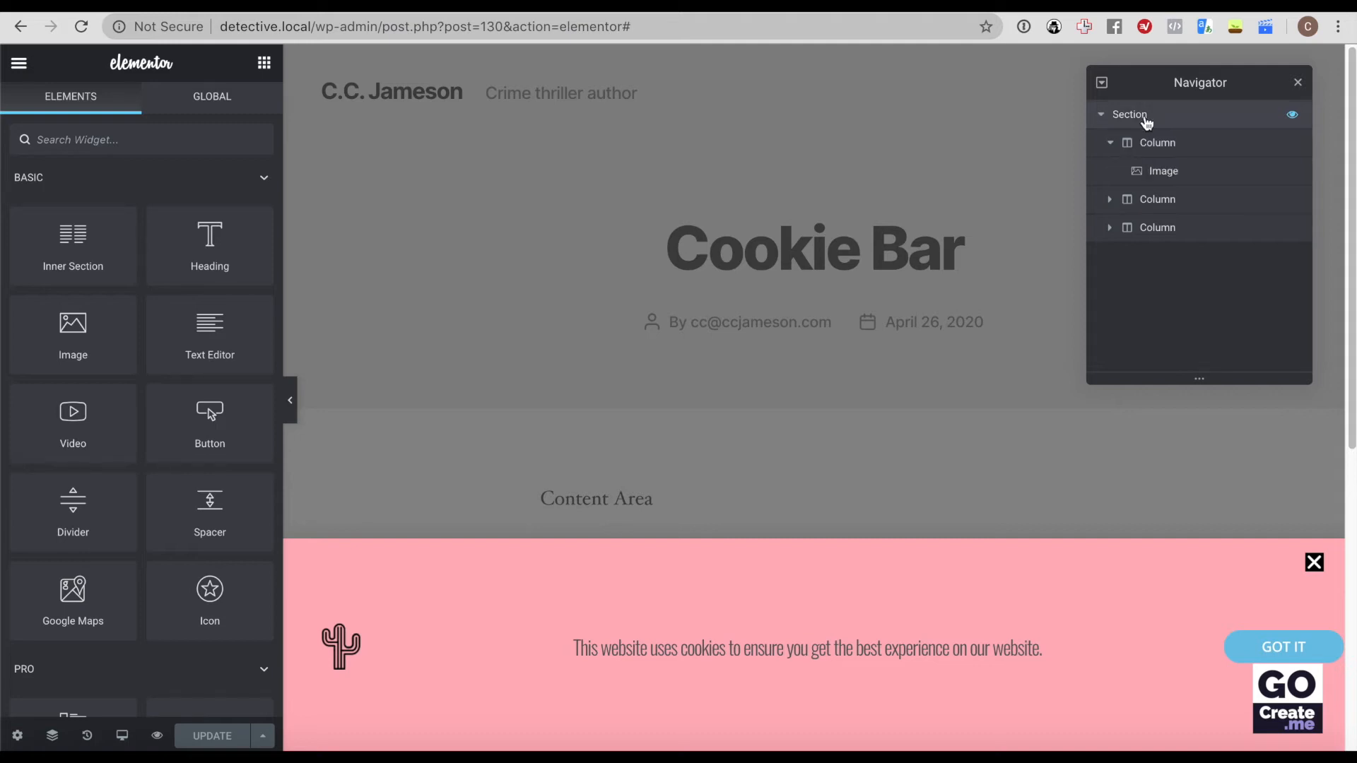
{"action": "left_click", "coordinate": [1134, 117]}
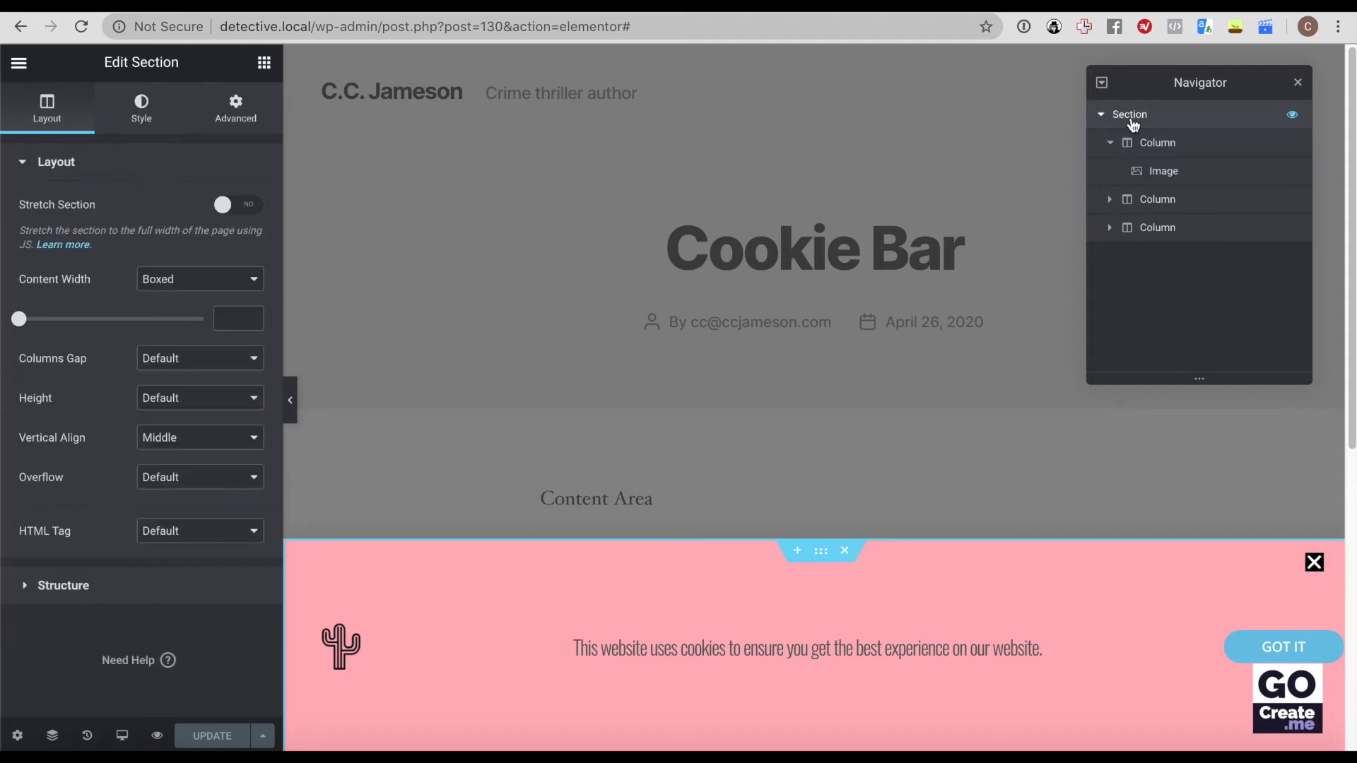
Step: Give the section a classic background in black (#000000) and update the popup
{"action": "left_click", "coordinate": [136, 101]}
{"action": "left_click", "coordinate": [78, 316]}
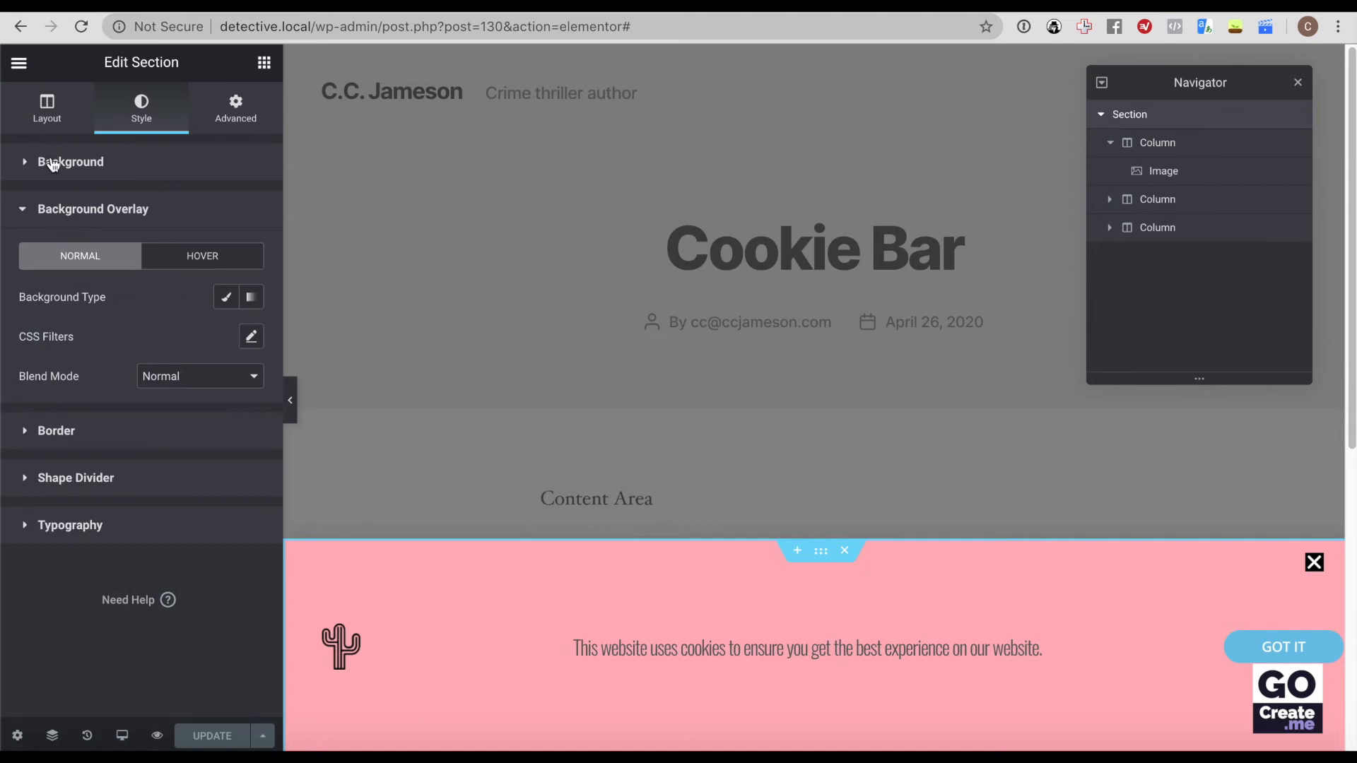
{"action": "left_click", "coordinate": [53, 161]}
{"action": "left_click", "coordinate": [175, 251]}
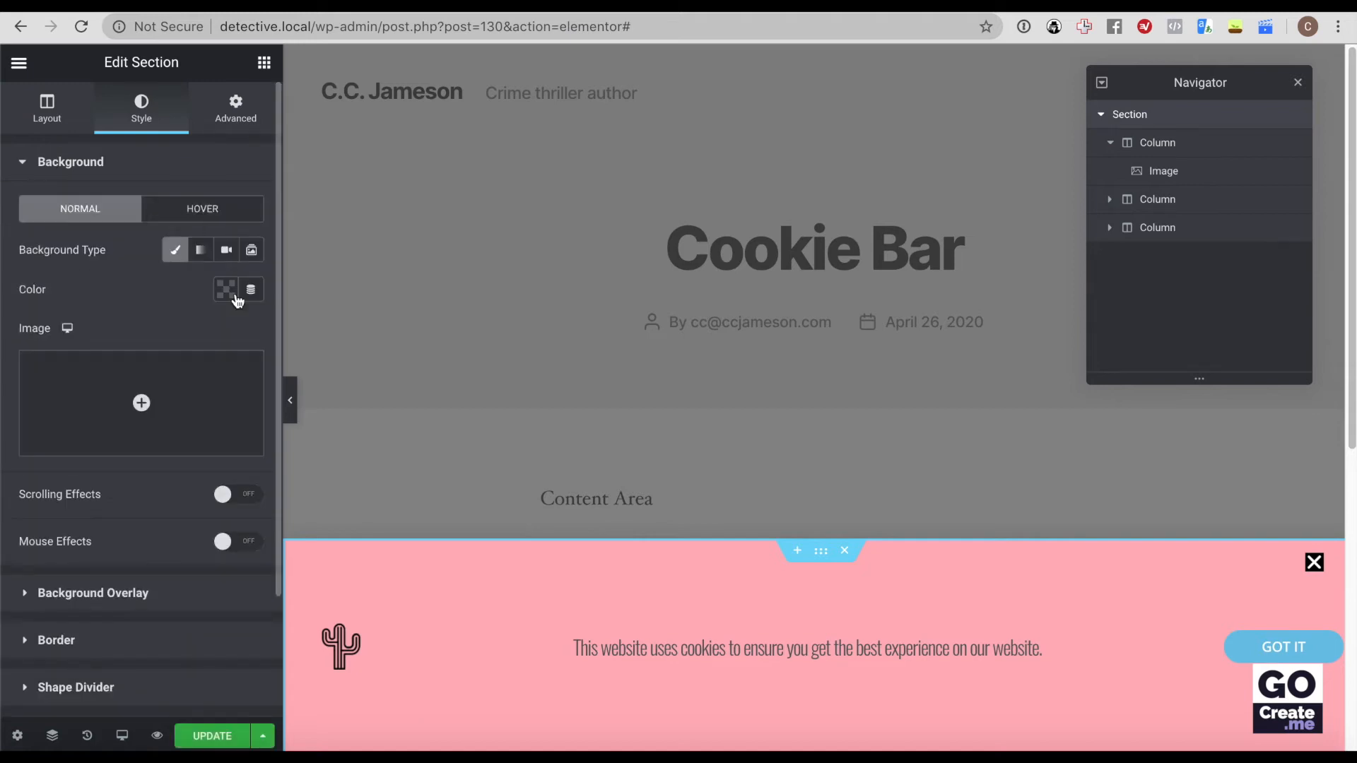
{"action": "left_click", "coordinate": [227, 290]}
{"action": "left_click", "coordinate": [138, 337]}
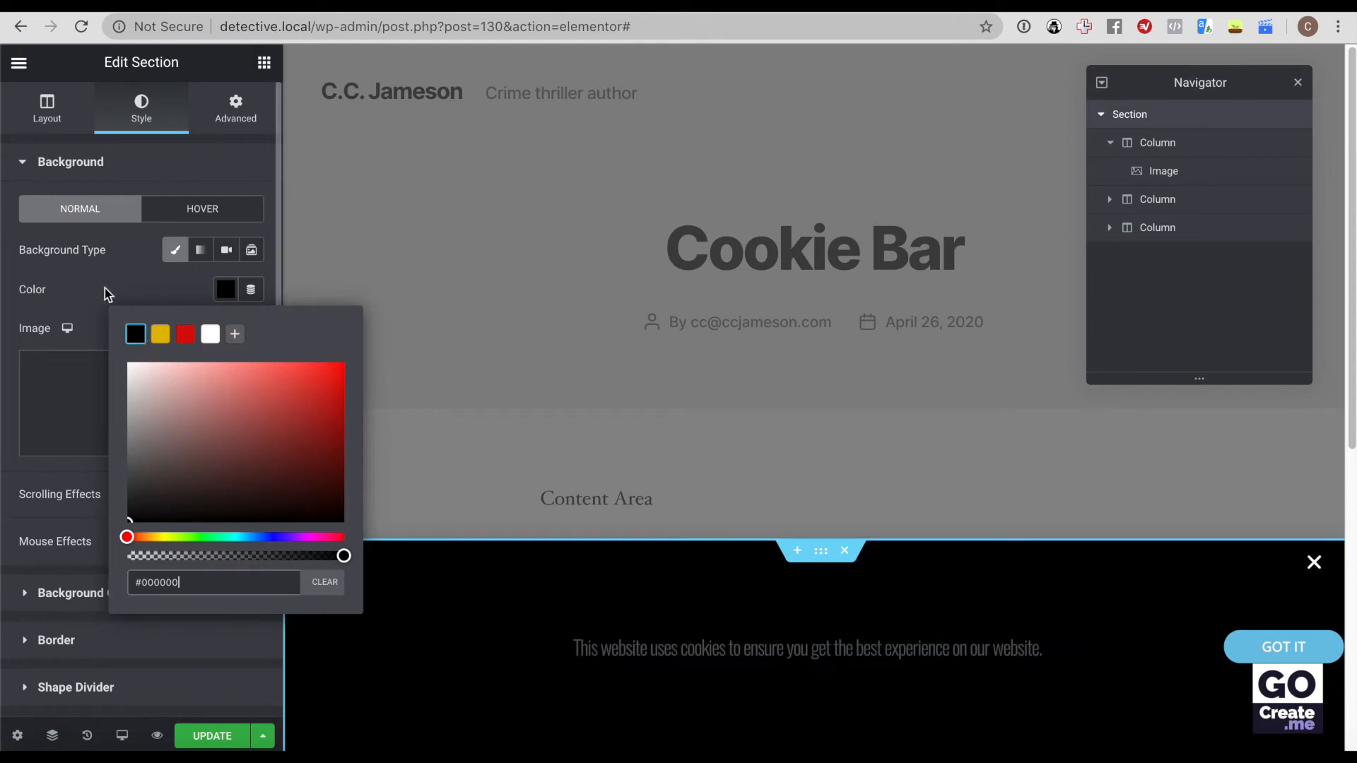
{"action": "left_click", "coordinate": [213, 736]}
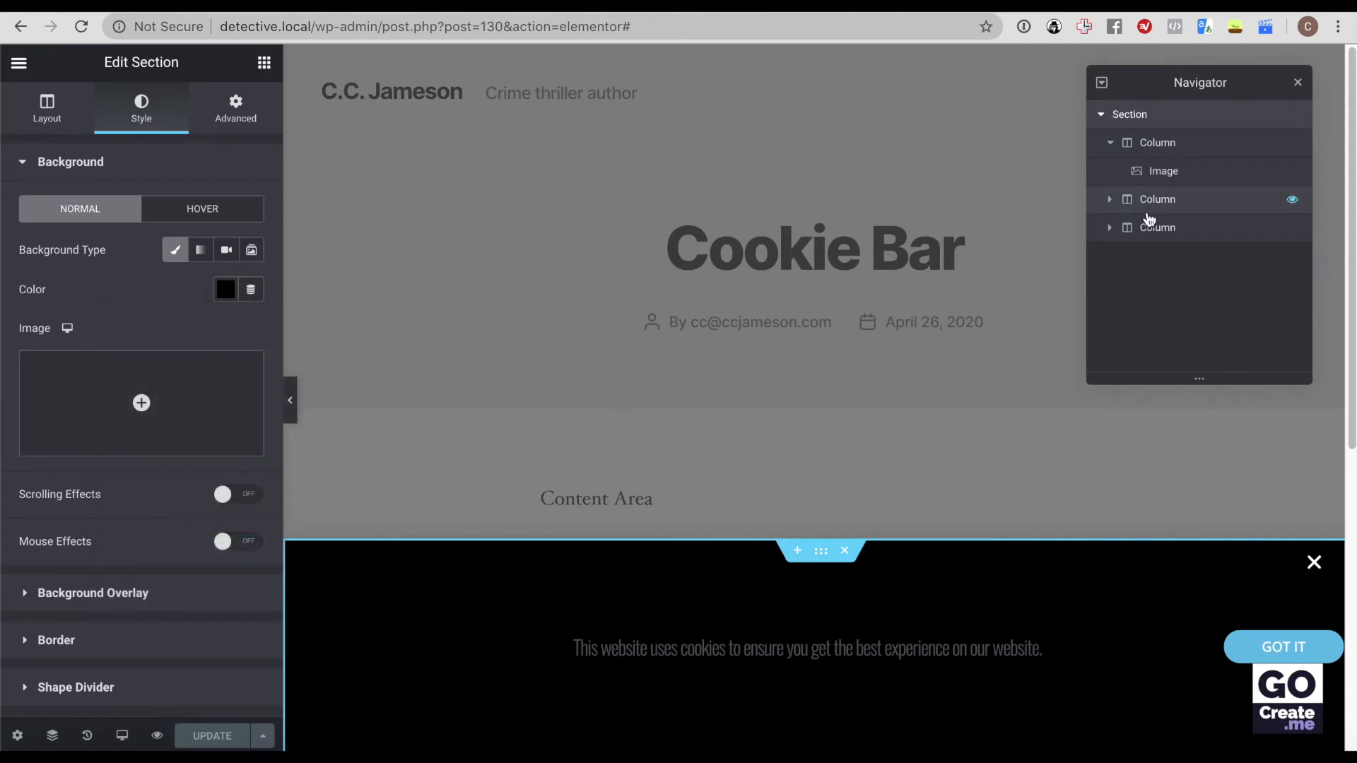
Step: Delete the first column of the section together with the cactus image it contains
{"action": "left_click", "coordinate": [1218, 171]}
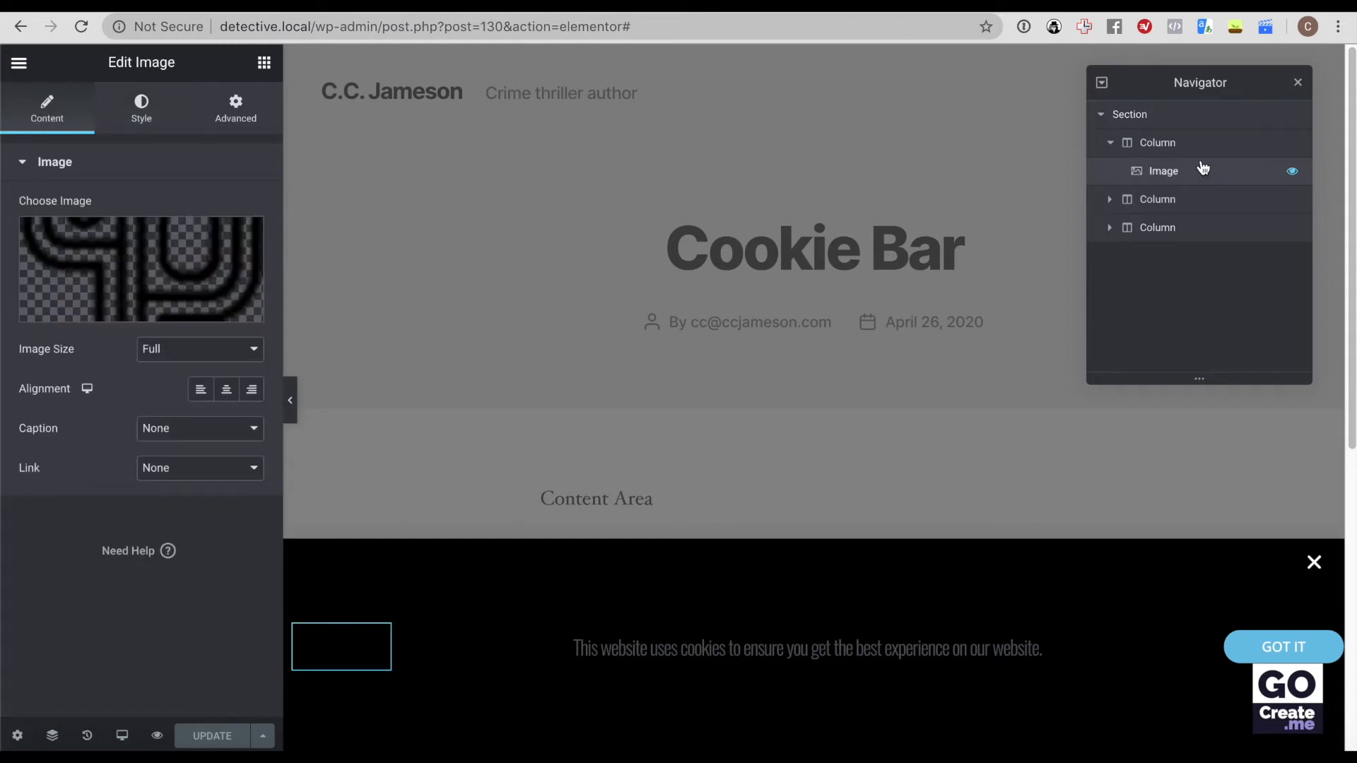
{"action": "left_click", "coordinate": [1193, 146]}
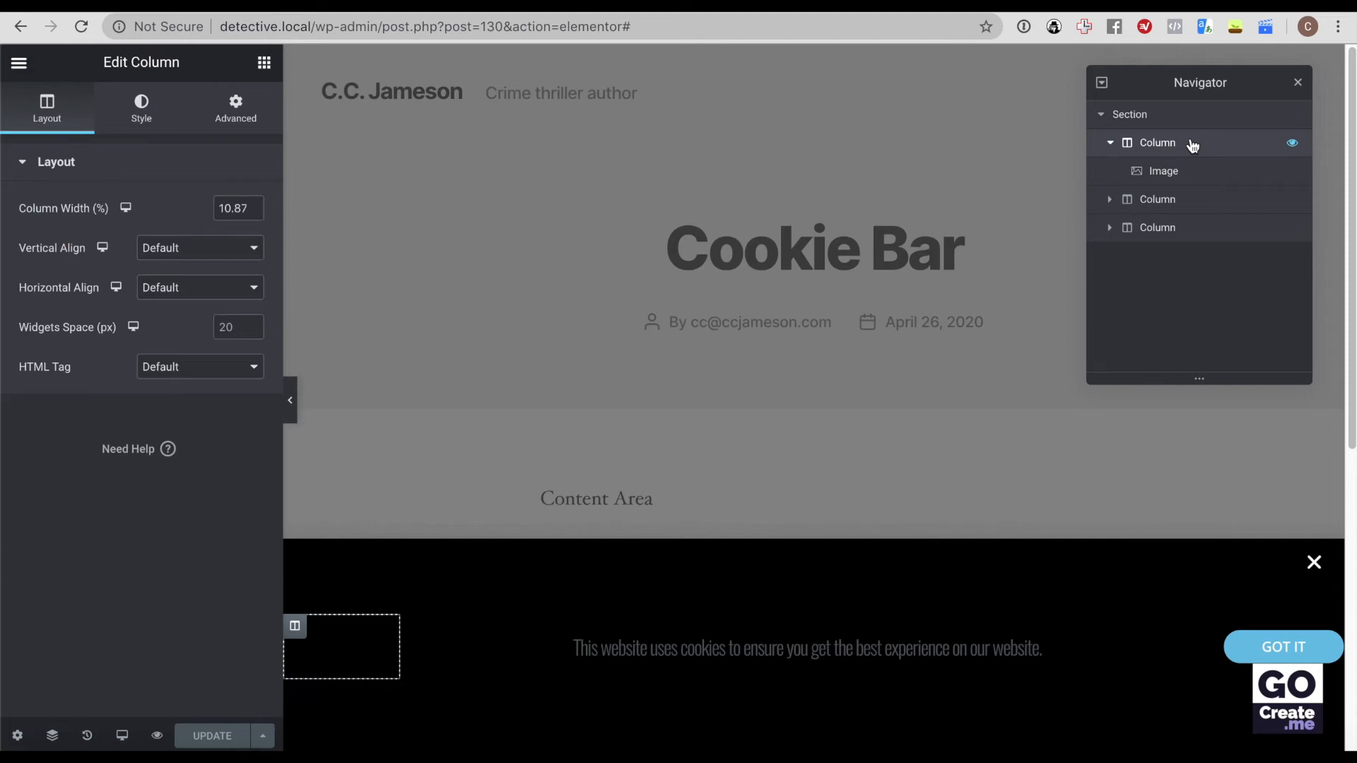
{"action": "right_click", "coordinate": [1193, 144]}
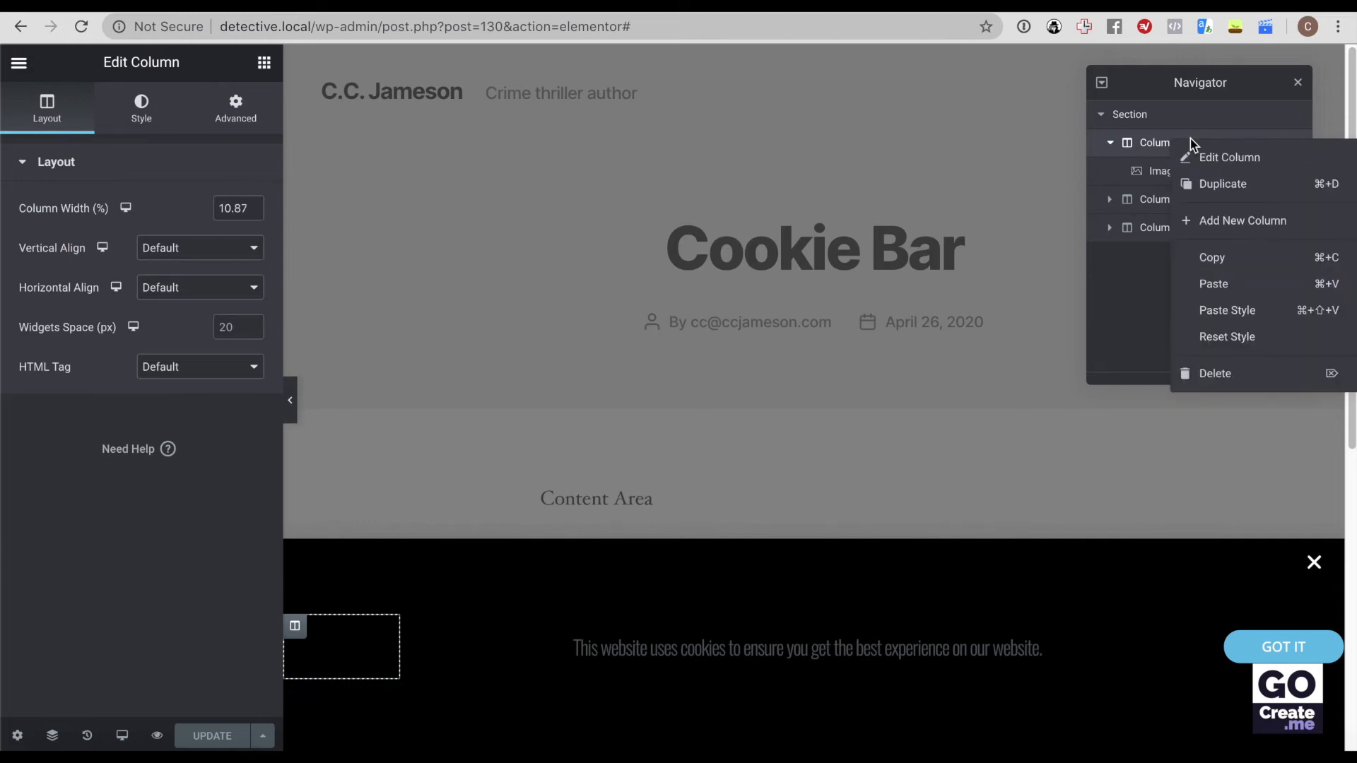
{"action": "left_click", "coordinate": [1230, 369]}
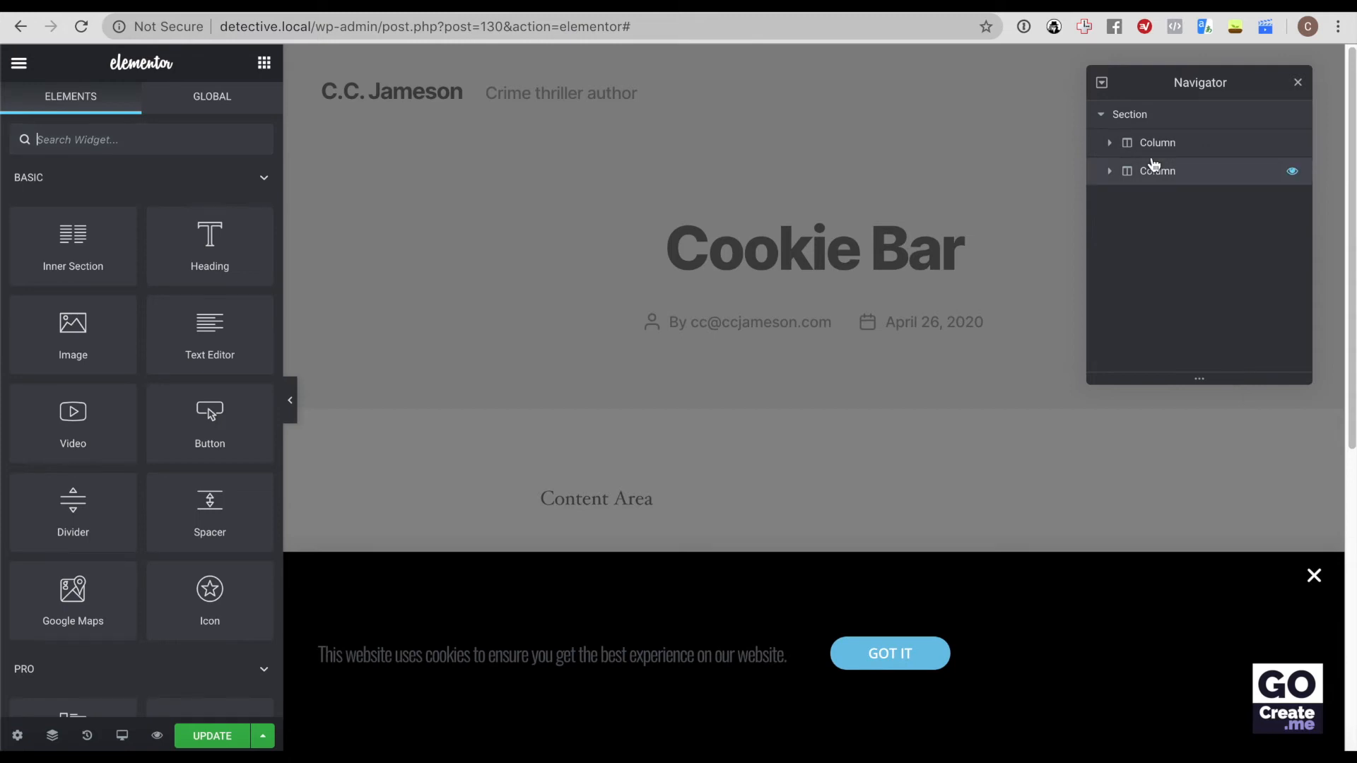
Step: Widen the column holding the cookie message so the Got It button's column becomes narrower
{"action": "left_click", "coordinate": [1110, 143]}
{"action": "left_click", "coordinate": [1177, 145]}
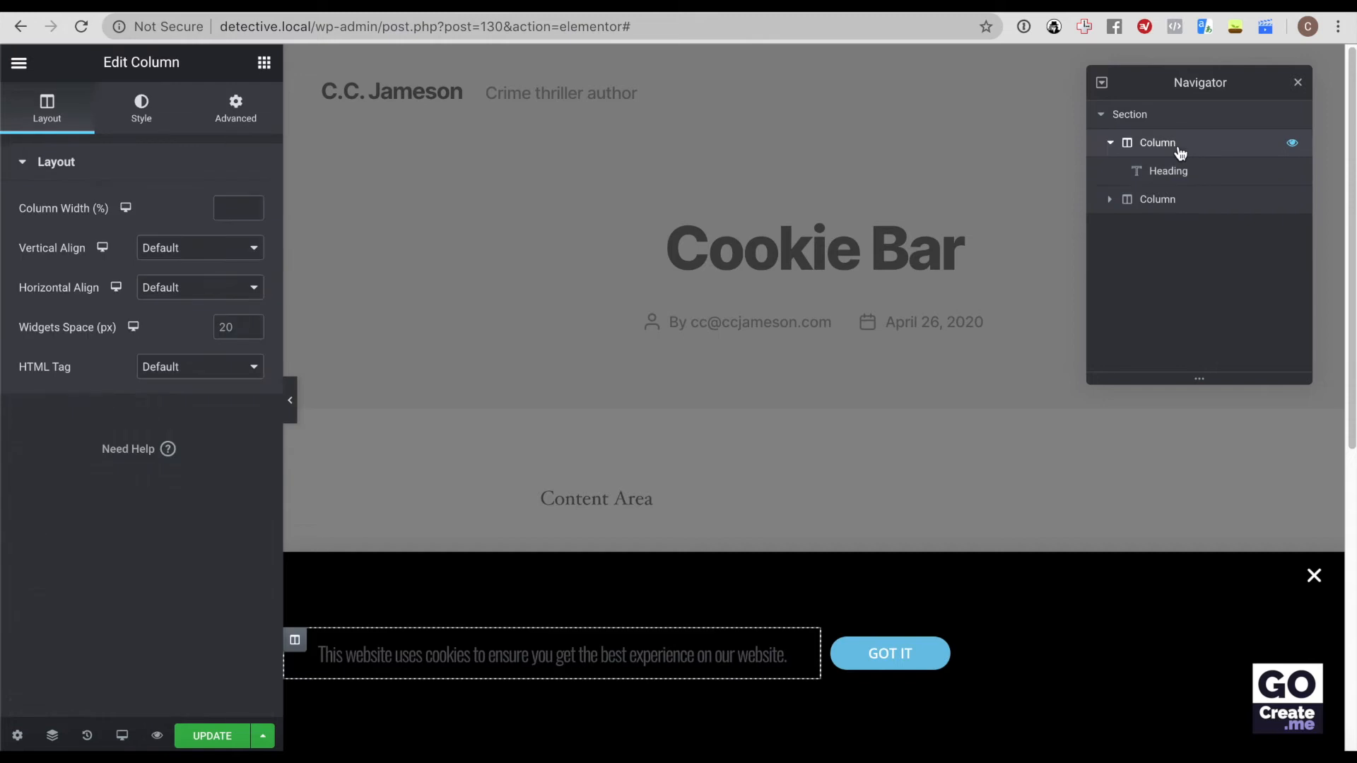
{"action": "left_click_drag", "start_coordinate": [821, 653], "coordinate": [1047, 654]}
{"action": "left_click_drag", "start_coordinate": [1045, 648], "coordinate": [1065, 647]}
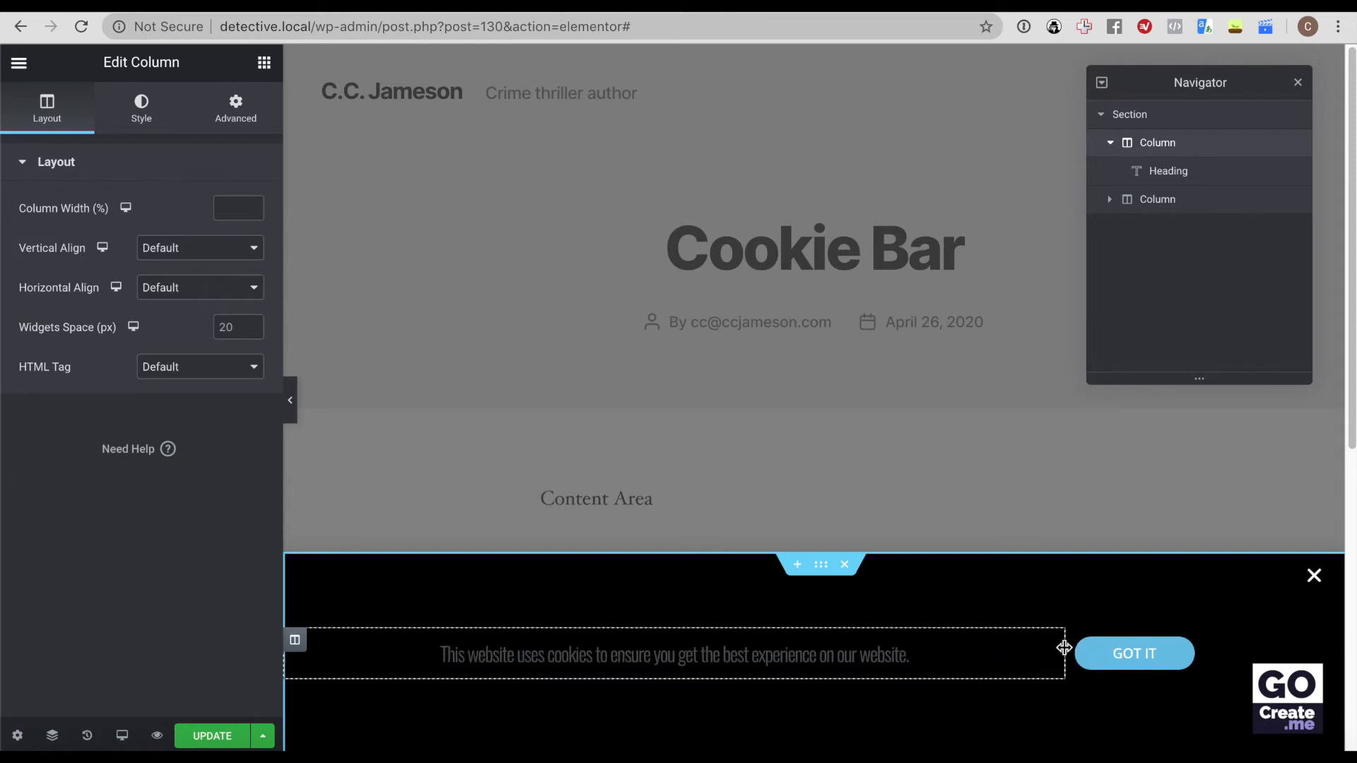
Step: Set the cookie message heading's text color to white
{"action": "left_click", "coordinate": [1168, 175]}
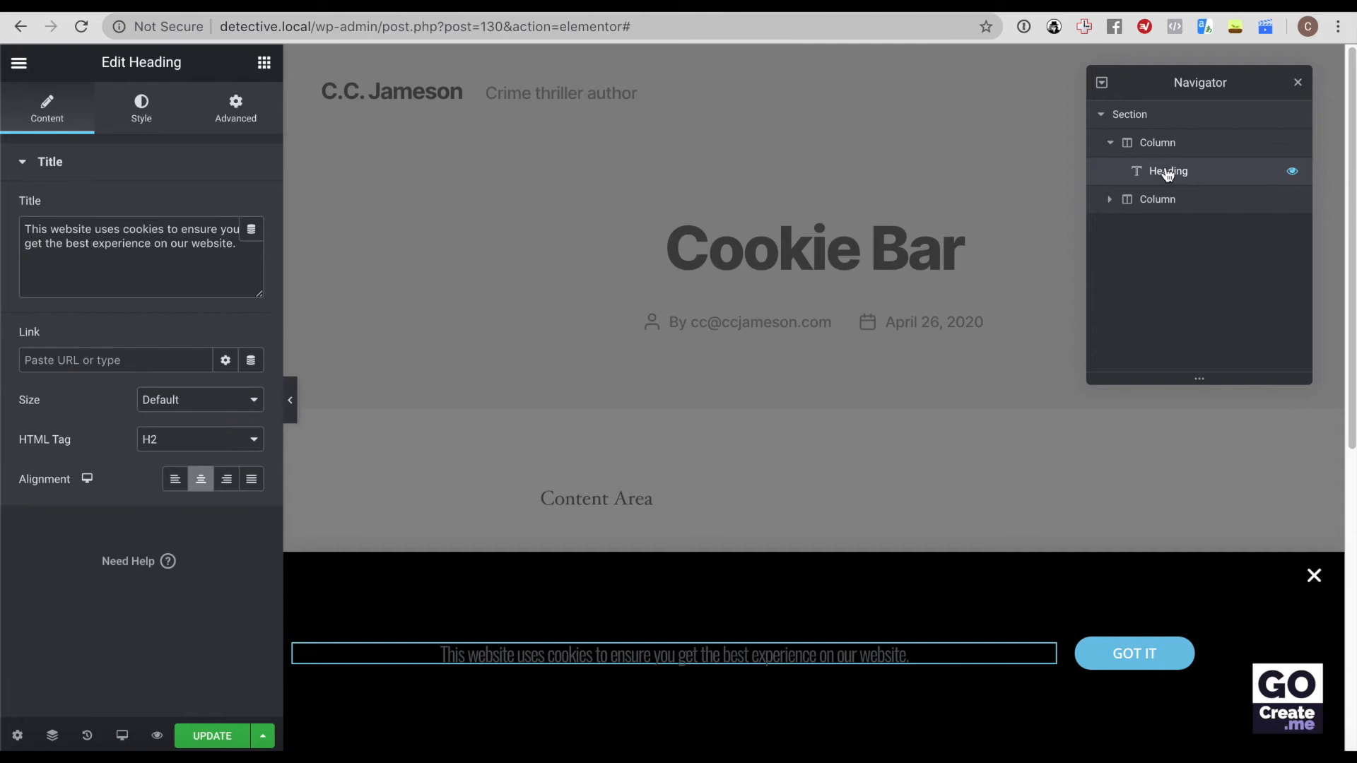
{"action": "left_click", "coordinate": [173, 247]}
{"action": "left_click", "coordinate": [142, 109]}
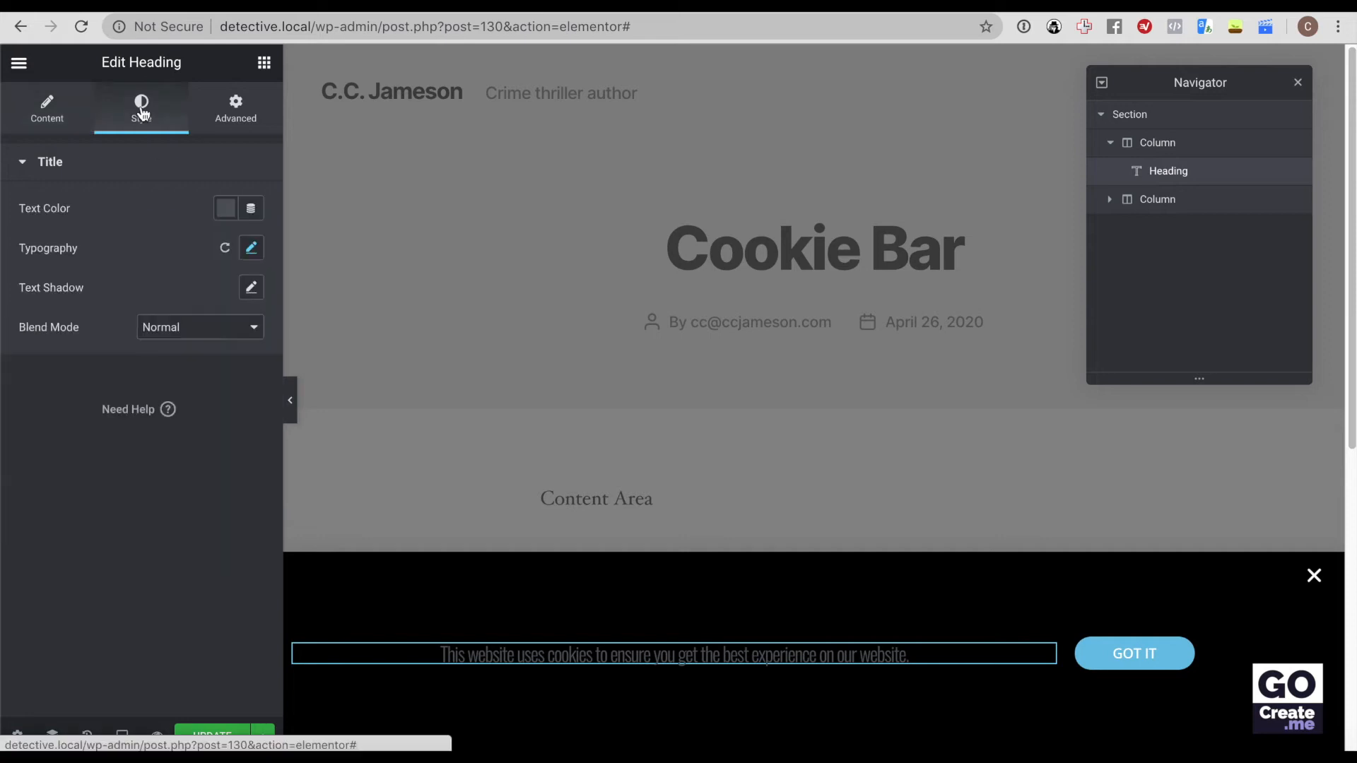
{"action": "left_click", "coordinate": [220, 210]}
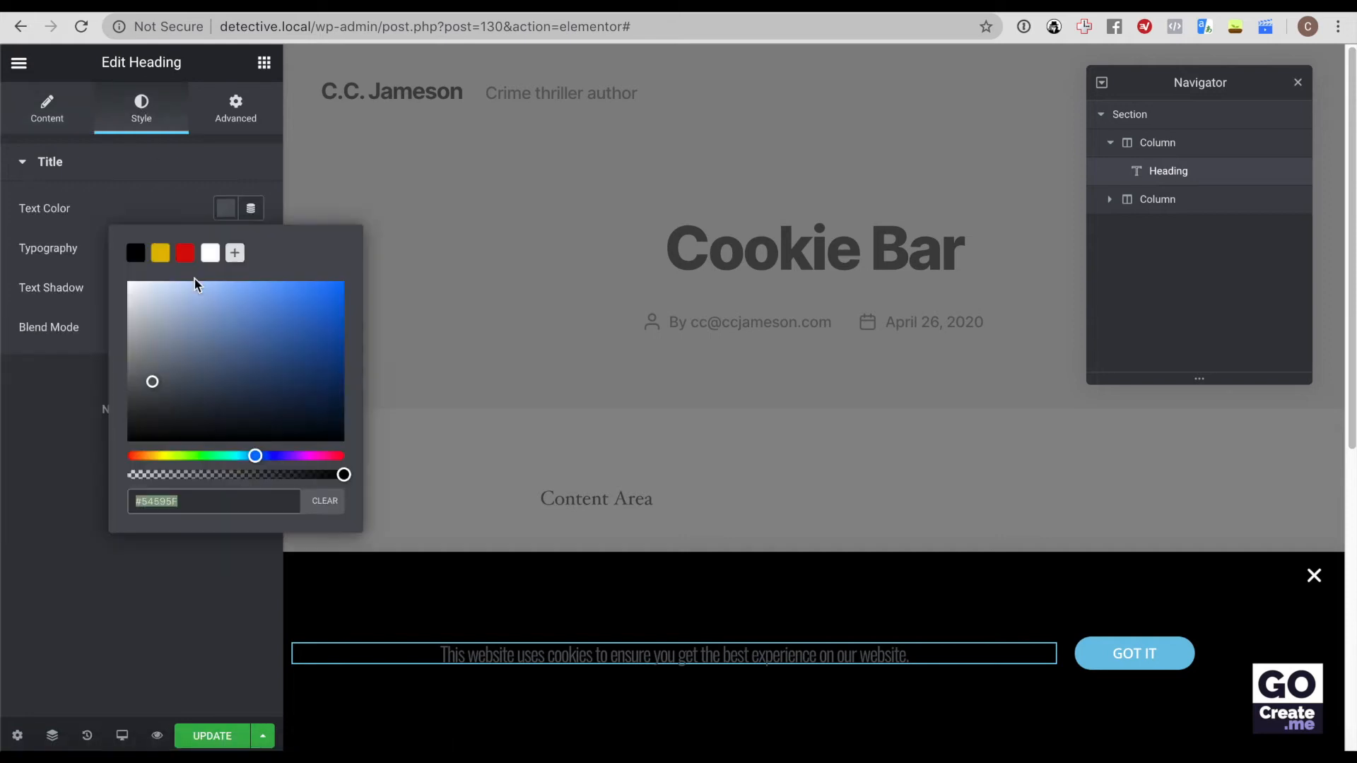
{"action": "left_click", "coordinate": [210, 253]}
{"action": "left_click", "coordinate": [164, 206]}
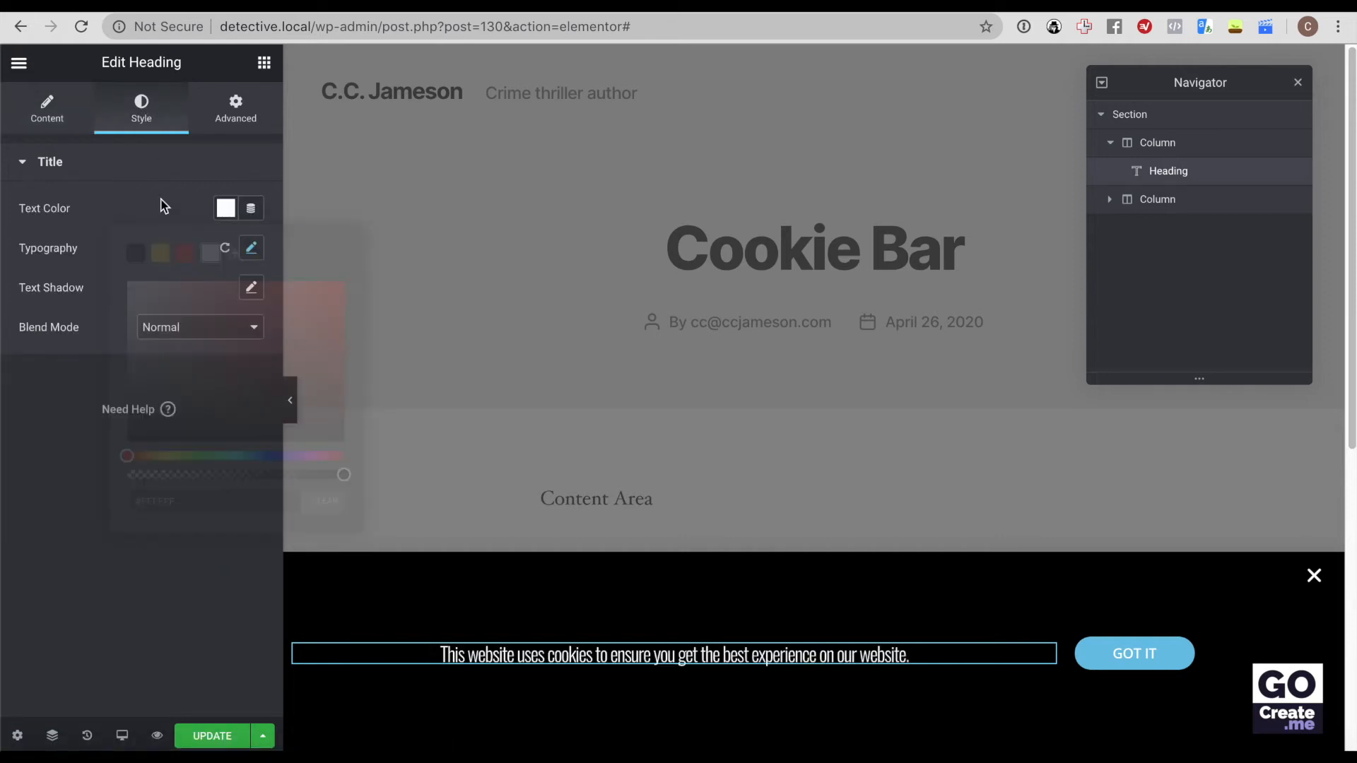
Step: Set the heading's typography to the Roboto family with weight 500 and letter spacing 0.1
{"action": "left_click", "coordinate": [228, 249]}
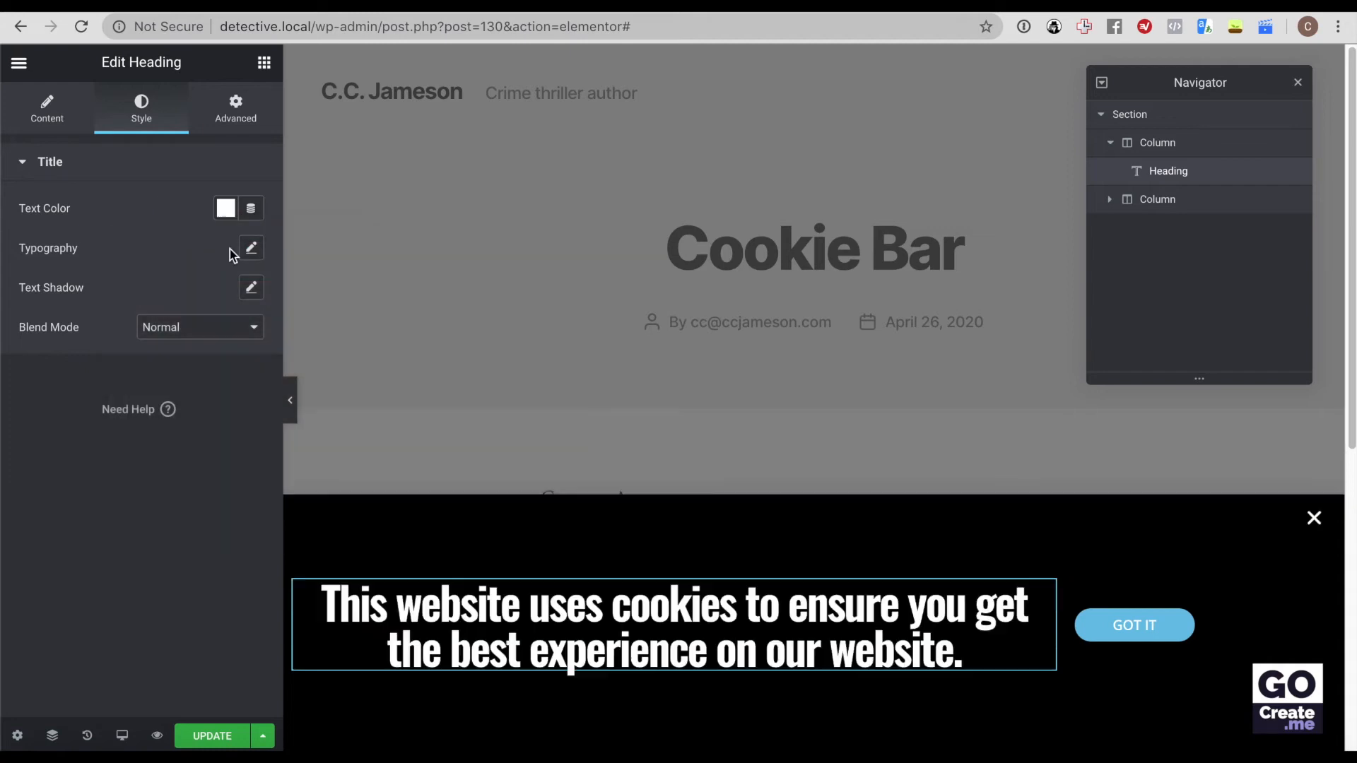
{"action": "left_click", "coordinate": [252, 249]}
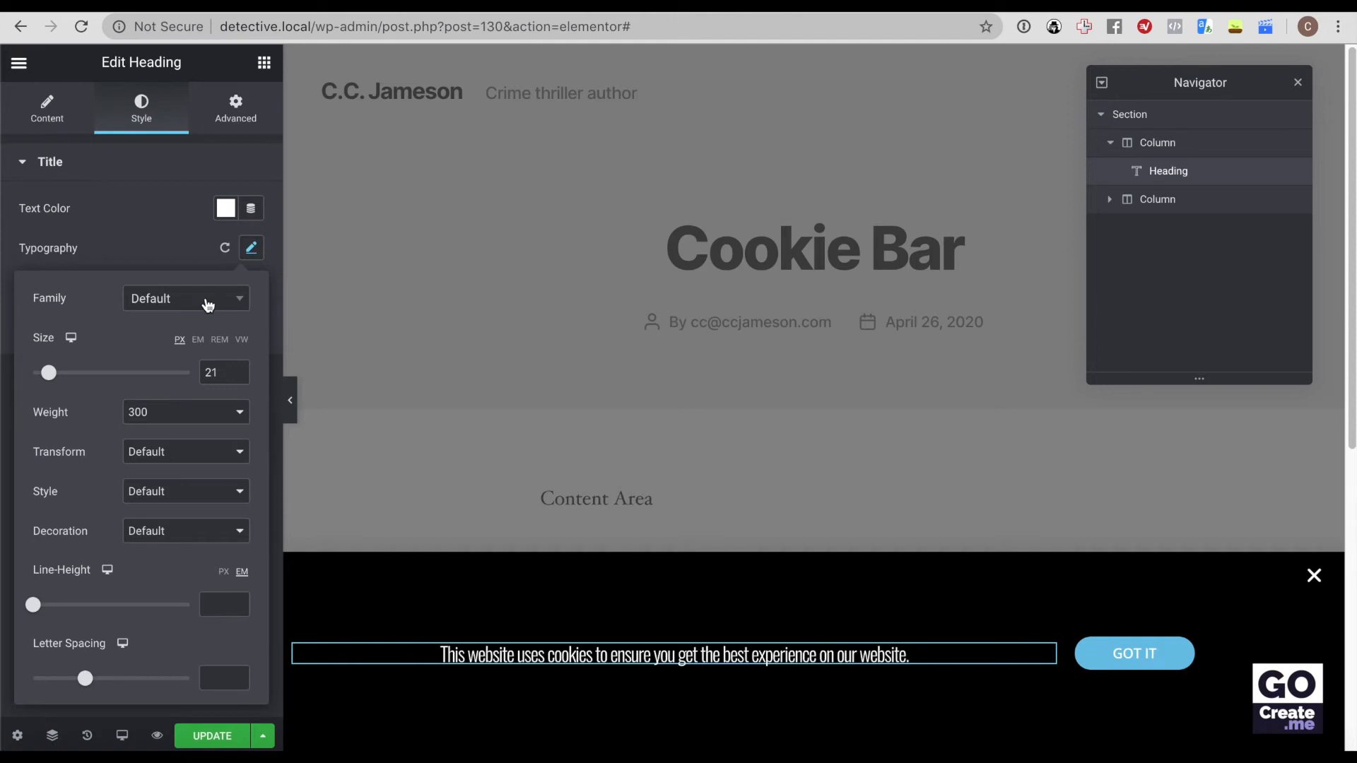
{"action": "left_click", "coordinate": [165, 304]}
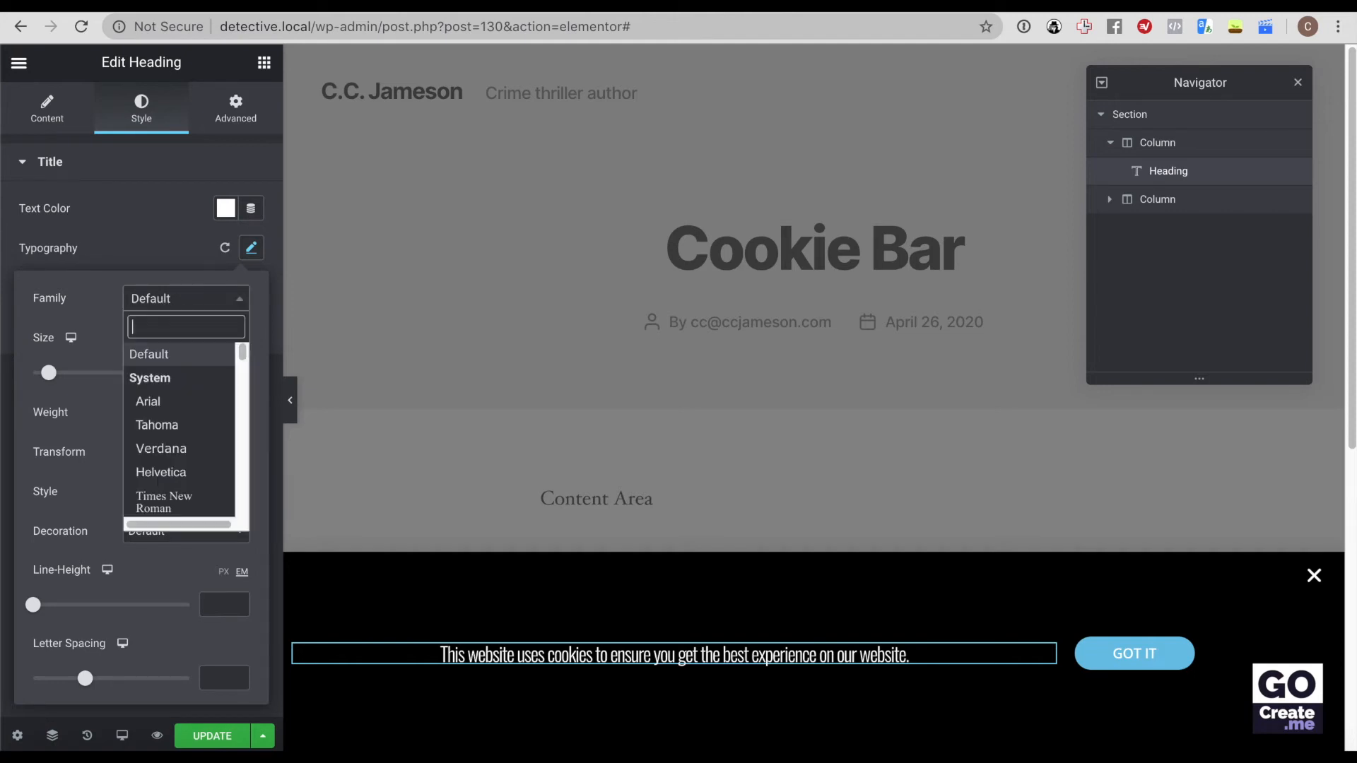
{"action": "type", "text": "robo"}
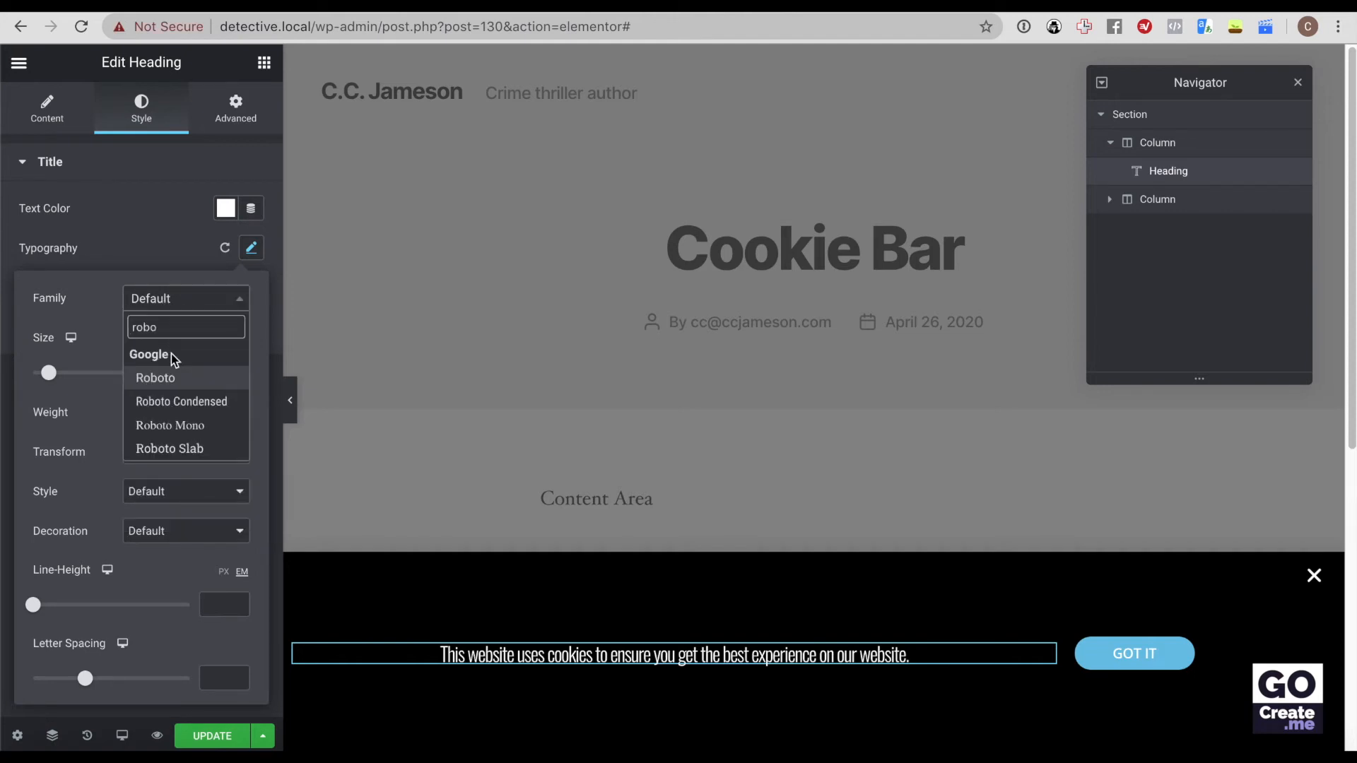
{"action": "left_click", "coordinate": [177, 379]}
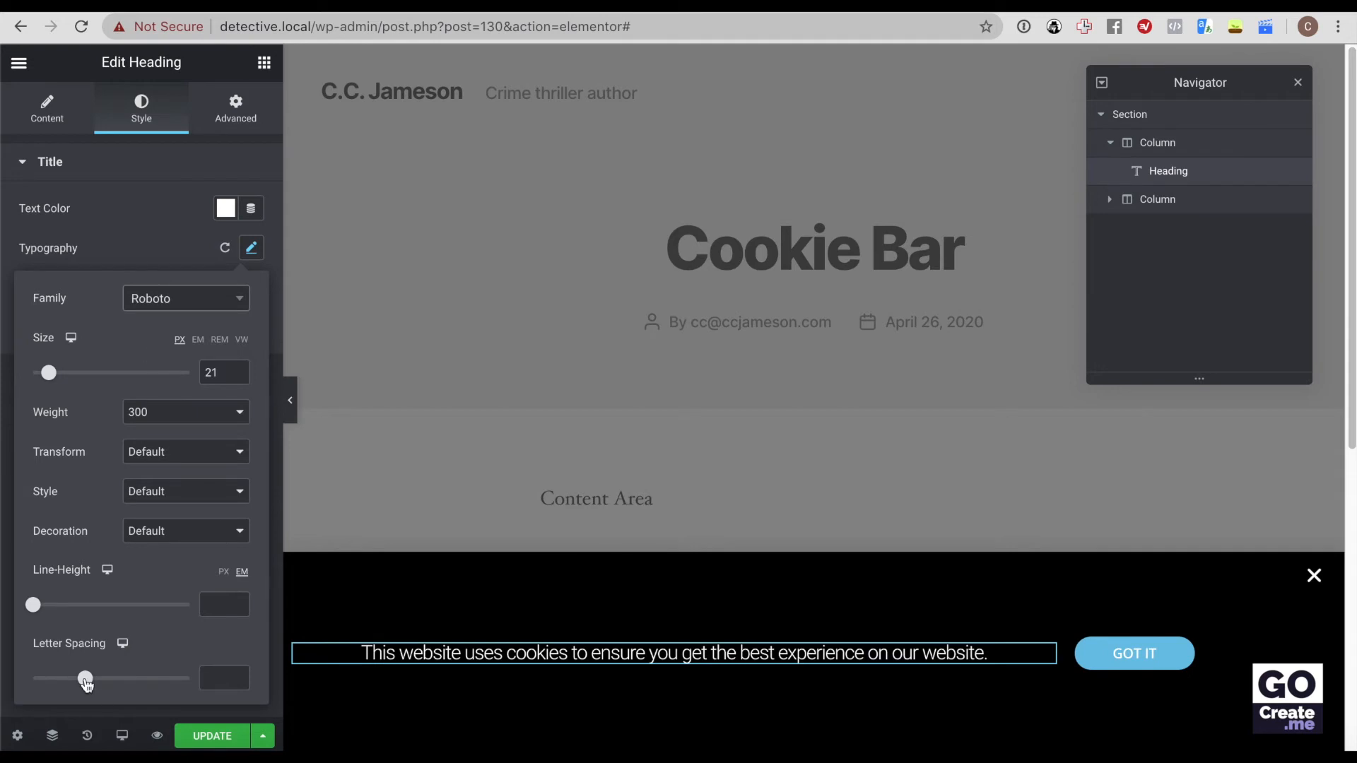
{"action": "left_click_drag", "start_coordinate": [86, 680], "coordinate": [87, 680]}
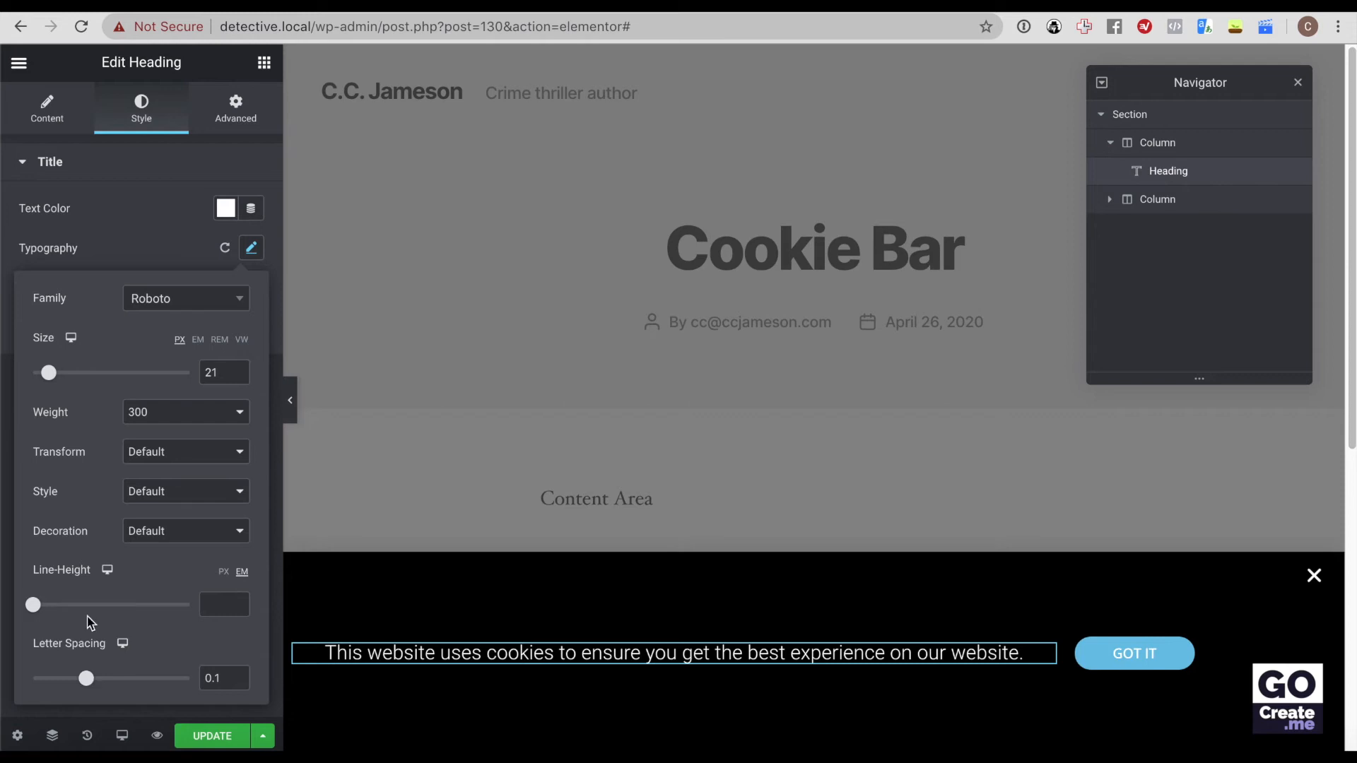
{"action": "left_click", "coordinate": [171, 428]}
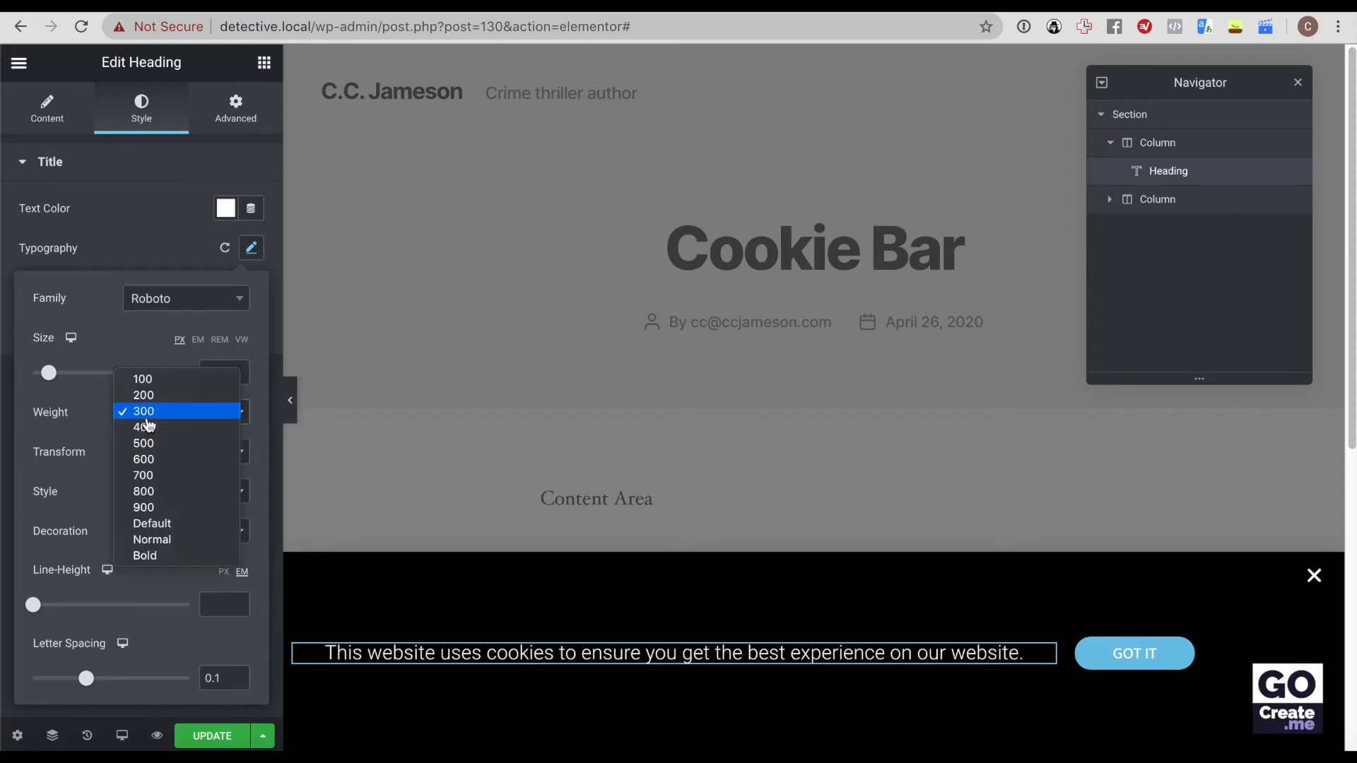
{"action": "left_click", "coordinate": [155, 459]}
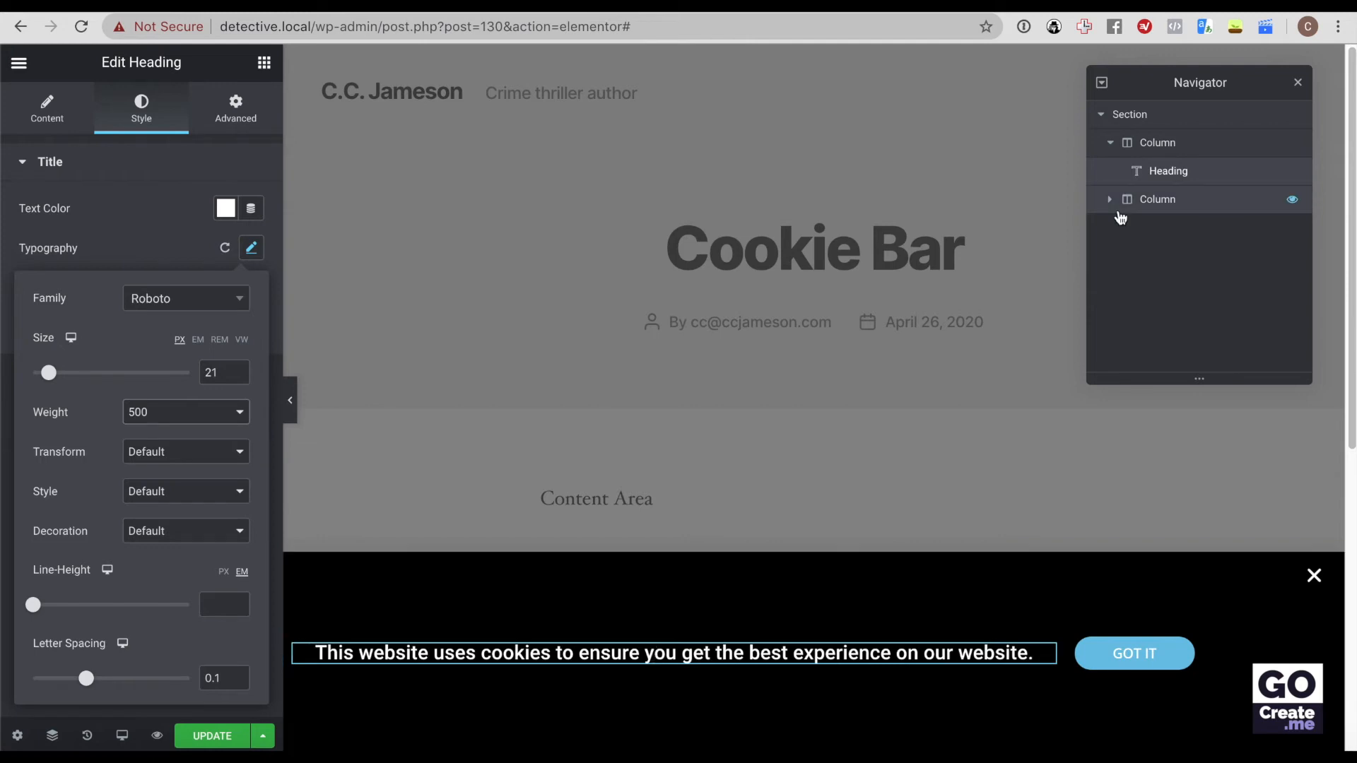
Step: Enable Don't Show Again for the Close Popup action linked to the Got It button
{"action": "left_click", "coordinate": [1110, 199]}
{"action": "left_click", "coordinate": [1188, 229]}
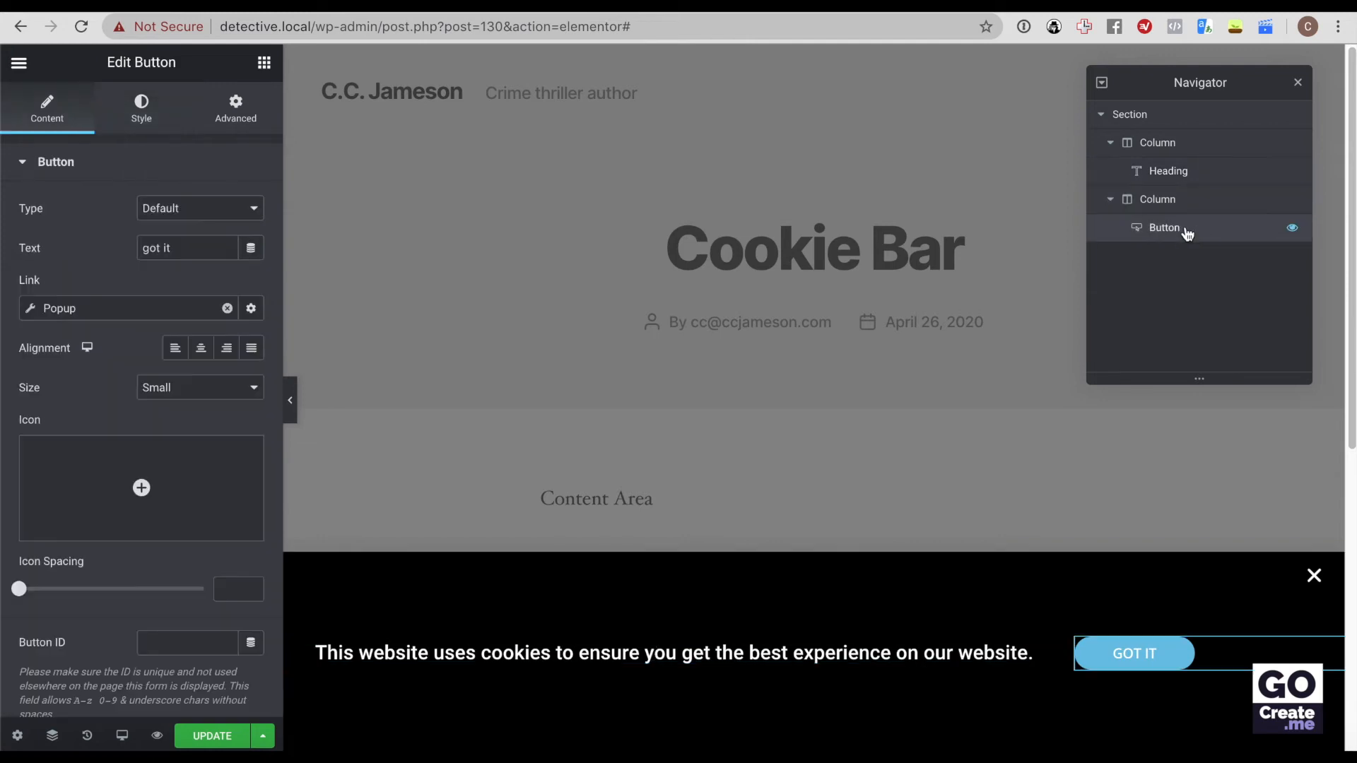
{"action": "double_click", "coordinate": [188, 249]}
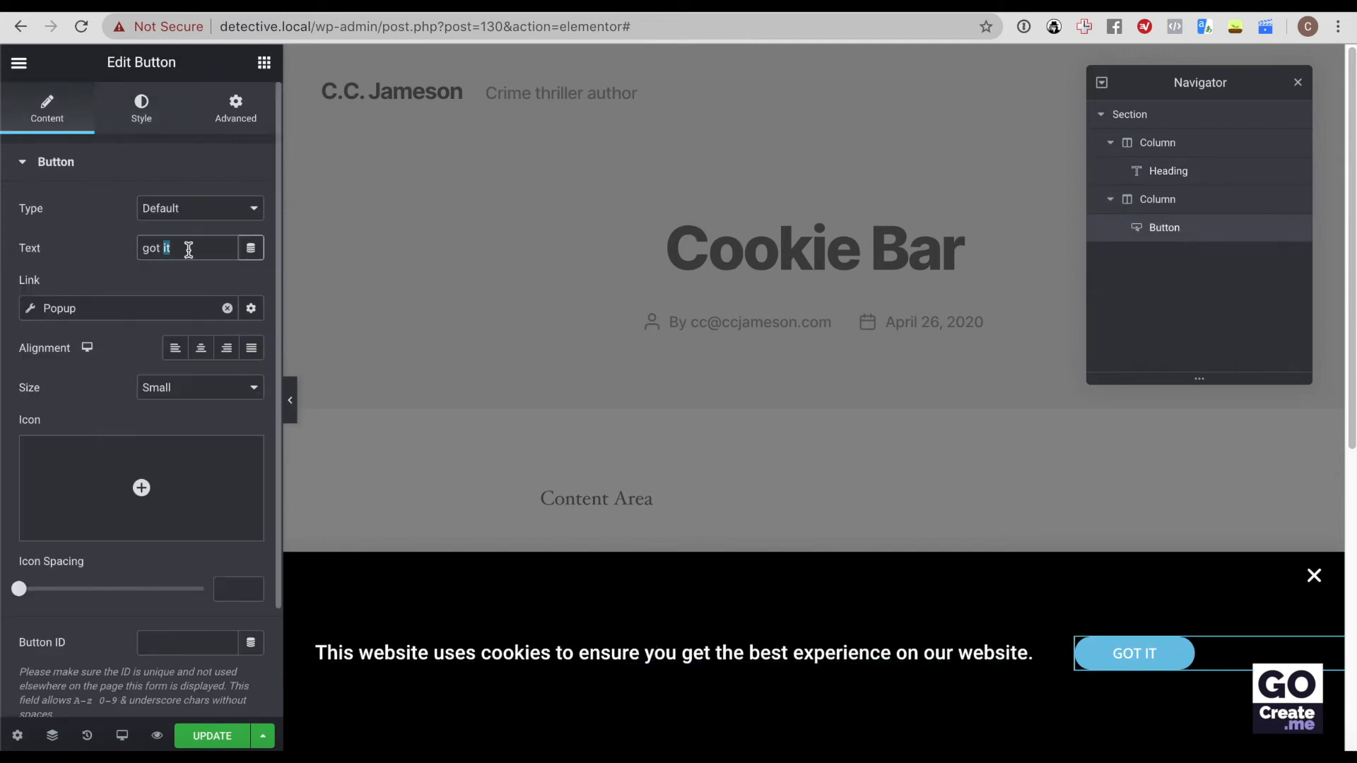
{"action": "triple_click", "coordinate": [189, 248]}
{"action": "left_click", "coordinate": [252, 308]}
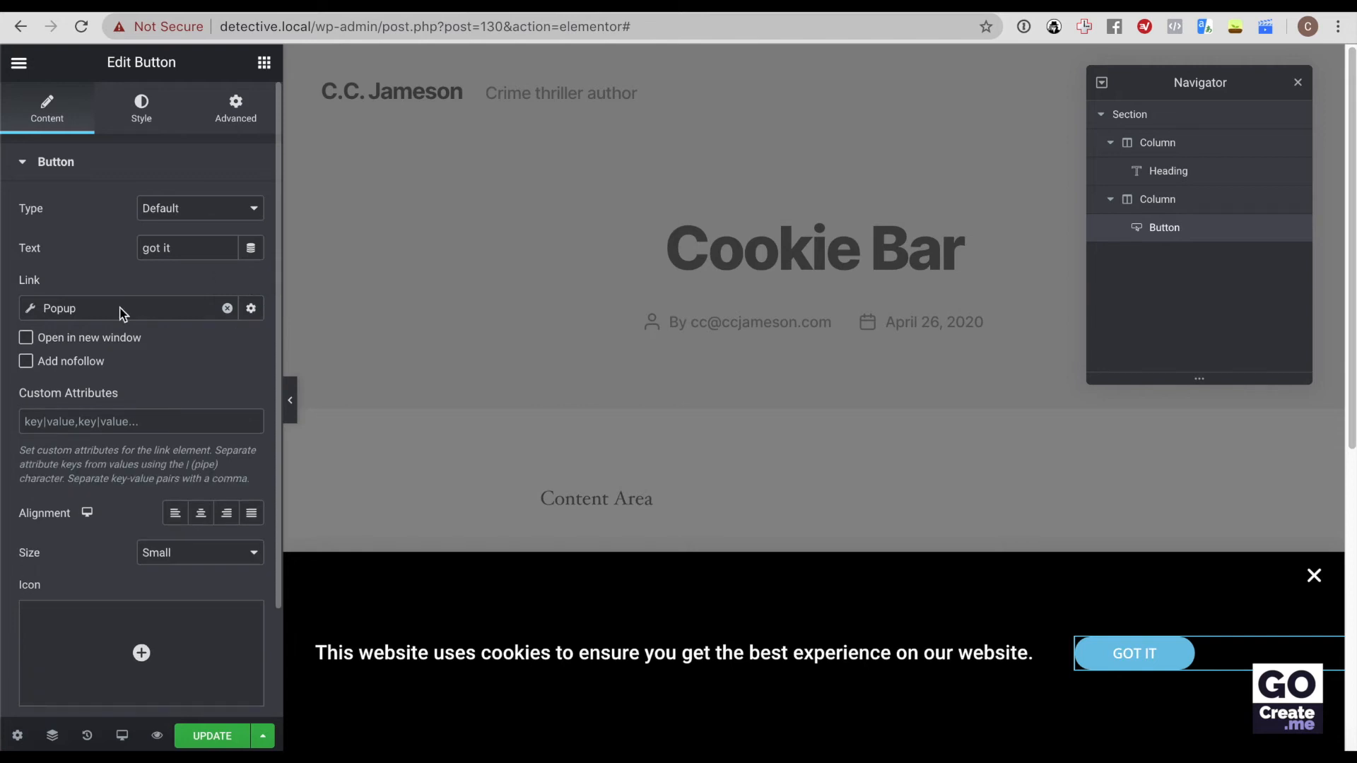
{"action": "left_click", "coordinate": [72, 308]}
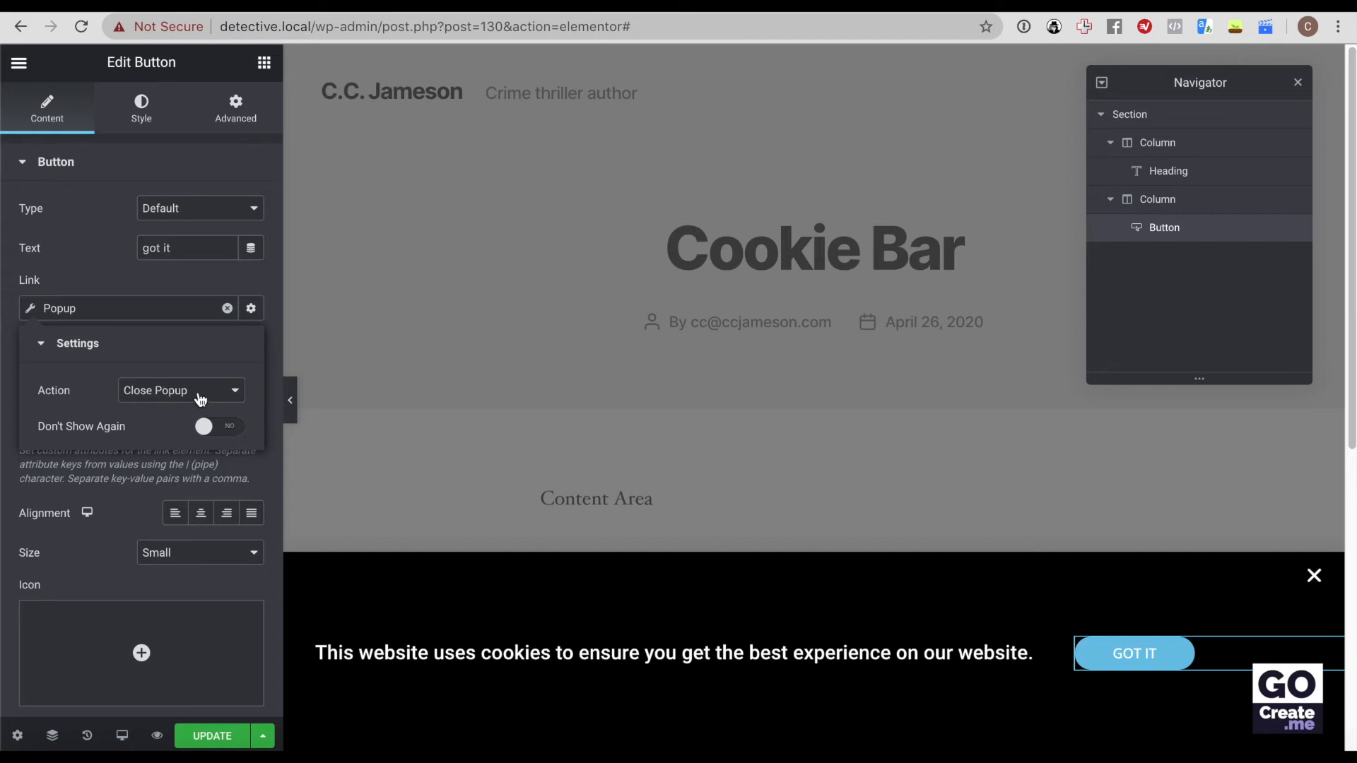
{"action": "left_click", "coordinate": [215, 433]}
{"action": "left_click", "coordinate": [33, 343]}
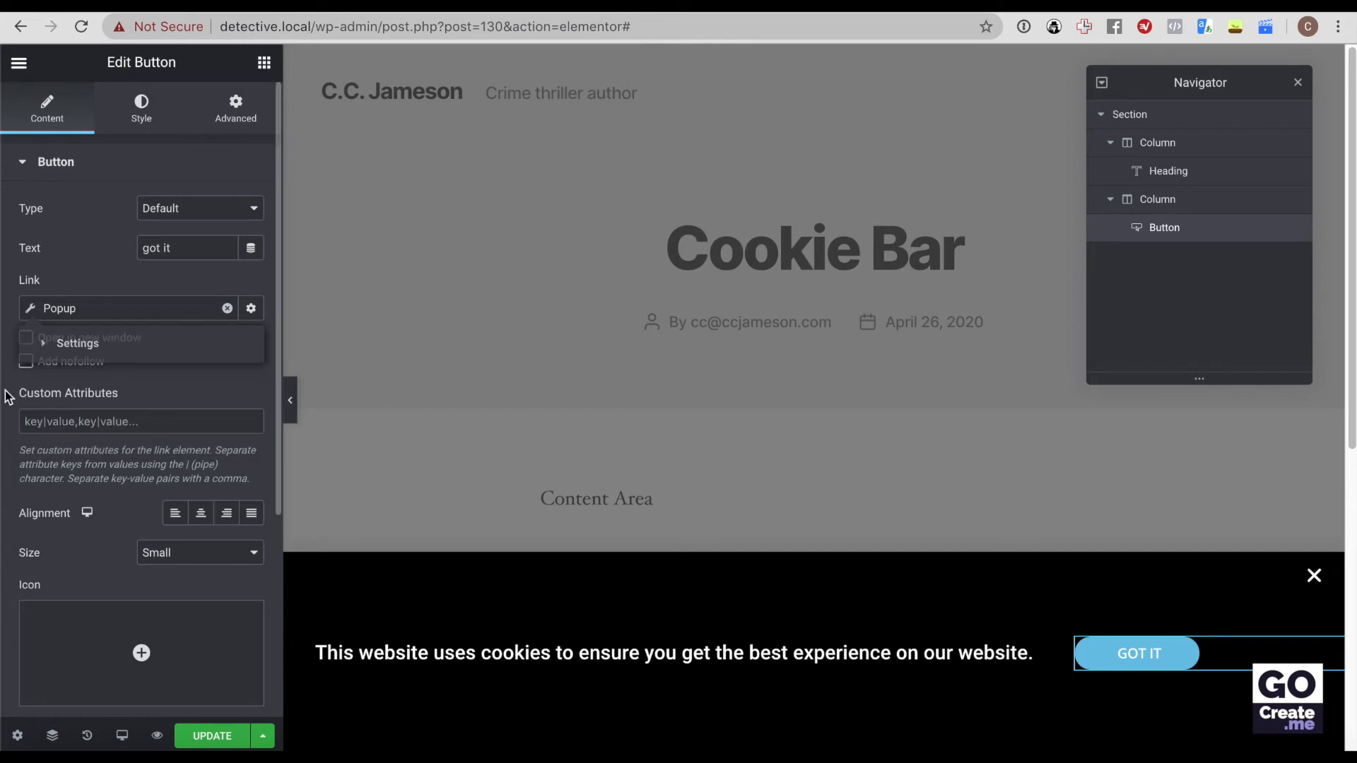
Step: Set the Got It button's alignment to justified
{"action": "scroll", "coordinate": [218, 404], "scroll_direction": "down", "scroll_amount": 1}
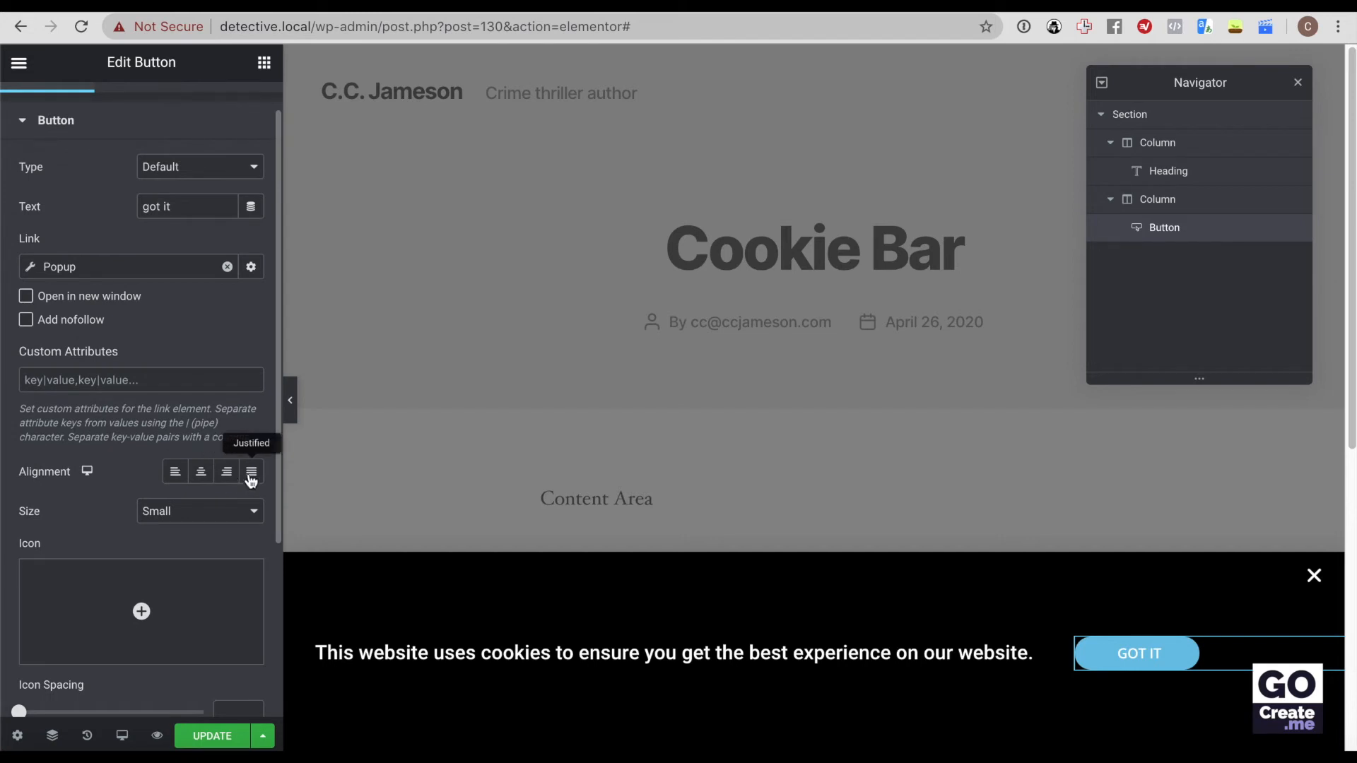
{"action": "left_click", "coordinate": [226, 477]}
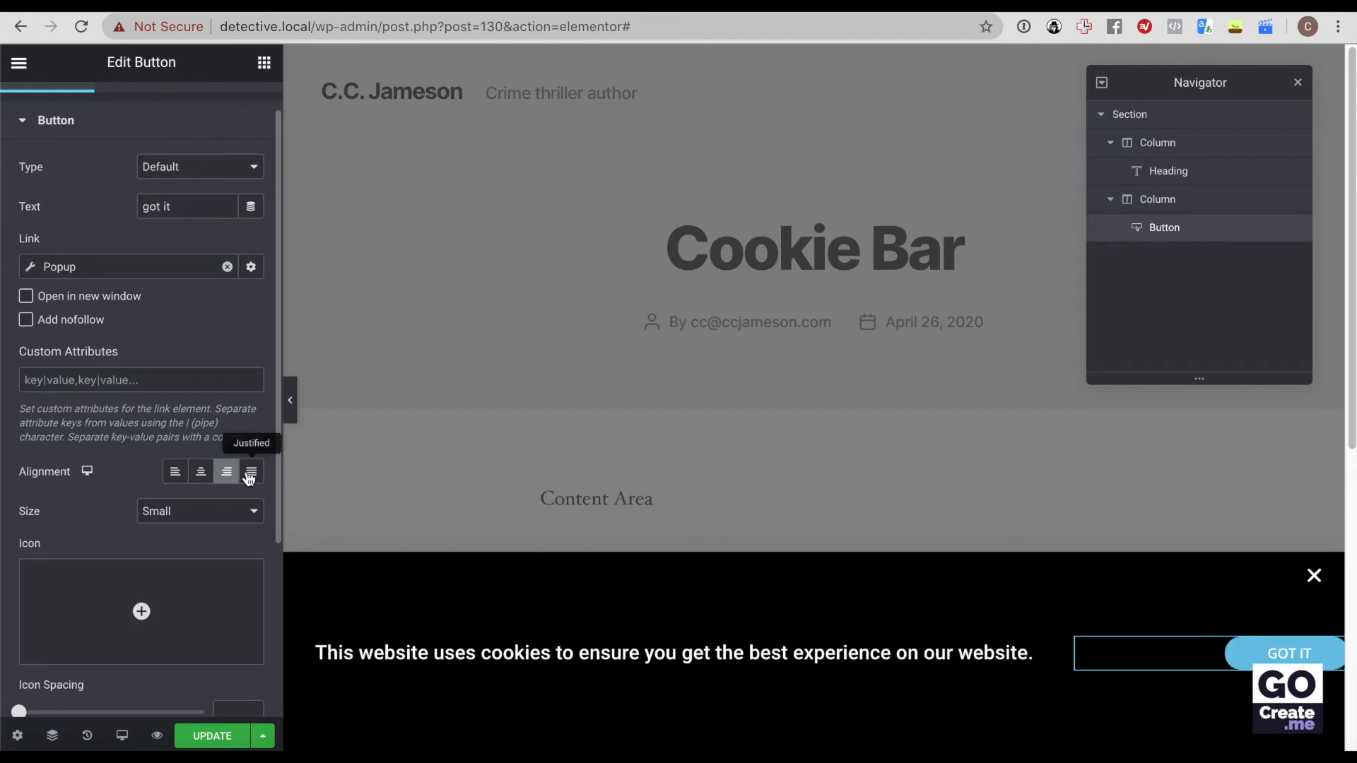
{"action": "left_click", "coordinate": [249, 478]}
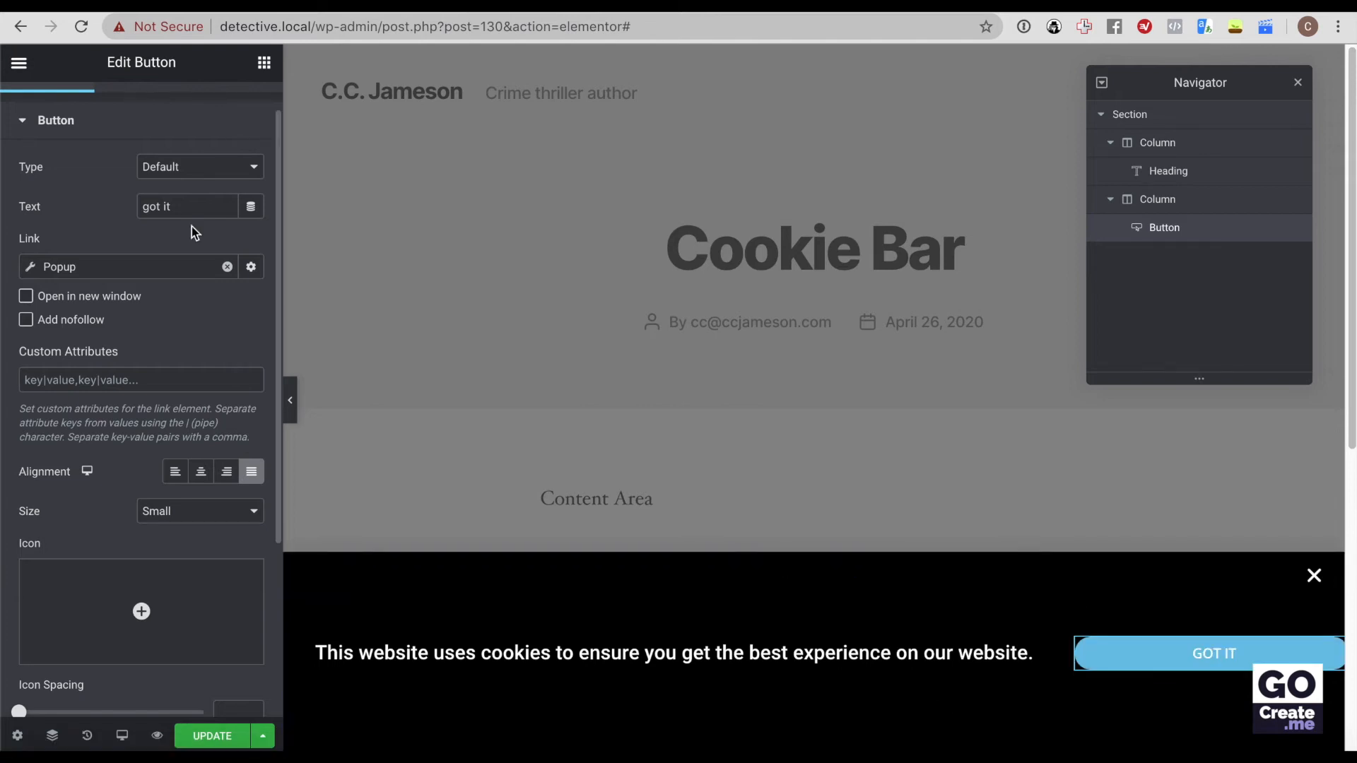
{"action": "scroll", "coordinate": [192, 226], "scroll_direction": "down", "scroll_amount": 3}
{"action": "scroll", "coordinate": [194, 233], "scroll_direction": "up", "scroll_amount": 4}
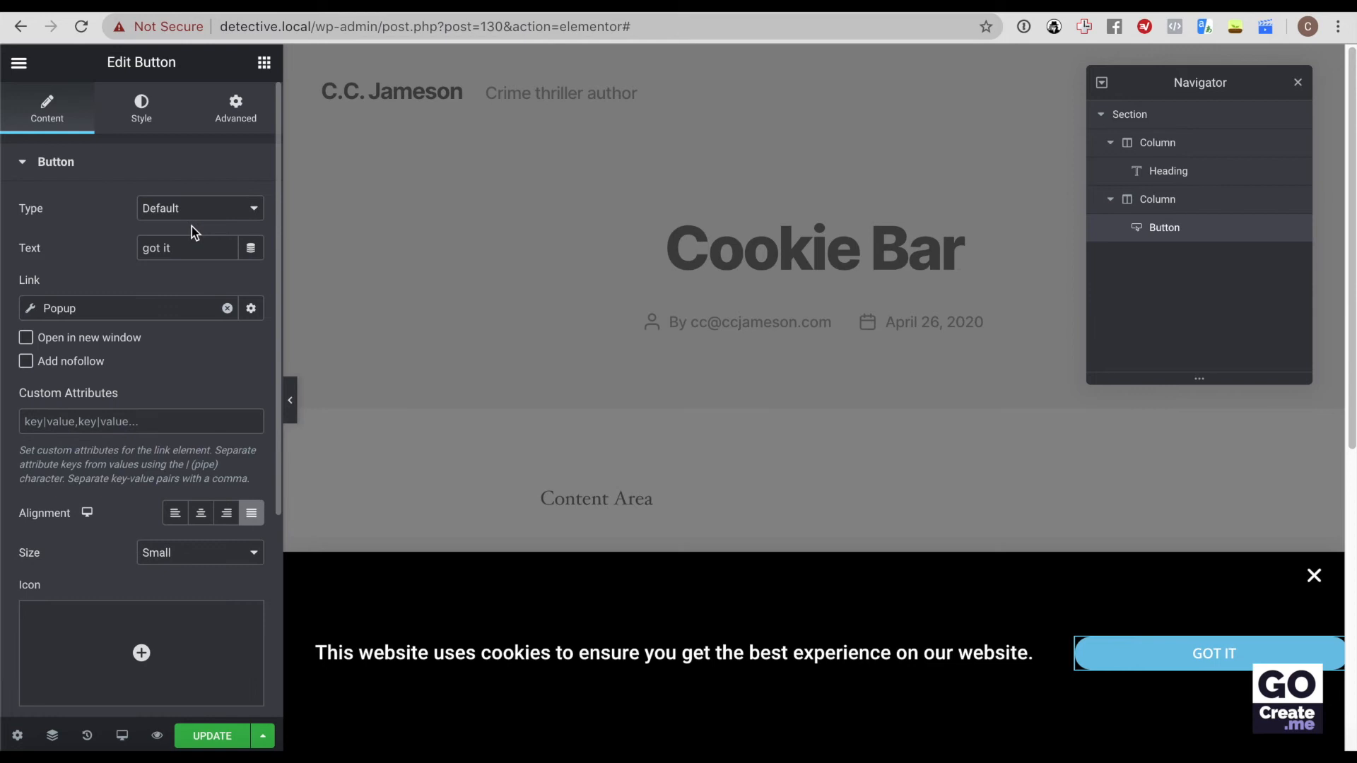
Step: Give the Got It button a gold background (#E4BC02) and a border radius of 5 px on all corners
{"action": "left_click", "coordinate": [144, 113]}
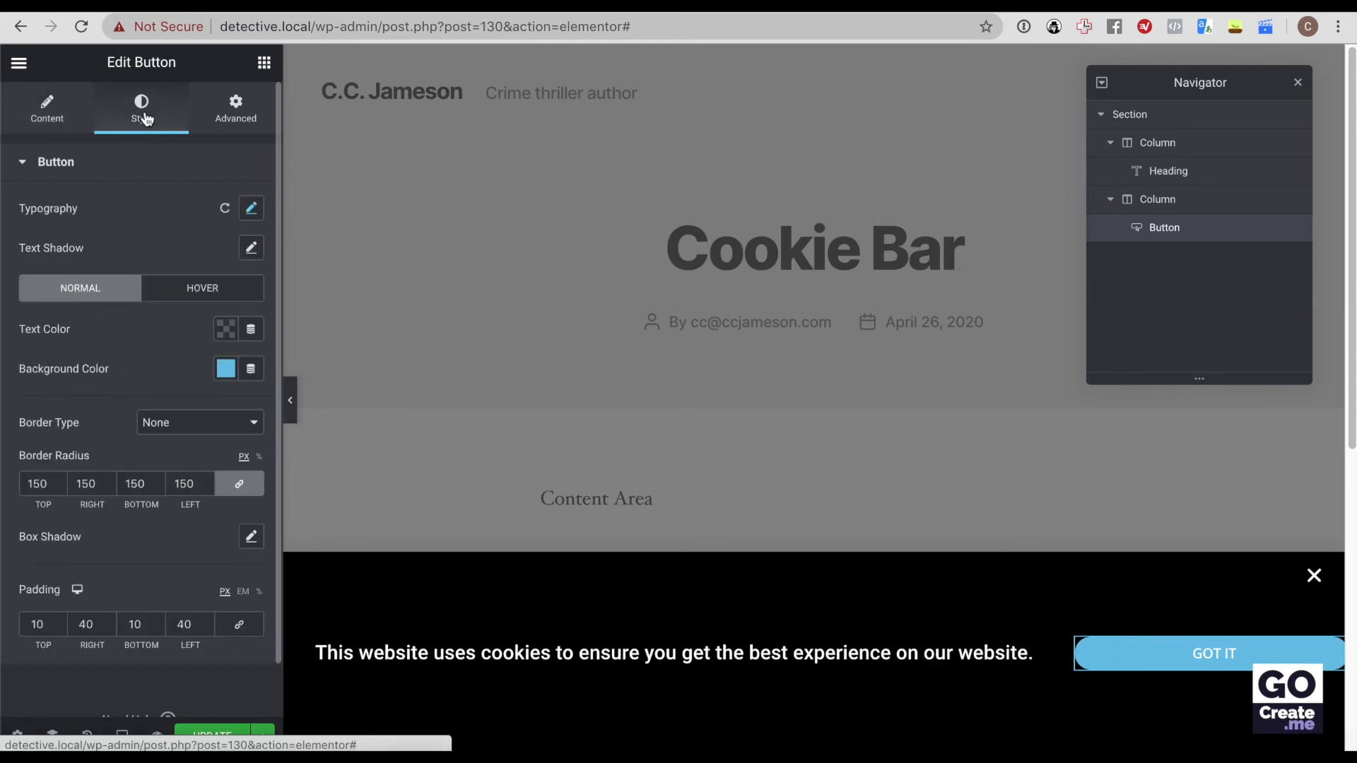
{"action": "left_click", "coordinate": [227, 368]}
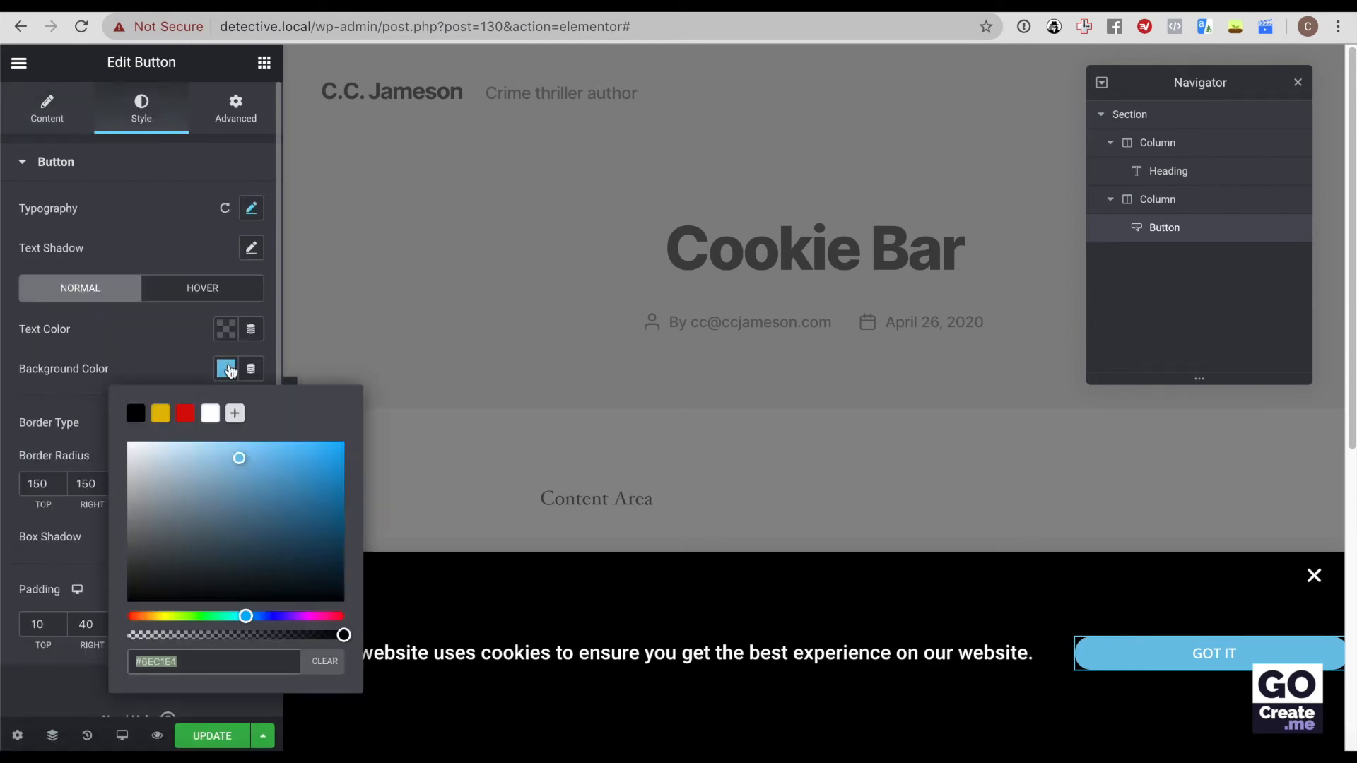
{"action": "left_click", "coordinate": [161, 415]}
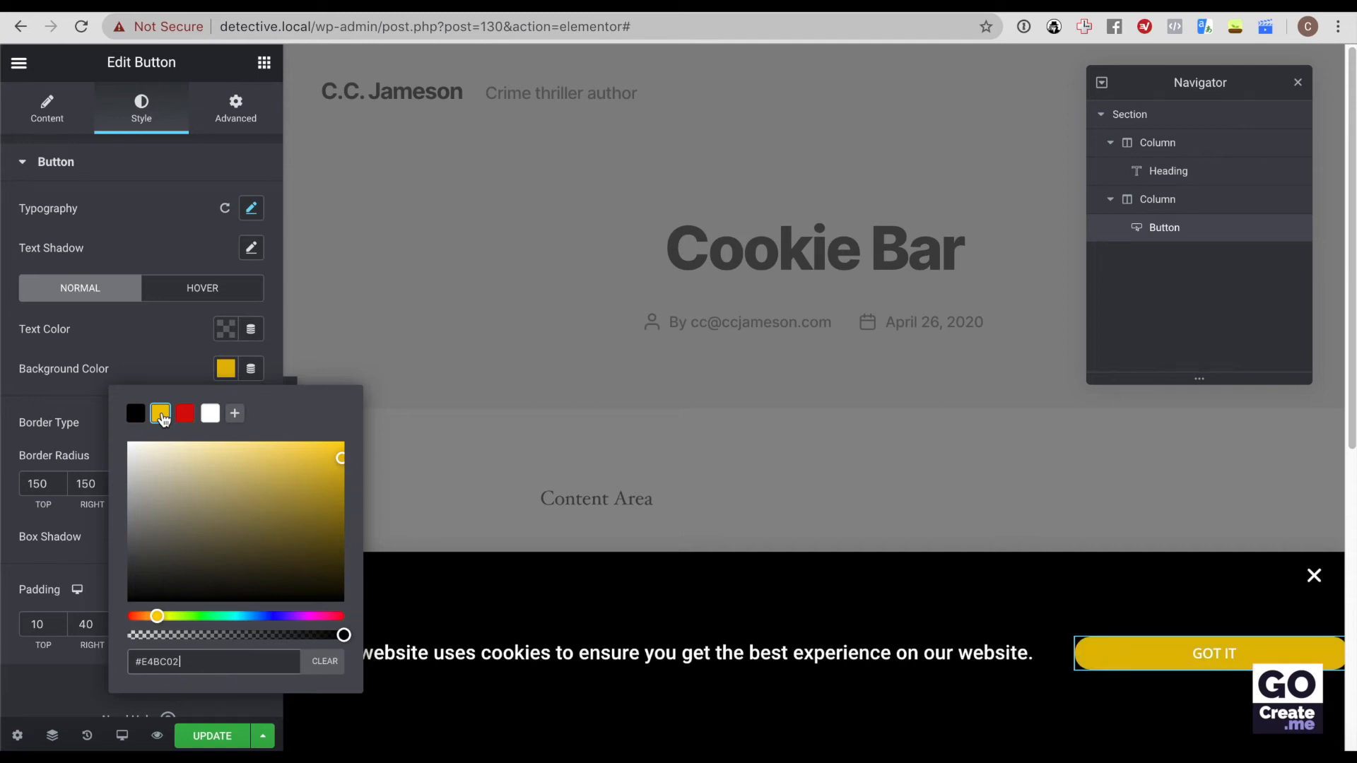
{"action": "left_click", "coordinate": [150, 316]}
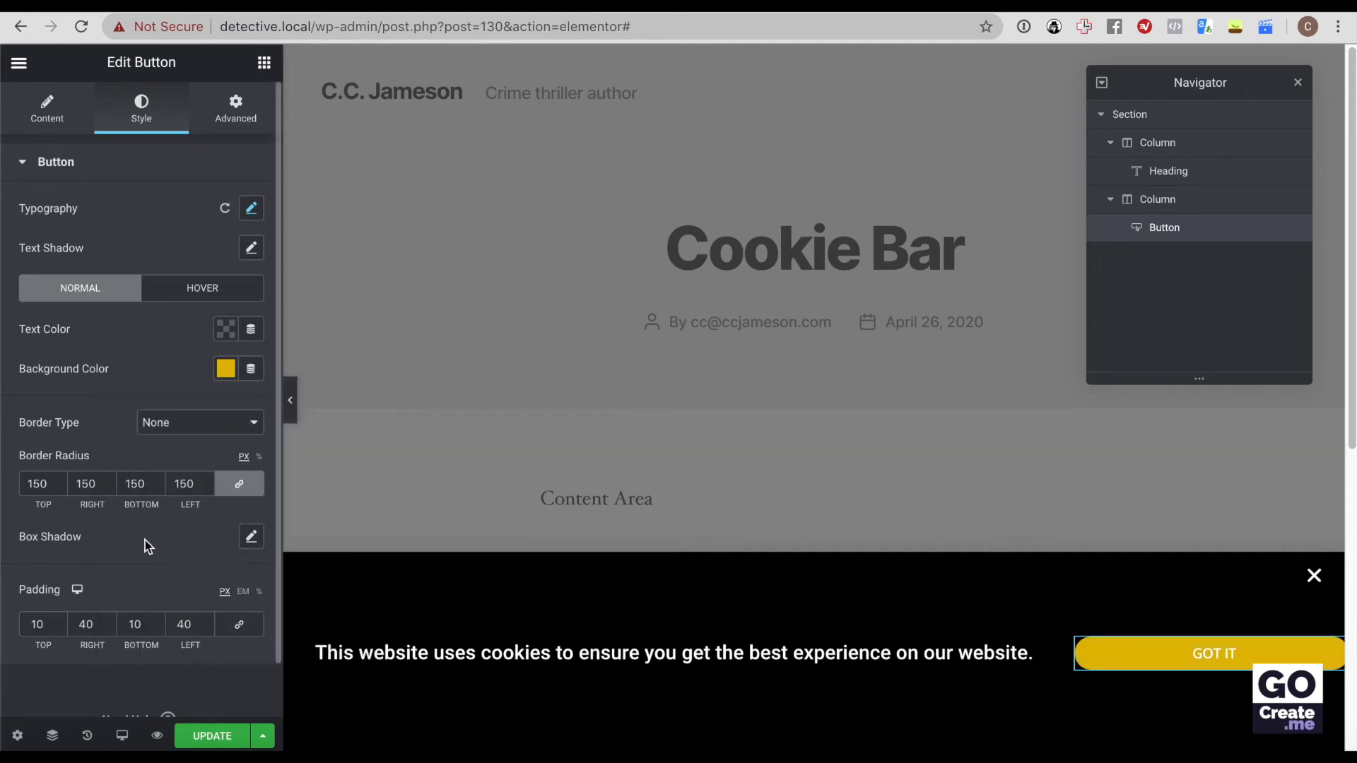
{"action": "double_click", "coordinate": [50, 483]}
{"action": "type", "text": "0"}
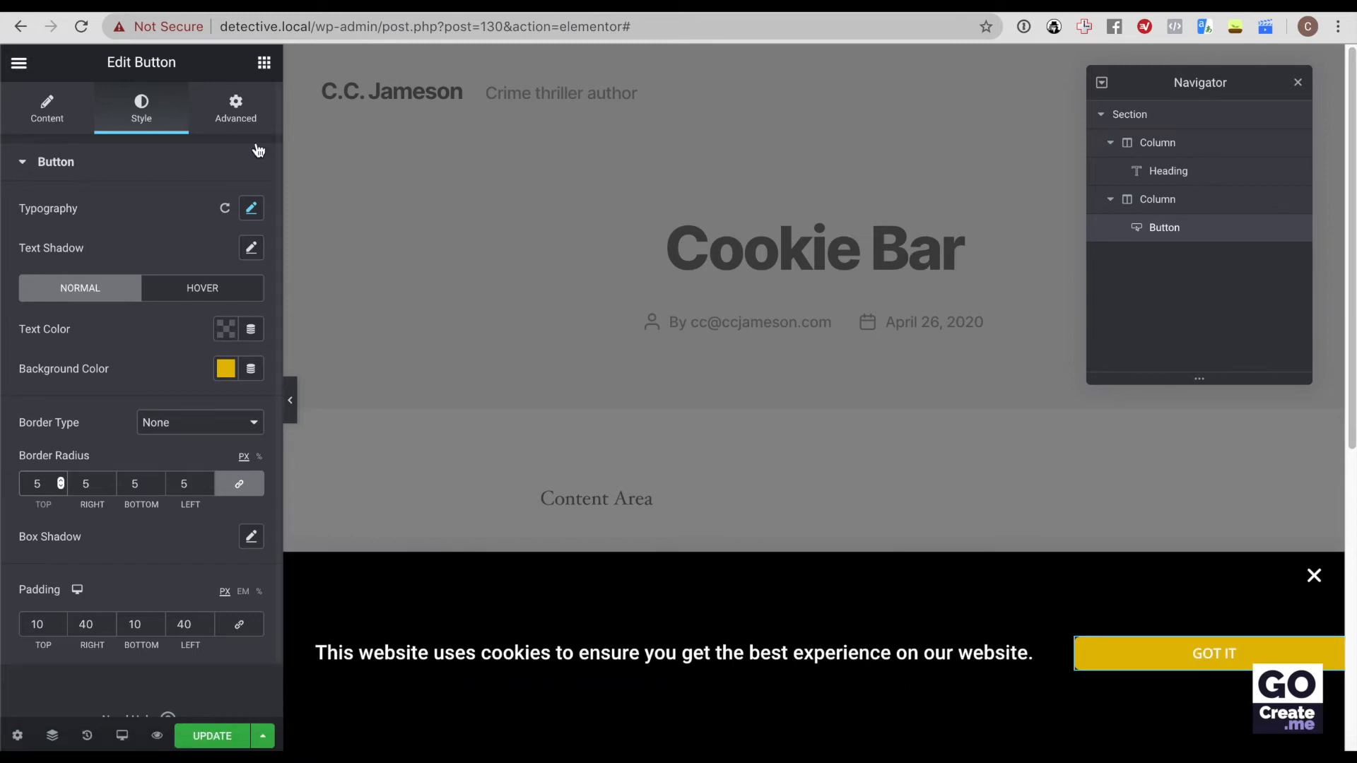
Step: Unlink the Got It button's margins and set the right and left margins to 20 px each
{"action": "left_click", "coordinate": [233, 113]}
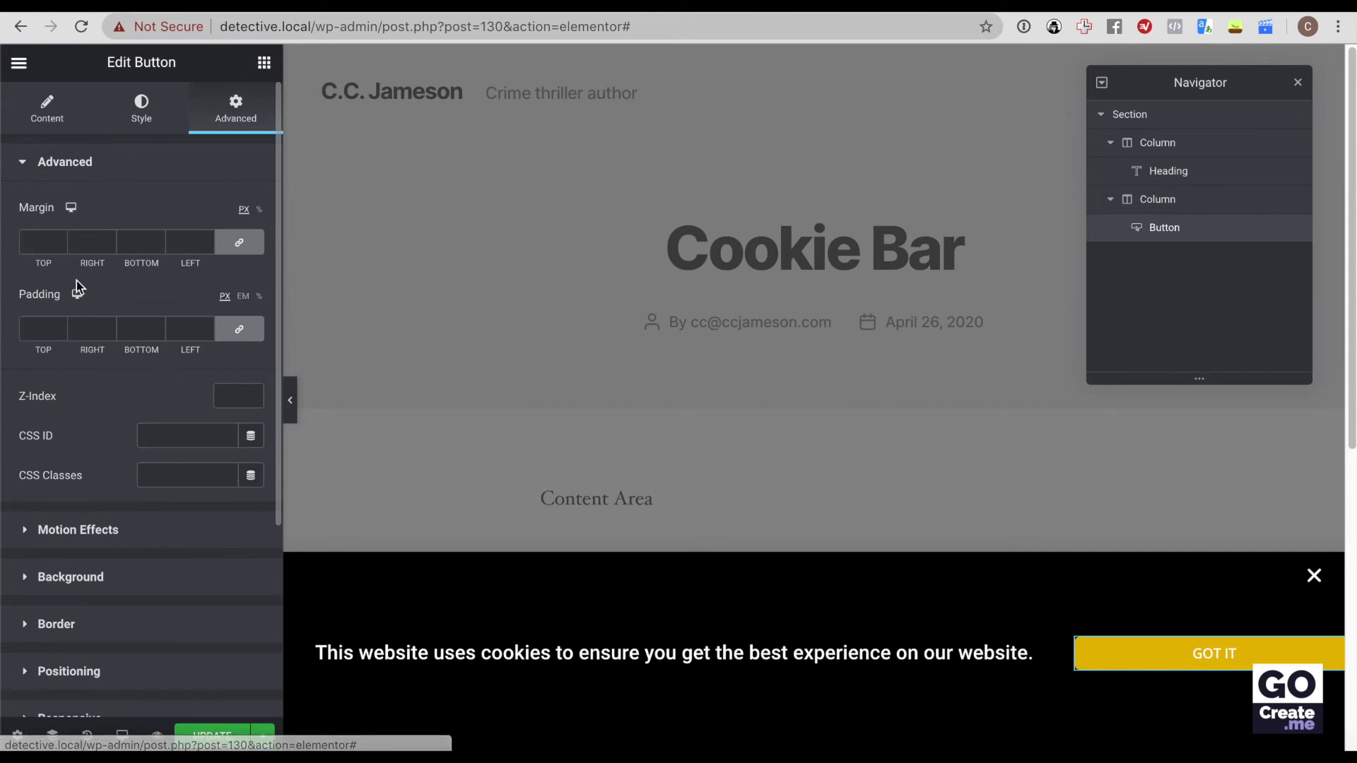
{"action": "left_click", "coordinate": [238, 244]}
{"action": "left_click", "coordinate": [94, 238]}
{"action": "type", "text": "2"}
{"action": "key", "text": "BackSpace"}
{"action": "type", "text": "8"}
{"action": "key", "text": "BackSpace"}
{"action": "type", "text": "14"}
{"action": "key", "text": "BackSpace"}
{"action": "type", "text": "8"}
{"action": "key", "text": "Up"}
{"action": "key", "text": "Up"}
{"action": "key", "text": "Up"}
{"action": "key", "text": "Down"}
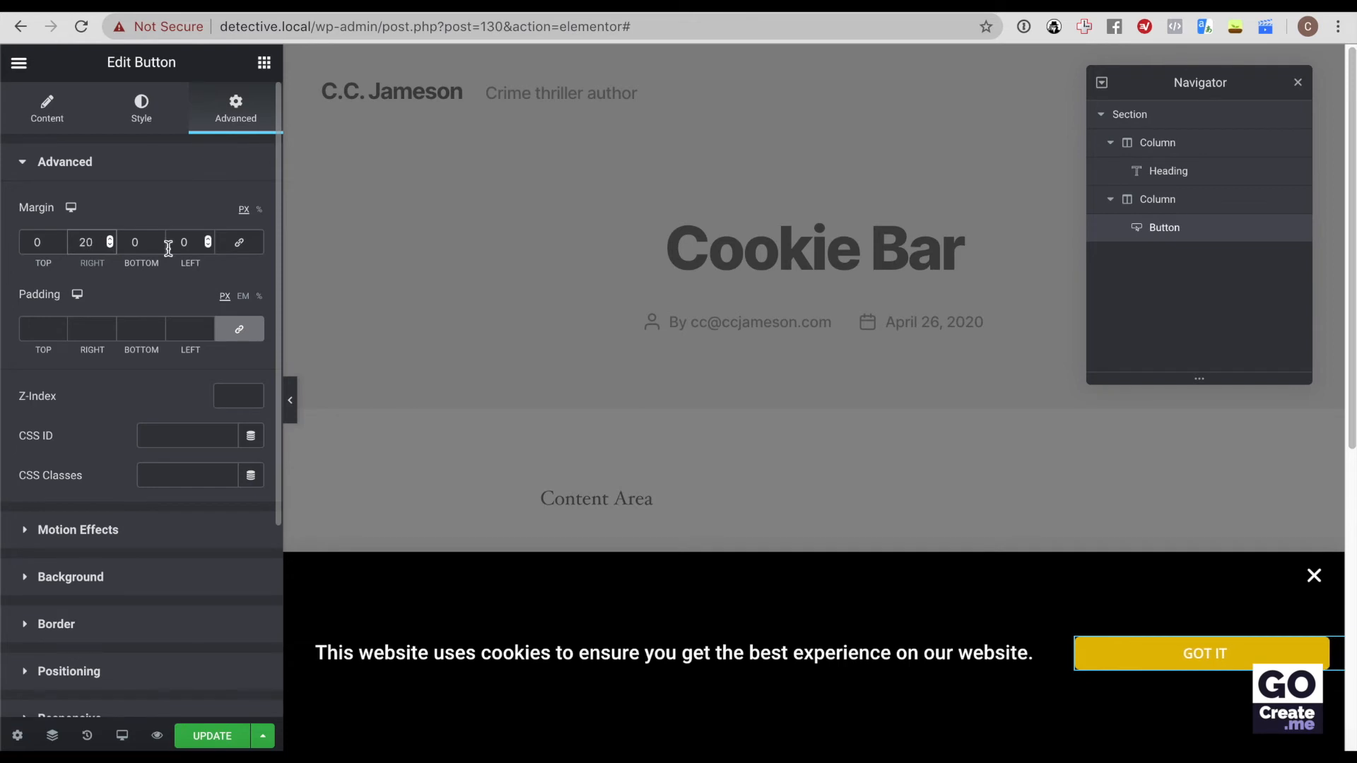
{"action": "left_click", "coordinate": [178, 244]}
{"action": "type", "text": "2"}
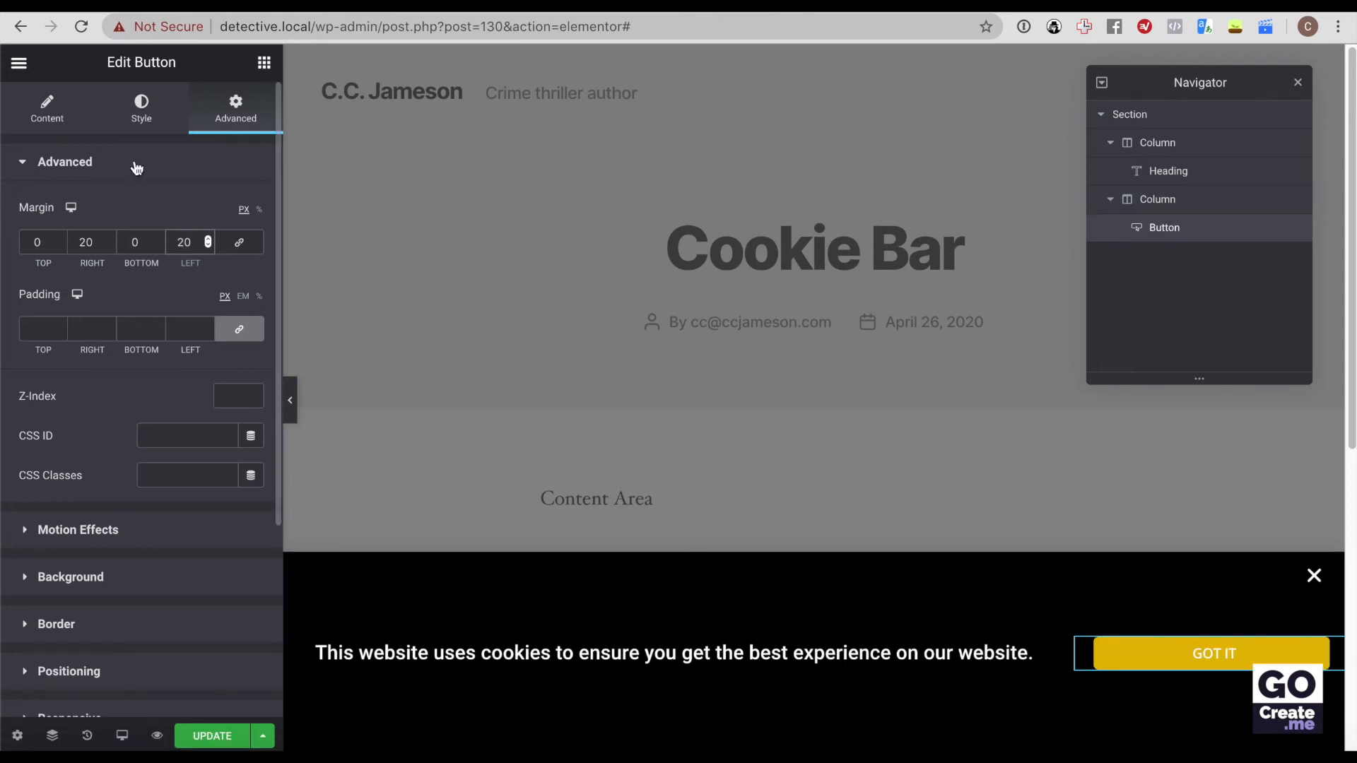
Step: Set the Got It button's hover background color to gray (#939393)
{"action": "left_click", "coordinate": [141, 110]}
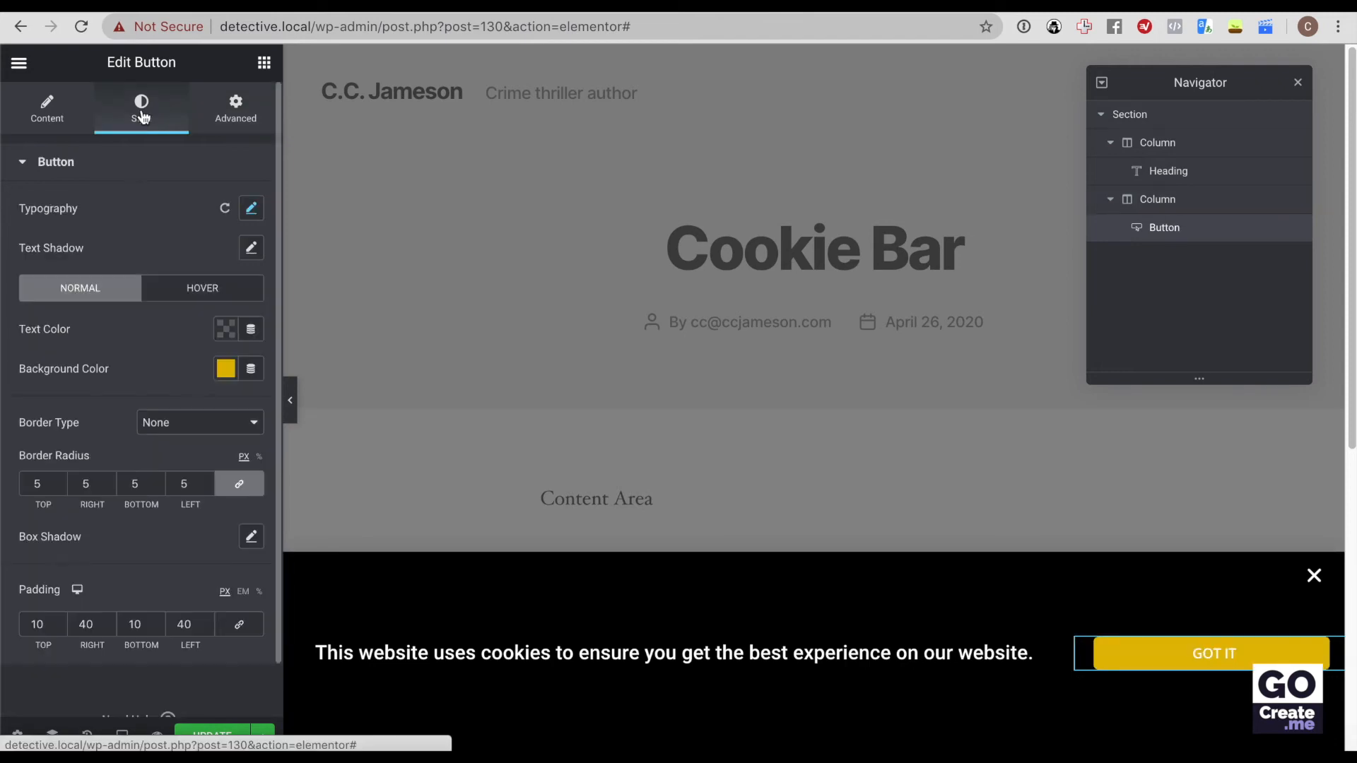
{"action": "left_click", "coordinate": [201, 292]}
{"action": "left_click", "coordinate": [225, 373]}
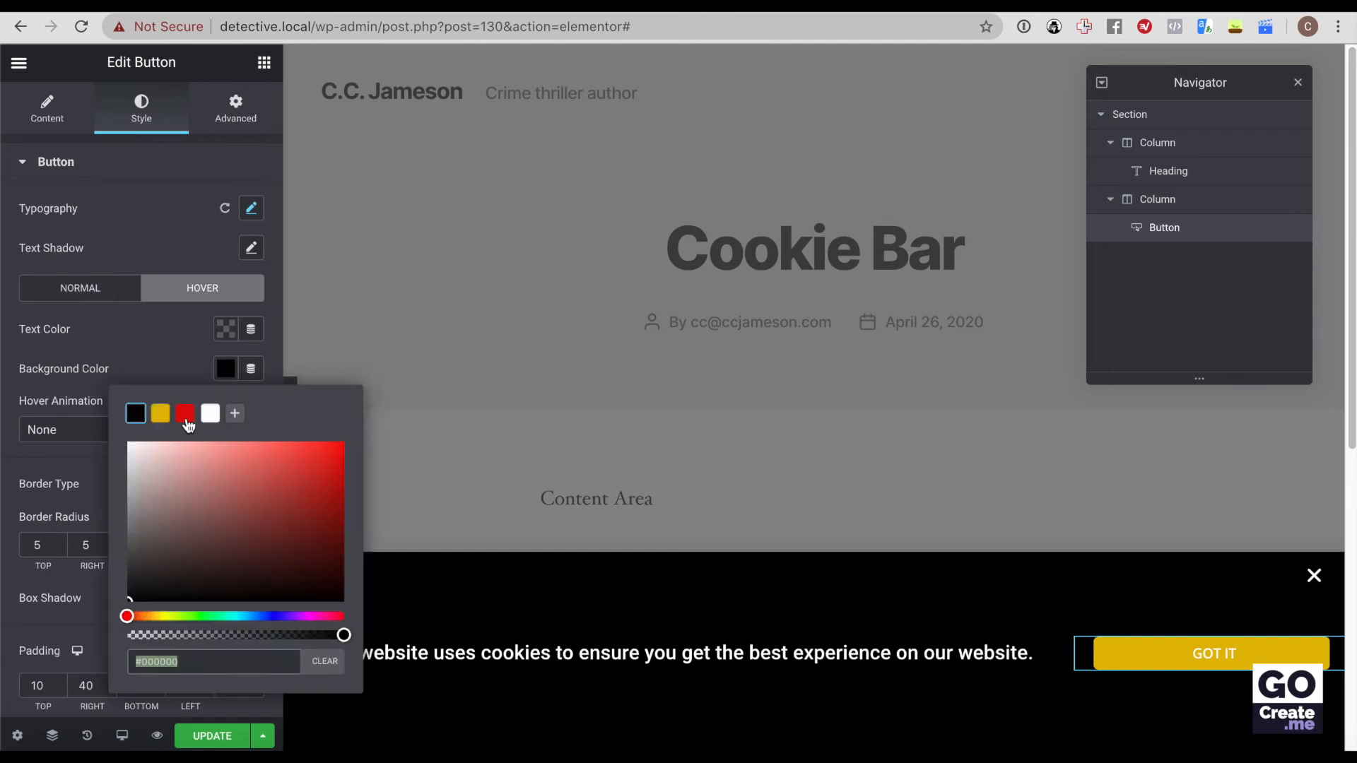
{"action": "left_click_drag", "start_coordinate": [136, 503], "coordinate": [112, 511]}
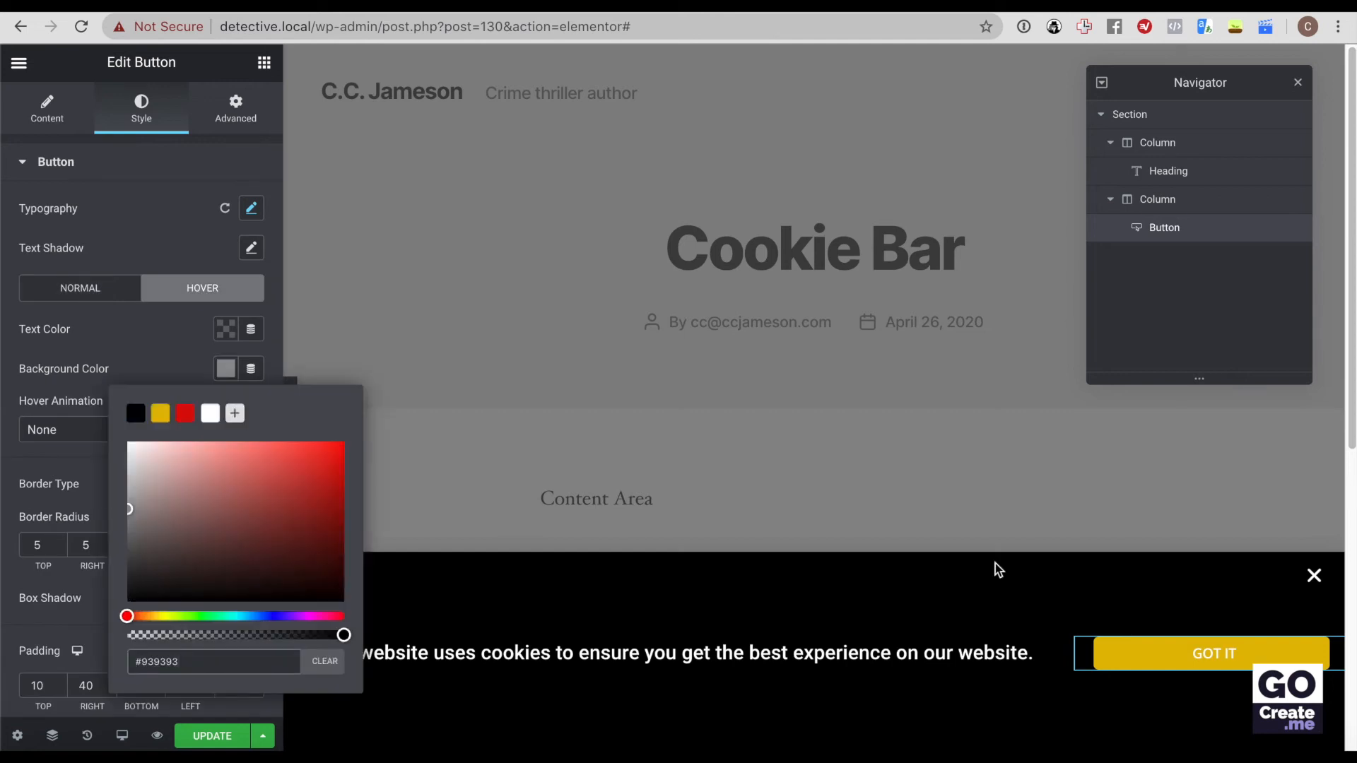
{"action": "left_click", "coordinate": [137, 355]}
Step: Set the Got It button's text color to black (#000000) for both the hover and normal states
{"action": "left_click", "coordinate": [215, 329]}
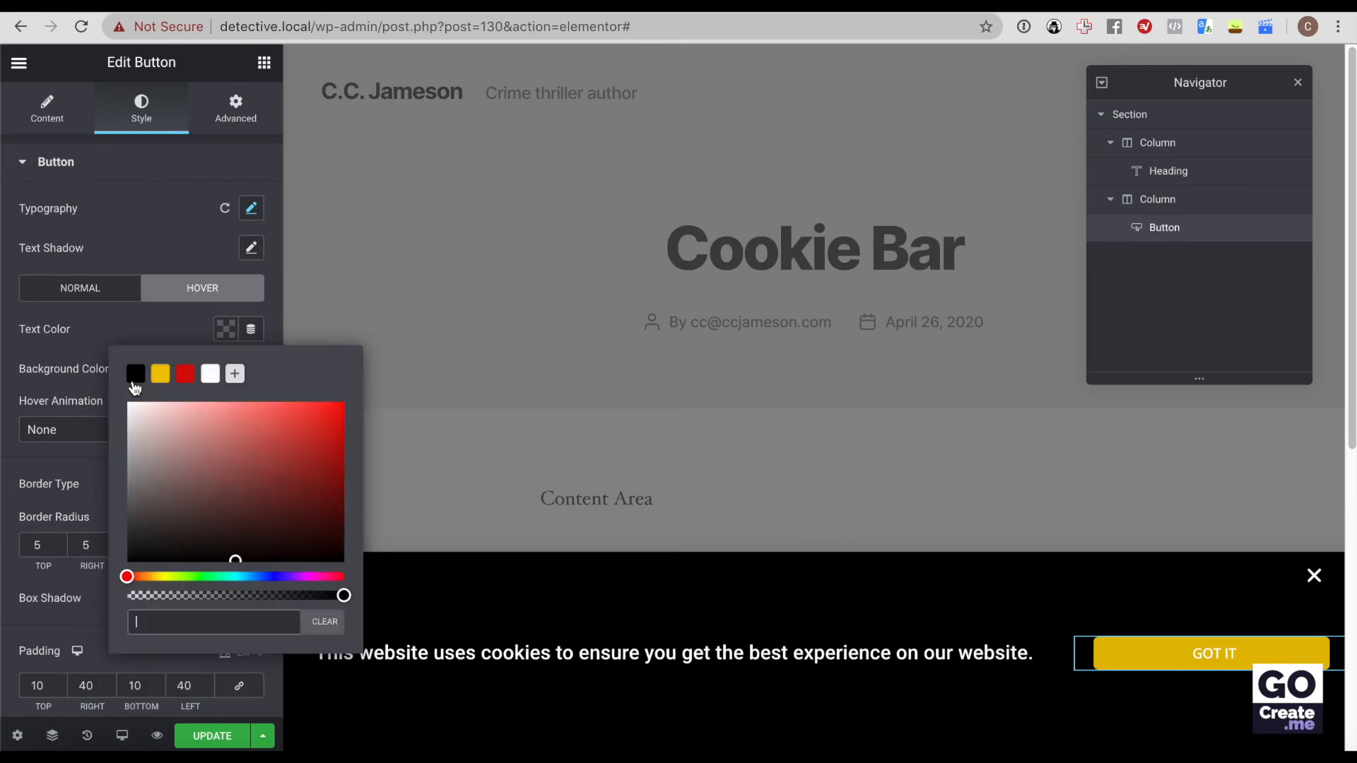
{"action": "left_click", "coordinate": [135, 374]}
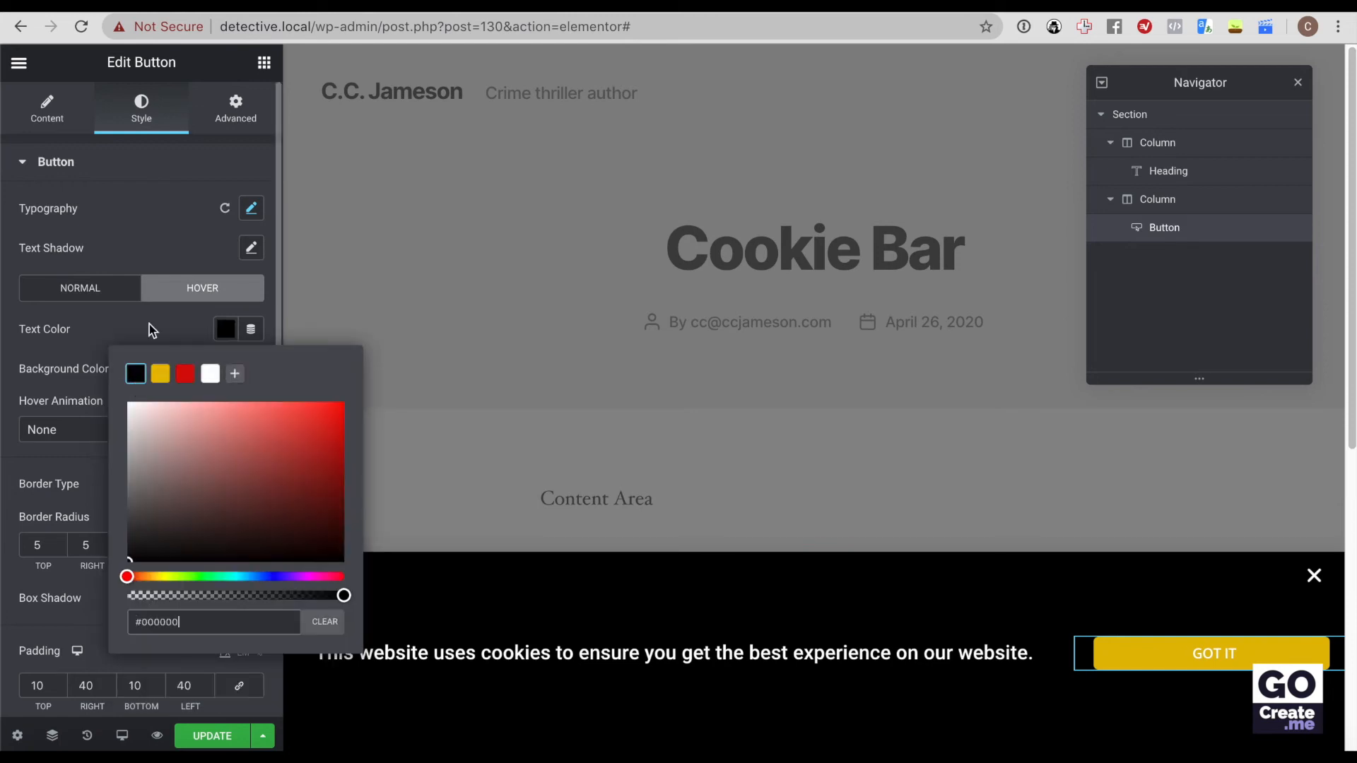
{"action": "left_click", "coordinate": [140, 297]}
{"action": "left_click", "coordinate": [225, 329]}
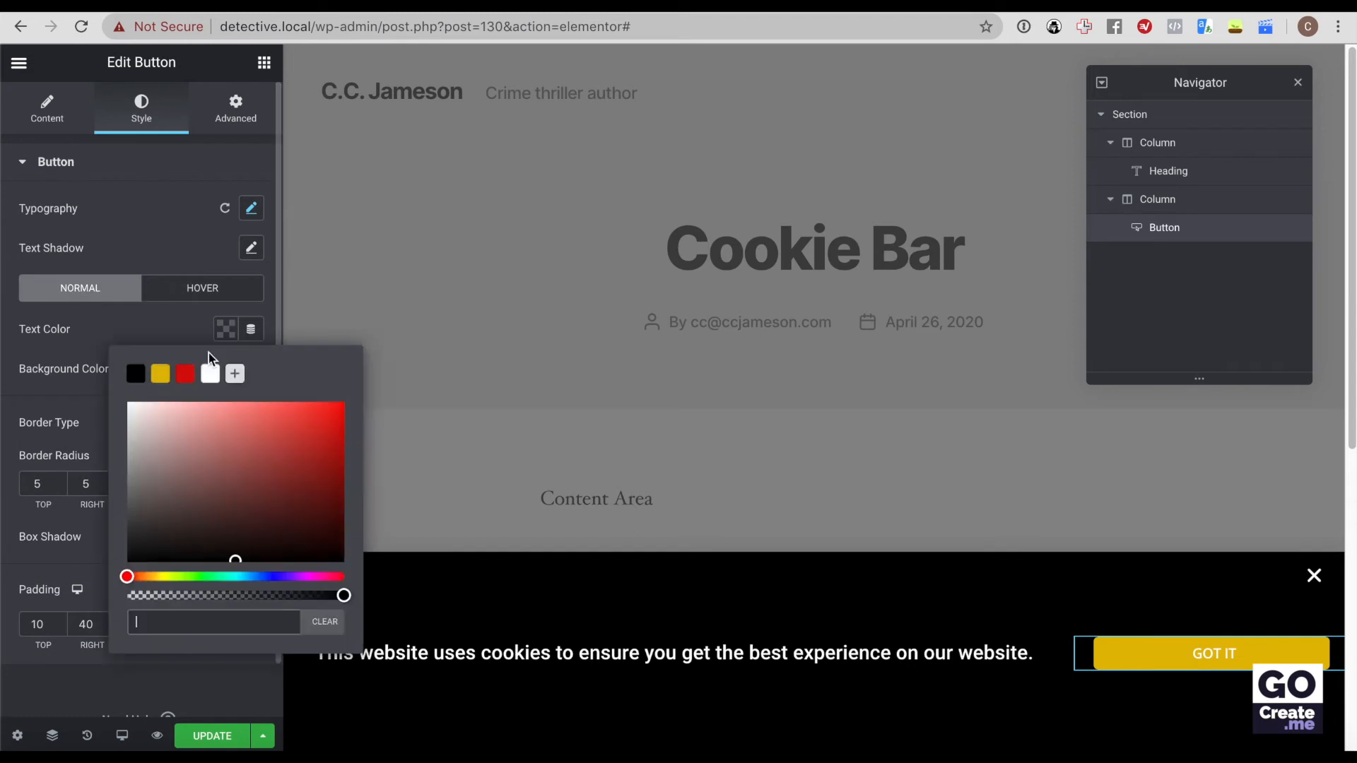
{"action": "left_click", "coordinate": [135, 373]}
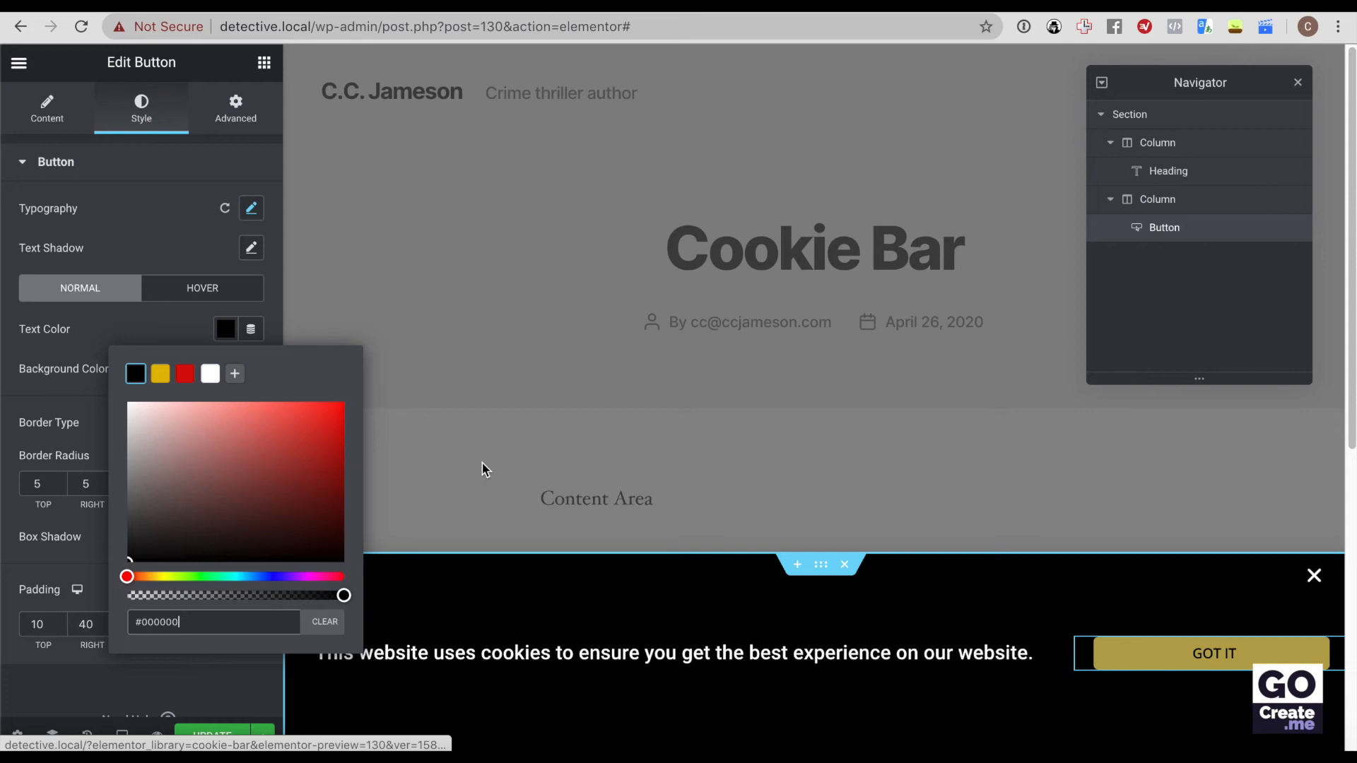
{"action": "left_click", "coordinate": [157, 327]}
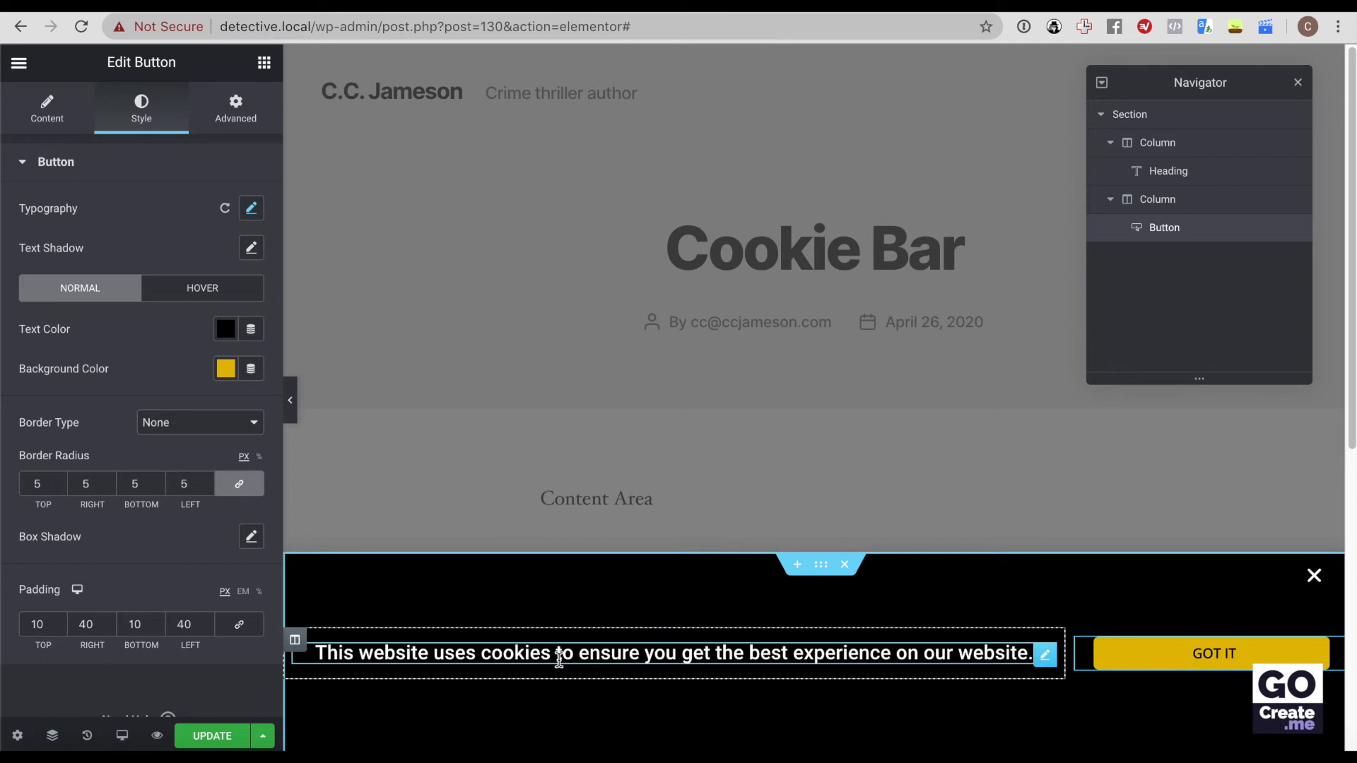
Step: Append the sentence "Read my privacy policy to learn more." to the cookie notice heading's title
{"action": "left_click", "coordinate": [891, 638]}
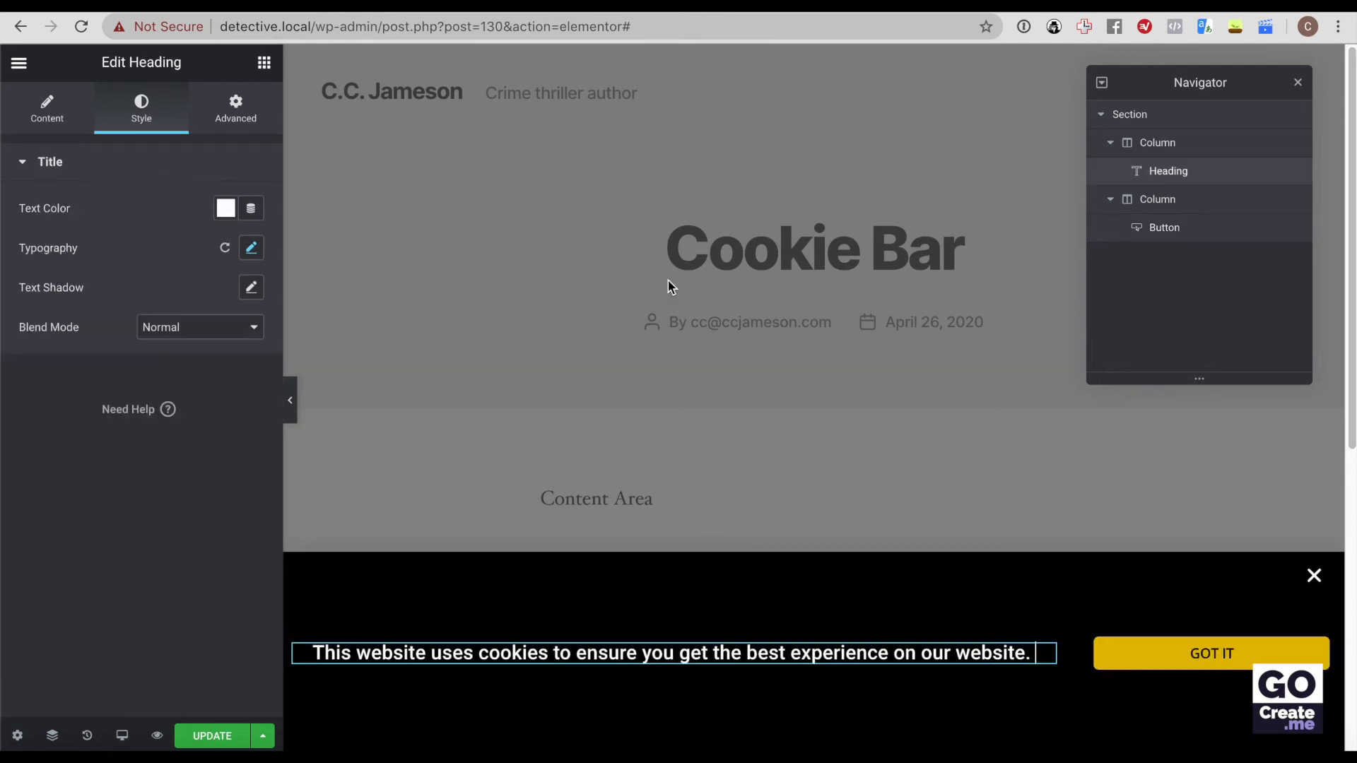
{"action": "left_click", "coordinate": [60, 126]}
{"action": "left_click", "coordinate": [231, 250]}
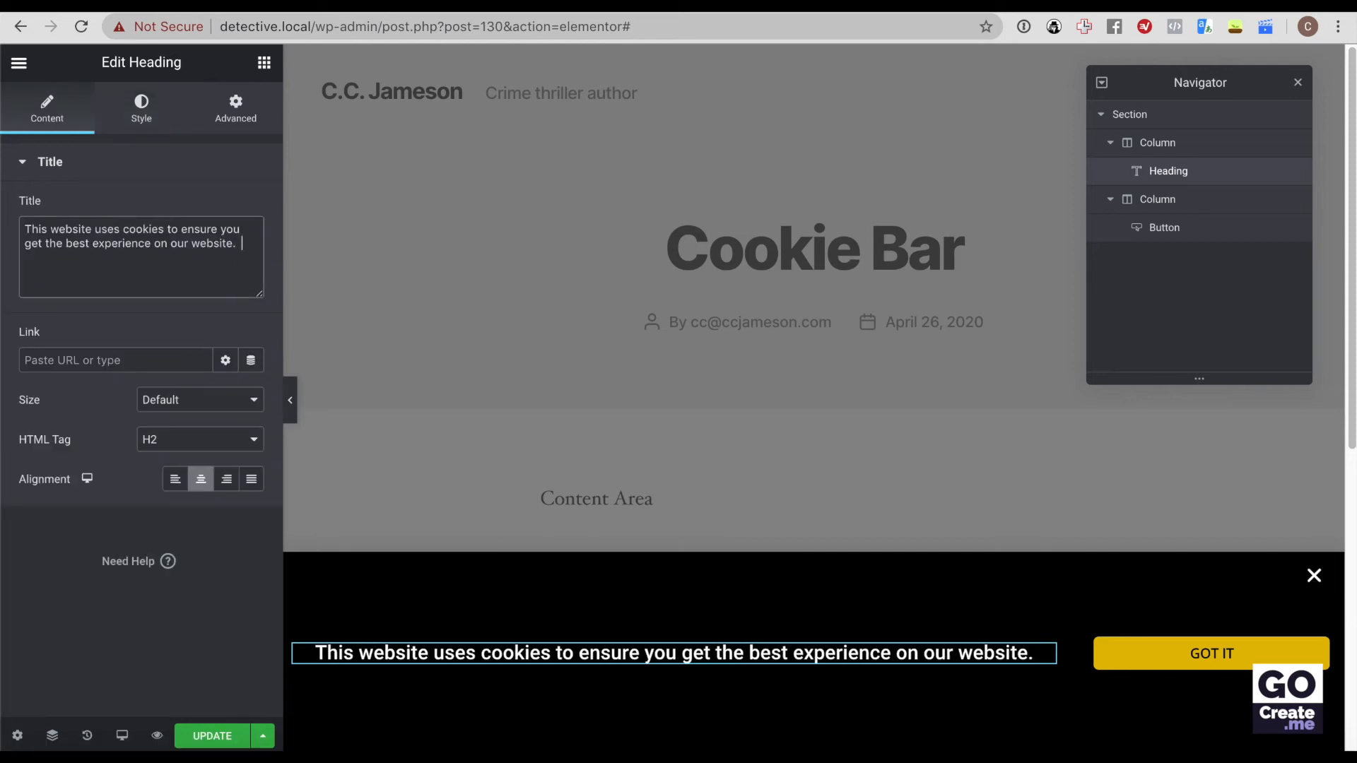
{"action": "type", "text": "Read my privacy policy to learn more."}
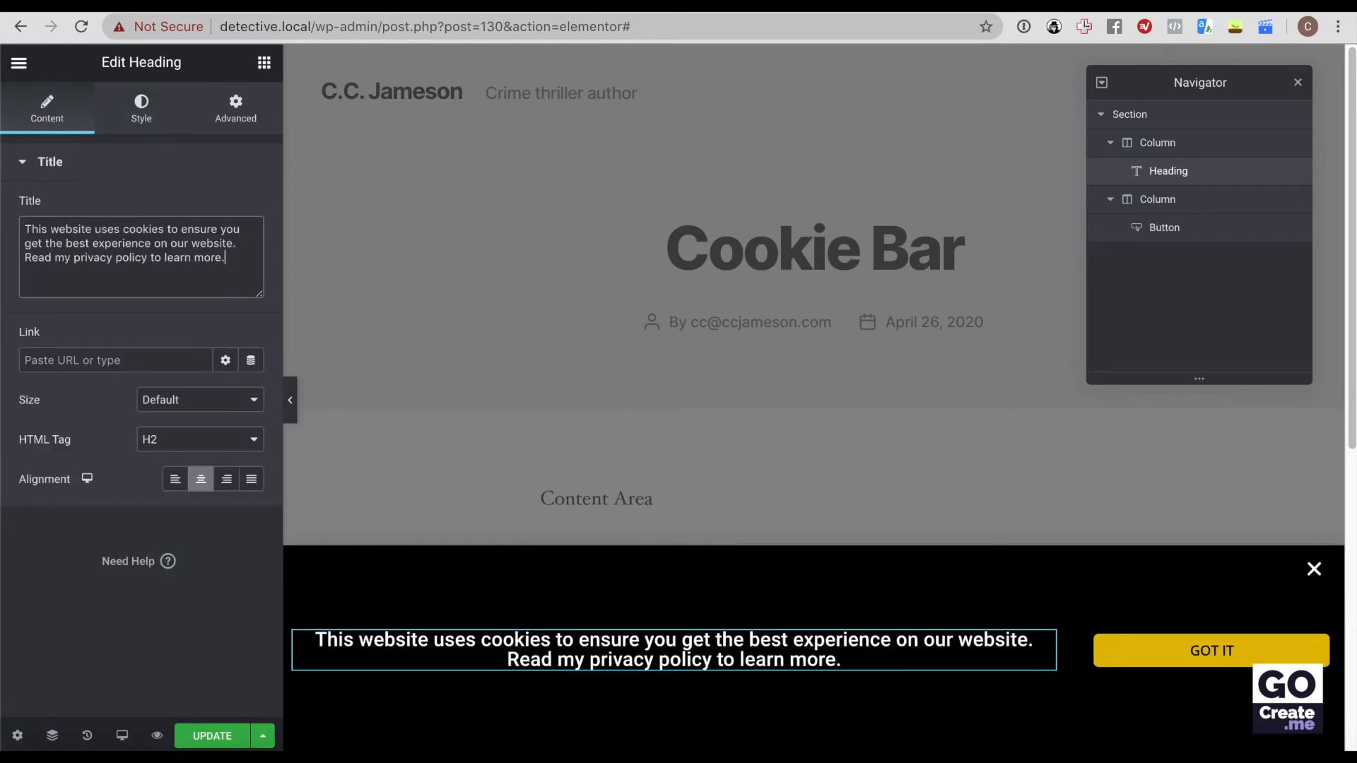
Step: Link the cookie notice heading to the Privacy Policy page and update the popup
{"action": "left_click", "coordinate": [120, 364]}
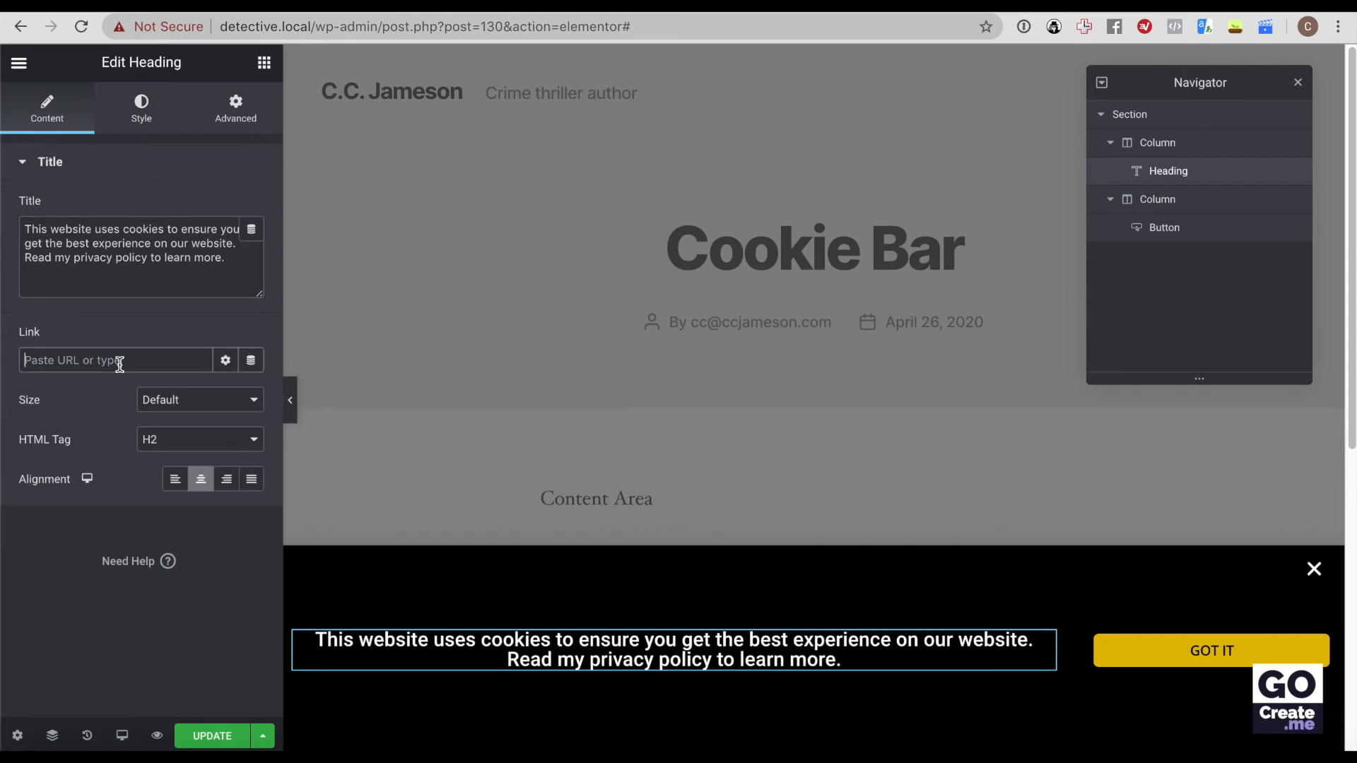
{"action": "type", "text": "privacy"}
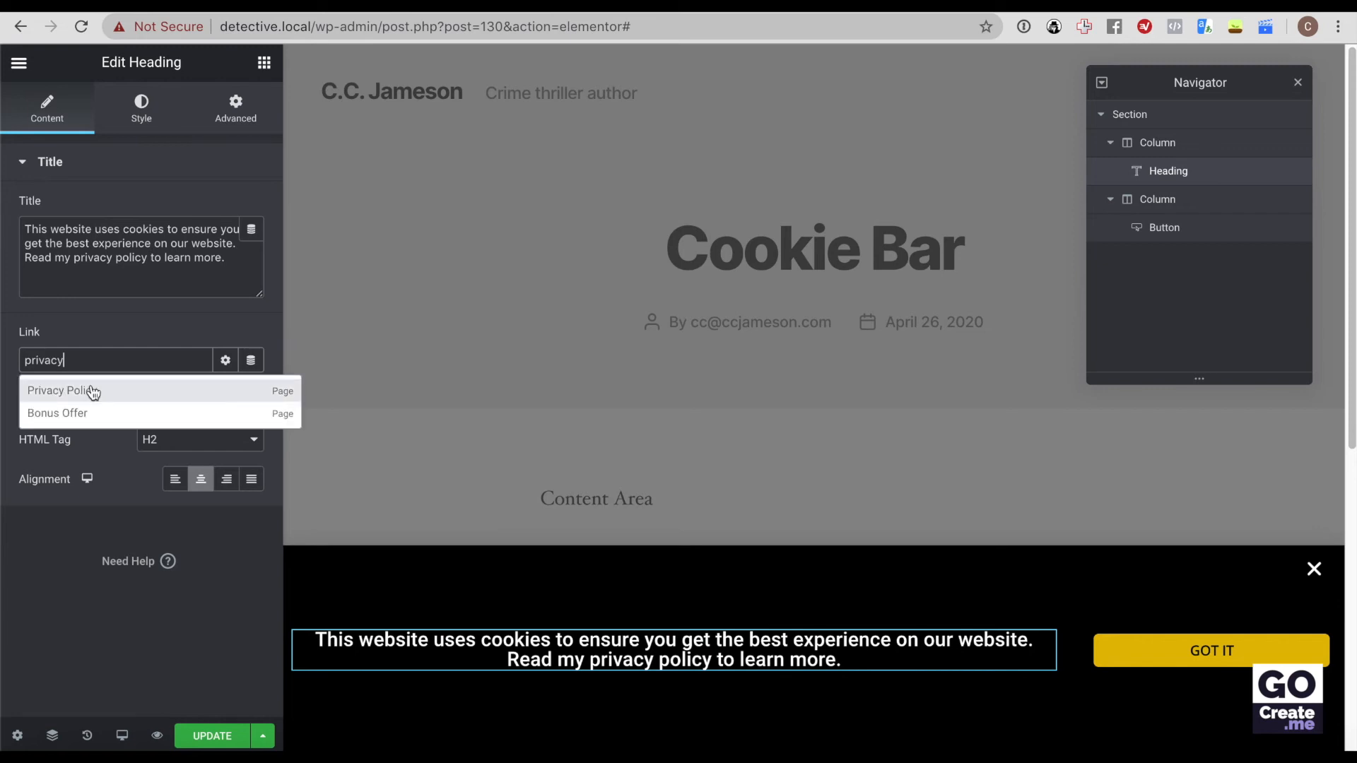
{"action": "left_click", "coordinate": [92, 393]}
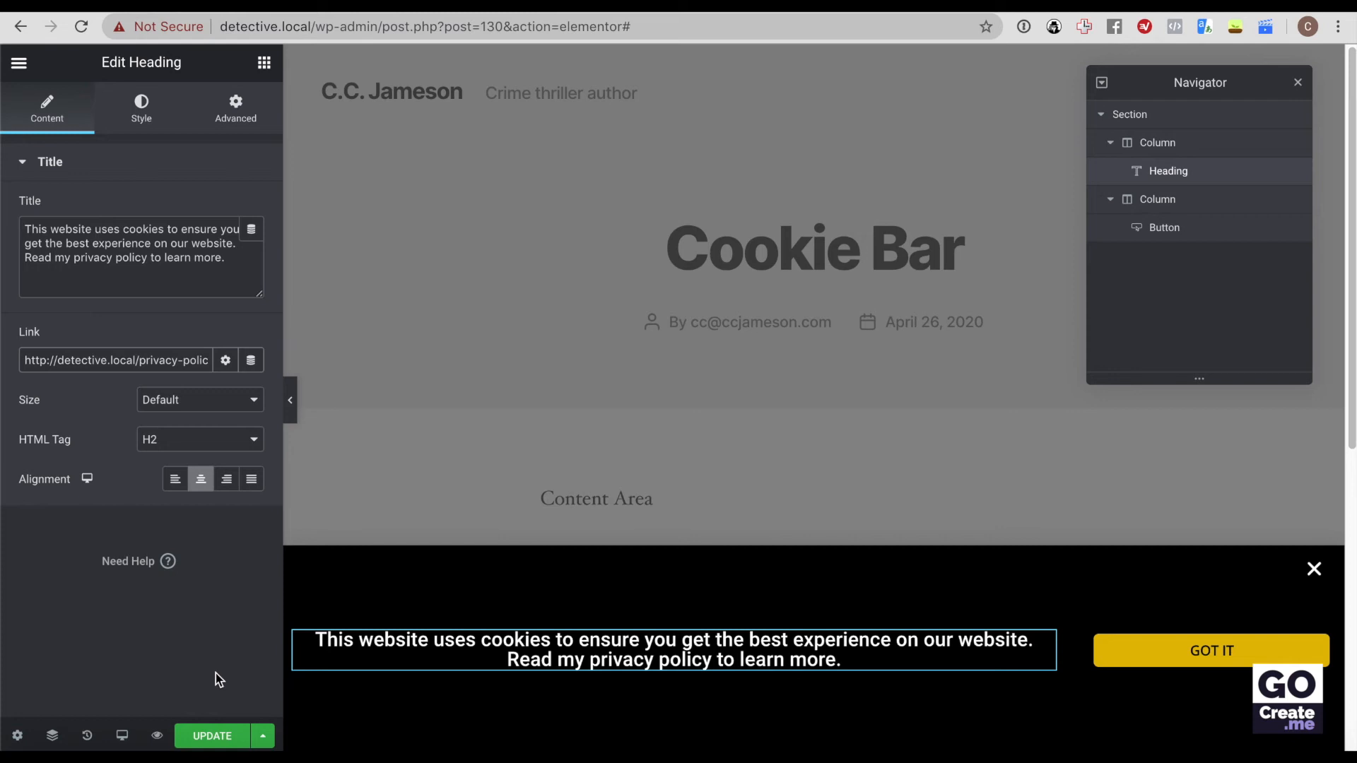
{"action": "left_click", "coordinate": [209, 738]}
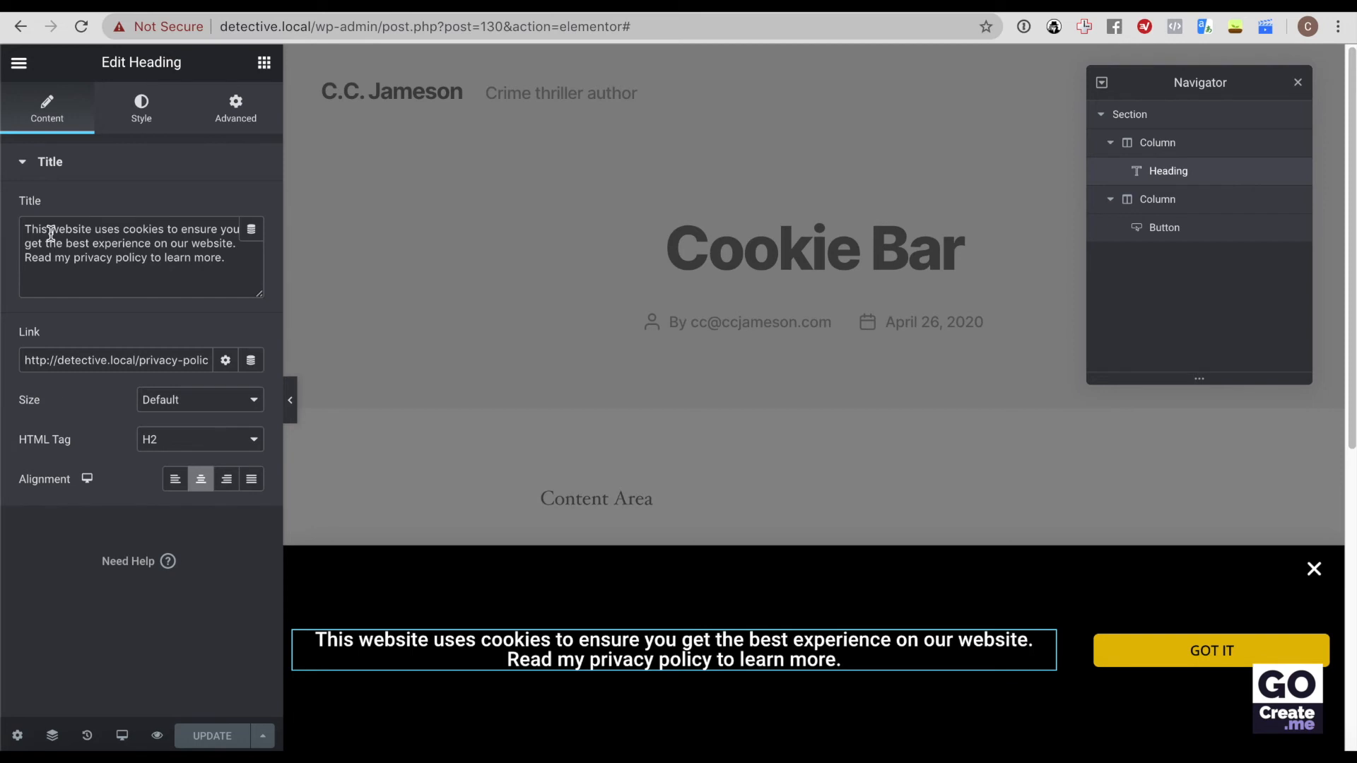
Step: Set the cookie notice heading's line height to 1.4 em and update the popup
{"action": "left_click", "coordinate": [142, 108]}
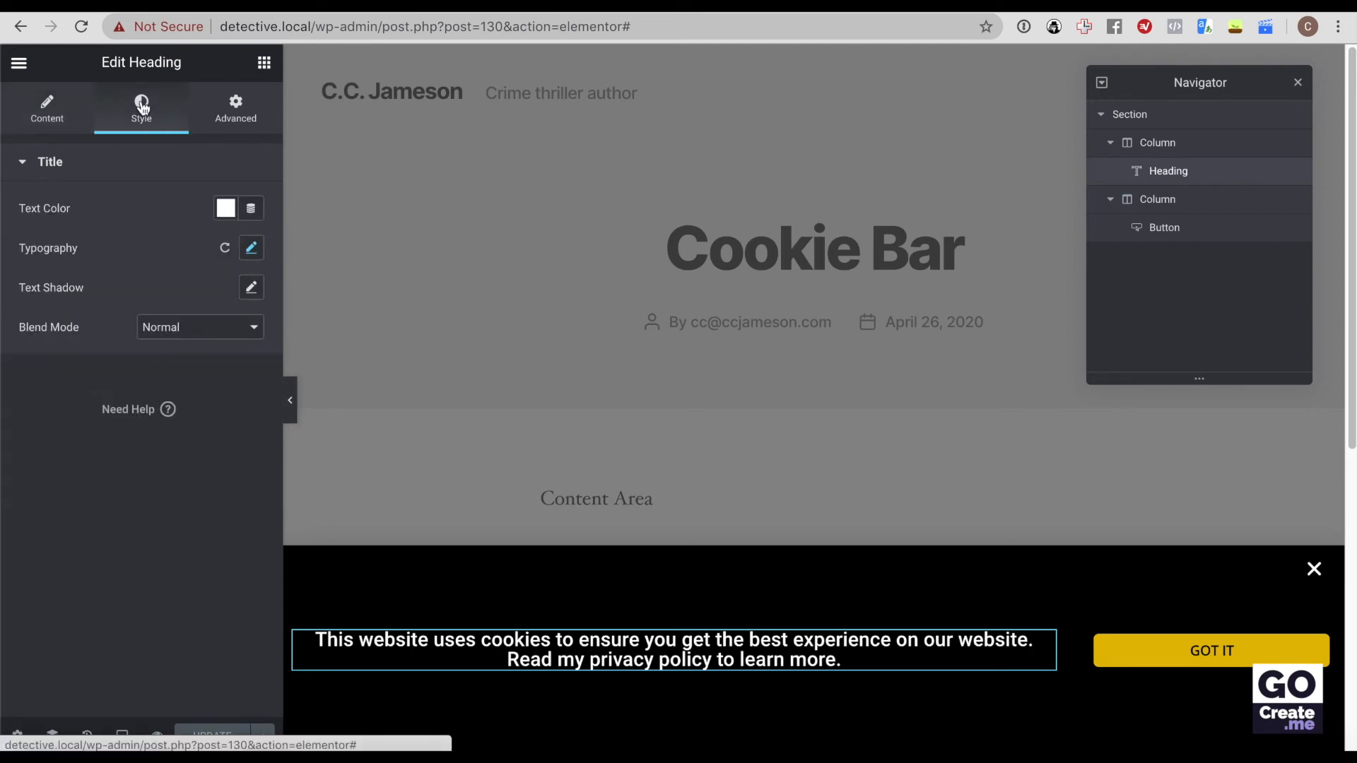
{"action": "left_click", "coordinate": [251, 248]}
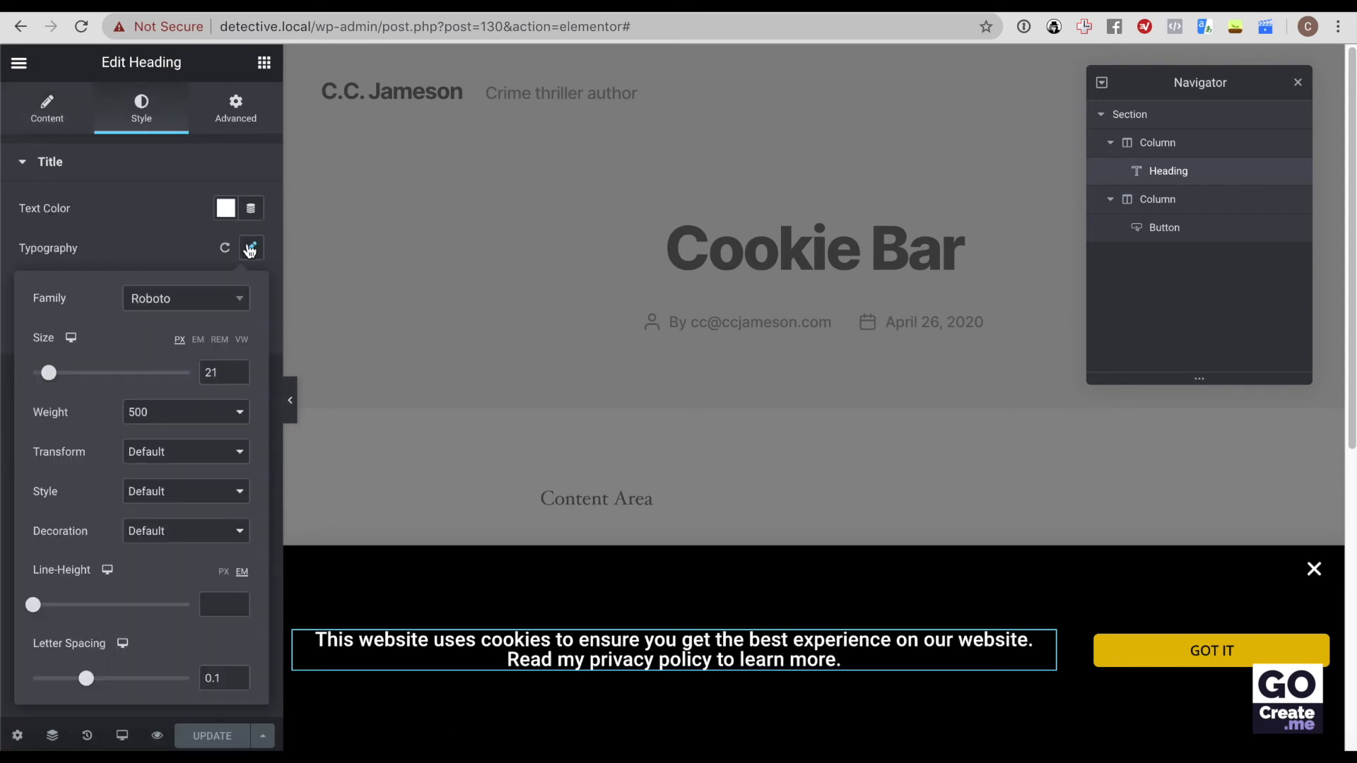
{"action": "left_click", "coordinate": [41, 605]}
{"action": "left_click_drag", "start_coordinate": [44, 606], "coordinate": [59, 611]}
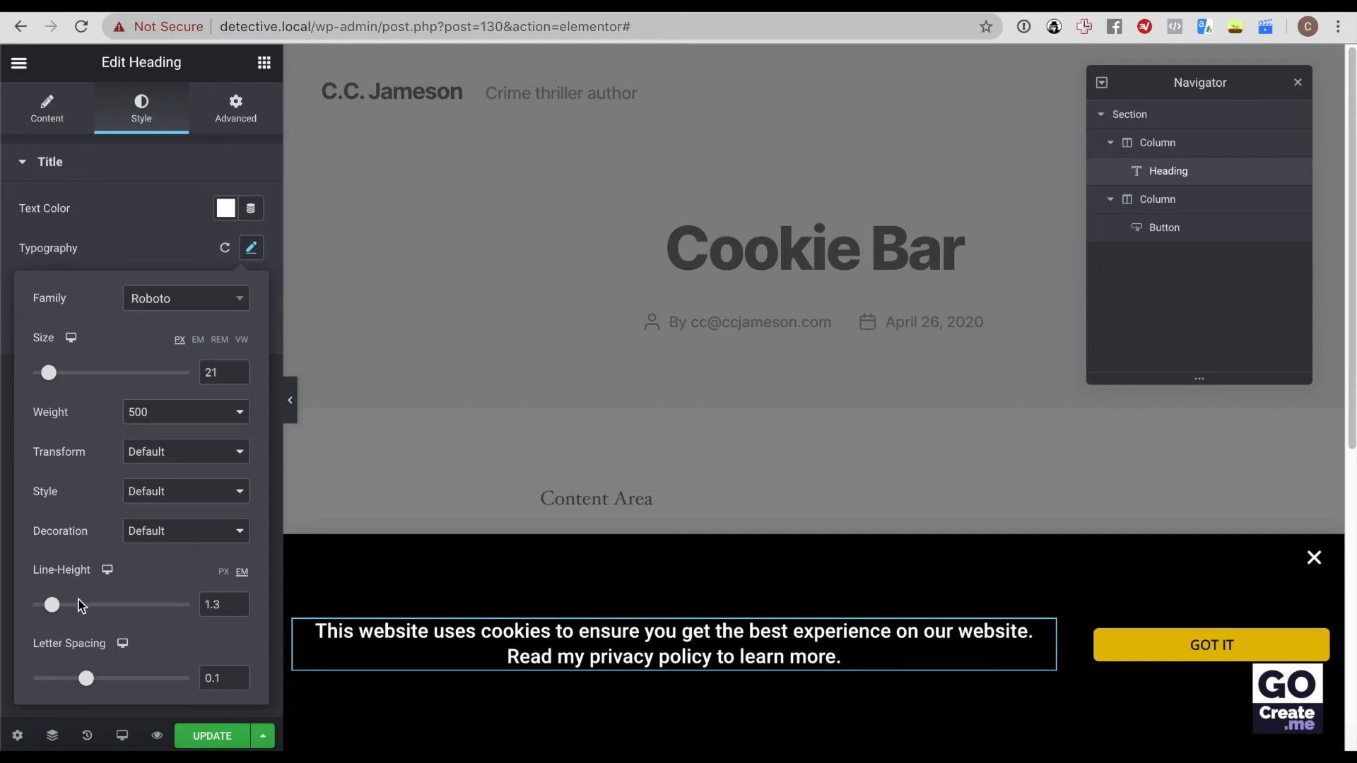
{"action": "left_click_drag", "start_coordinate": [53, 606], "coordinate": [56, 606]}
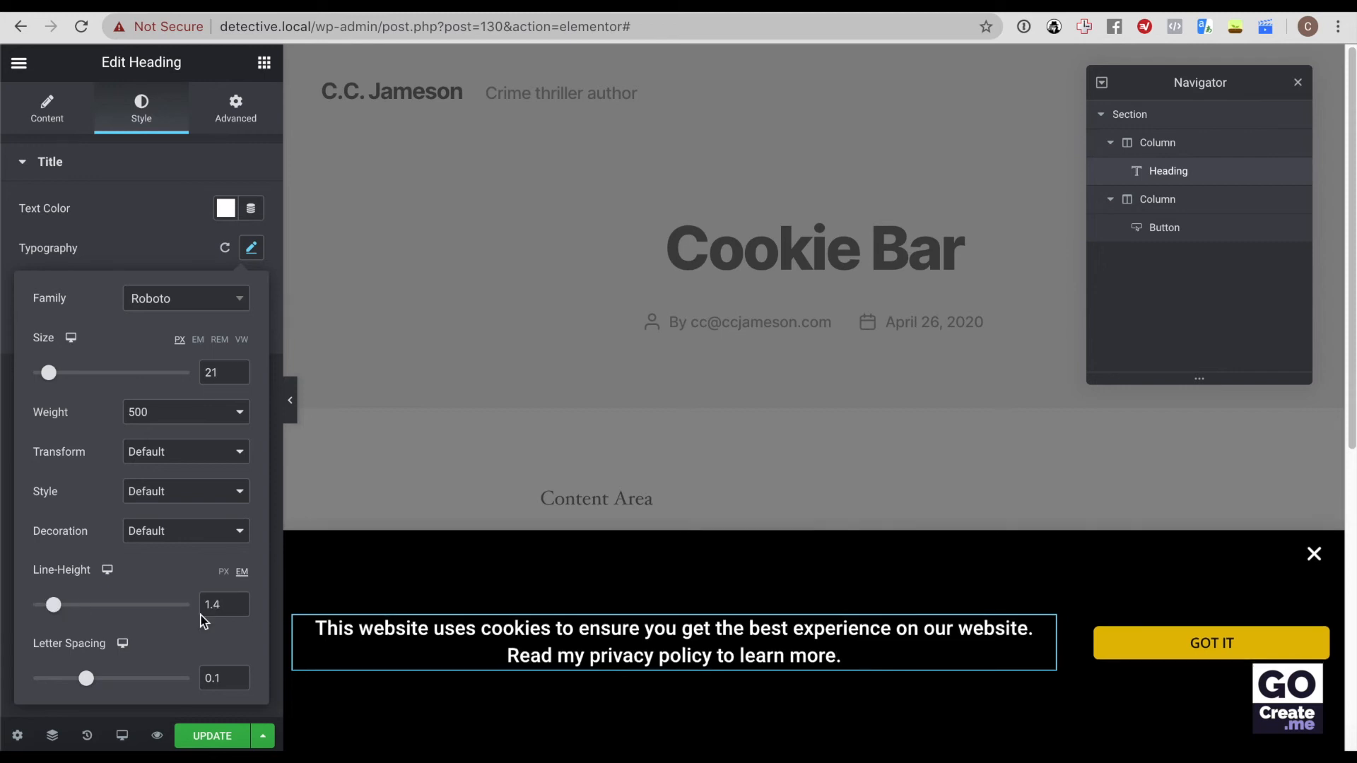
{"action": "left_click", "coordinate": [200, 742]}
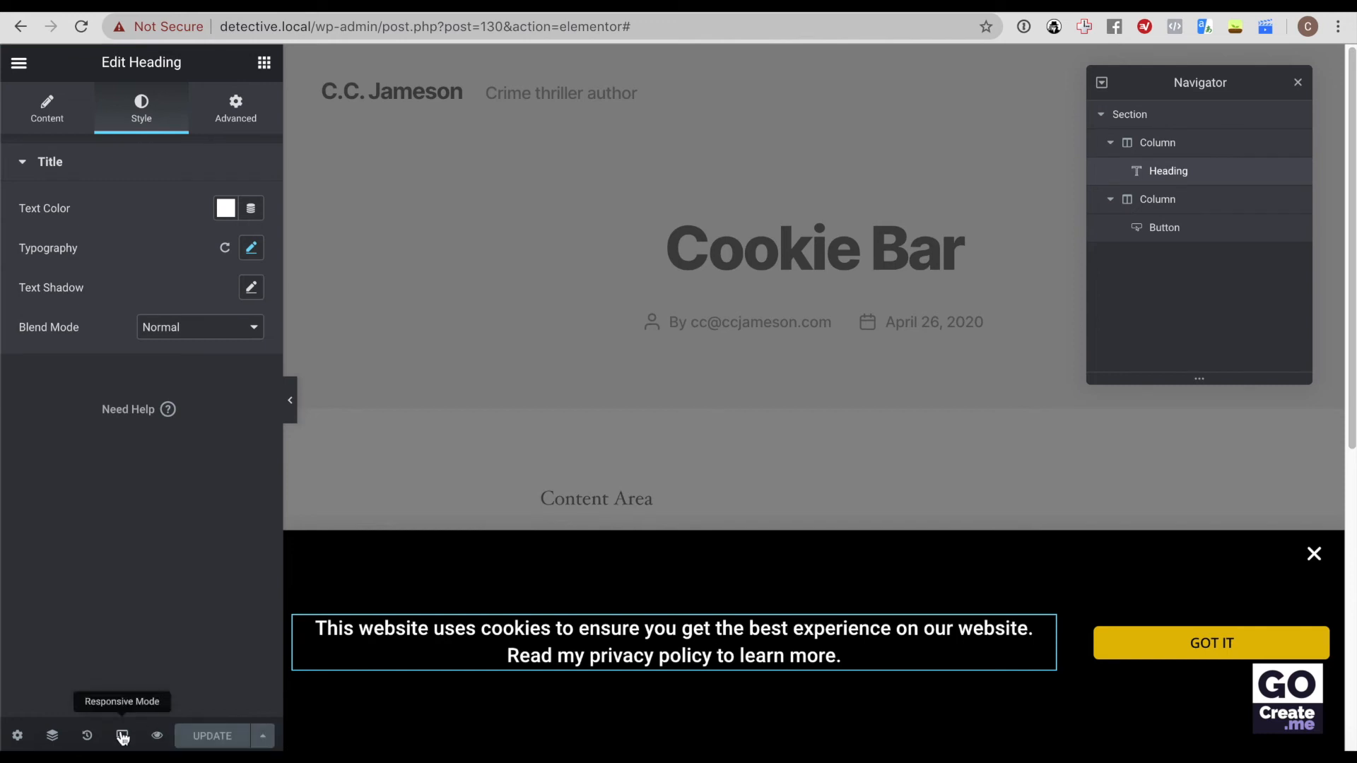
Step: In the tablet preview, set the width of the column holding the Got It button to 30%
{"action": "left_click", "coordinate": [122, 736]}
{"action": "left_click", "coordinate": [117, 659]}
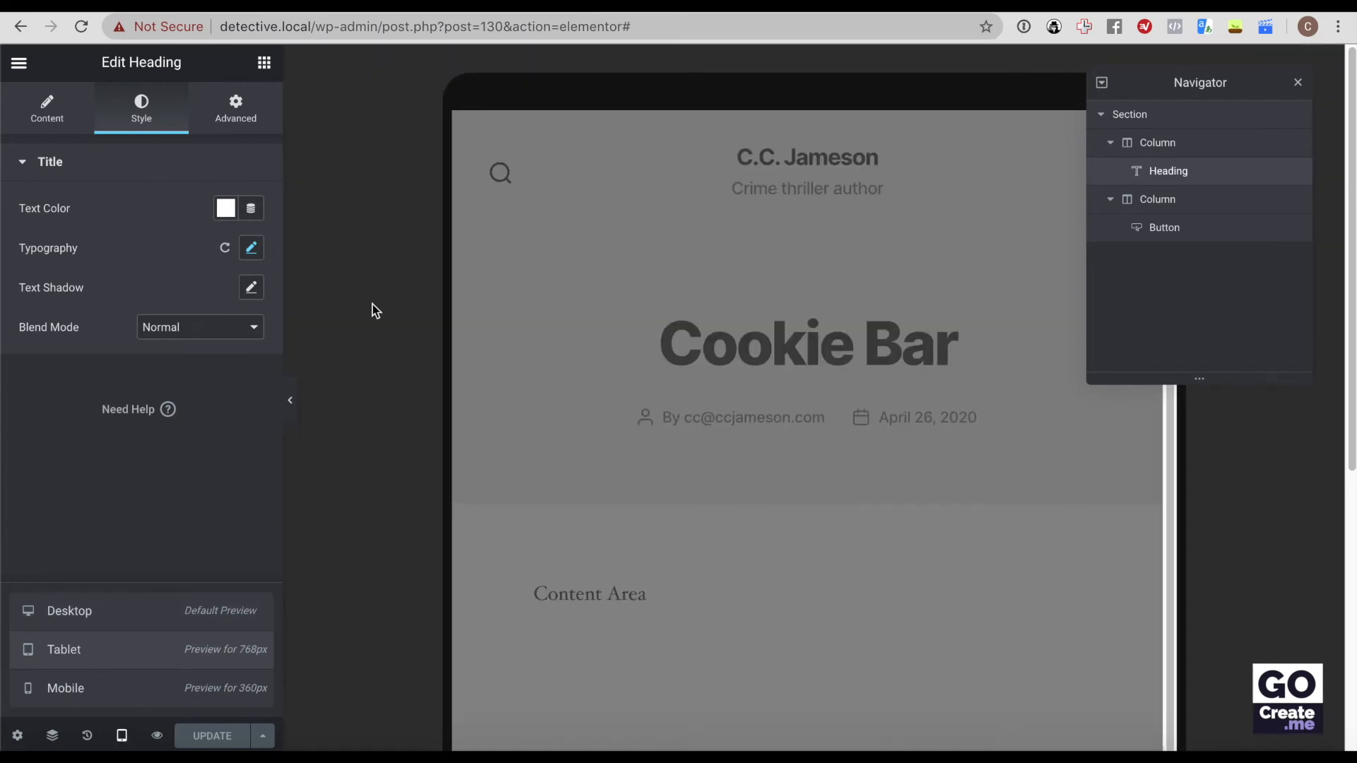
{"action": "scroll", "coordinate": [368, 306], "scroll_direction": "down", "scroll_amount": 5}
{"action": "scroll", "coordinate": [360, 294], "scroll_direction": "down", "scroll_amount": 2}
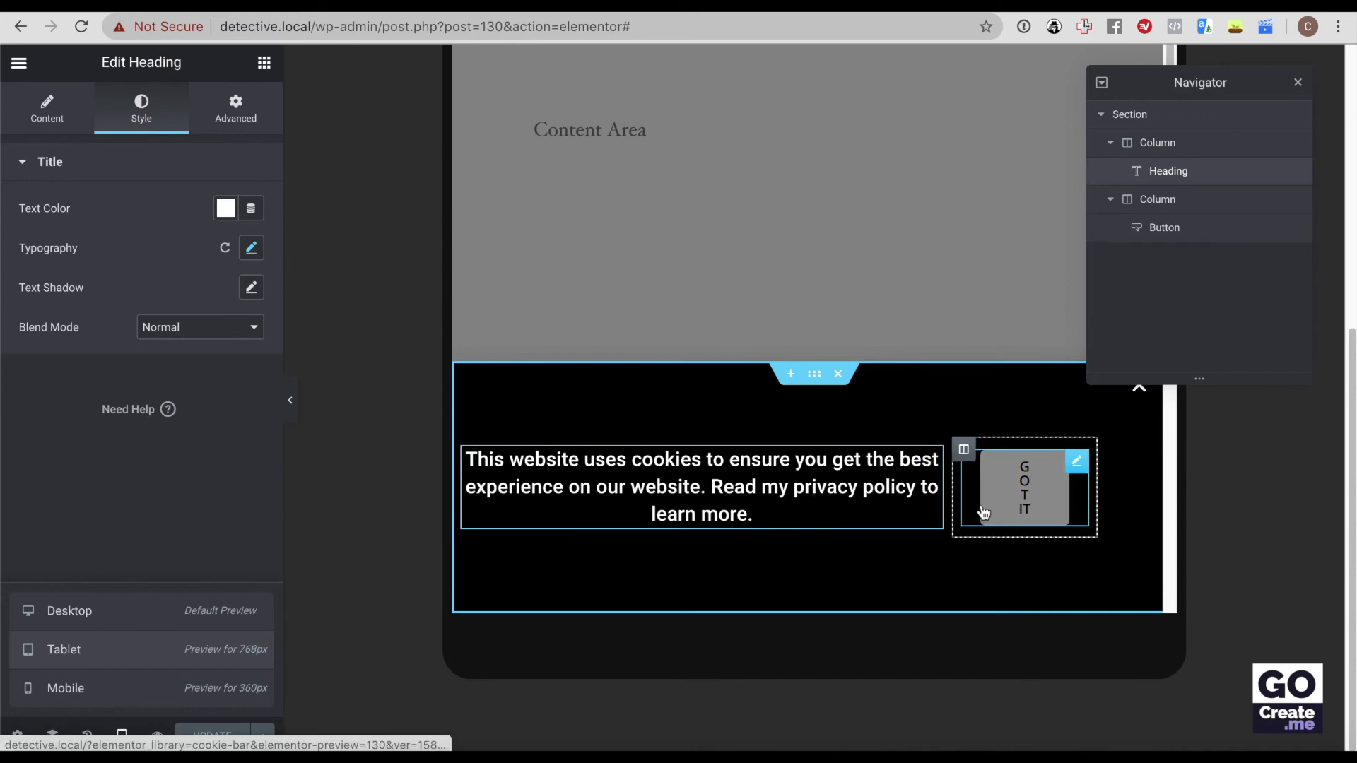
{"action": "left_click", "coordinate": [964, 451]}
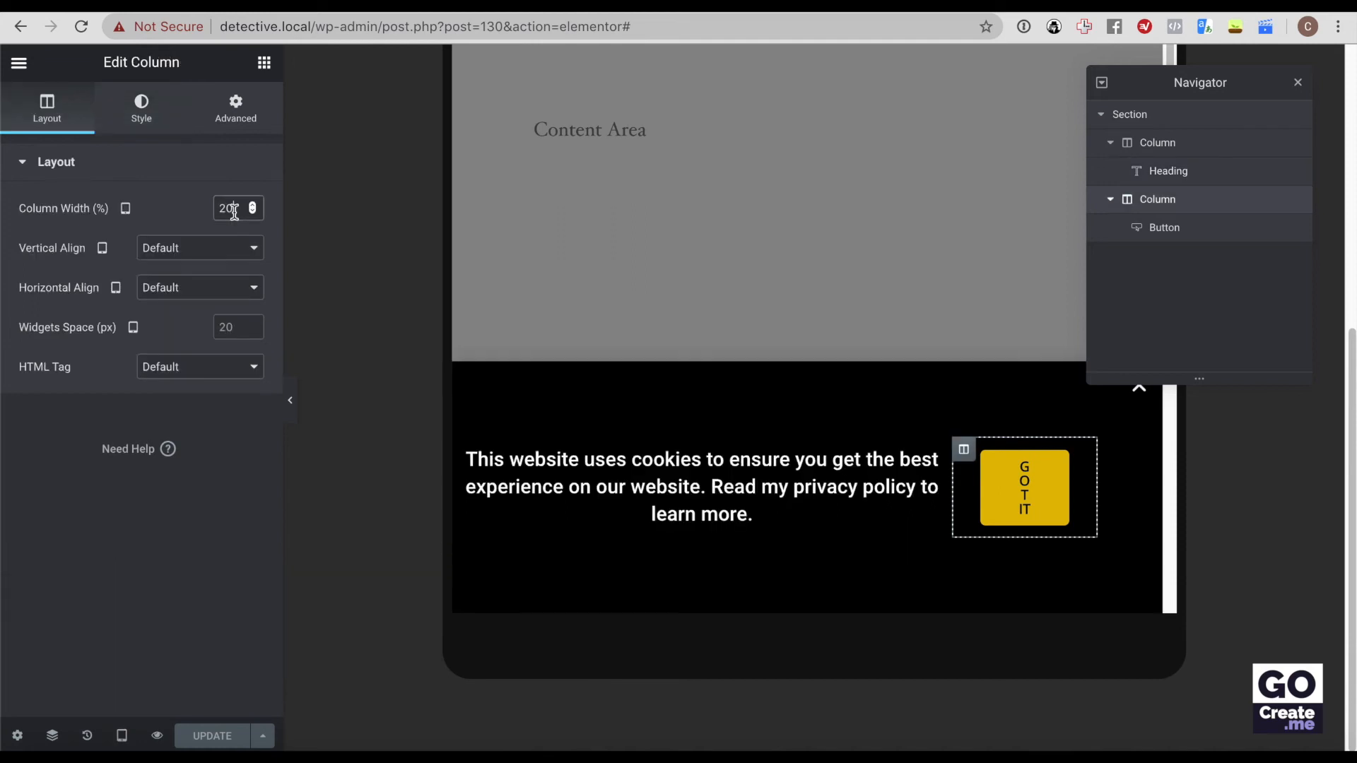
{"action": "key", "text": "BackSpace"}
{"action": "type", "text": "4"}
{"action": "key", "text": "BackSpace"}
{"action": "type", "text": "7"}
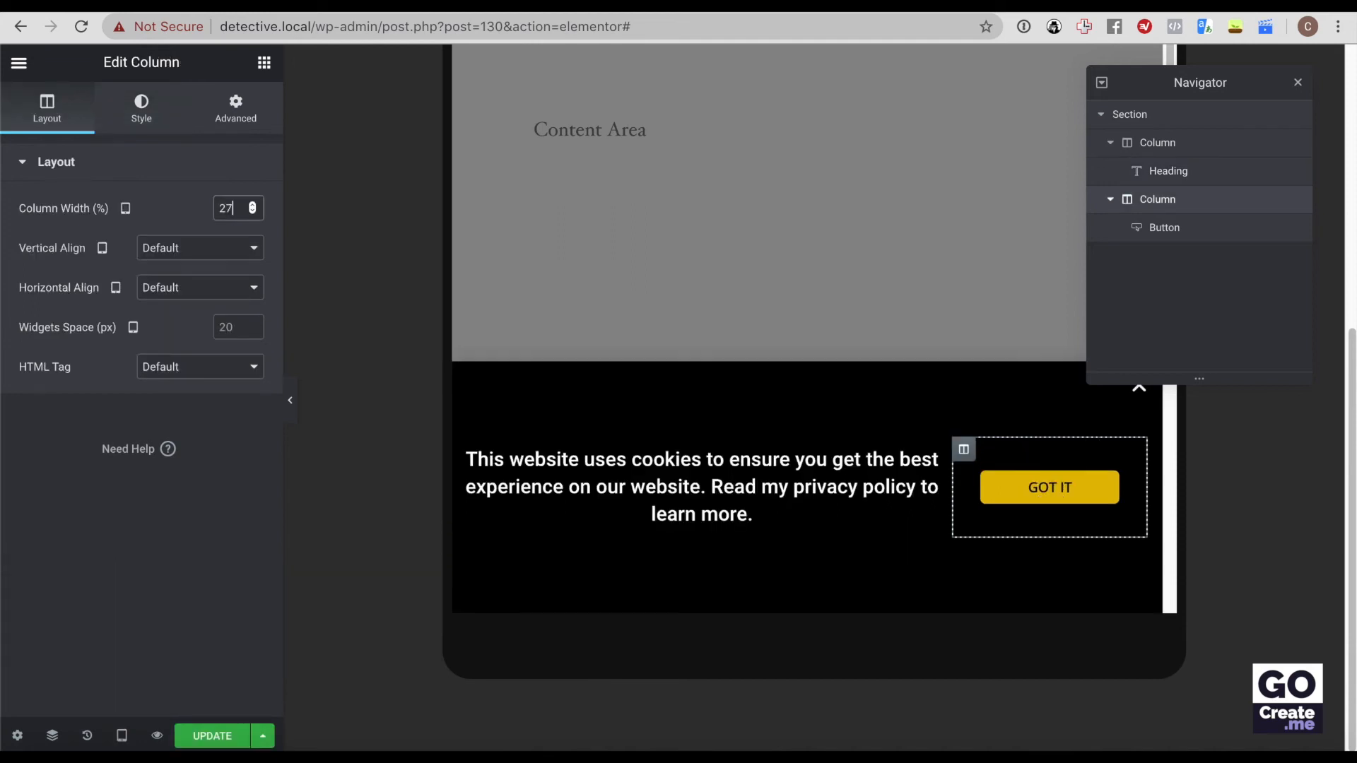
{"action": "key", "text": "BackSpace"}
{"action": "type", "text": "9"}
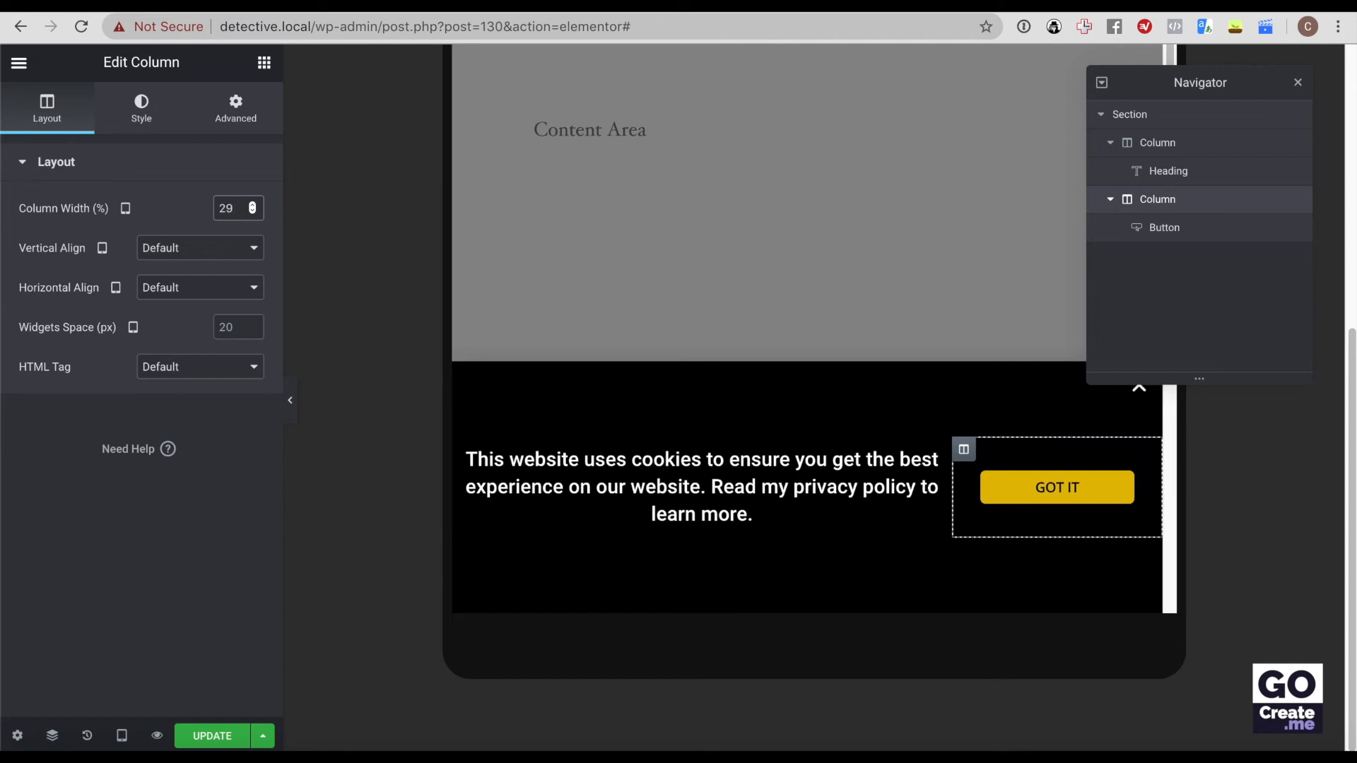
{"action": "key", "text": "Up"}
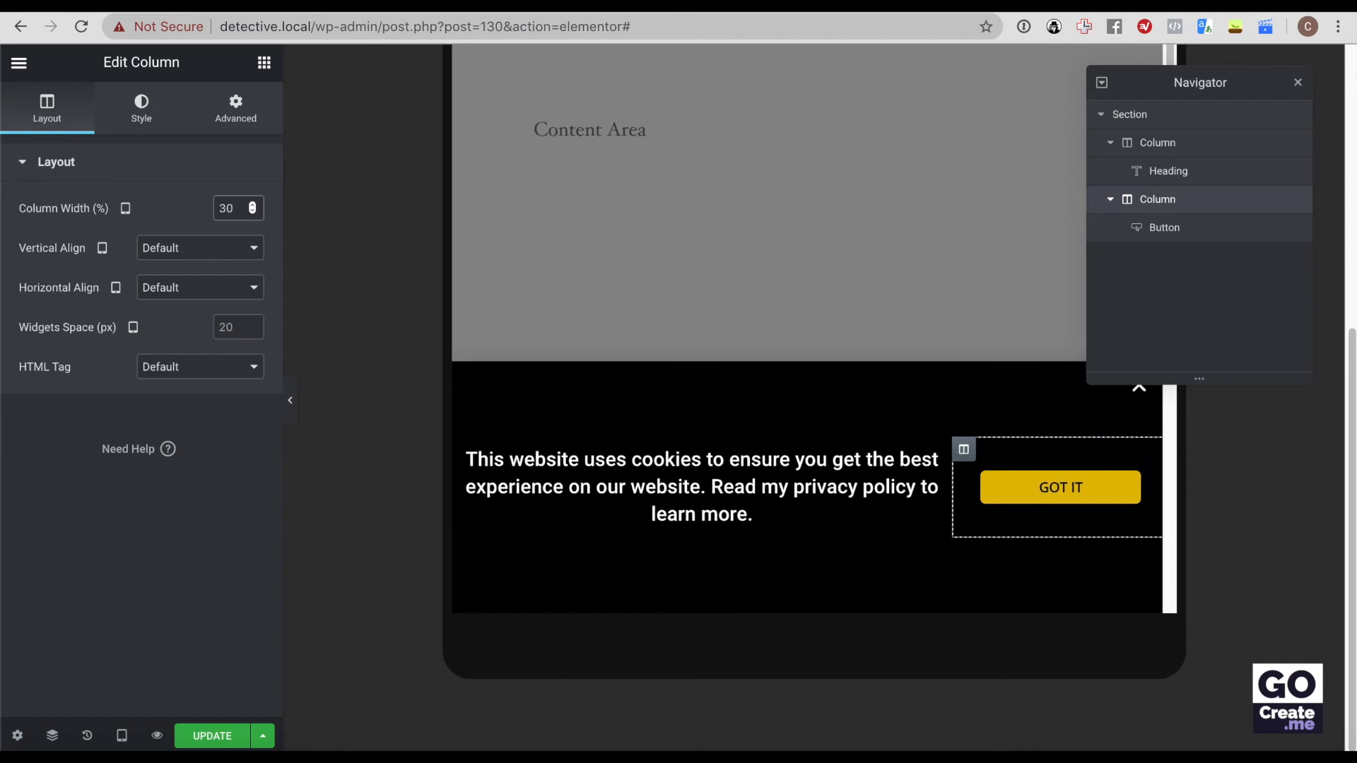
Step: Align the cookie notice heading's text to the left for tablet
{"action": "left_click", "coordinate": [1190, 145]}
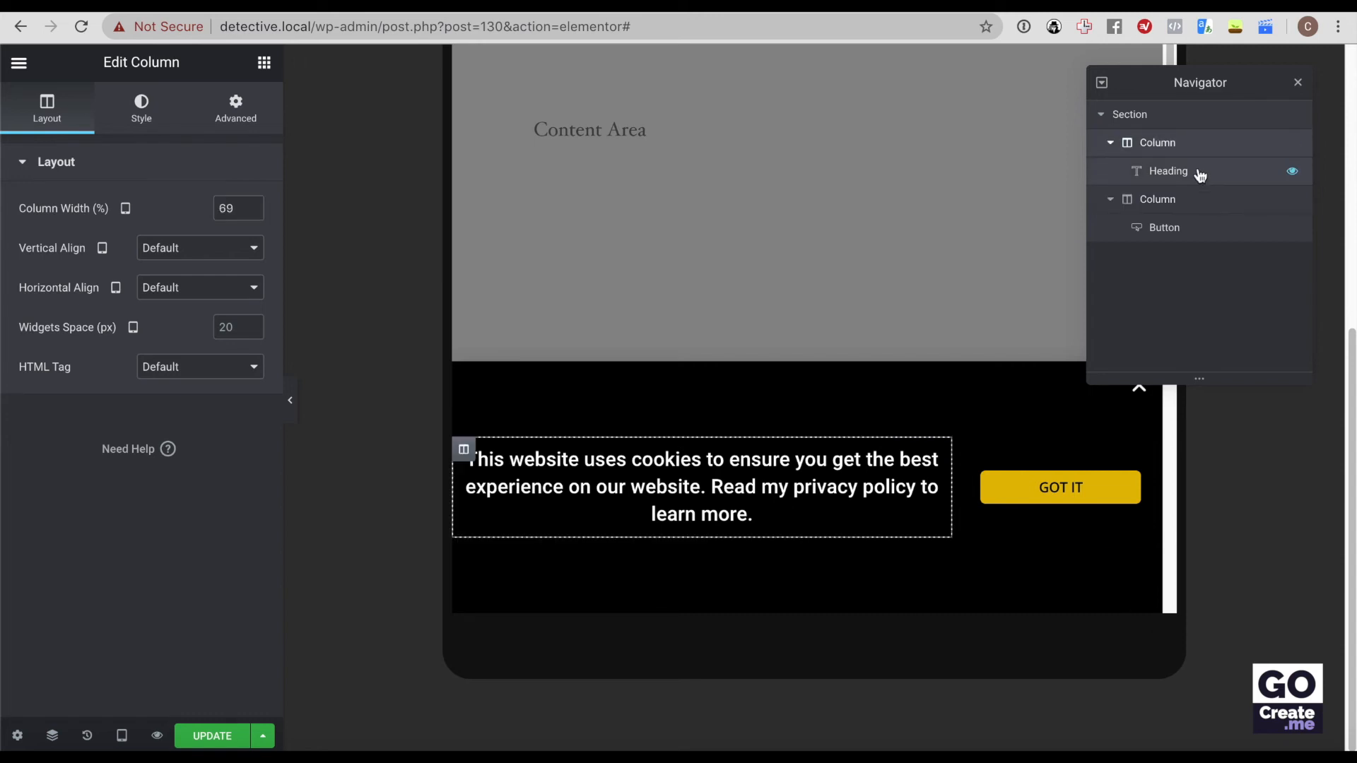
{"action": "left_click", "coordinate": [1200, 173]}
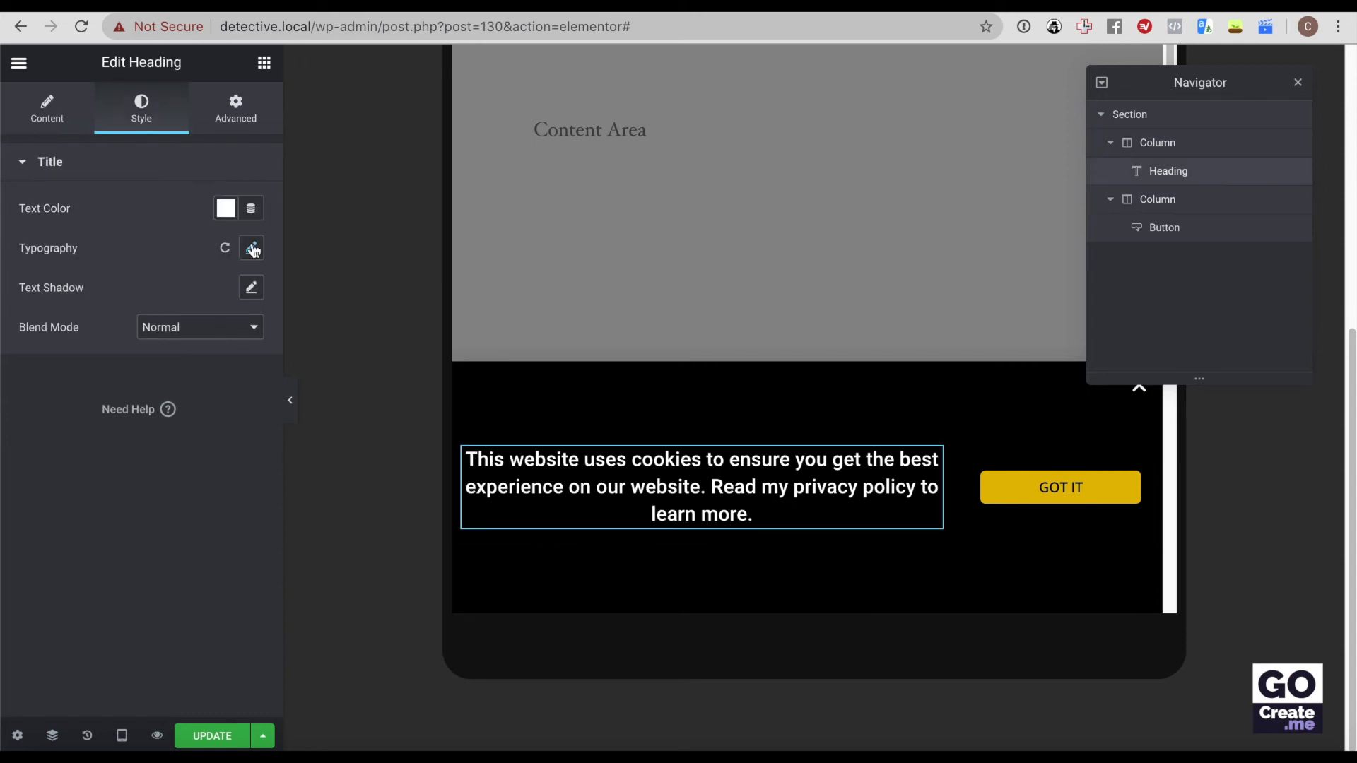
{"action": "left_click", "coordinate": [53, 113]}
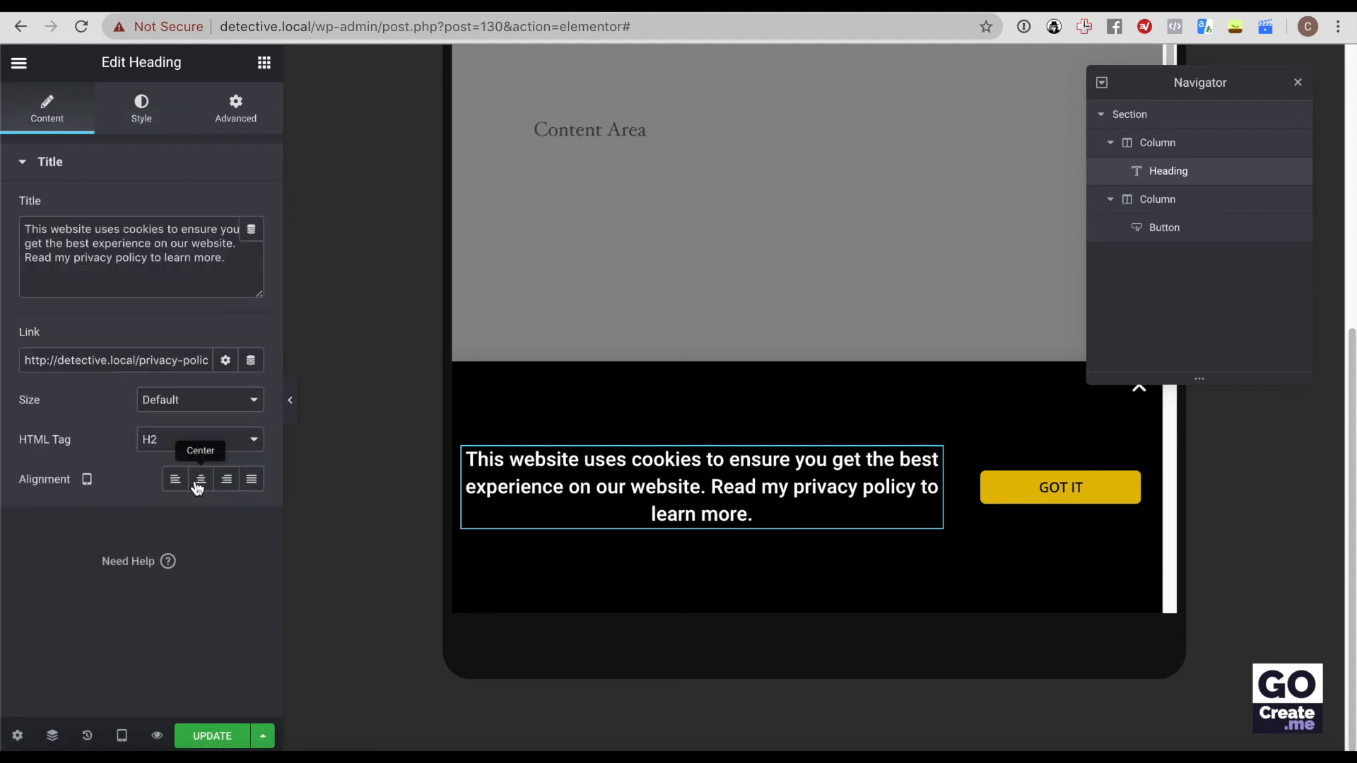
{"action": "left_click", "coordinate": [176, 485]}
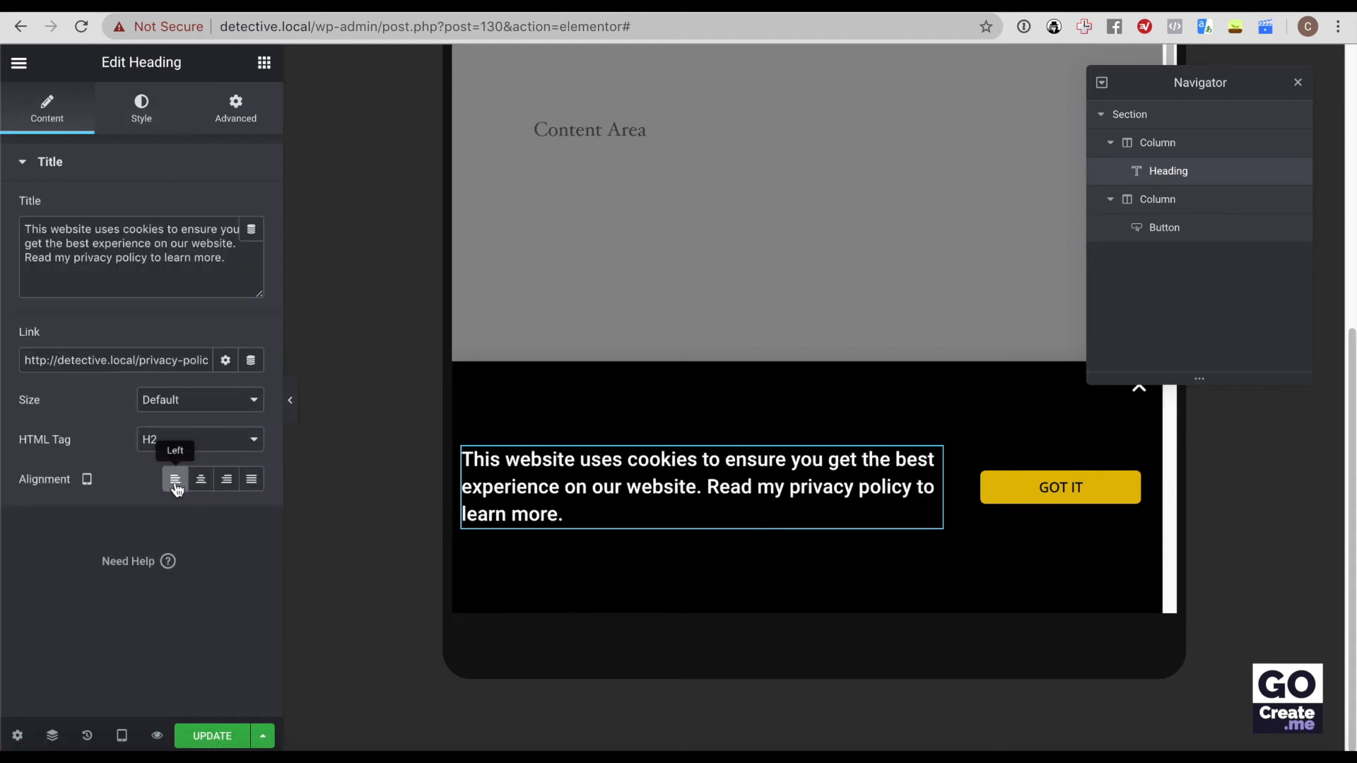
Step: Unlink the heading's tablet padding values and set its left padding to 17 px
{"action": "left_click", "coordinate": [235, 106]}
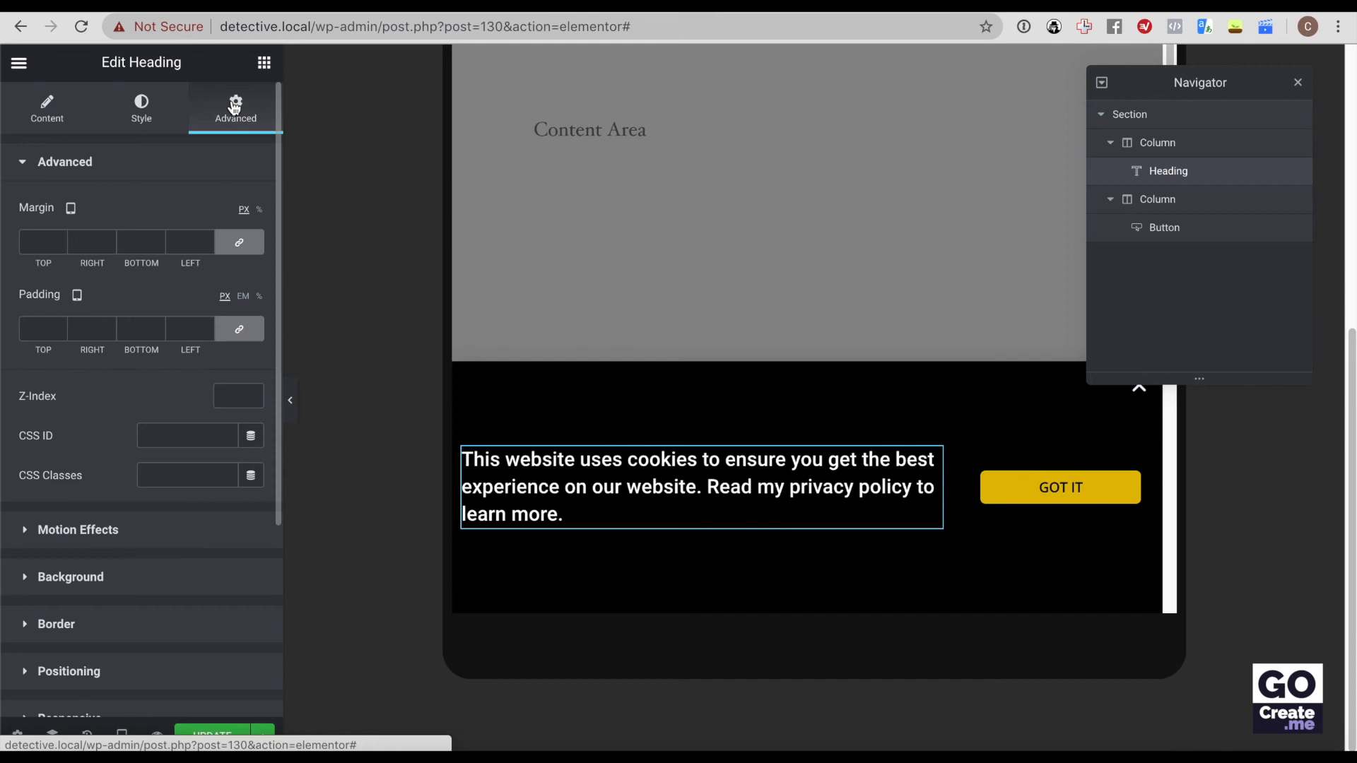
{"action": "left_click", "coordinate": [241, 330]}
{"action": "left_click", "coordinate": [179, 326]}
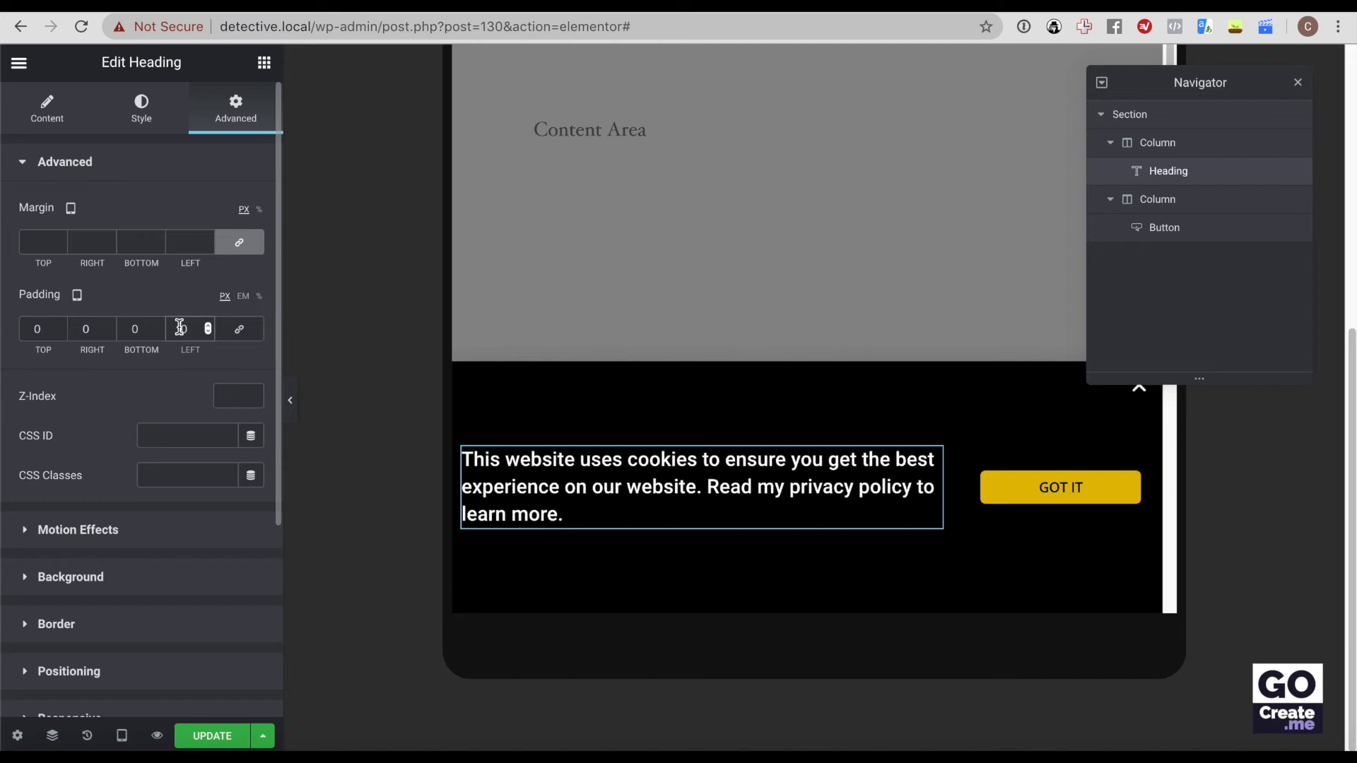
{"action": "type", "text": "6"}
{"action": "key", "text": "BackSpace"}
{"action": "type", "text": "12"}
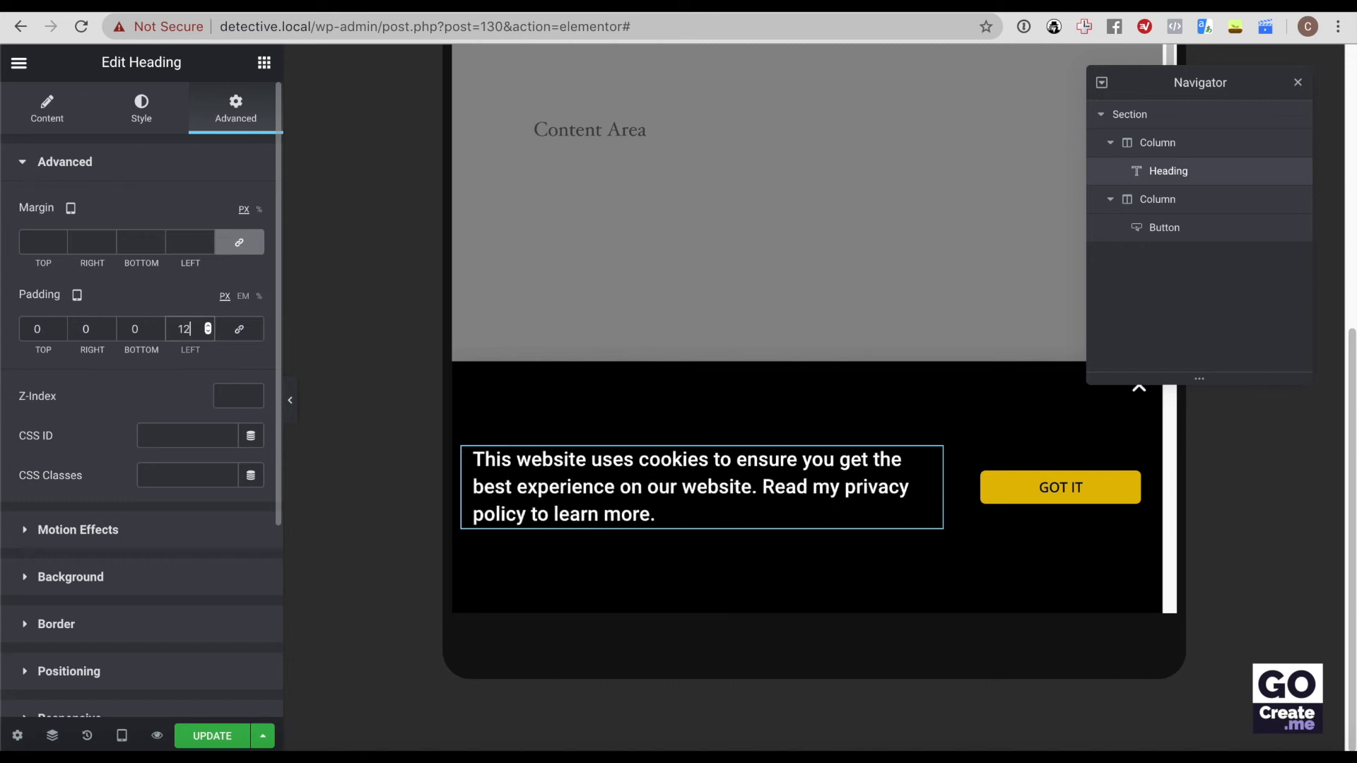
{"action": "key", "text": "BackSpace"}
{"action": "type", "text": "7"}
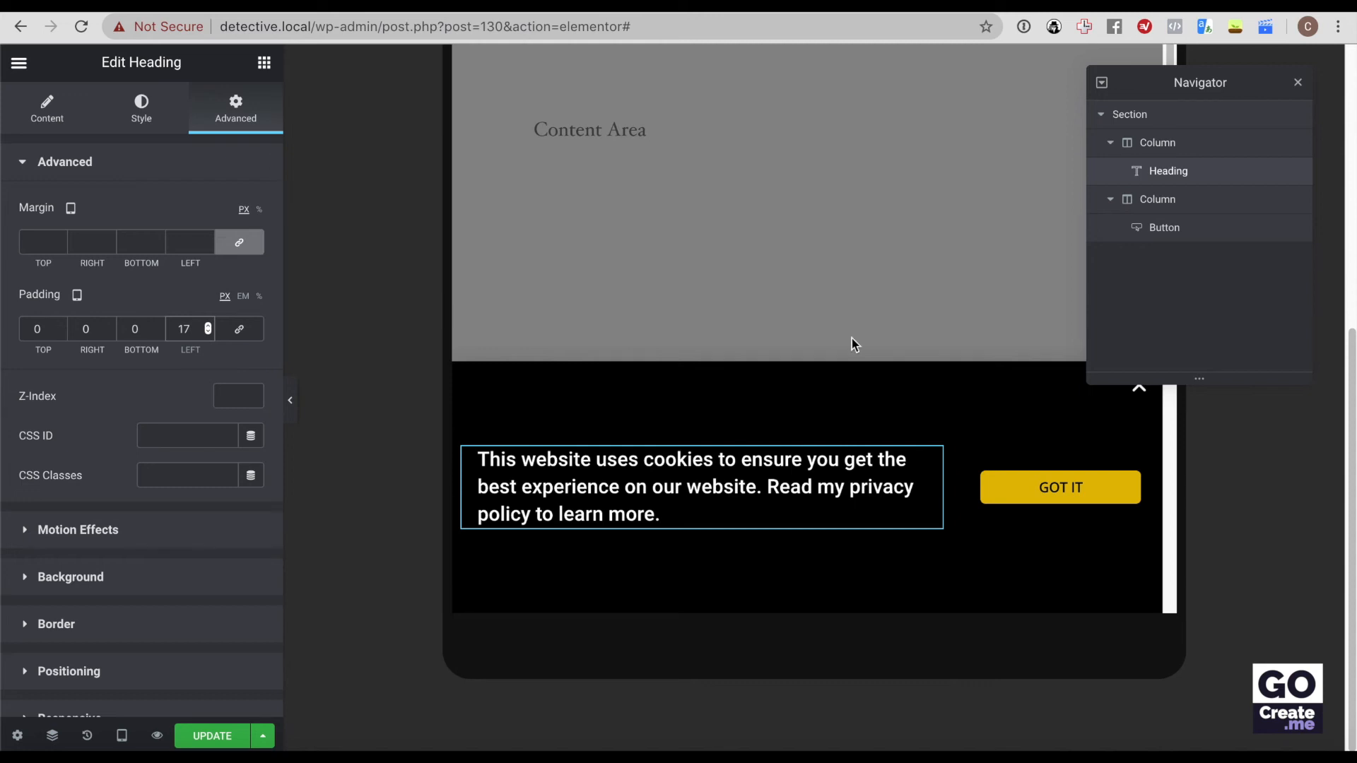
Step: In the mobile preview, set the width of the column holding the cookie notice heading to 63%
{"action": "left_click", "coordinate": [122, 736]}
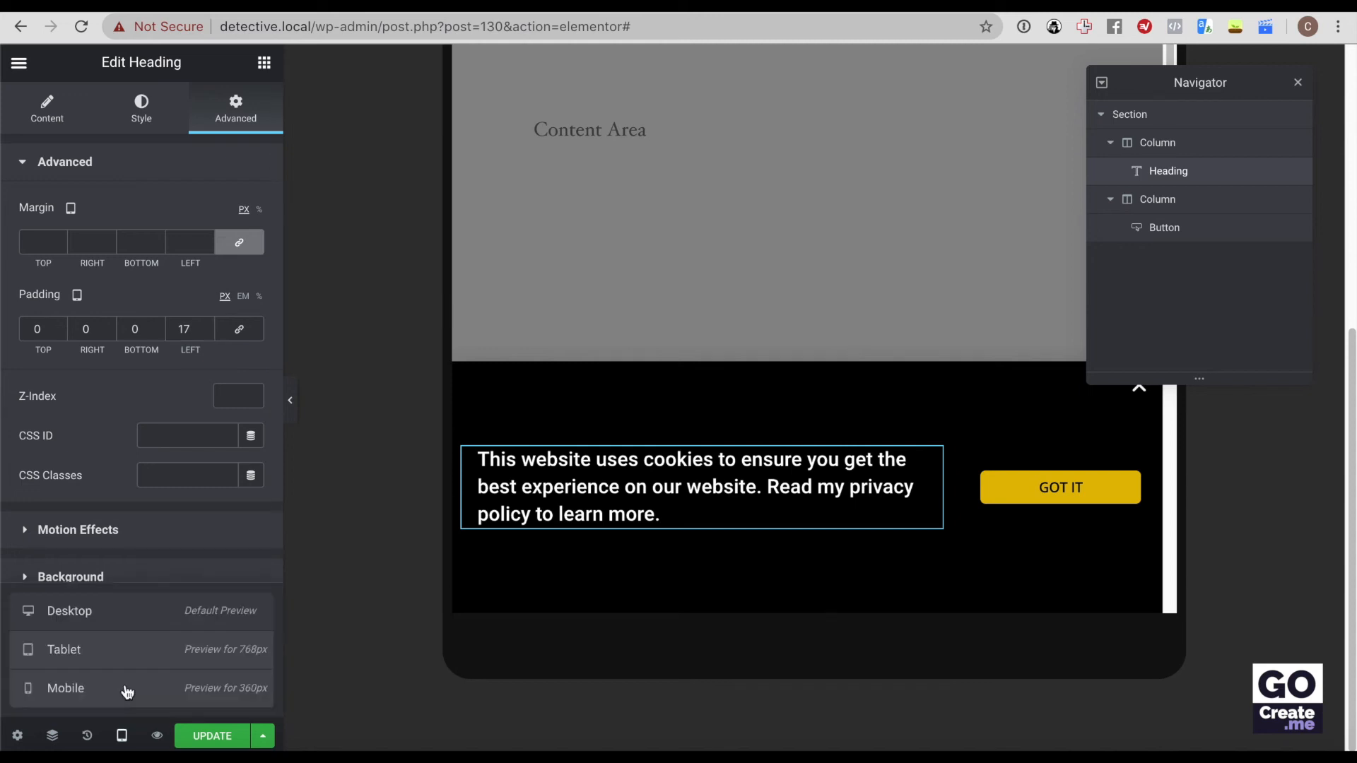
{"action": "left_click", "coordinate": [128, 690]}
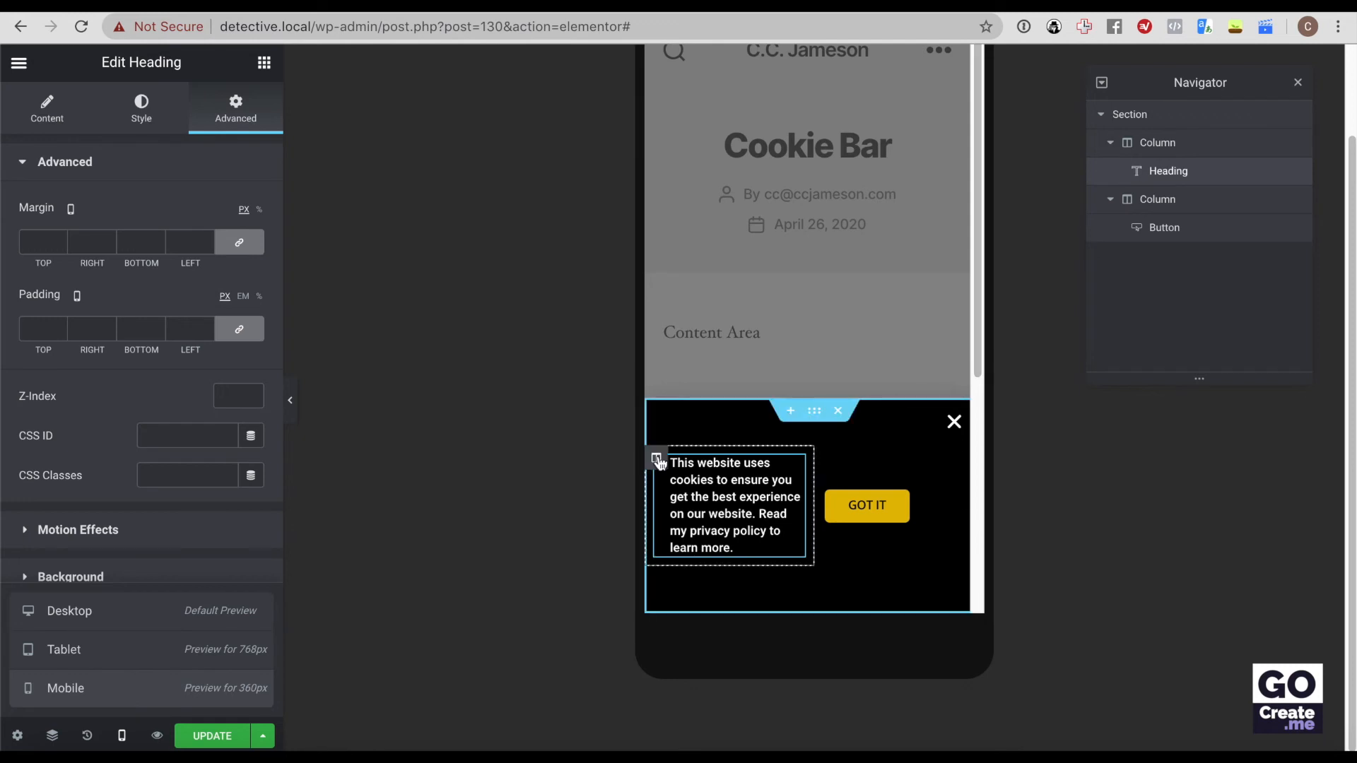
{"action": "left_click", "coordinate": [656, 460]}
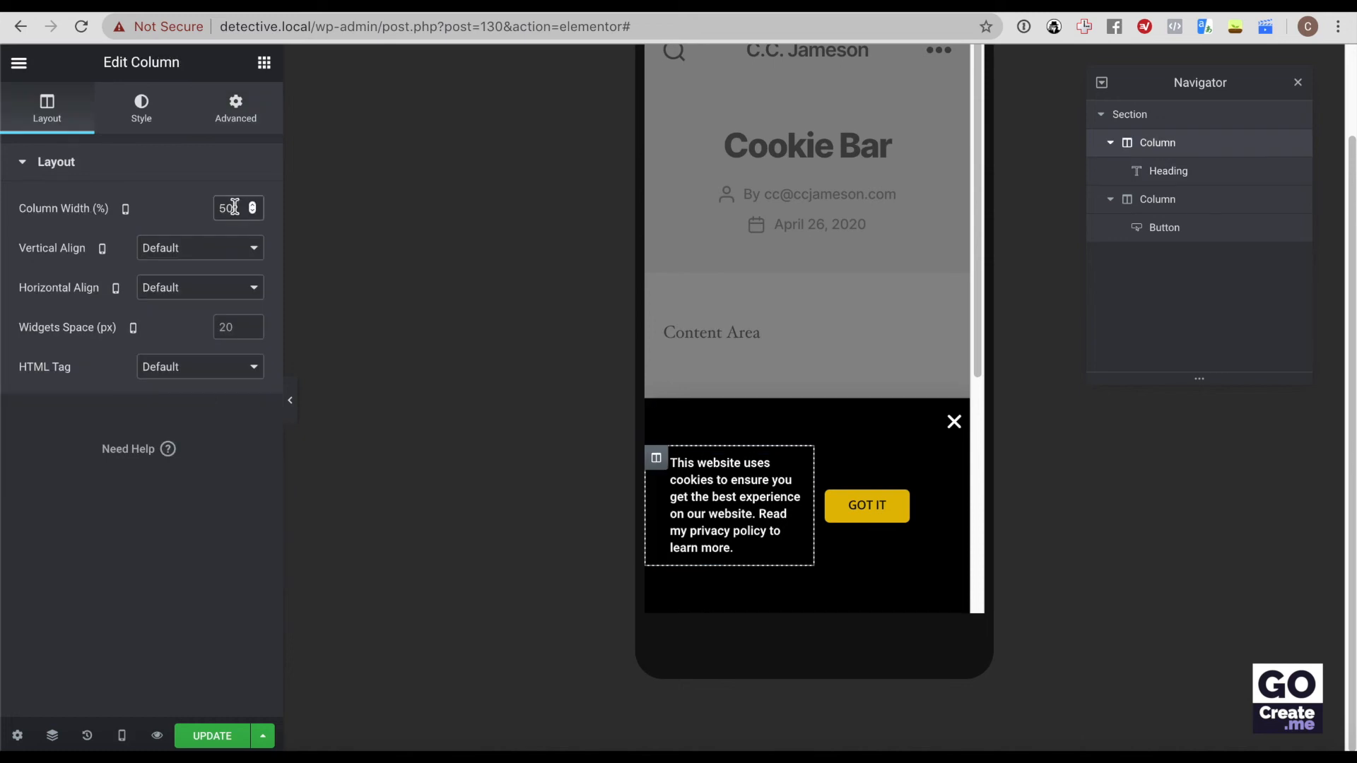
{"action": "key", "text": "Up"}
{"action": "key", "text": "Up"}
{"action": "key", "text": "Up"}
{"action": "key", "text": "Up"}
{"action": "key", "text": "Up"}
{"action": "key", "text": "Up"}
{"action": "key", "text": "Up"}
{"action": "key", "text": "Up"}
{"action": "key", "text": "Up"}
{"action": "key", "text": "Up"}
{"action": "key", "text": "Up"}
{"action": "key", "text": "Up"}
{"action": "key", "text": "Up"}
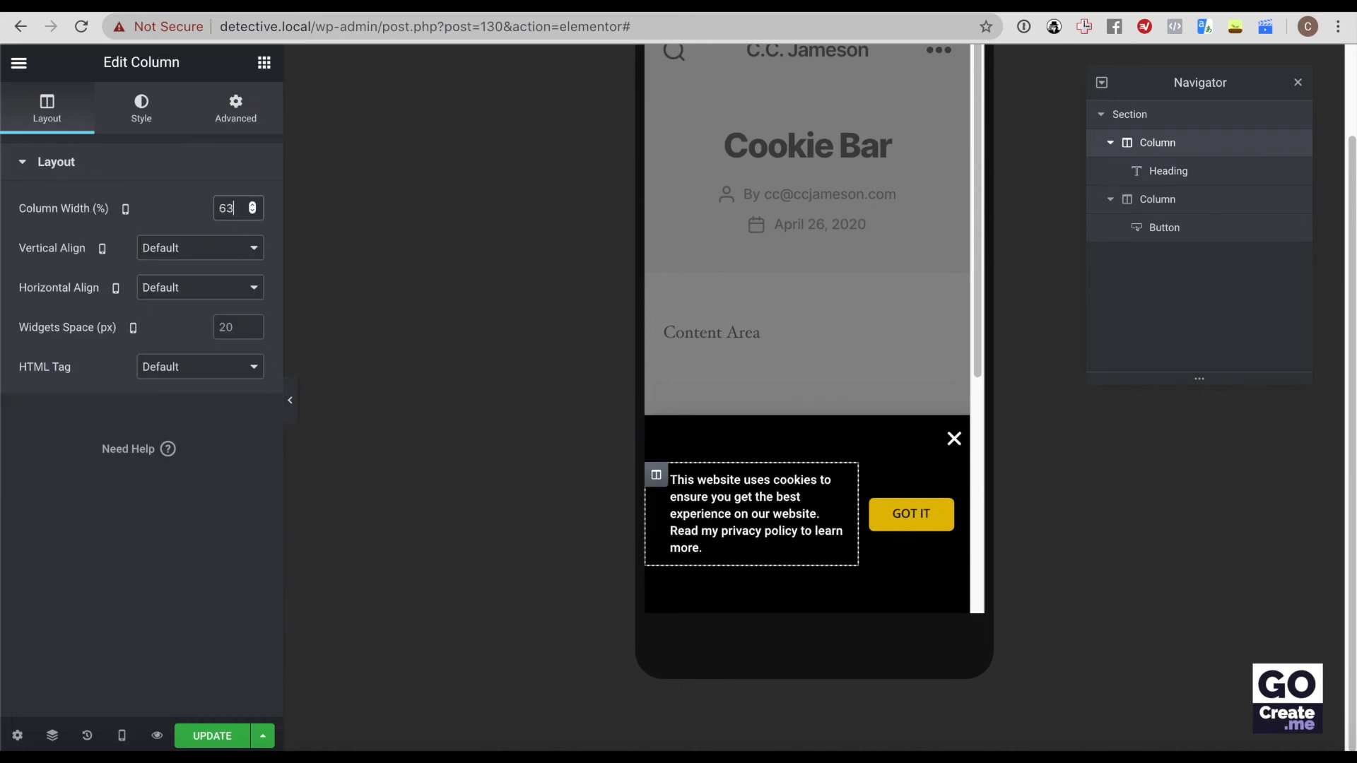
Step: Set the mobile width of the column holding the cookie notice heading to 100%
{"action": "key", "text": "Up"}
{"action": "key", "text": "Up"}
{"action": "key", "text": "Up"}
{"action": "key", "text": "Up"}
{"action": "key", "text": "Up"}
{"action": "key", "text": "Up"}
{"action": "key", "text": "Up"}
{"action": "key", "text": "Up"}
{"action": "key", "text": "Up"}
{"action": "key", "text": "Up"}
{"action": "key", "text": "Up"}
{"action": "key", "text": "Up"}
{"action": "key", "text": "Up"}
{"action": "key", "text": "Up"}
{"action": "key", "text": "Up"}
{"action": "key", "text": "Up"}
{"action": "key", "text": "Up"}
{"action": "key", "text": "Up"}
{"action": "key", "text": "Up"}
{"action": "key", "text": "Up"}
{"action": "key", "text": "Up"}
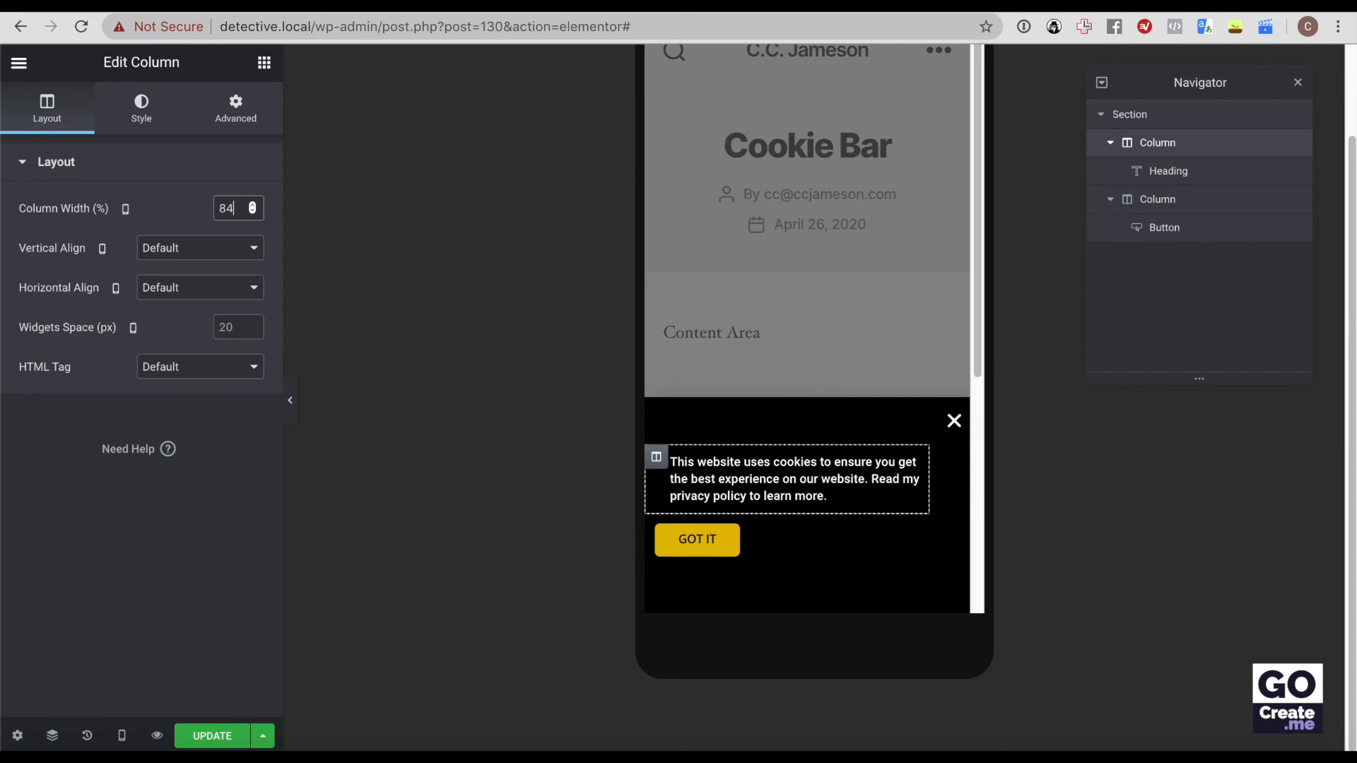
{"action": "key", "text": "Up"}
{"action": "key", "text": "Up"}
{"action": "key", "text": "Up"}
{"action": "key", "text": "Up"}
{"action": "key", "text": "Up"}
{"action": "key", "text": "Up"}
{"action": "key", "text": "Up"}
{"action": "key", "text": "Up"}
{"action": "key", "text": "Up"}
{"action": "key", "text": "Up"}
{"action": "key", "text": "Up"}
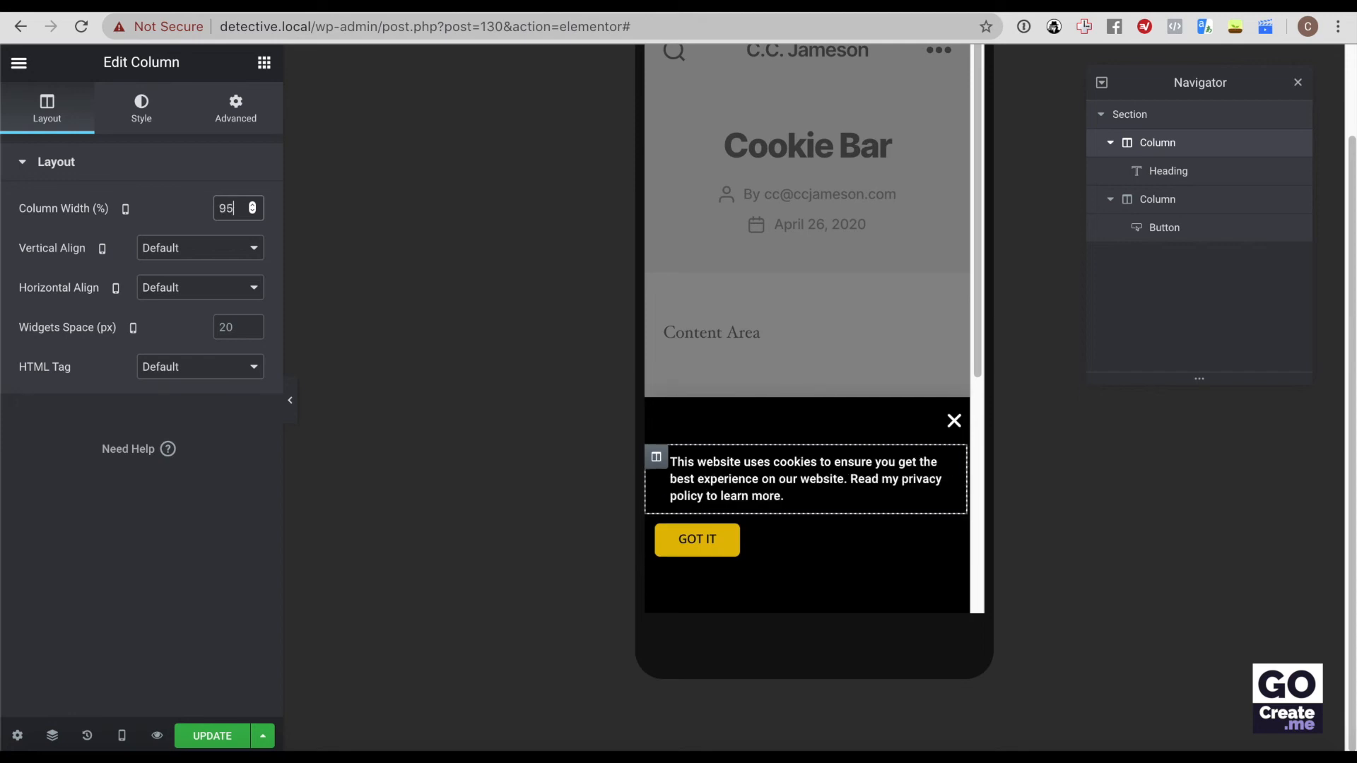
{"action": "key", "text": "Up"}
{"action": "key", "text": "Up"}
{"action": "key", "text": "Up"}
{"action": "key", "text": "Up"}
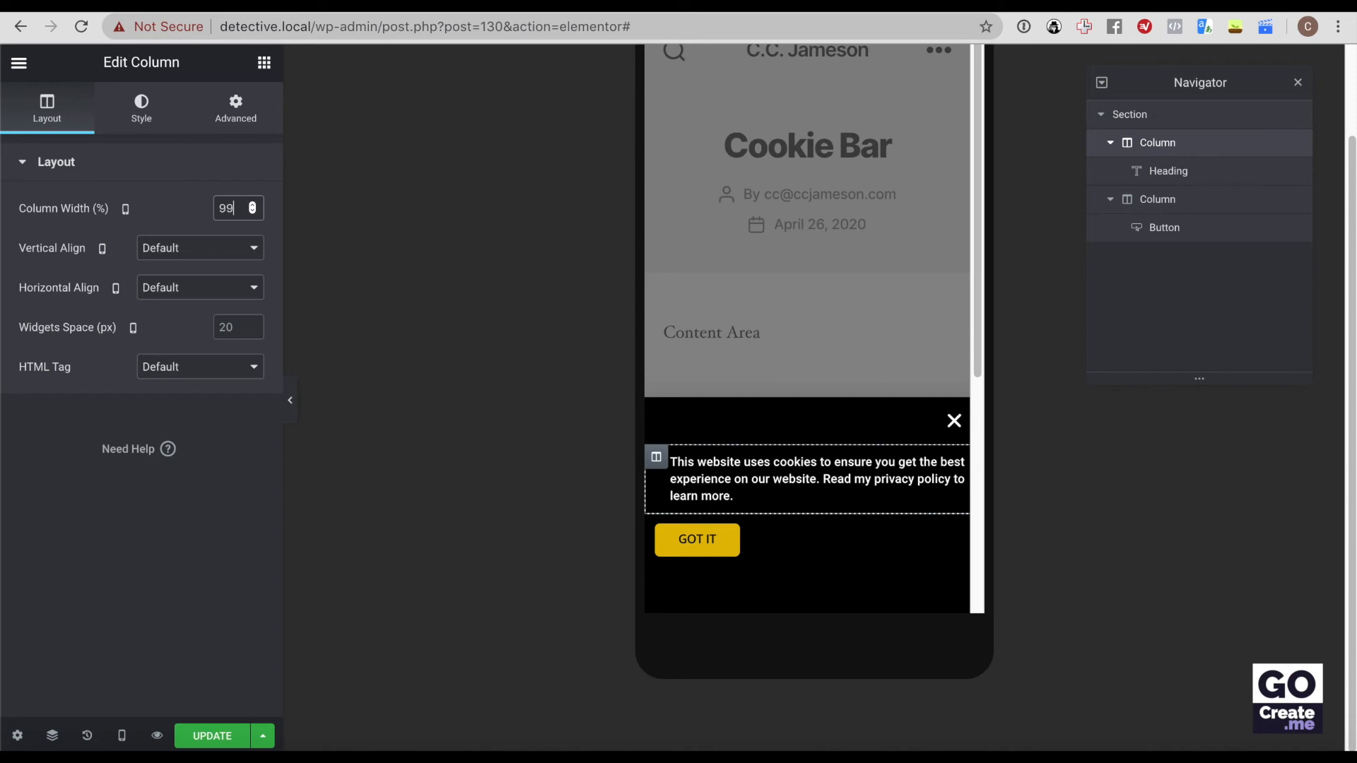
{"action": "key", "text": "Up"}
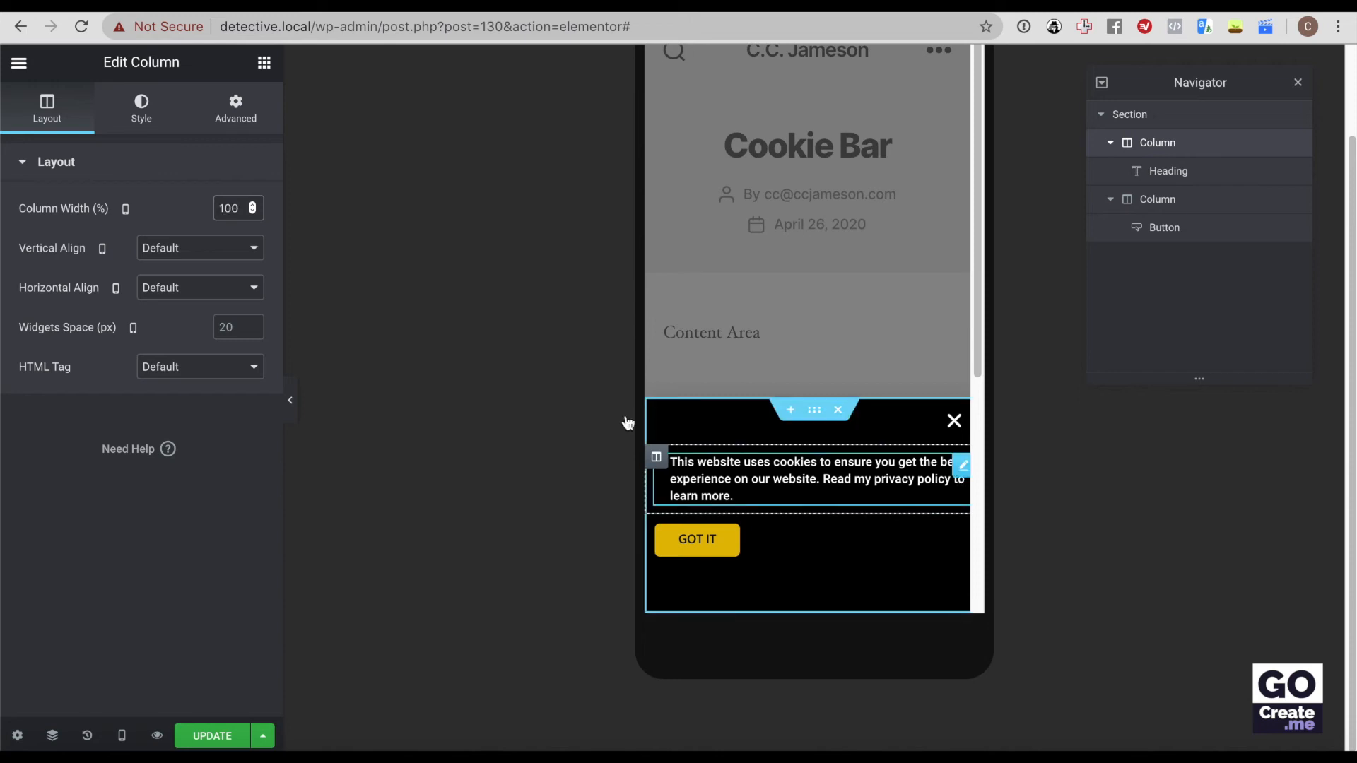
Step: Unlink the heading column's mobile padding values and set its right padding to 32 px
{"action": "left_click", "coordinate": [244, 112]}
{"action": "left_click", "coordinate": [238, 330]}
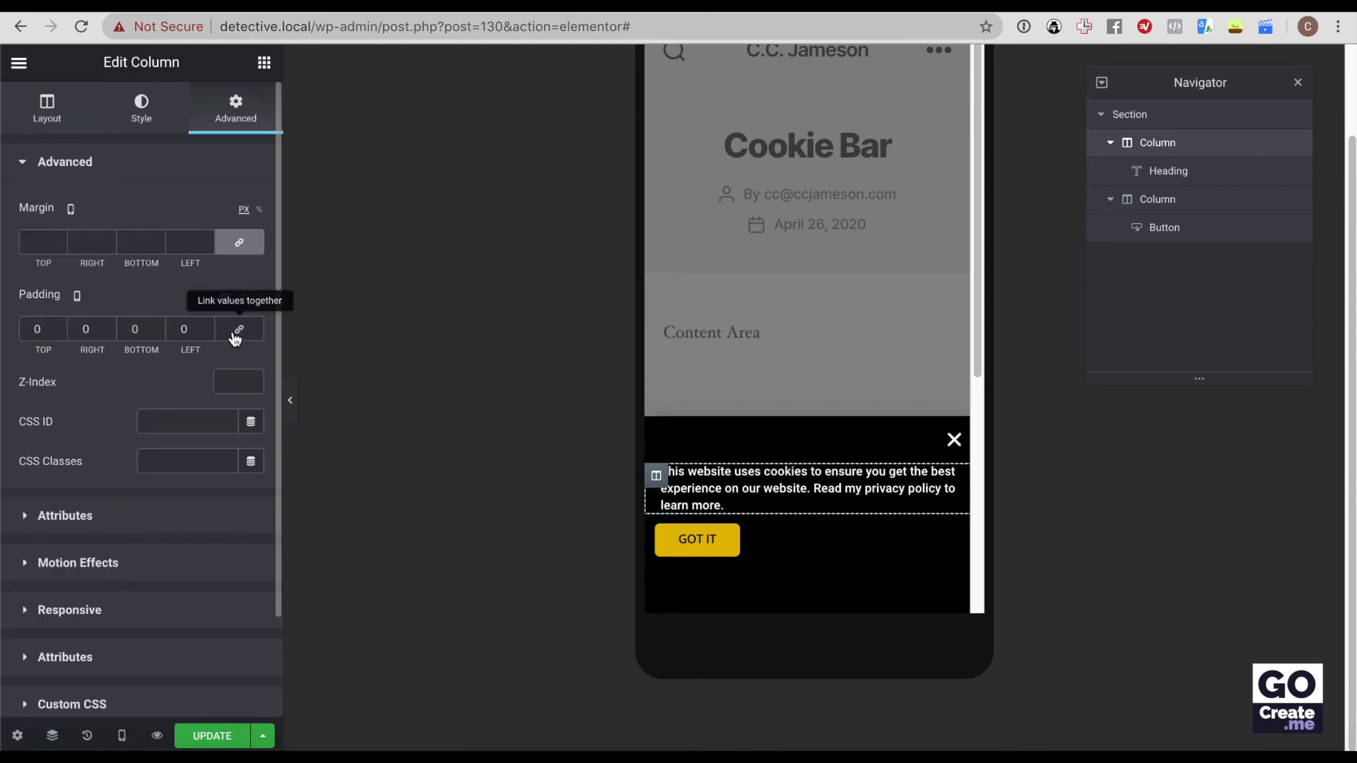
{"action": "left_click", "coordinate": [94, 340]}
{"action": "type", "text": "2"}
{"action": "key", "text": "Tab"}
{"action": "key", "text": "Tab"}
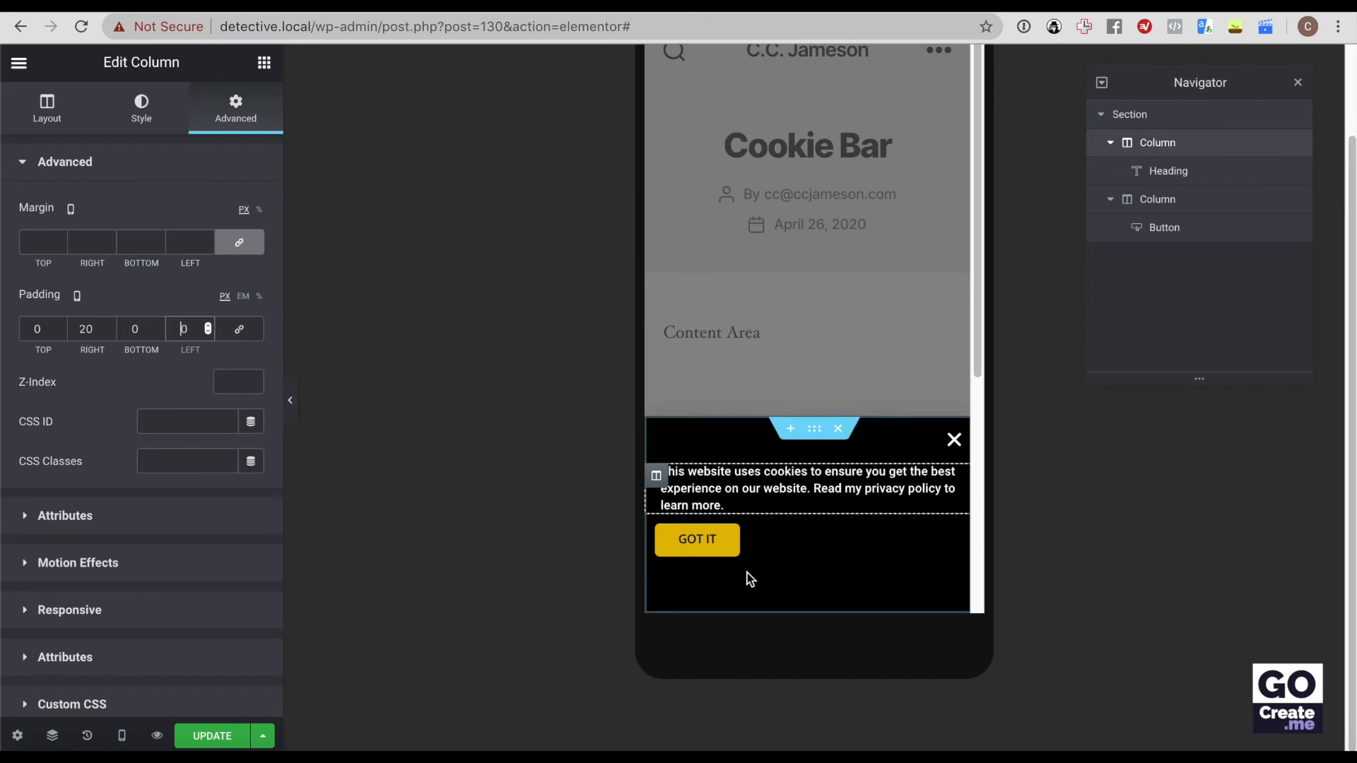
{"action": "left_click", "coordinate": [86, 329]}
{"action": "key", "text": "BackSpace"}
{"action": "type", "text": "2"}
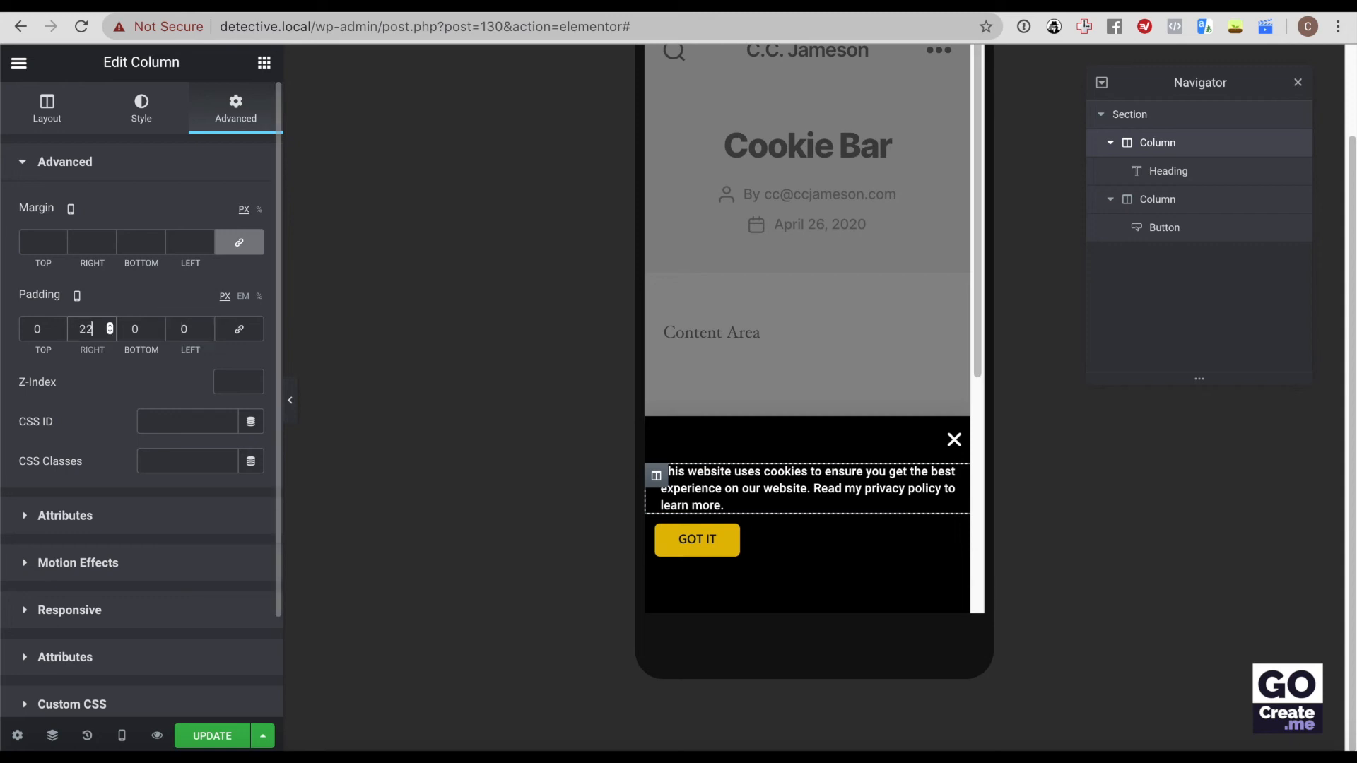
{"action": "key", "text": "BackSpace"}
{"action": "key", "text": "BackSpace"}
{"action": "type", "text": "32"}
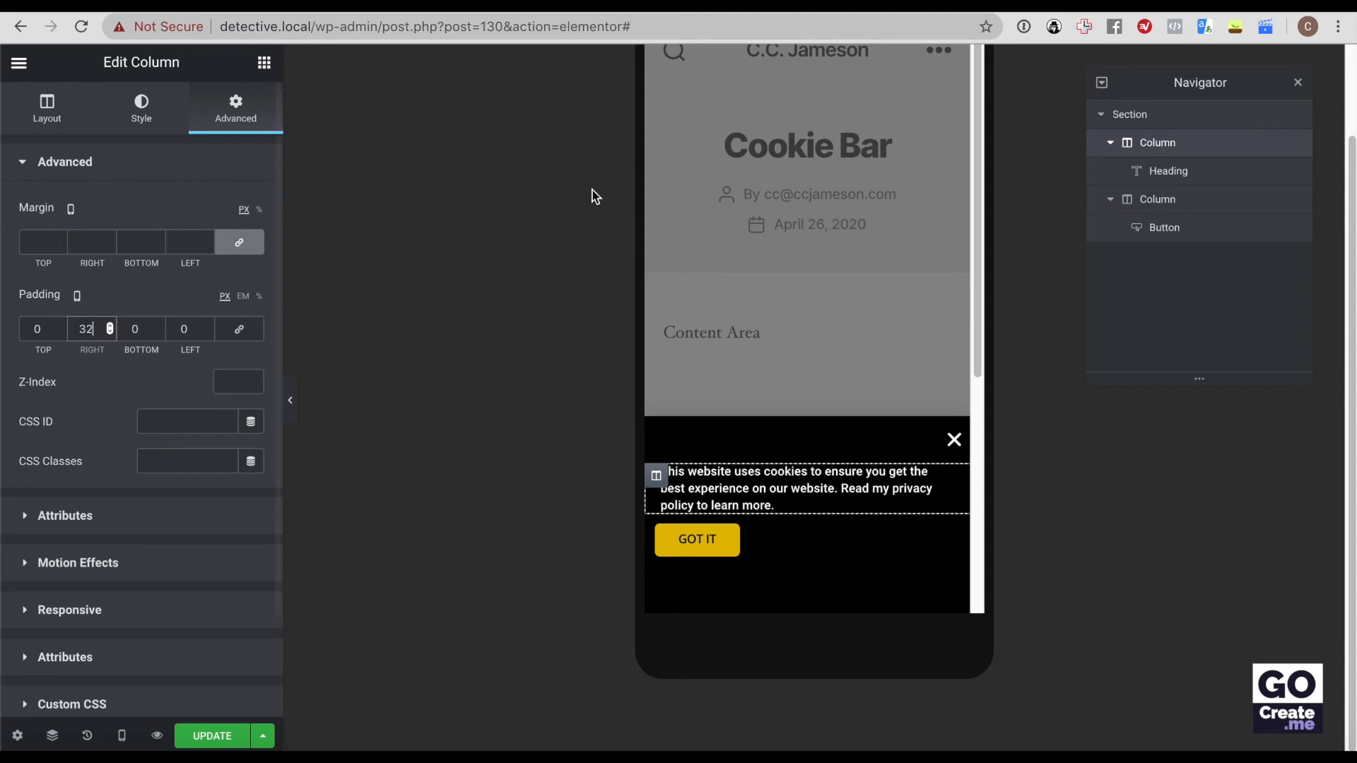
Step: Set the mobile width of the column holding the Got It button to 100%
{"action": "left_click", "coordinate": [1192, 211]}
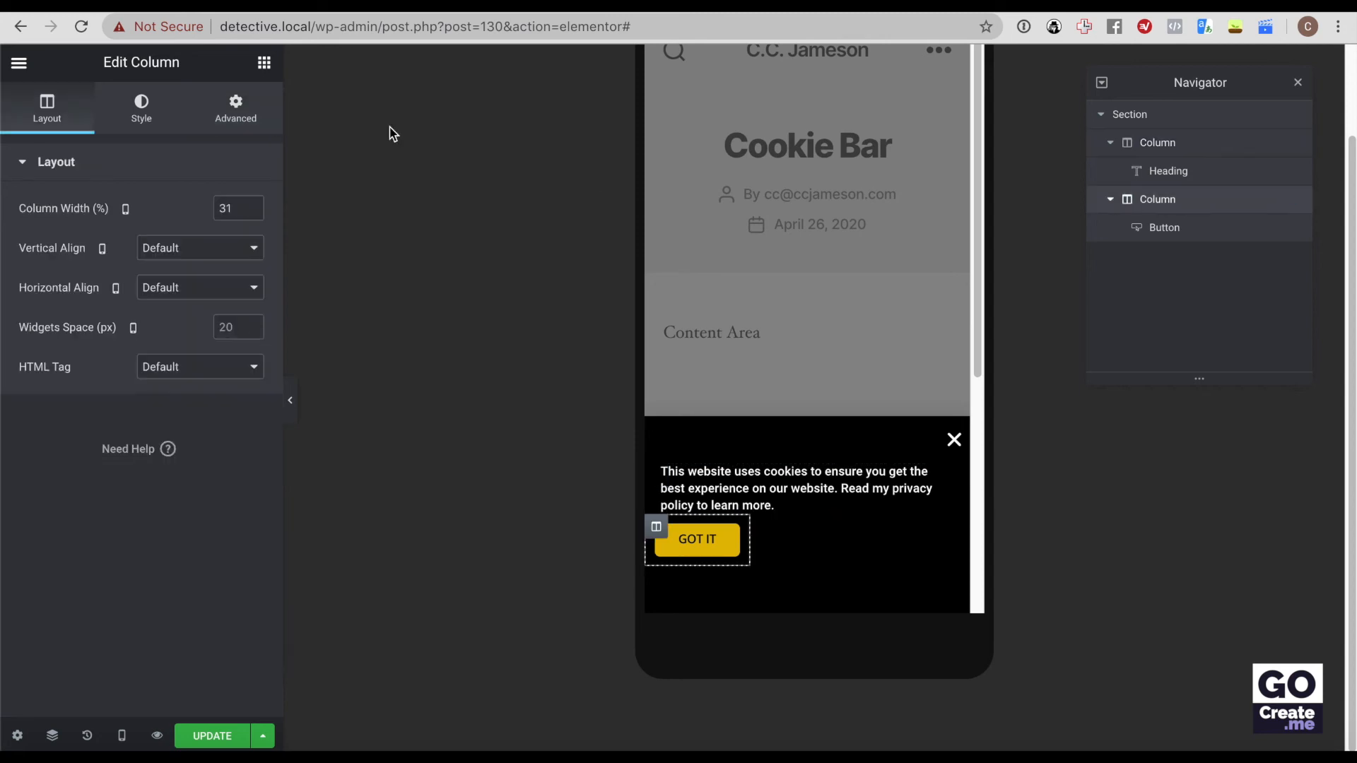
{"action": "key", "text": "Up"}
{"action": "key", "text": "Up"}
{"action": "key", "text": "Up"}
{"action": "key", "text": "Up"}
{"action": "key", "text": "Up"}
{"action": "key", "text": "Up"}
{"action": "key", "text": "Up"}
{"action": "key", "text": "Up"}
{"action": "key", "text": "Up"}
{"action": "key", "text": "Up"}
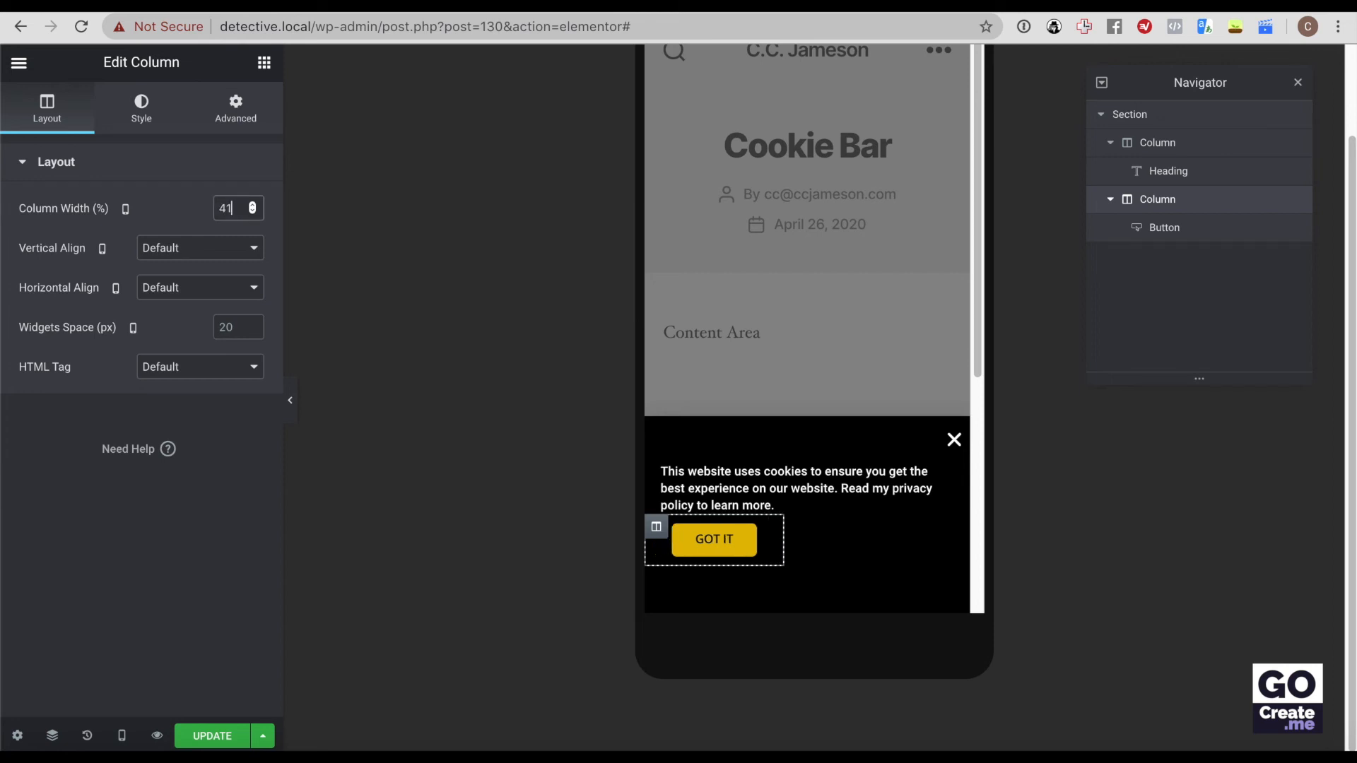
{"action": "key", "text": "Up"}
{"action": "key", "text": "Up"}
{"action": "key", "text": "Up"}
{"action": "key", "text": "Up"}
{"action": "key", "text": "Up"}
{"action": "key", "text": "Up"}
{"action": "key", "text": "Up"}
{"action": "key", "text": "Up"}
{"action": "key", "text": "Up"}
{"action": "key", "text": "Up"}
{"action": "key", "text": "Up"}
{"action": "key", "text": "Up"}
{"action": "key", "text": "Up"}
{"action": "key", "text": "Up"}
{"action": "key", "text": "Up"}
{"action": "key", "text": "Up"}
{"action": "key", "text": "Up"}
{"action": "key", "text": "Up"}
{"action": "key", "text": "Up"}
{"action": "key", "text": "Up"}
{"action": "key", "text": "Up"}
{"action": "key", "text": "Up"}
{"action": "key", "text": "Up"}
{"action": "key", "text": "Up"}
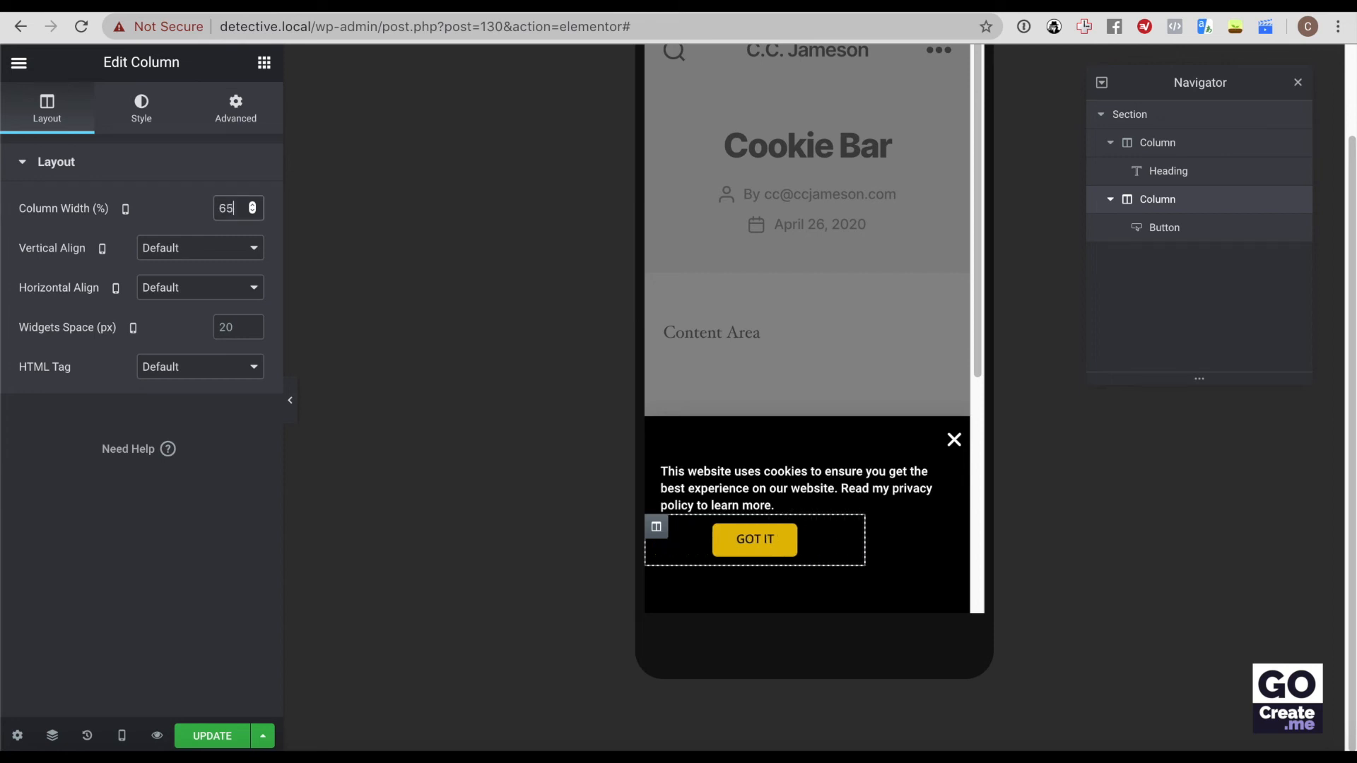
{"action": "key", "text": "Up"}
{"action": "key", "text": "Up"}
{"action": "key", "text": "Up"}
{"action": "key", "text": "Up"}
{"action": "key", "text": "Up"}
{"action": "key", "text": "Up"}
{"action": "key", "text": "Up"}
{"action": "key", "text": "Up"}
{"action": "key", "text": "Up"}
{"action": "key", "text": "Up"}
{"action": "key", "text": "Up"}
{"action": "key", "text": "Up"}
{"action": "key", "text": "Up"}
{"action": "key", "text": "Up"}
{"action": "key", "text": "Up"}
{"action": "key", "text": "Up"}
{"action": "key", "text": "Up"}
{"action": "key", "text": "Up"}
{"action": "key", "text": "Up"}
{"action": "key", "text": "Up"}
{"action": "key", "text": "Up"}
{"action": "key", "text": "Up"}
{"action": "key", "text": "Up"}
{"action": "key", "text": "Up"}
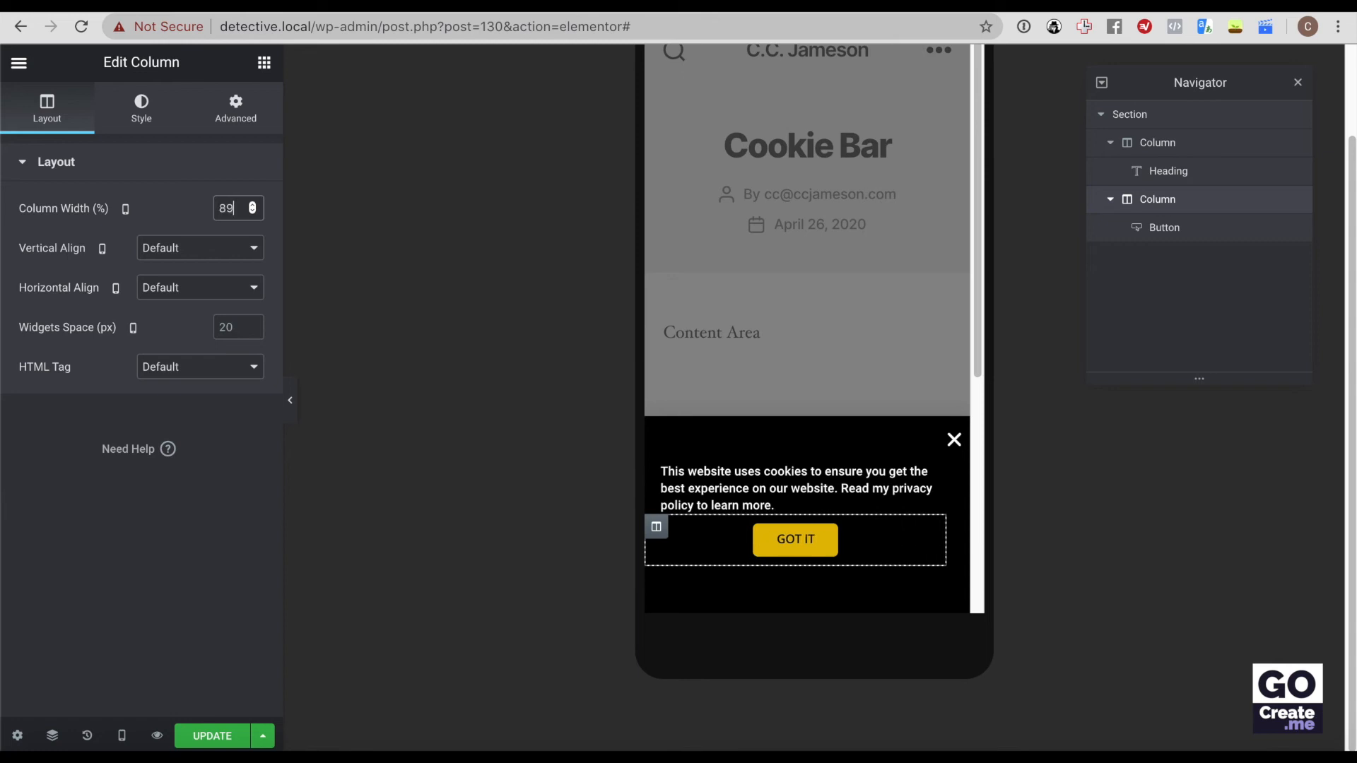
{"action": "key", "text": "Up"}
{"action": "key", "text": "Up"}
{"action": "key", "text": "Up"}
{"action": "key", "text": "Up"}
{"action": "key", "text": "Up"}
{"action": "key", "text": "Up"}
{"action": "key", "text": "Up"}
{"action": "key", "text": "Up"}
{"action": "key", "text": "Up"}
{"action": "key", "text": "Up"}
{"action": "key", "text": "Up"}
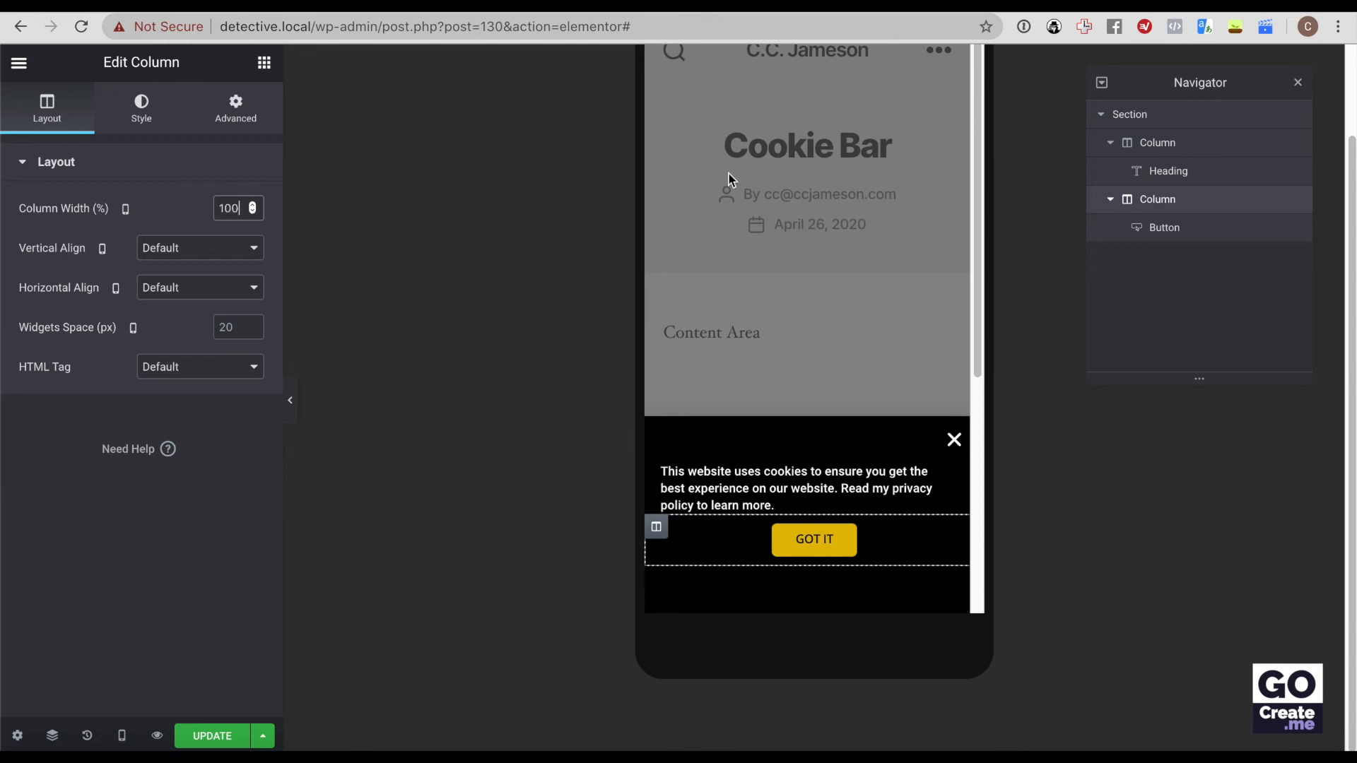
Step: Set the Got It button's mobile alignment to justified so it fills its column
{"action": "left_click", "coordinate": [1194, 231]}
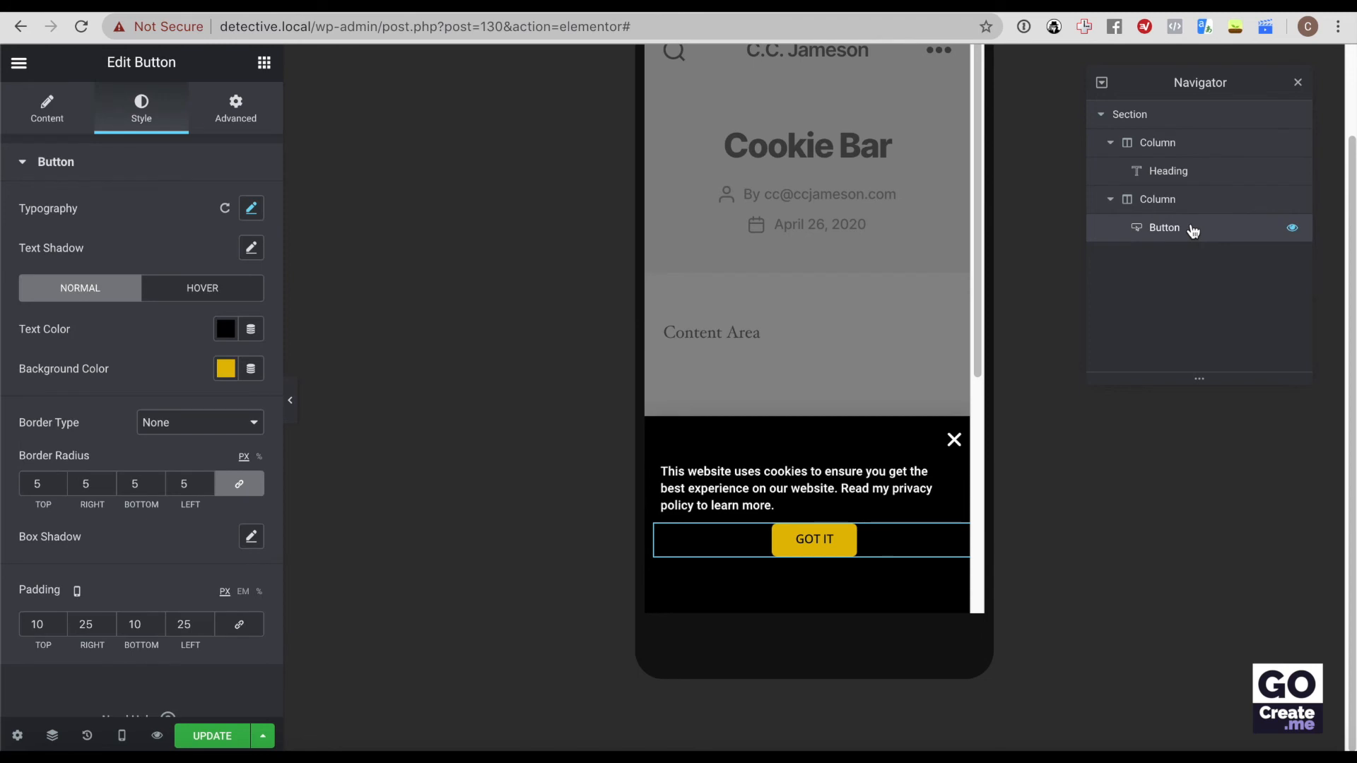
{"action": "left_click", "coordinate": [46, 103]}
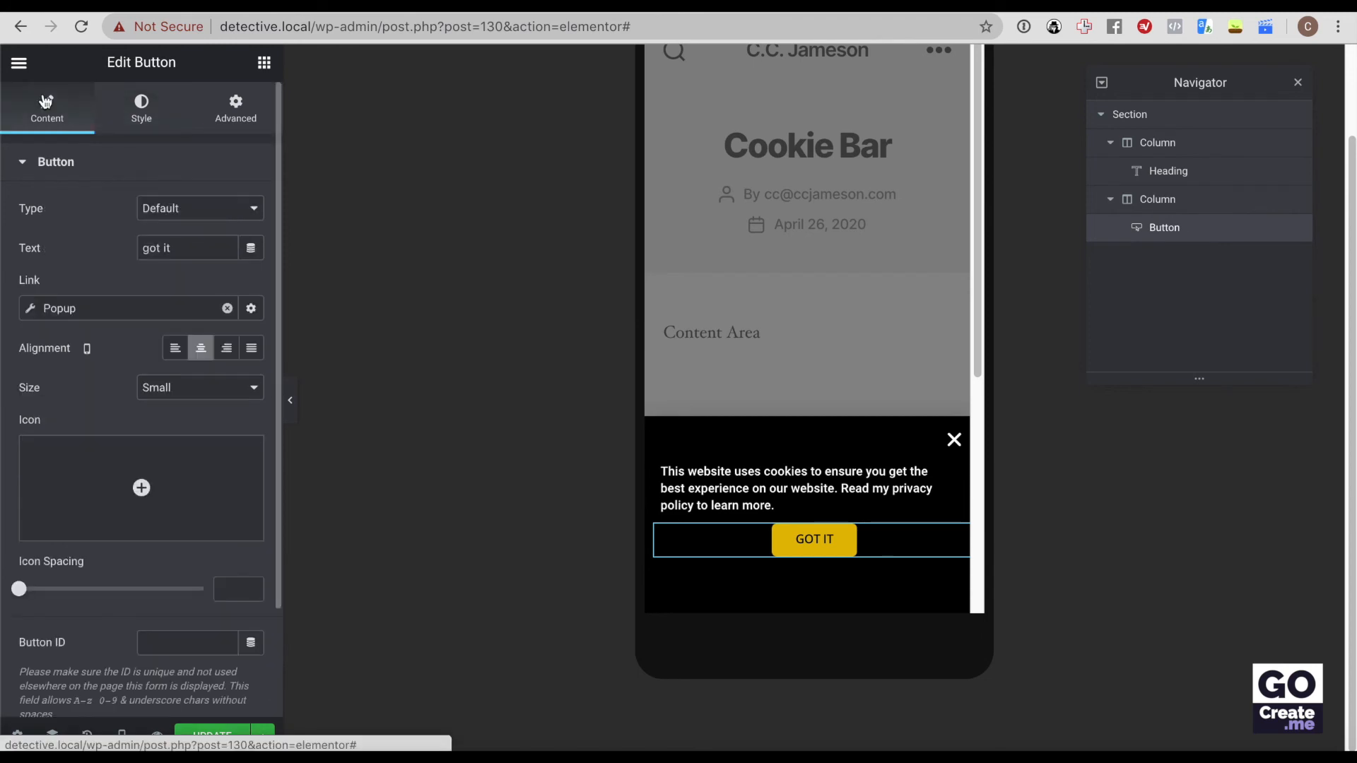
{"action": "left_click", "coordinate": [252, 351]}
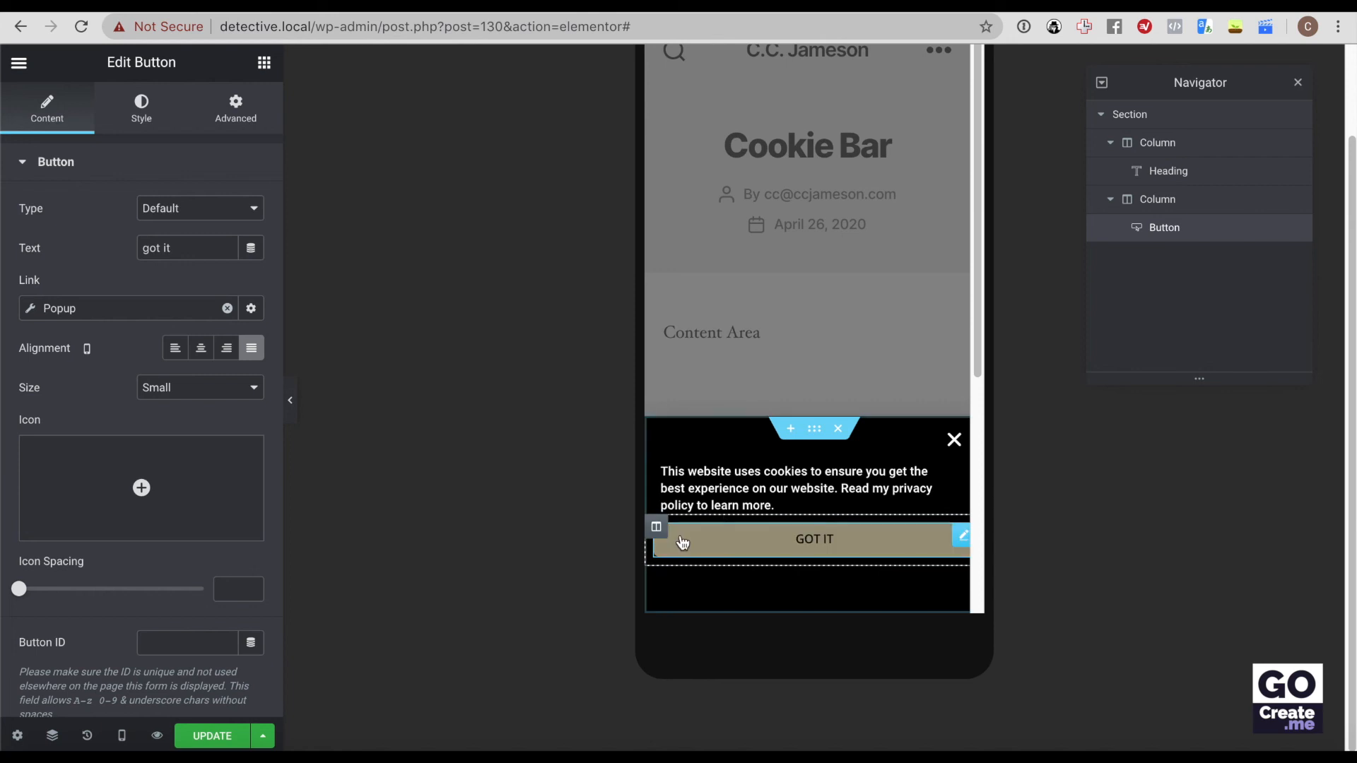
Step: Give the button's column 20 px mobile padding on all sides, unlink the values and set the right padding to 30 px
{"action": "left_click", "coordinate": [1206, 200]}
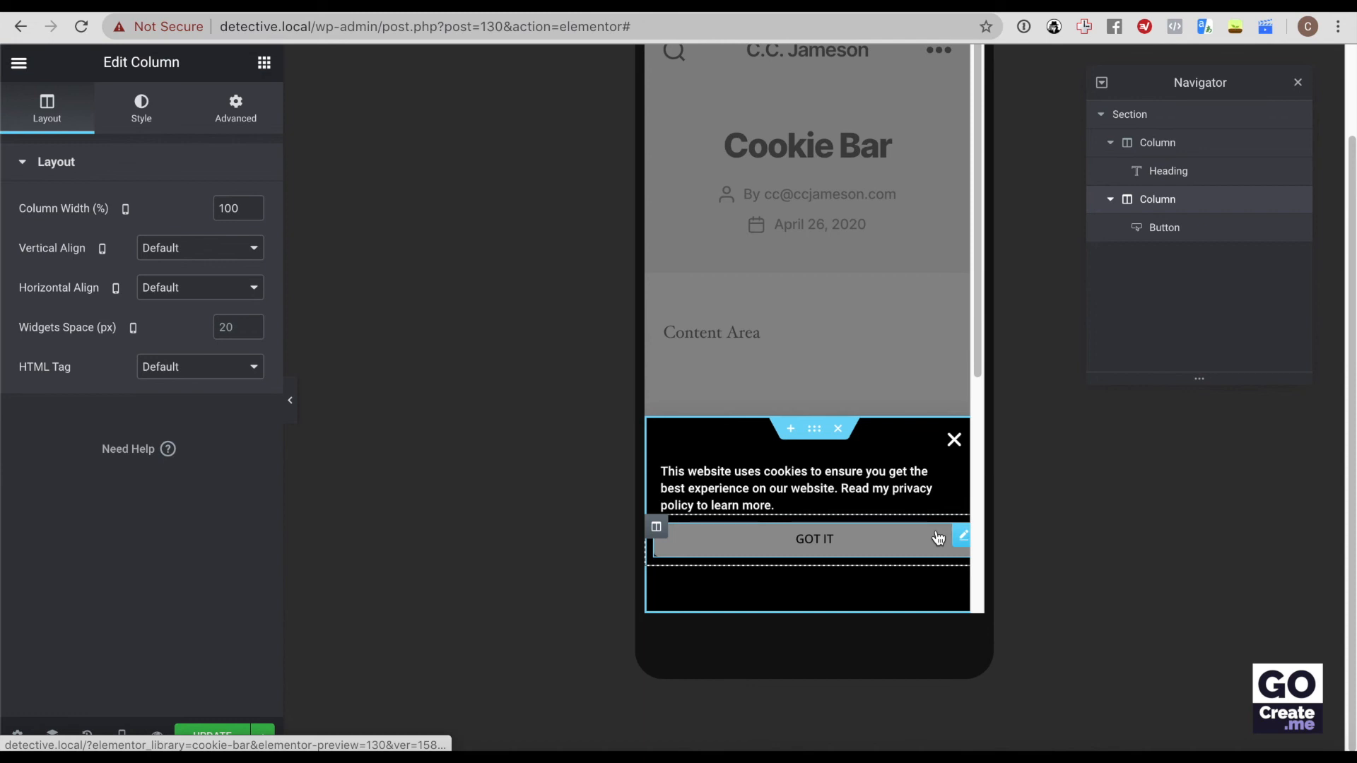
{"action": "left_click", "coordinate": [242, 108]}
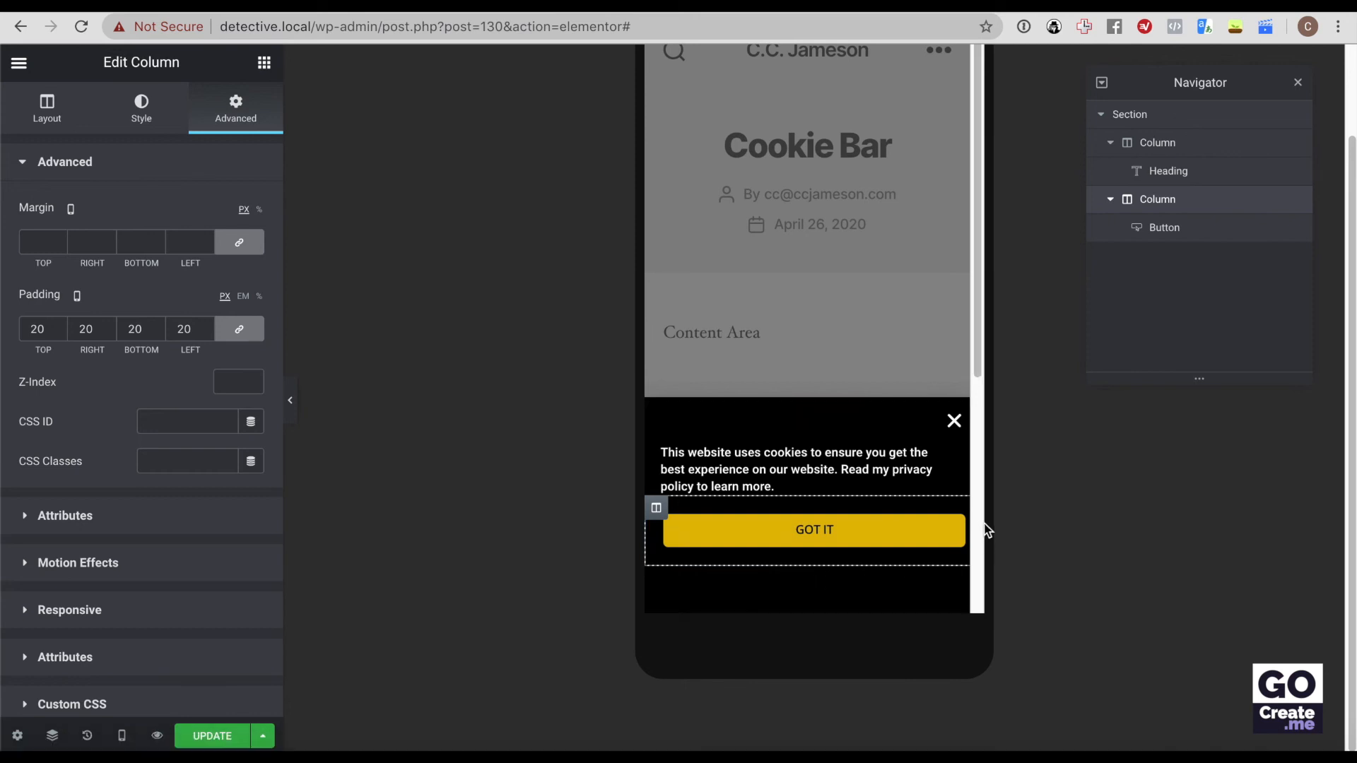
{"action": "left_click", "coordinate": [246, 337]}
{"action": "left_click", "coordinate": [88, 333]}
{"action": "key", "text": "BackSpace"}
{"action": "type", "text": "3"}
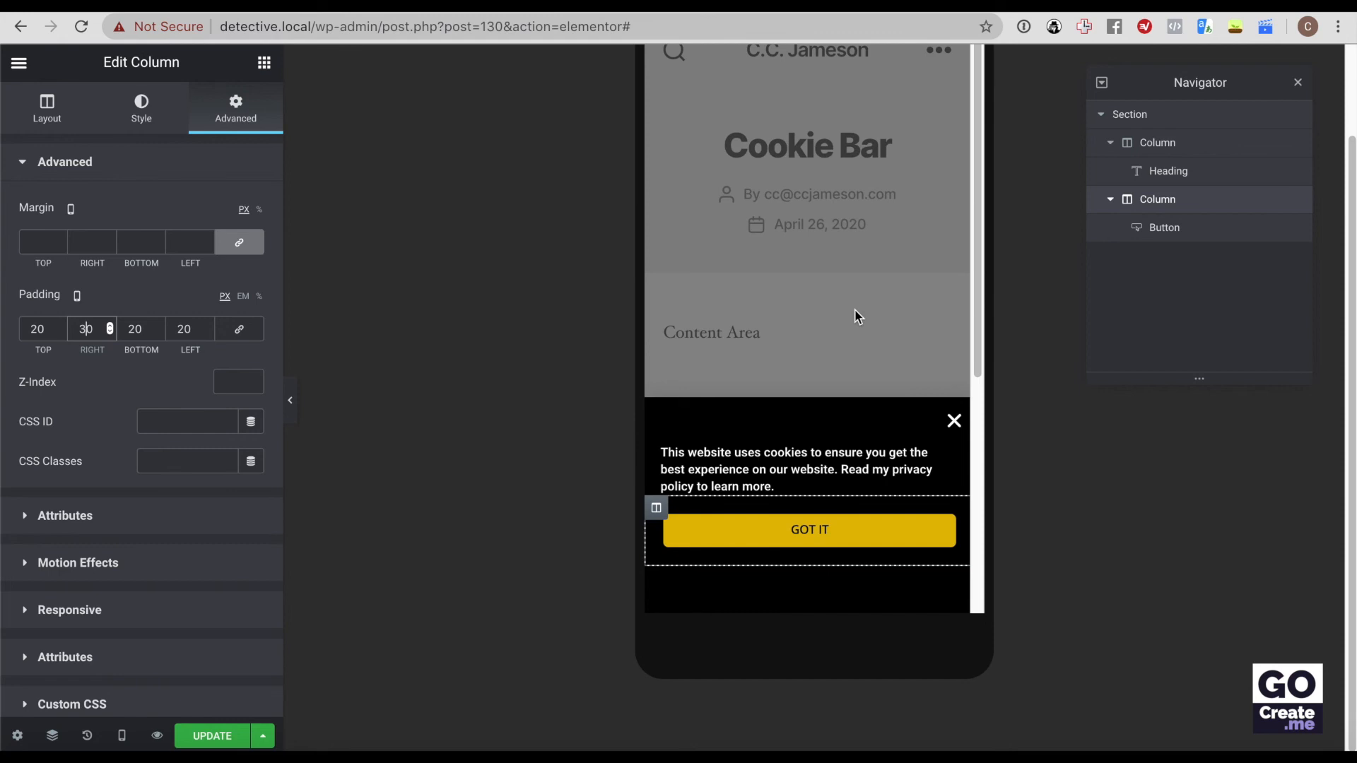
Step: Set the cookie notice heading's mobile font size to 17 px and update the popup
{"action": "left_click", "coordinate": [864, 461]}
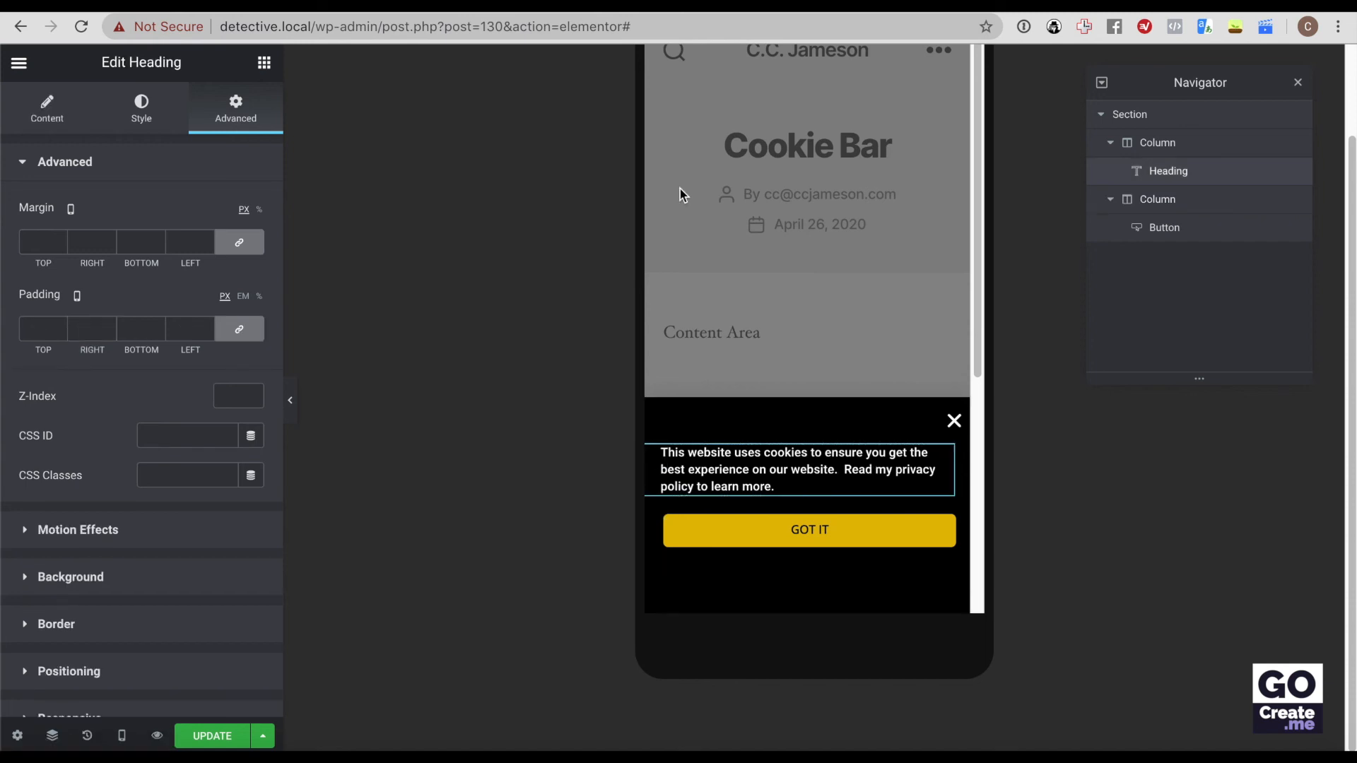
{"action": "left_click", "coordinate": [141, 109]}
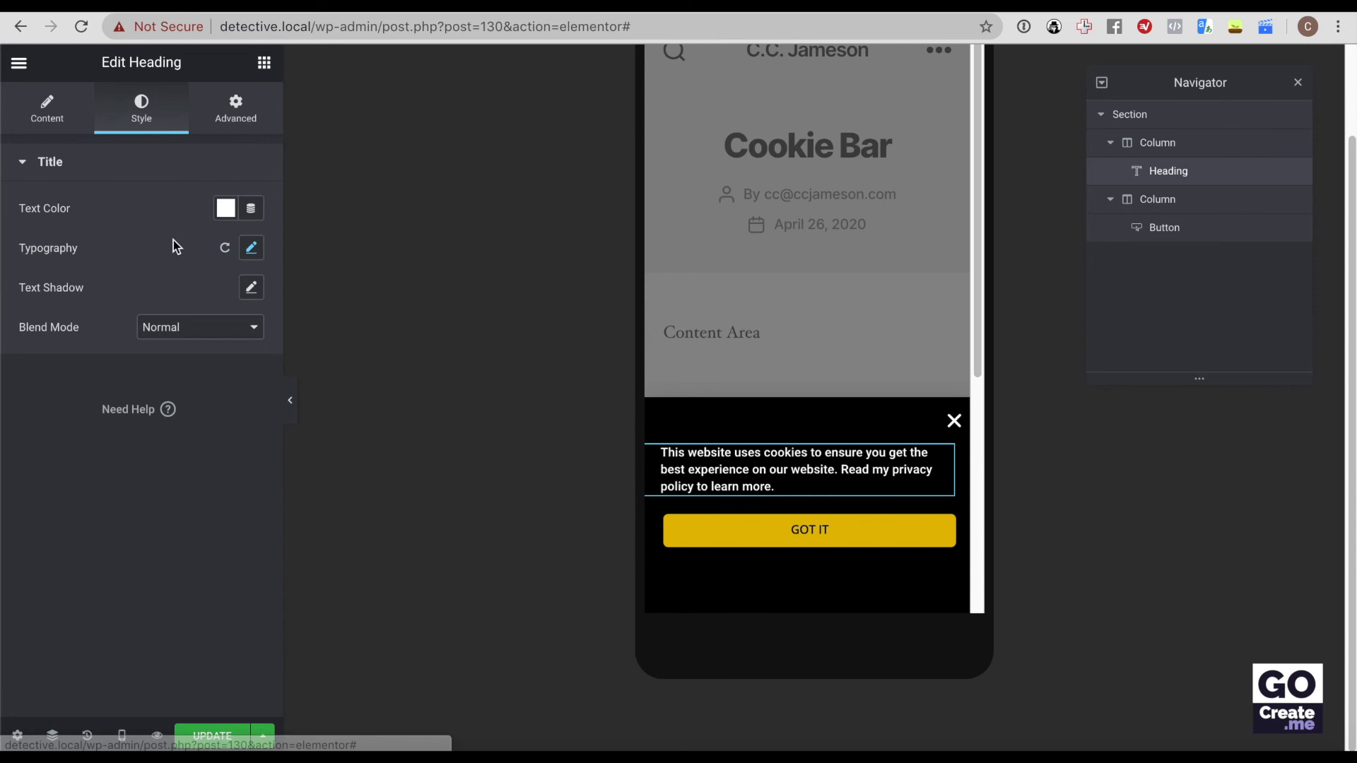
{"action": "left_click", "coordinate": [252, 249]}
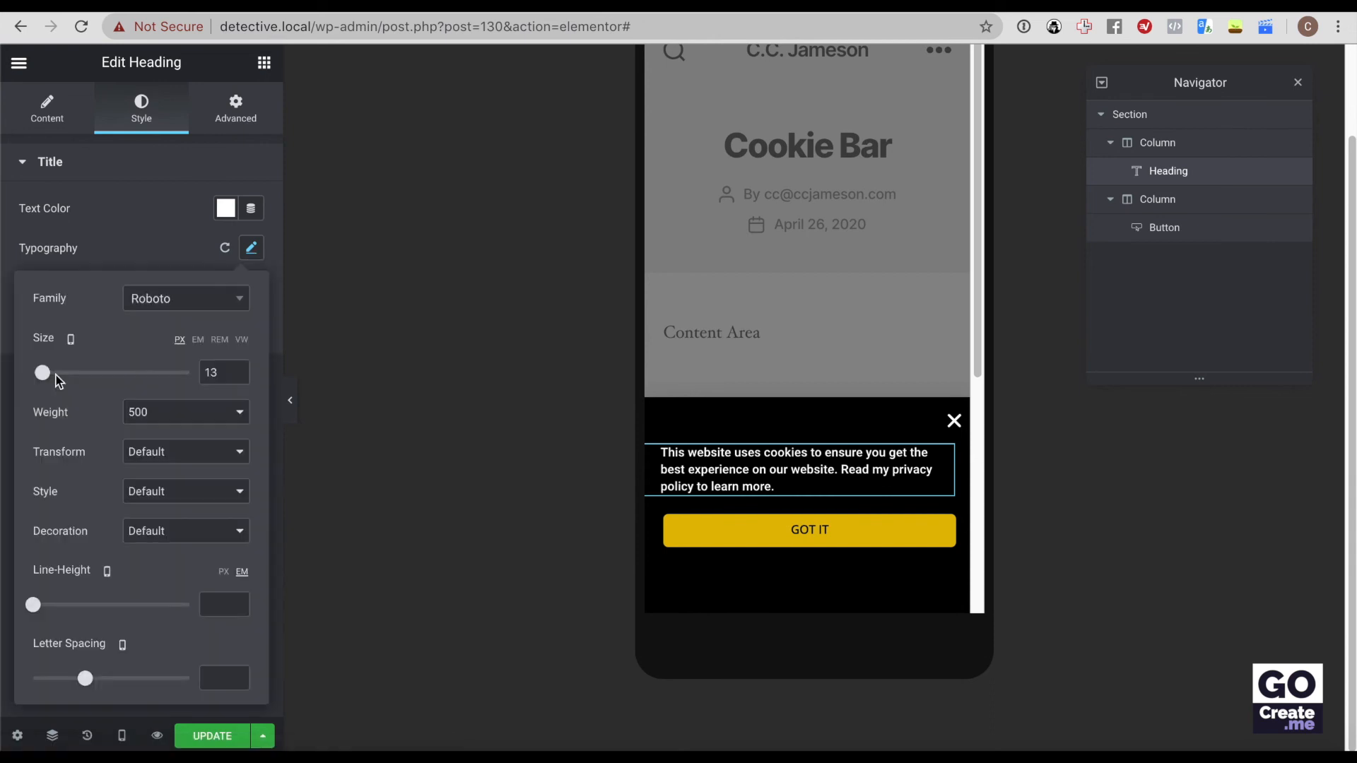
{"action": "left_click", "coordinate": [50, 374]}
{"action": "left_click_drag", "start_coordinate": [50, 375], "coordinate": [49, 375]}
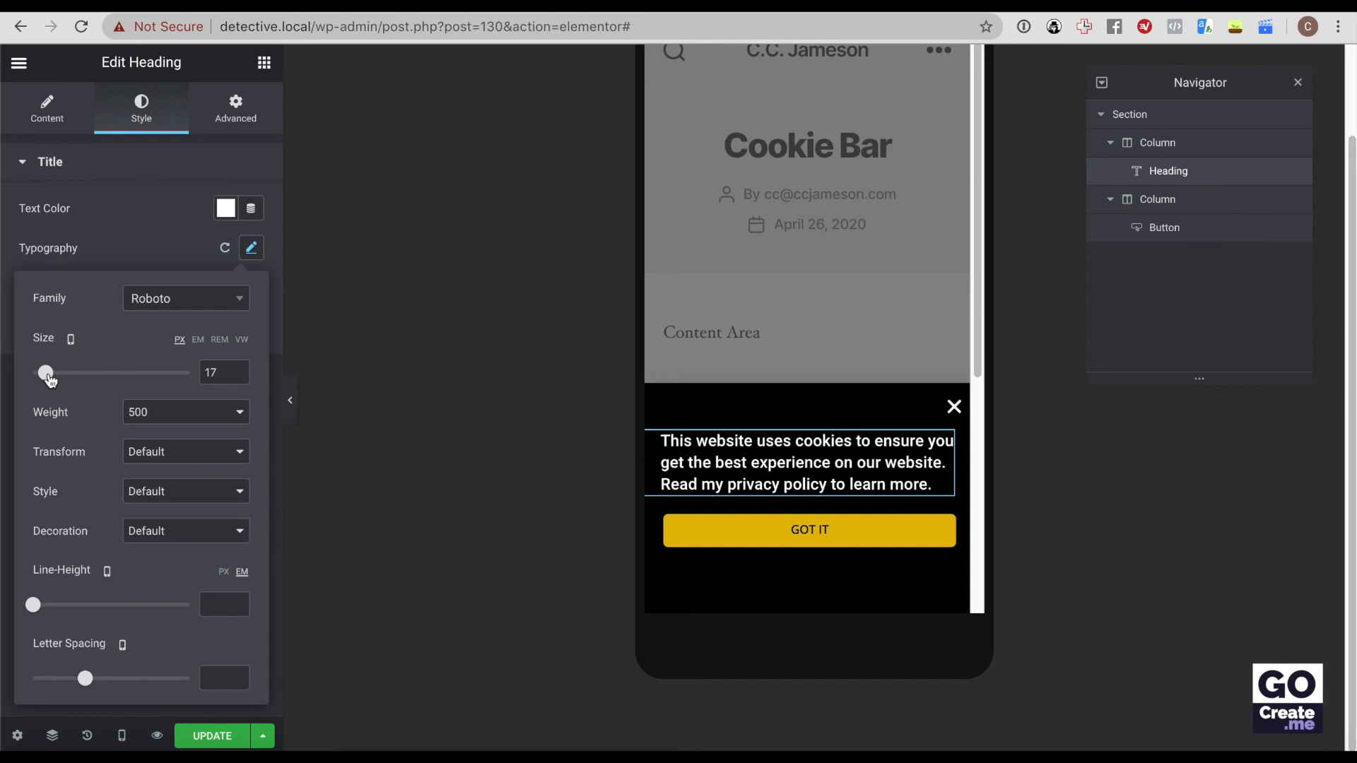
{"action": "left_click", "coordinate": [332, 549]}
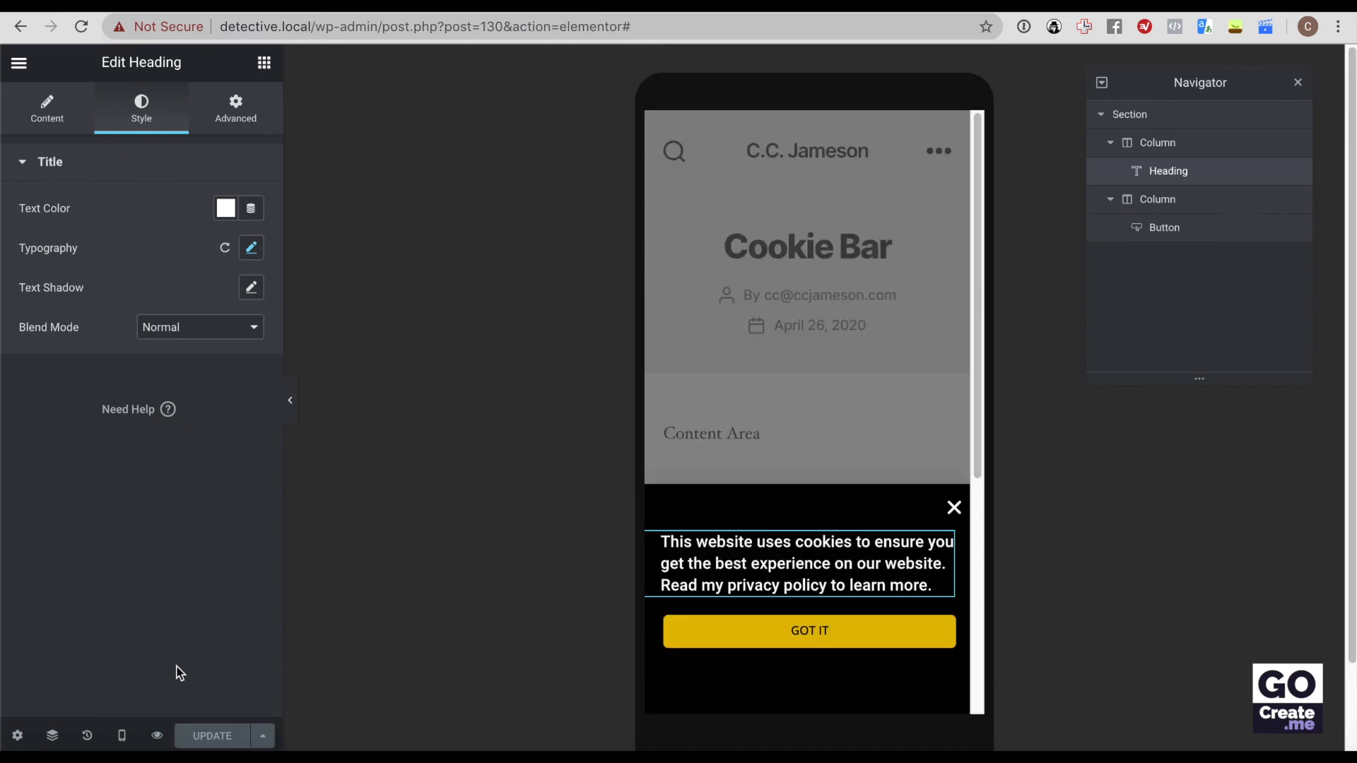
Step: Check the cookie bar's layout in the tablet preview
{"action": "left_click", "coordinate": [122, 736]}
{"action": "left_click", "coordinate": [115, 656]}
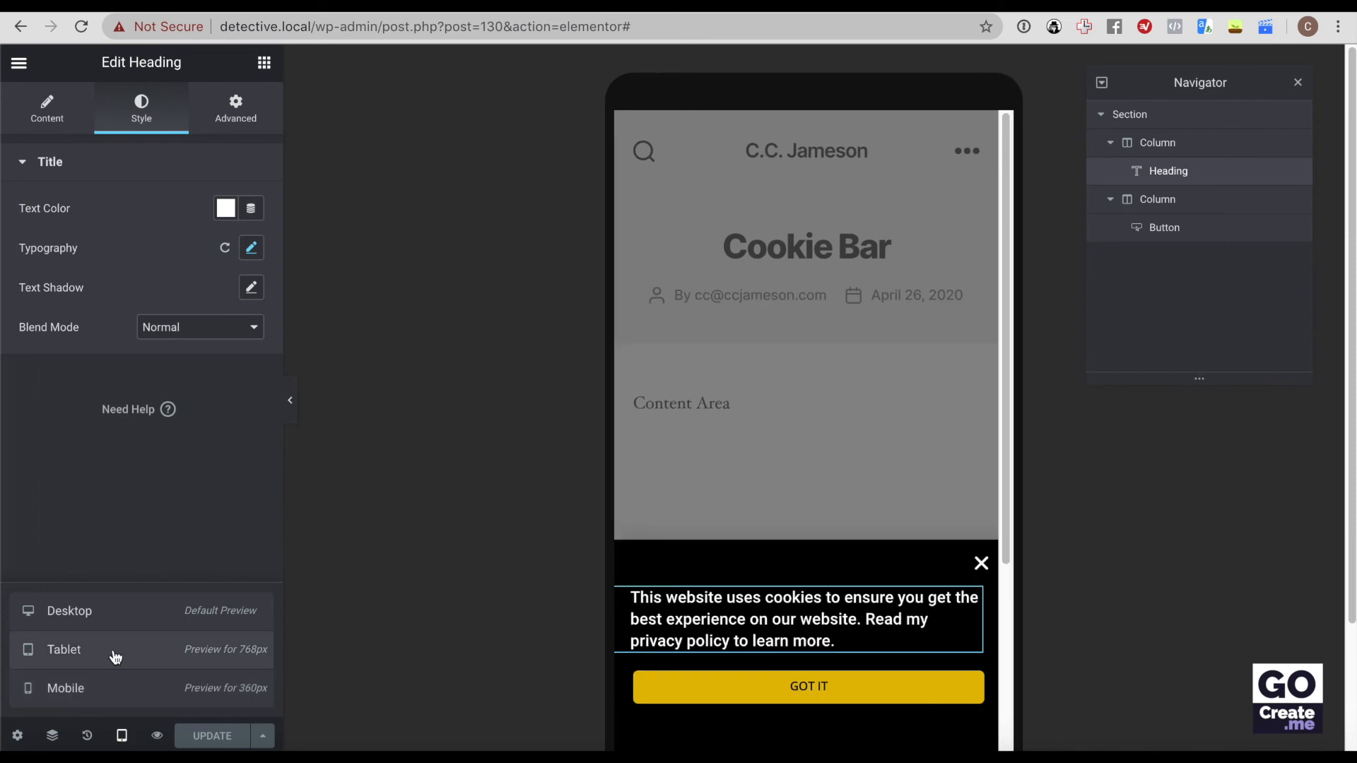
{"action": "scroll", "coordinate": [518, 210], "scroll_direction": "down", "scroll_amount": 5}
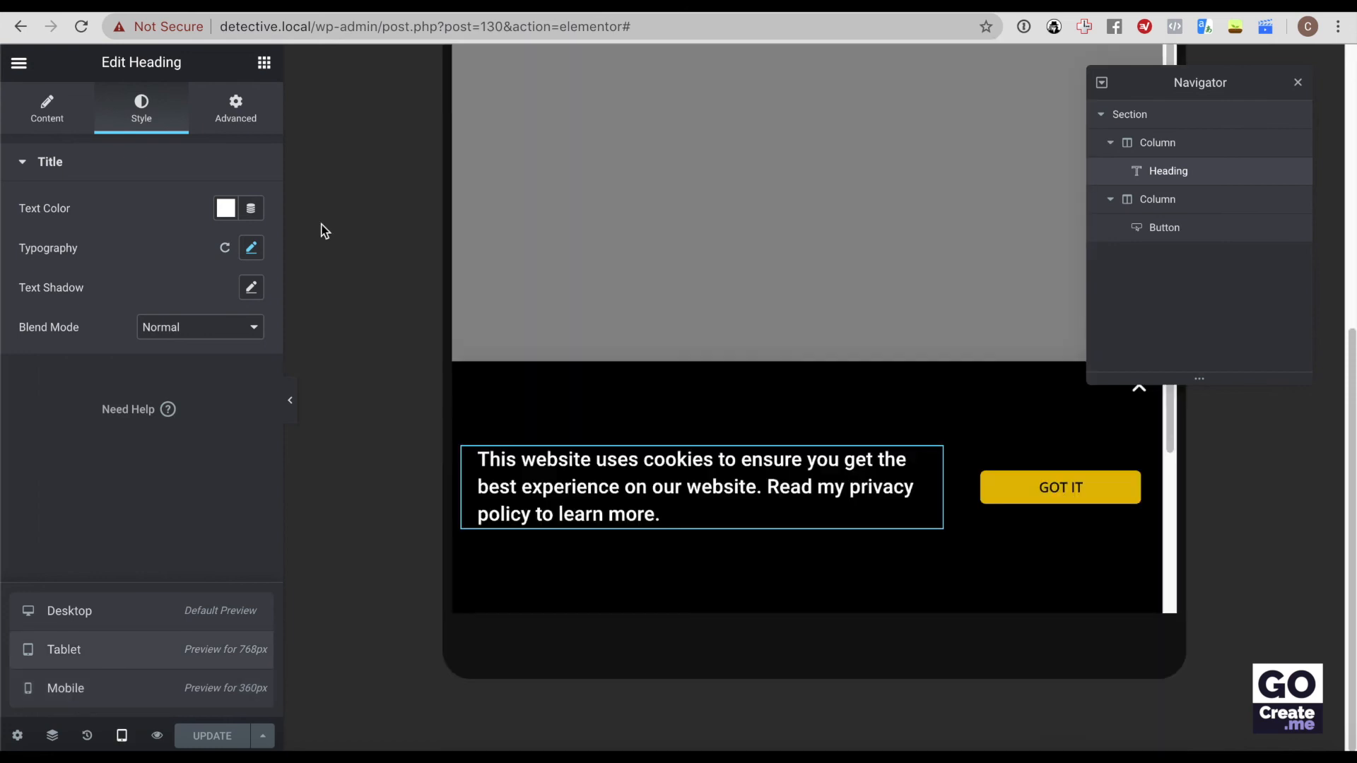
{"action": "left_click", "coordinate": [128, 687]}
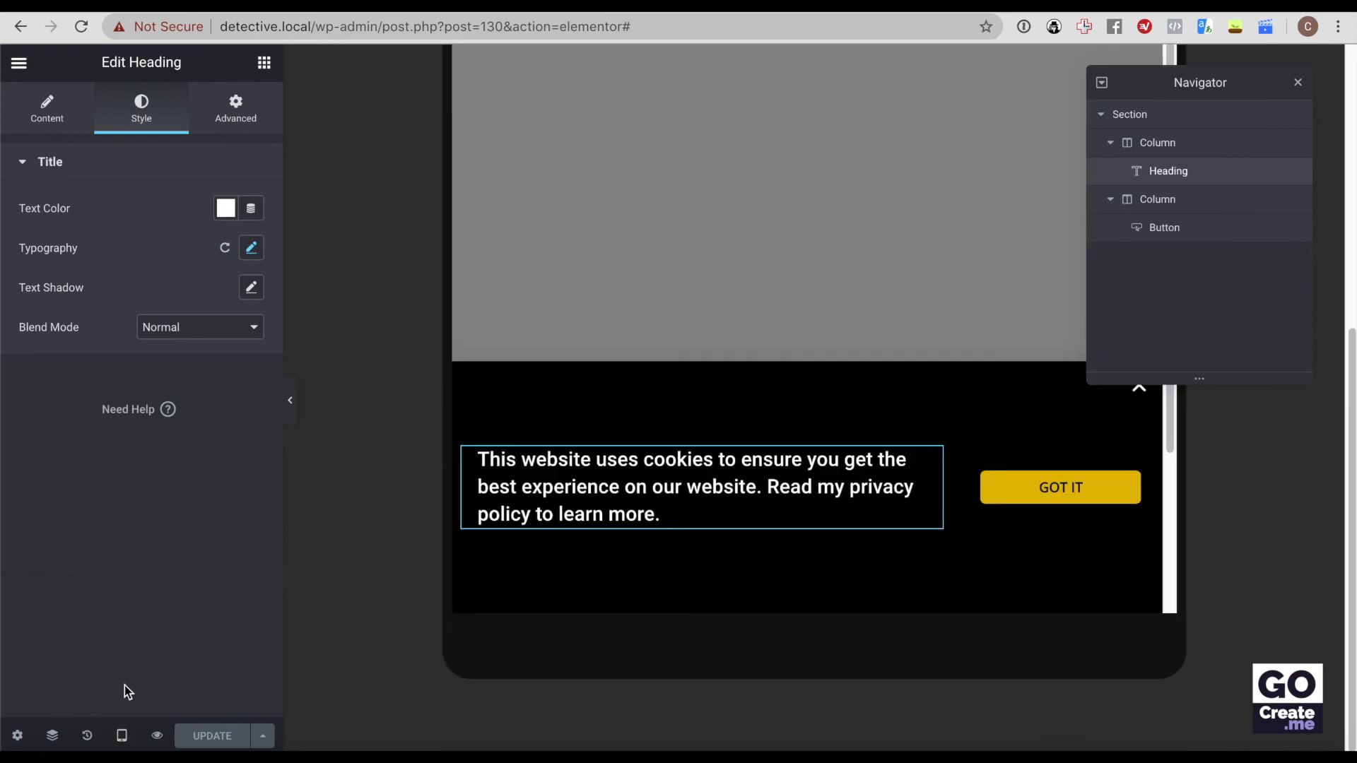
Step: In the desktop preview, align the cookie notice heading's text to the left
{"action": "left_click", "coordinate": [122, 736]}
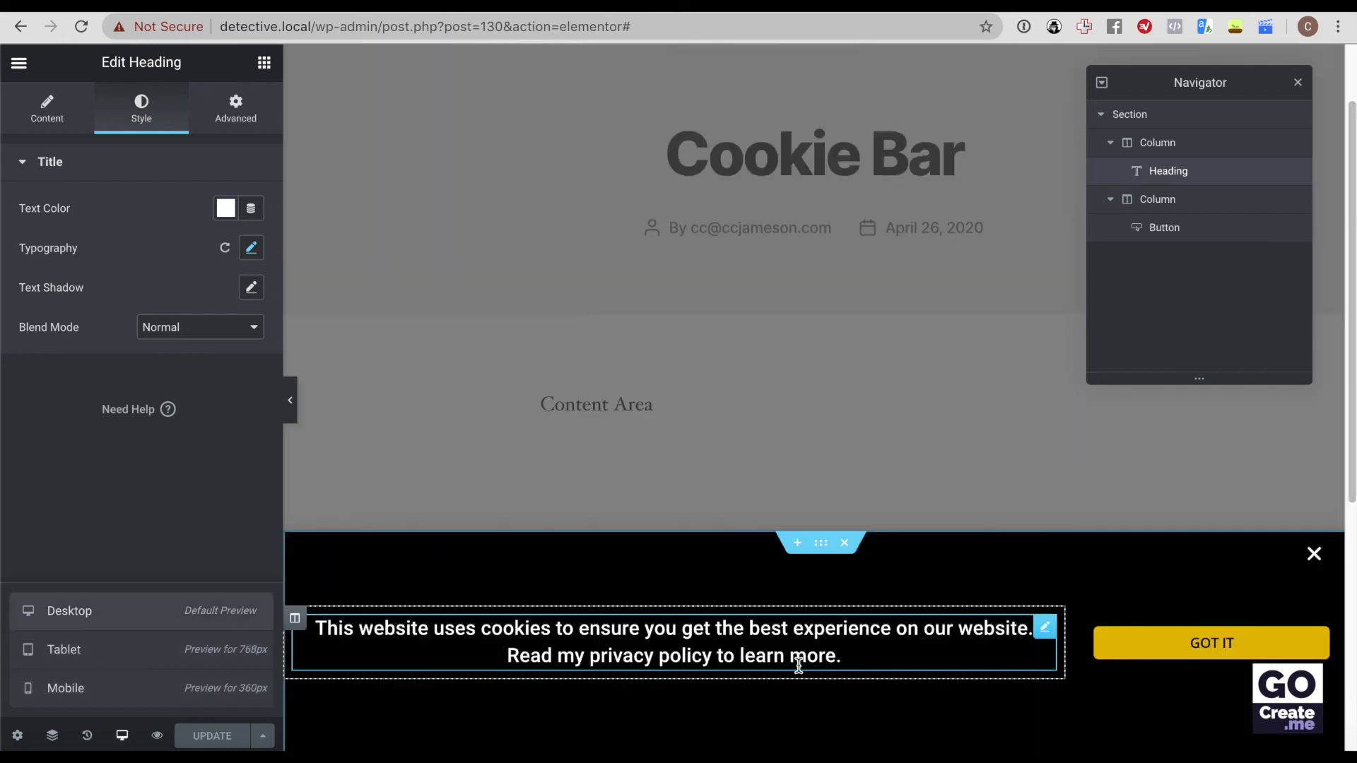
{"action": "left_click", "coordinate": [1138, 173]}
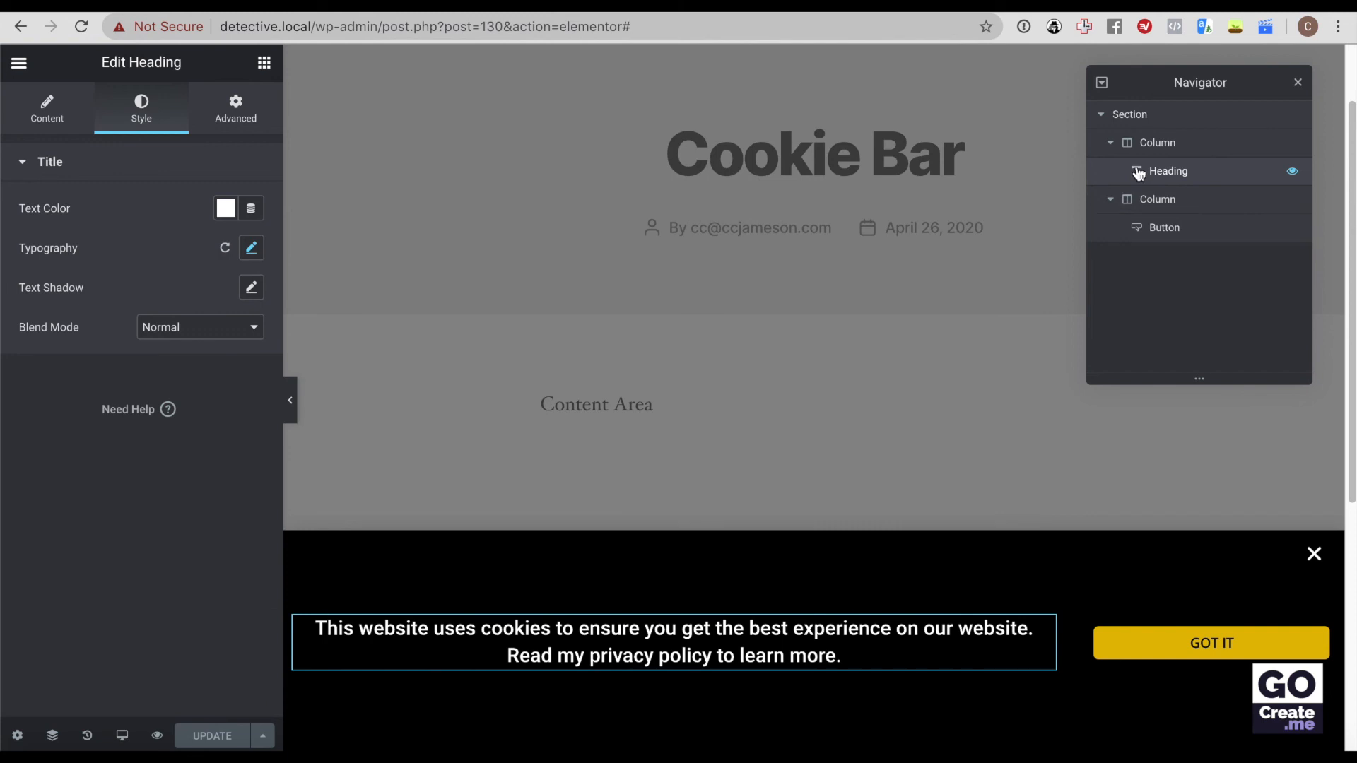
{"action": "left_click", "coordinate": [45, 126]}
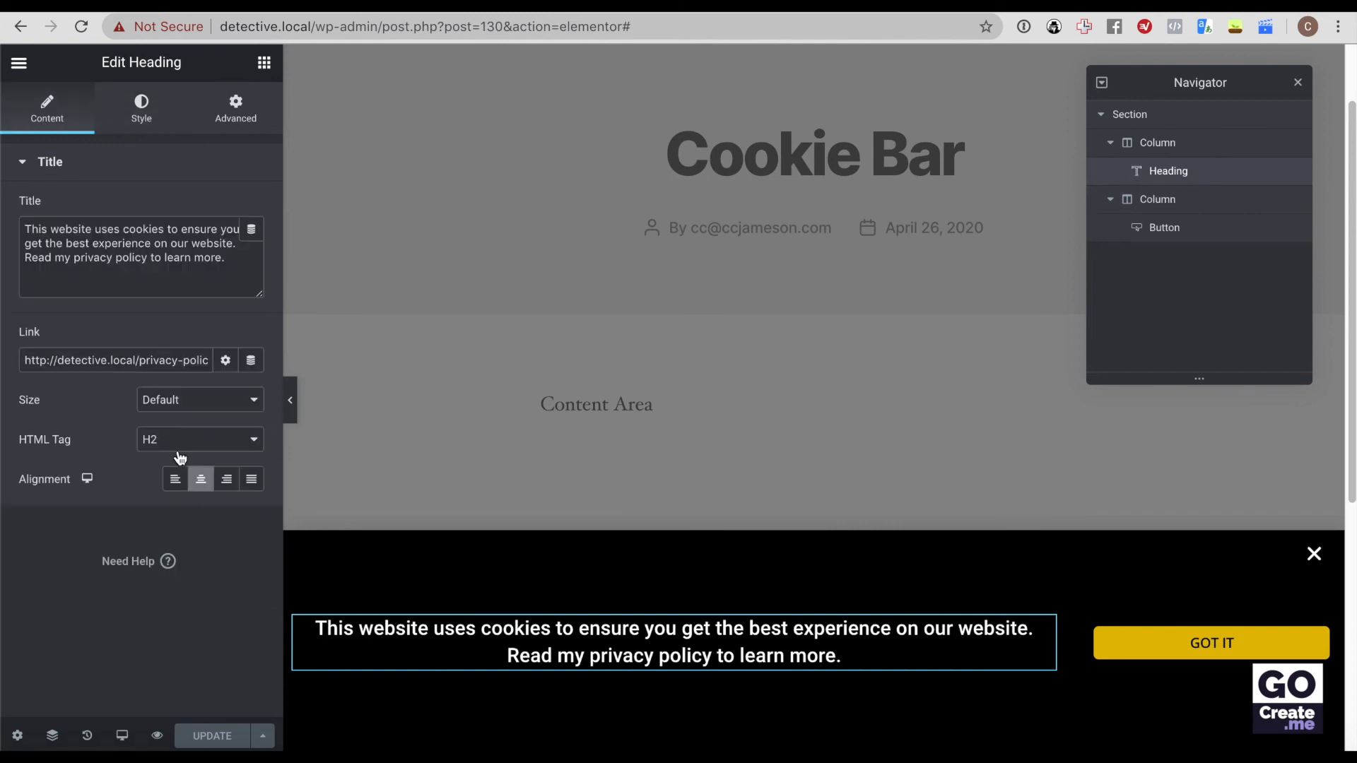
{"action": "left_click", "coordinate": [176, 479]}
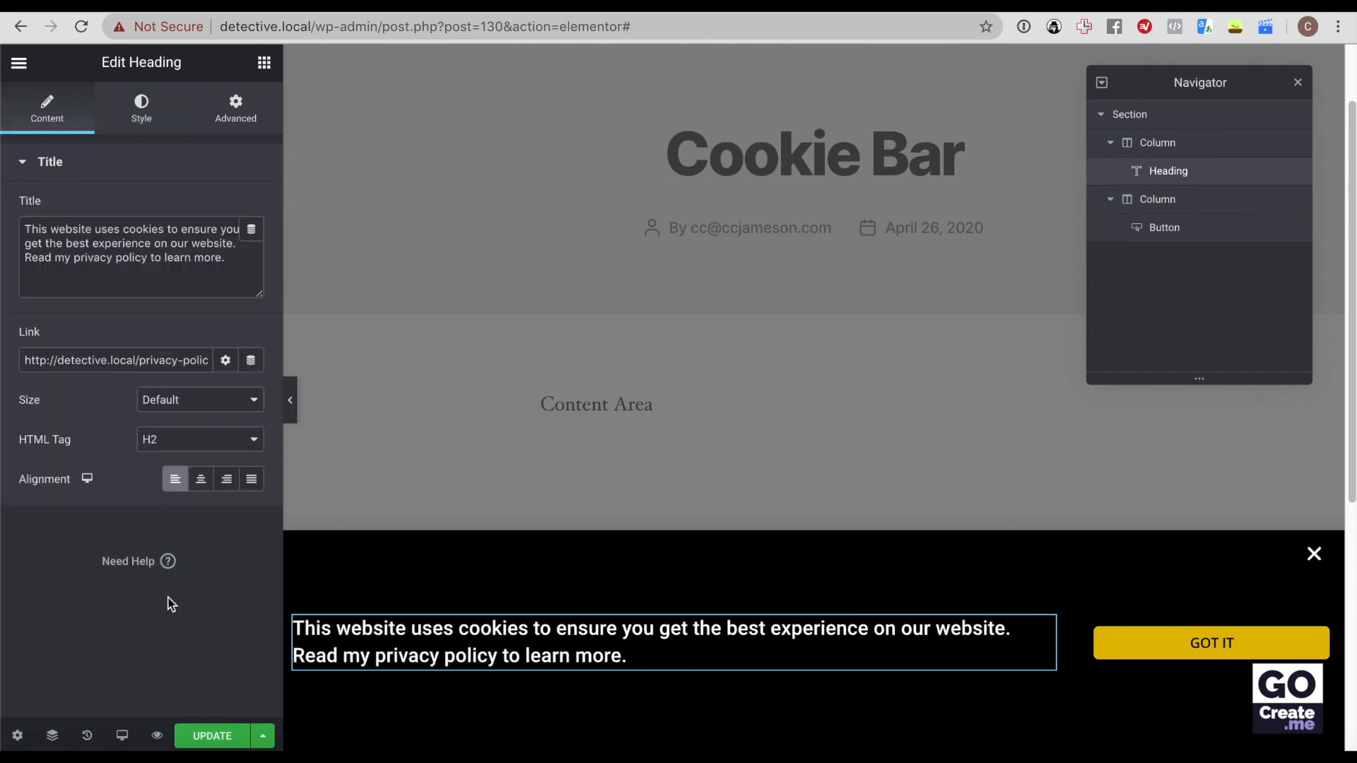
Step: Review the heading's text alignment in the tablet preview
{"action": "left_click", "coordinate": [87, 480]}
{"action": "left_click", "coordinate": [88, 502]}
{"action": "scroll", "coordinate": [373, 309], "scroll_direction": "down", "scroll_amount": 3}
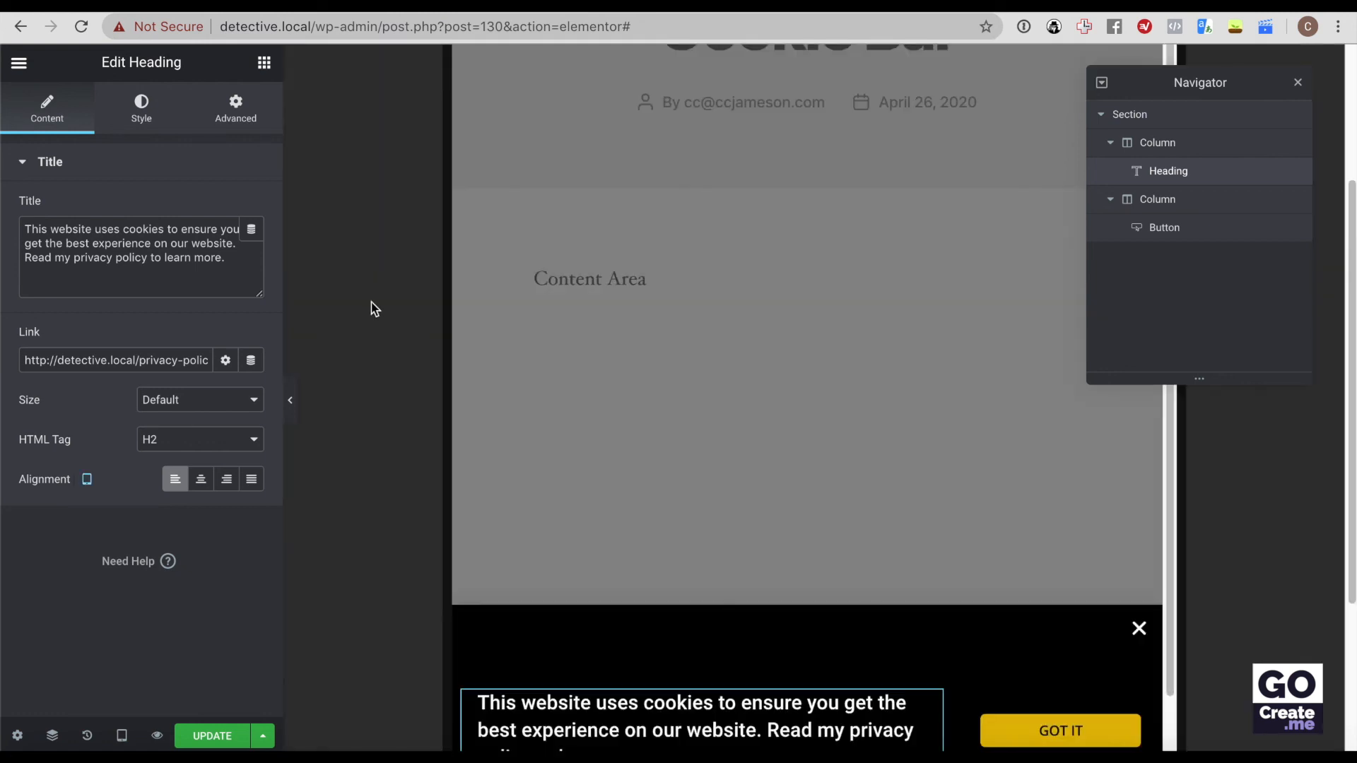
{"action": "scroll", "coordinate": [372, 302], "scroll_direction": "down", "scroll_amount": 3}
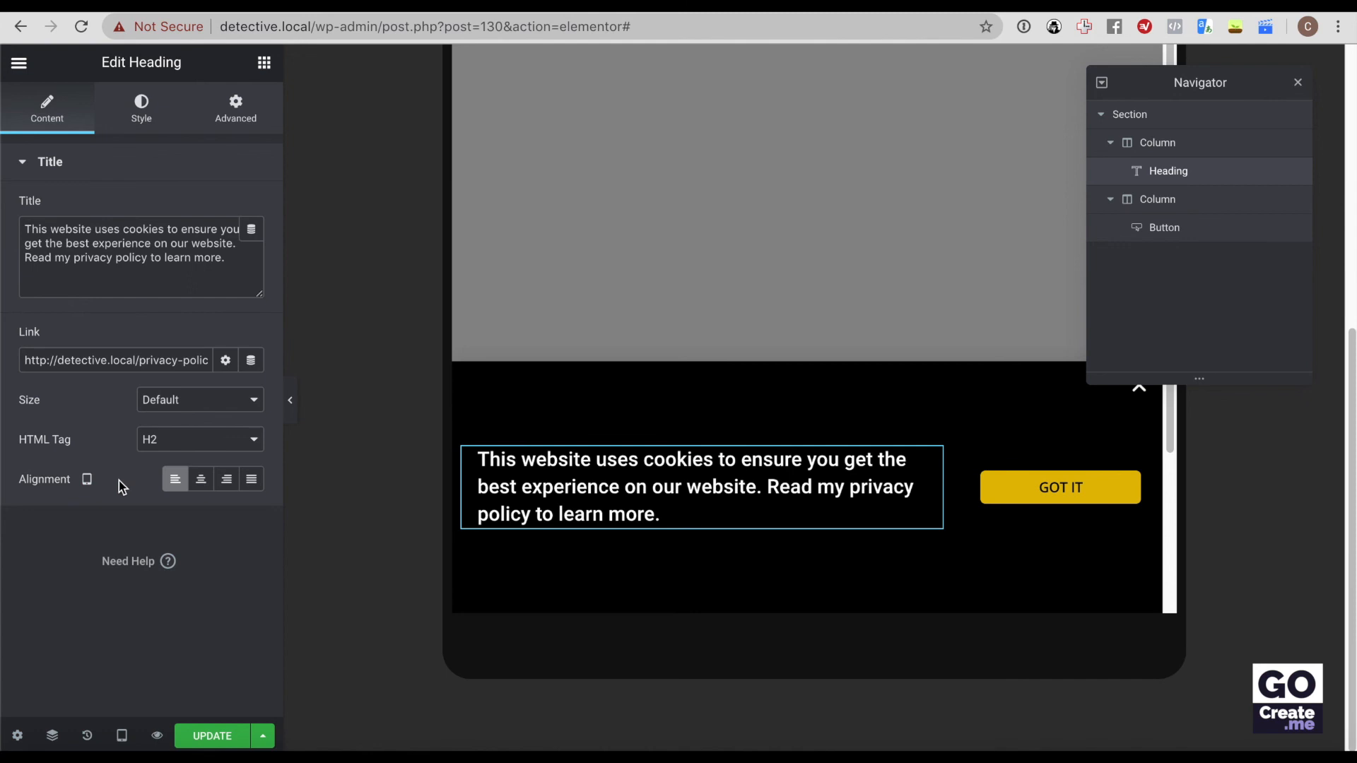
Step: In the mobile preview, try centring the heading's text and set it back to left alignment
{"action": "left_click", "coordinate": [88, 499]}
{"action": "left_click", "coordinate": [202, 480]}
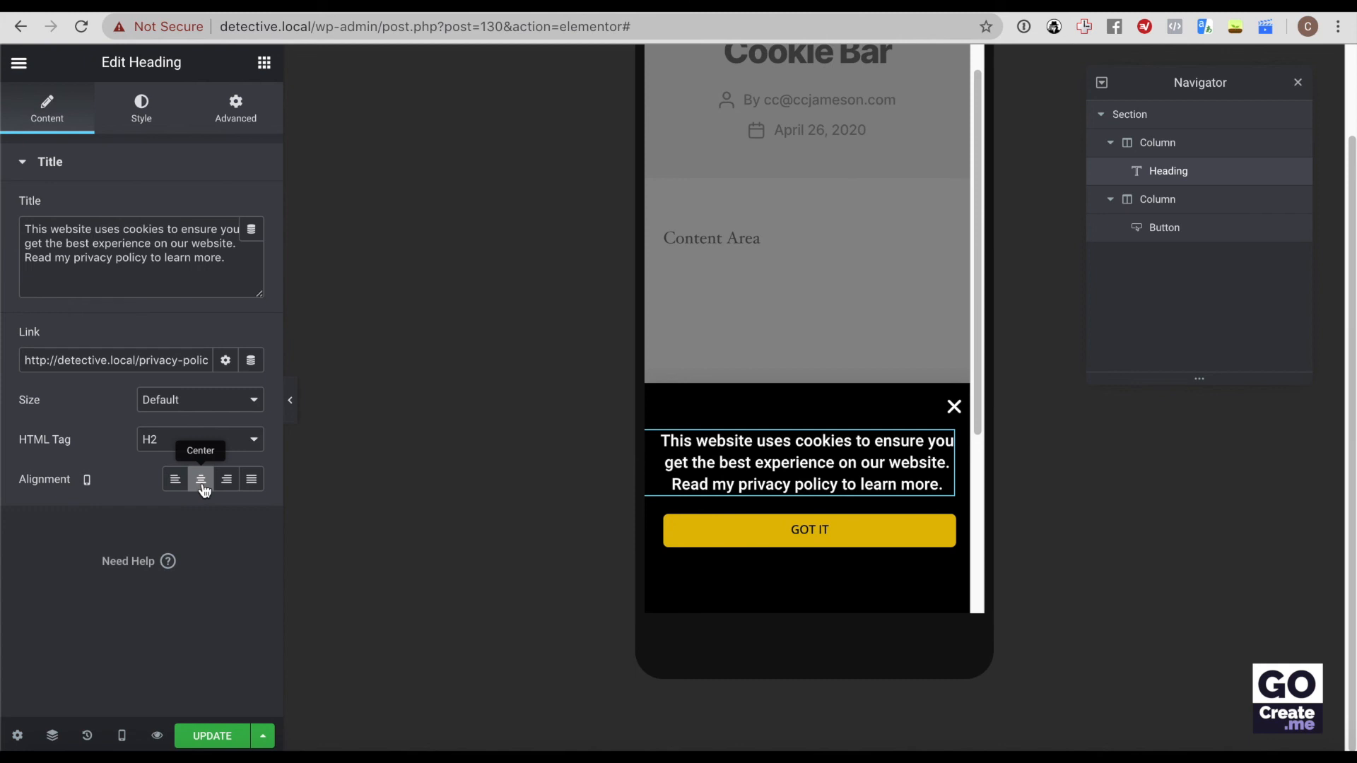
{"action": "left_click", "coordinate": [175, 481]}
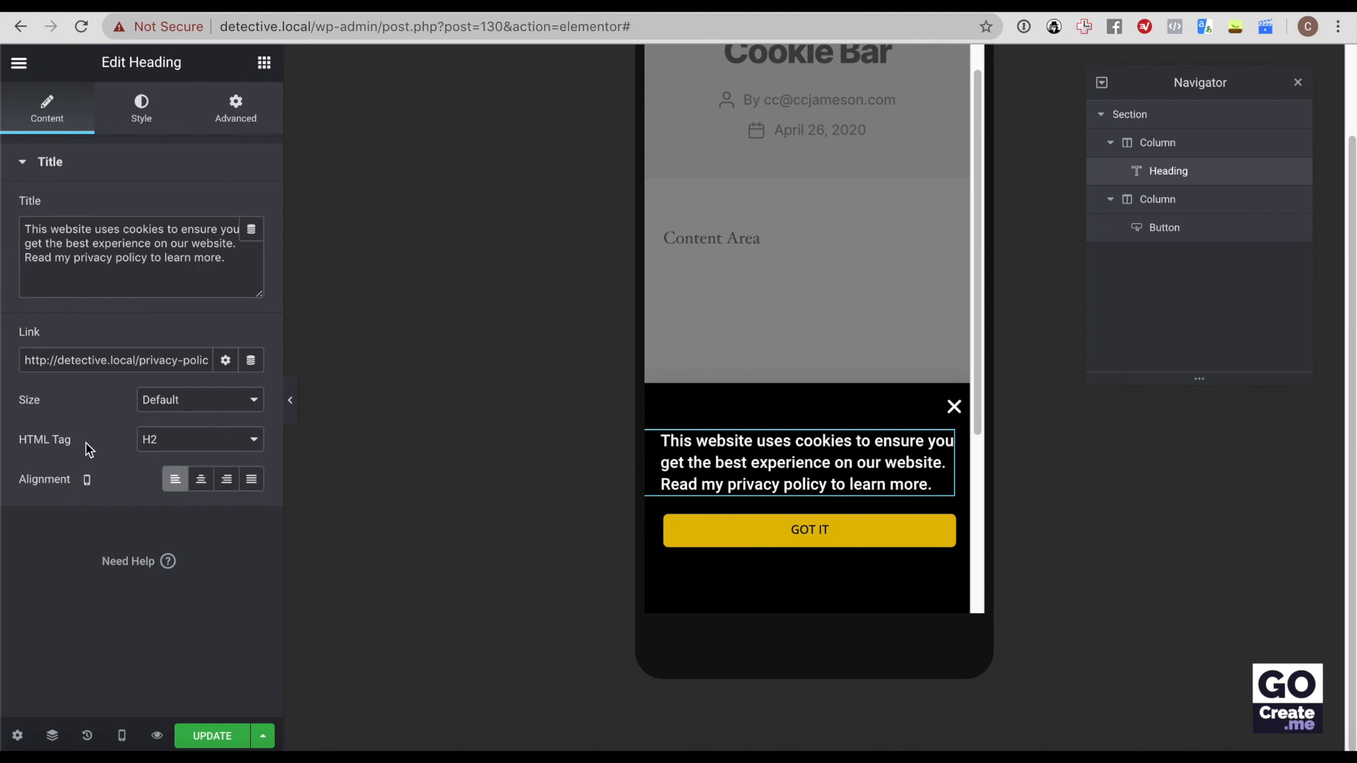
Step: Return the editor to the desktop preview and update the popup with the heading alignment changes
{"action": "left_click", "coordinate": [87, 487]}
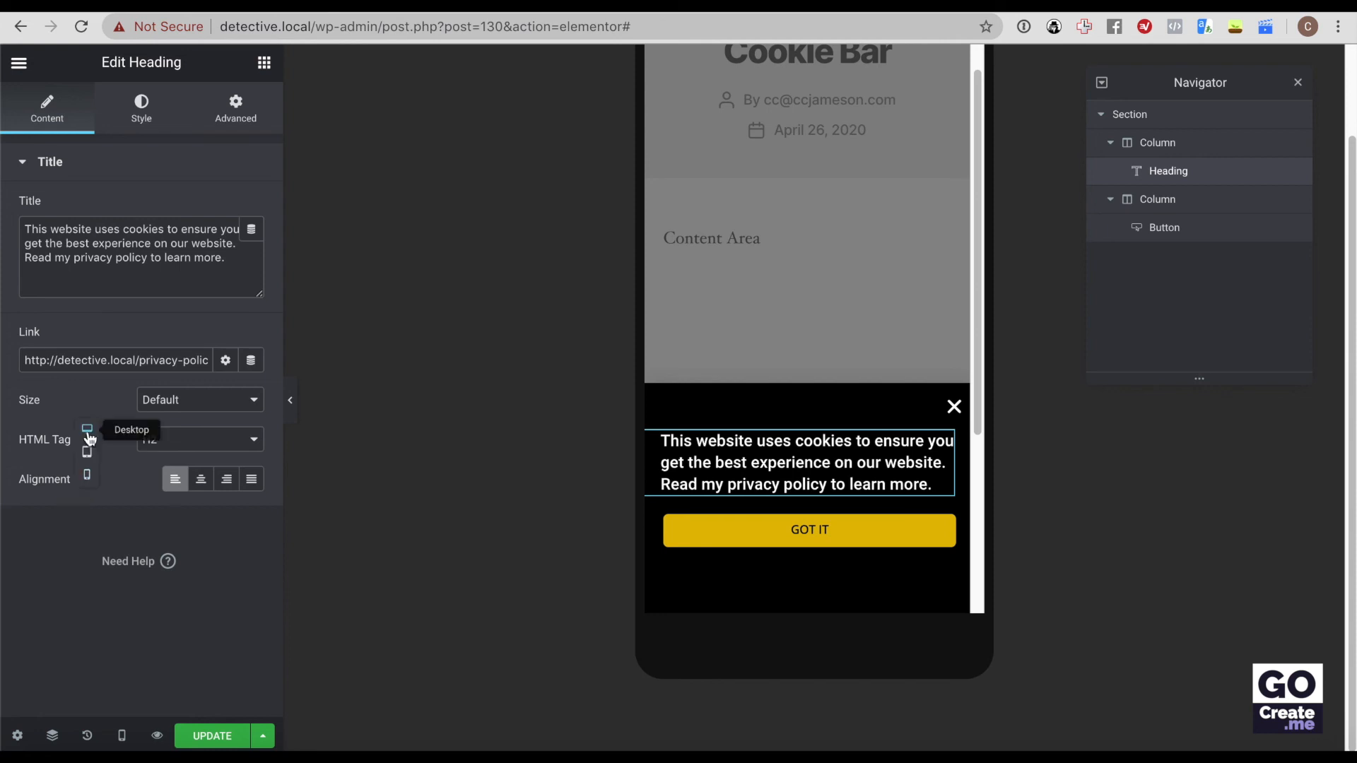
{"action": "left_click", "coordinate": [87, 429]}
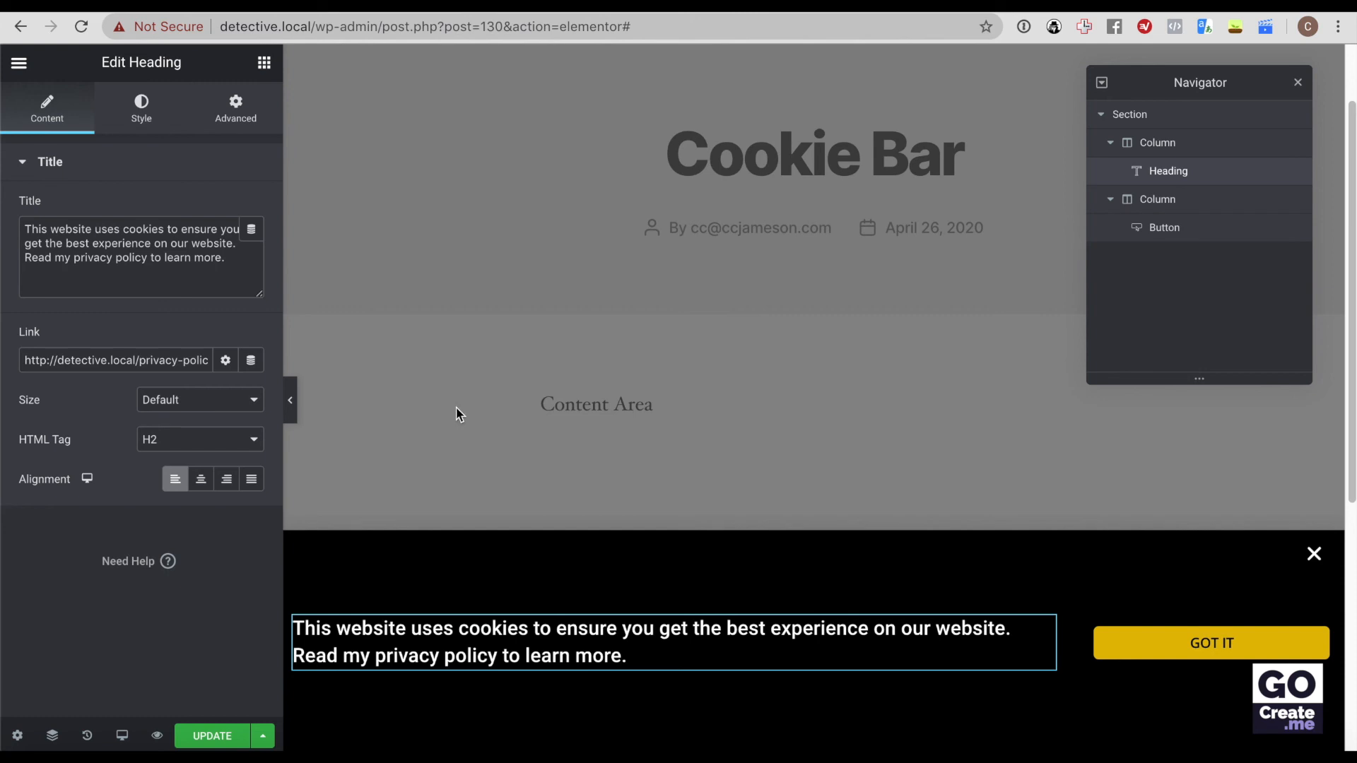
{"action": "left_click", "coordinate": [211, 738]}
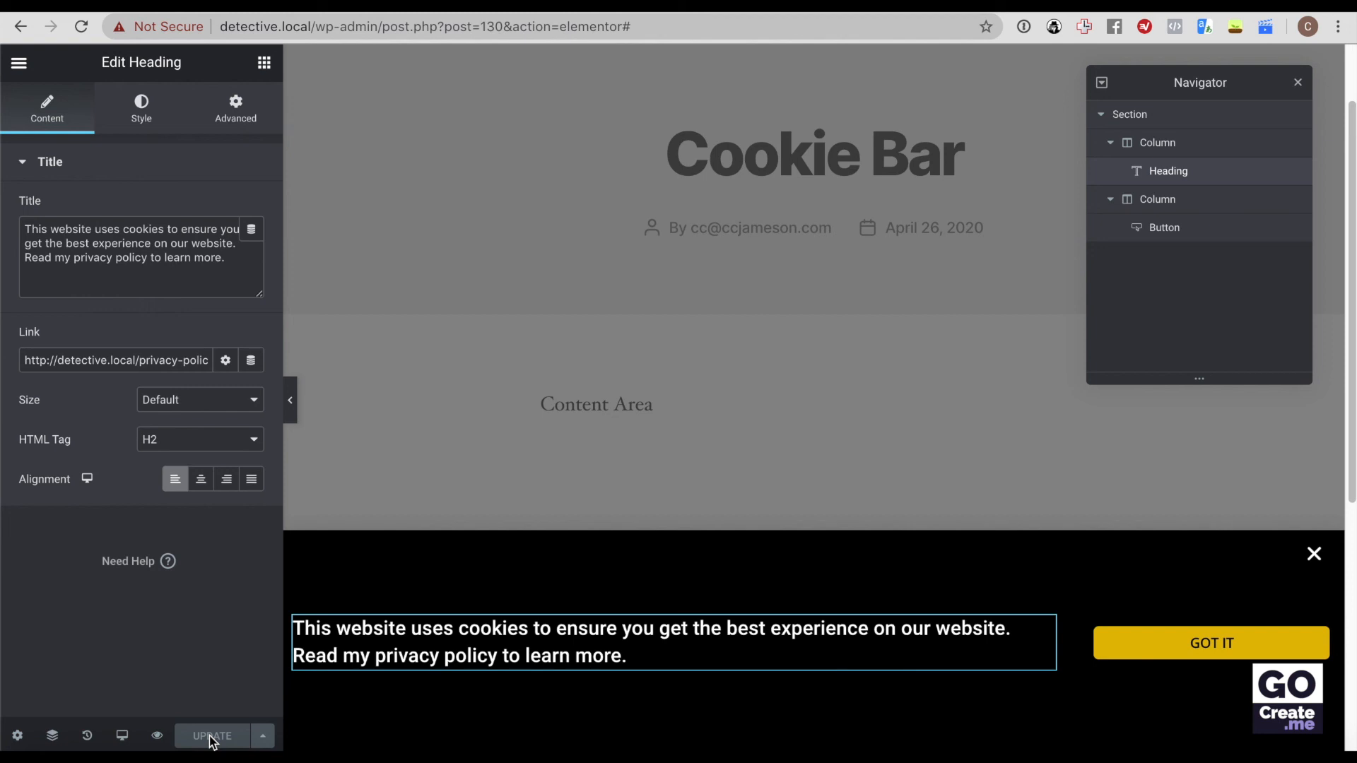
Step: Remove the display condition excluding all pages, keep Include Entire Site, and save the publish settings with the triggers and advanced rules unchanged
{"action": "left_click", "coordinate": [263, 738]}
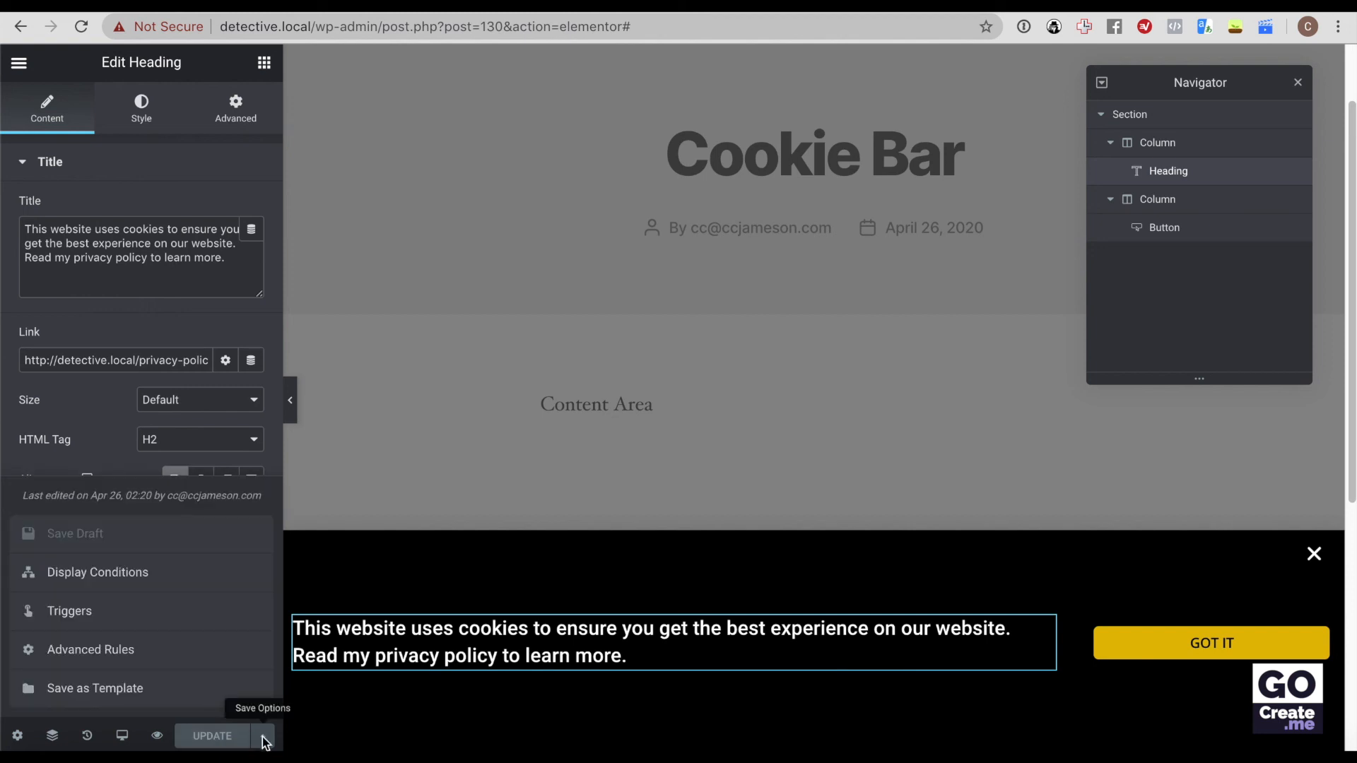
{"action": "left_click", "coordinate": [155, 584]}
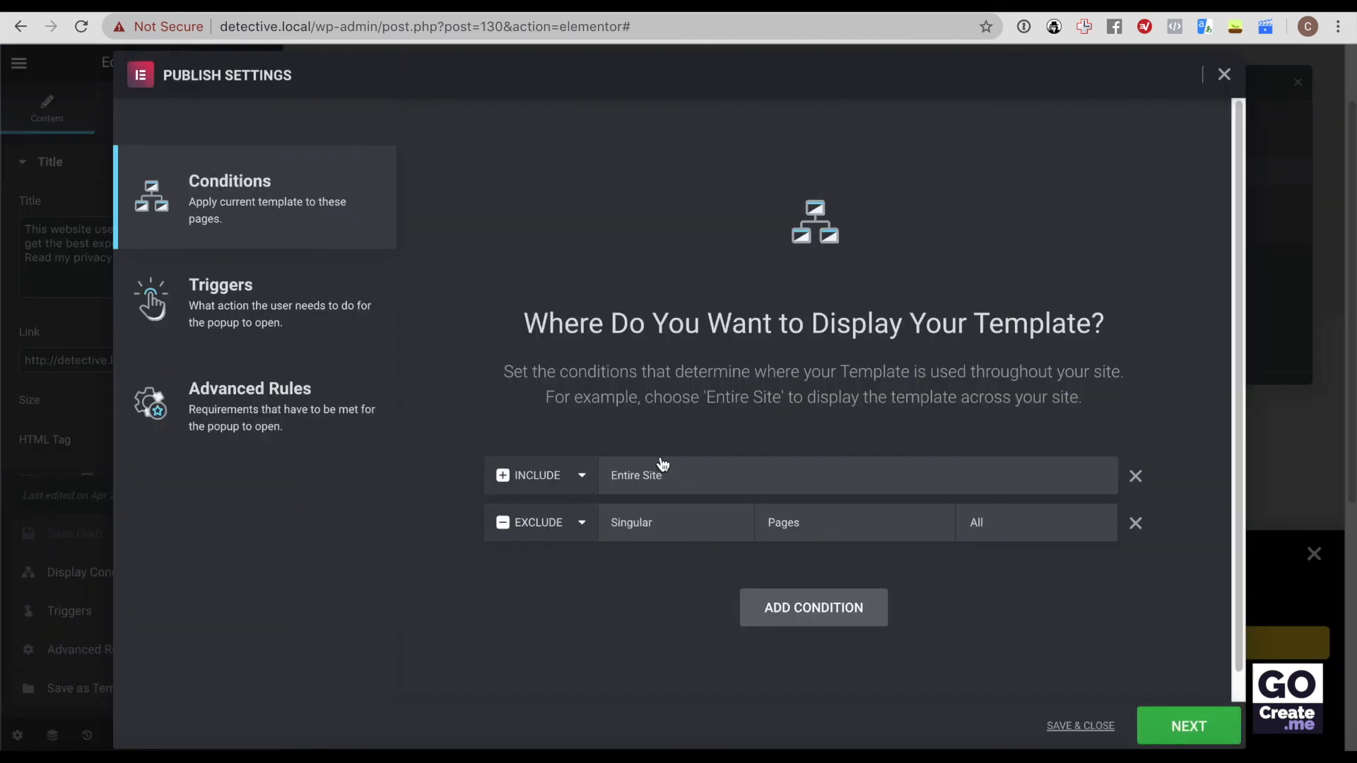
{"action": "left_click", "coordinate": [1136, 524]}
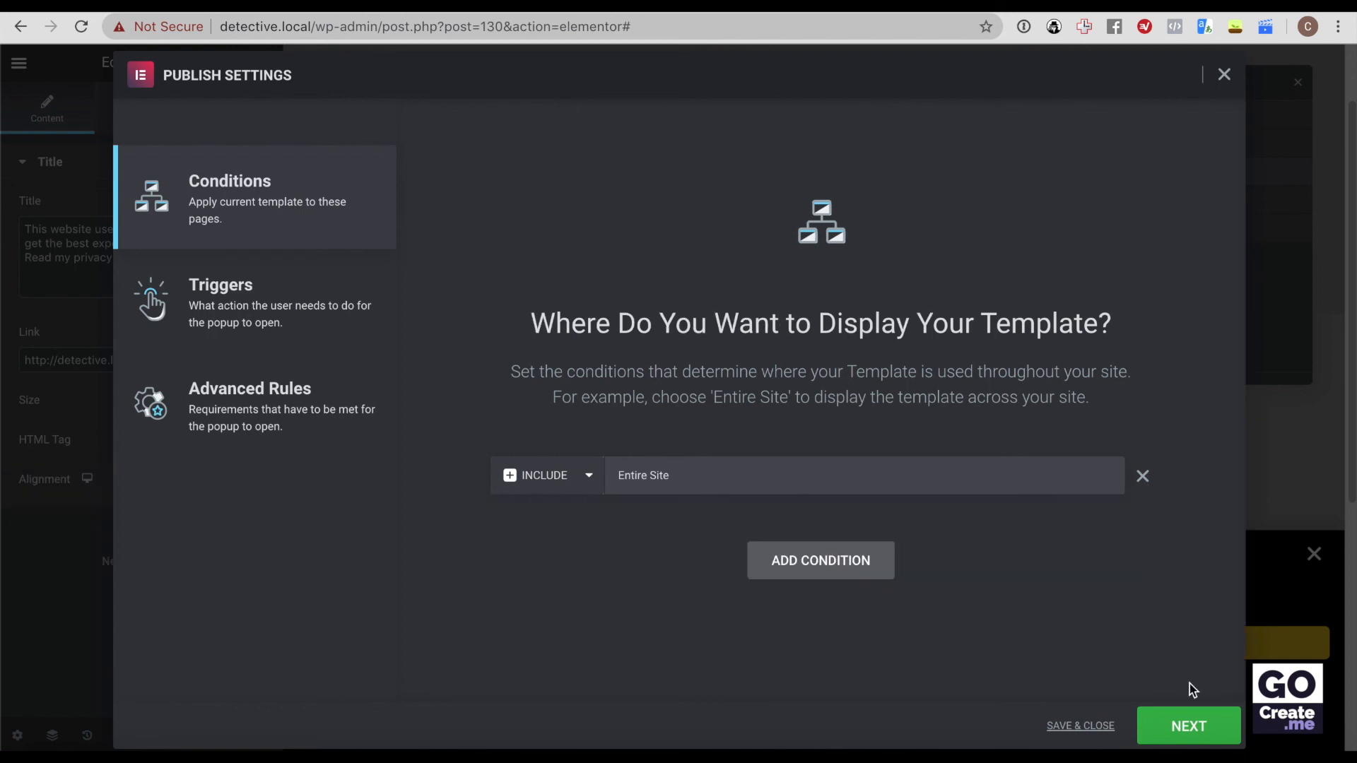
{"action": "left_click", "coordinate": [1199, 714]}
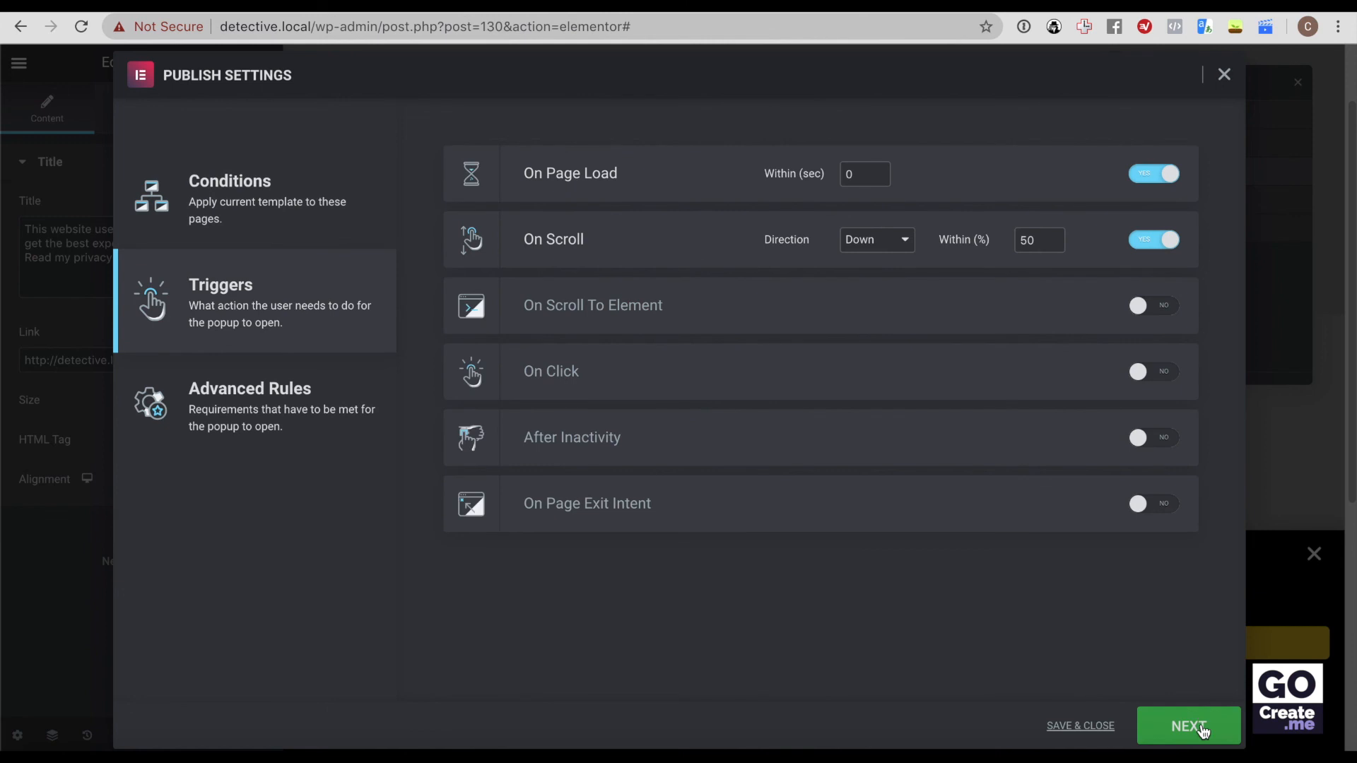
{"action": "left_click", "coordinate": [1202, 730]}
{"action": "left_click", "coordinate": [1160, 727]}
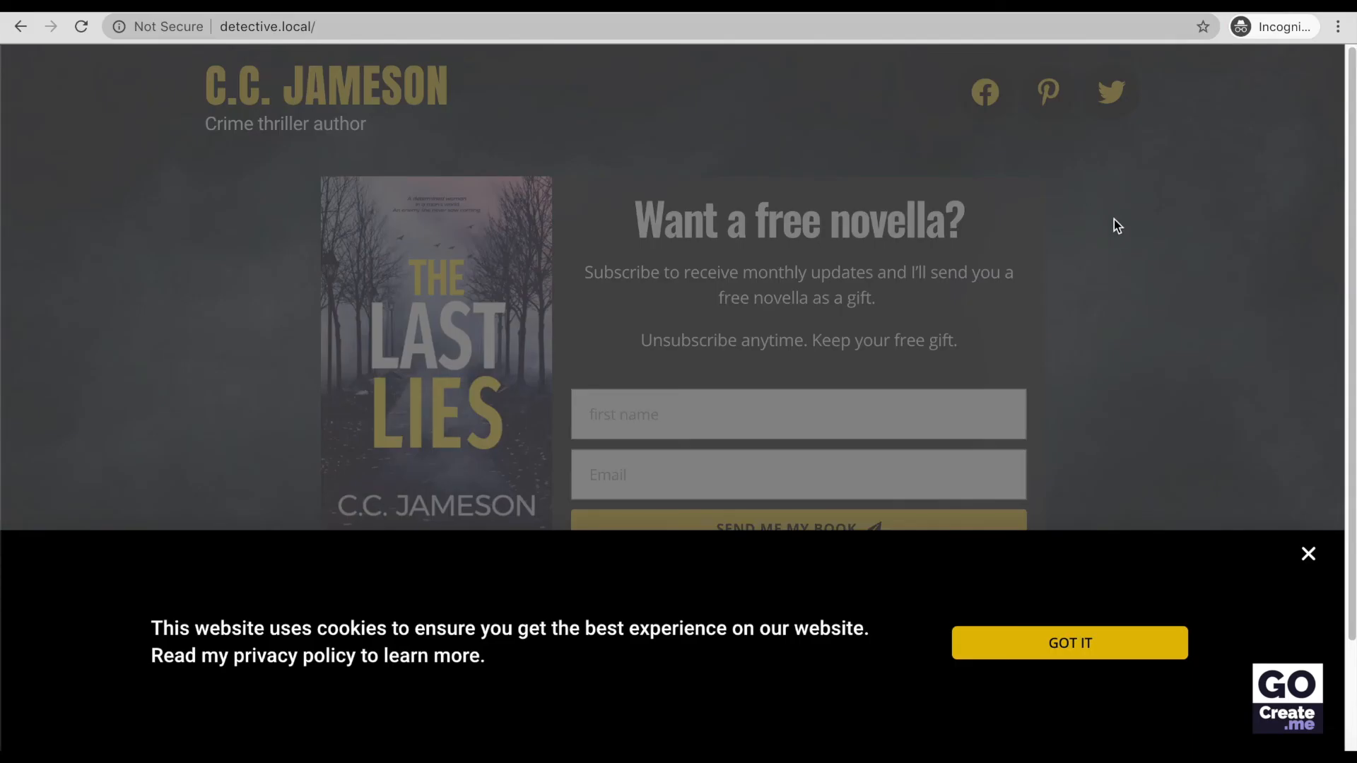
Step: Test the cookie notice on the live home page in the incognito window by accepting it with Got It and reloading
{"action": "left_click", "coordinate": [1147, 655]}
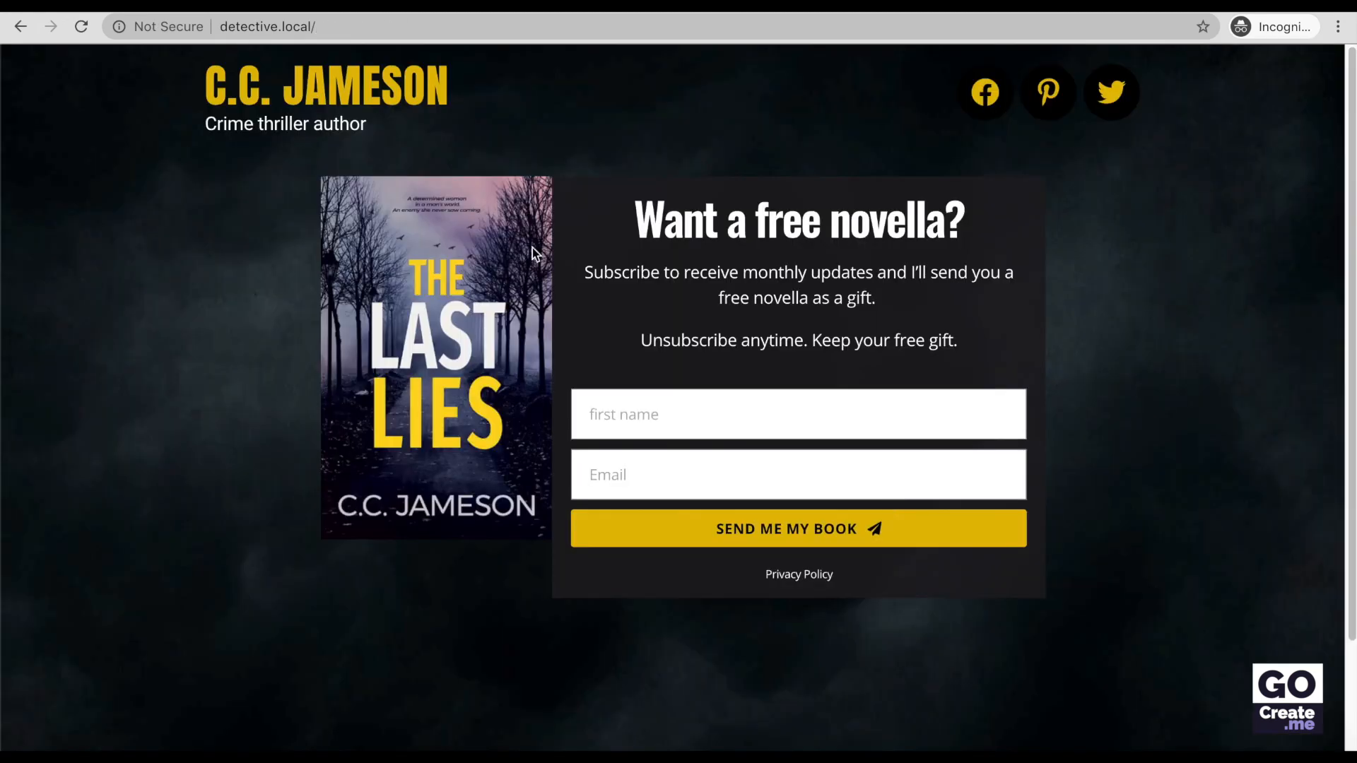
{"action": "key", "text": "super+r"}
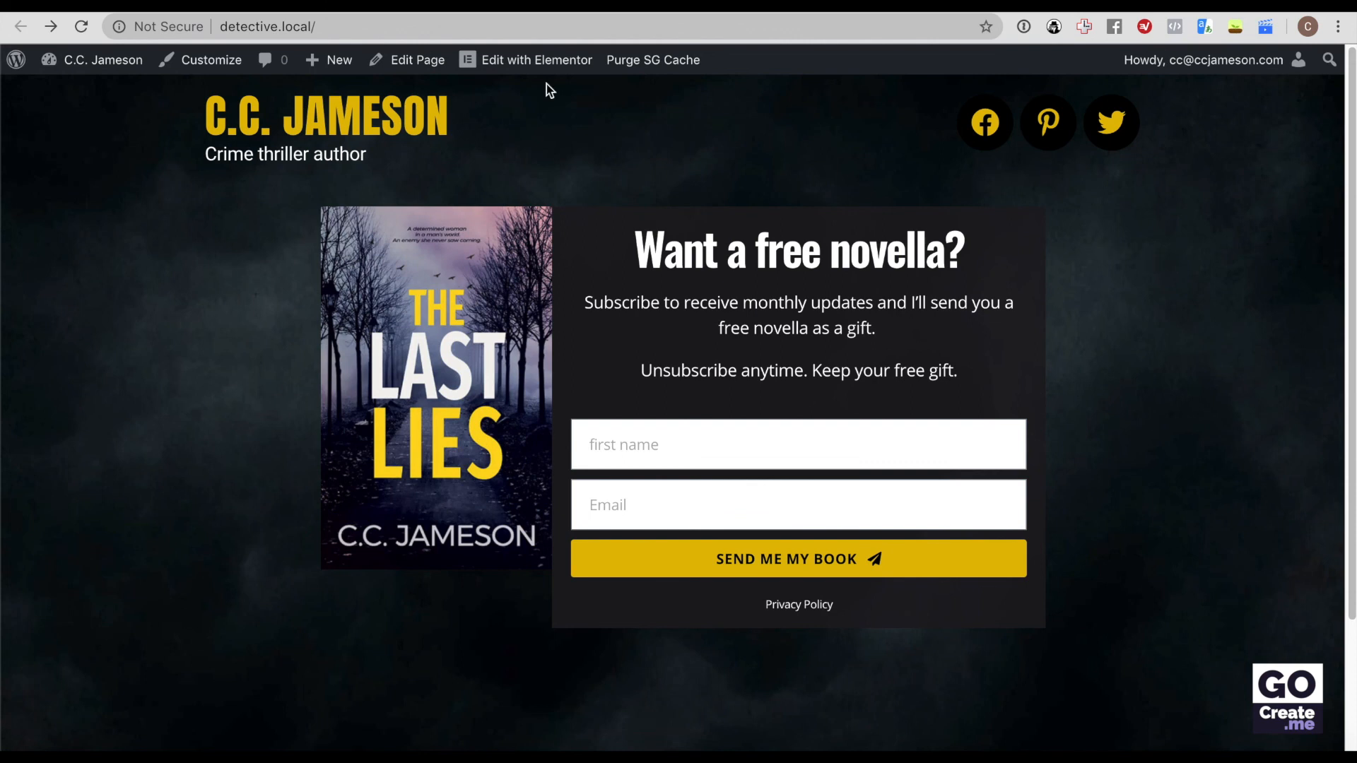
Step: From the site's dashboard, find the Cookie Bar popup among the popup templates and open it with Elementor
{"action": "mouse_move", "coordinate": [522, 63]}
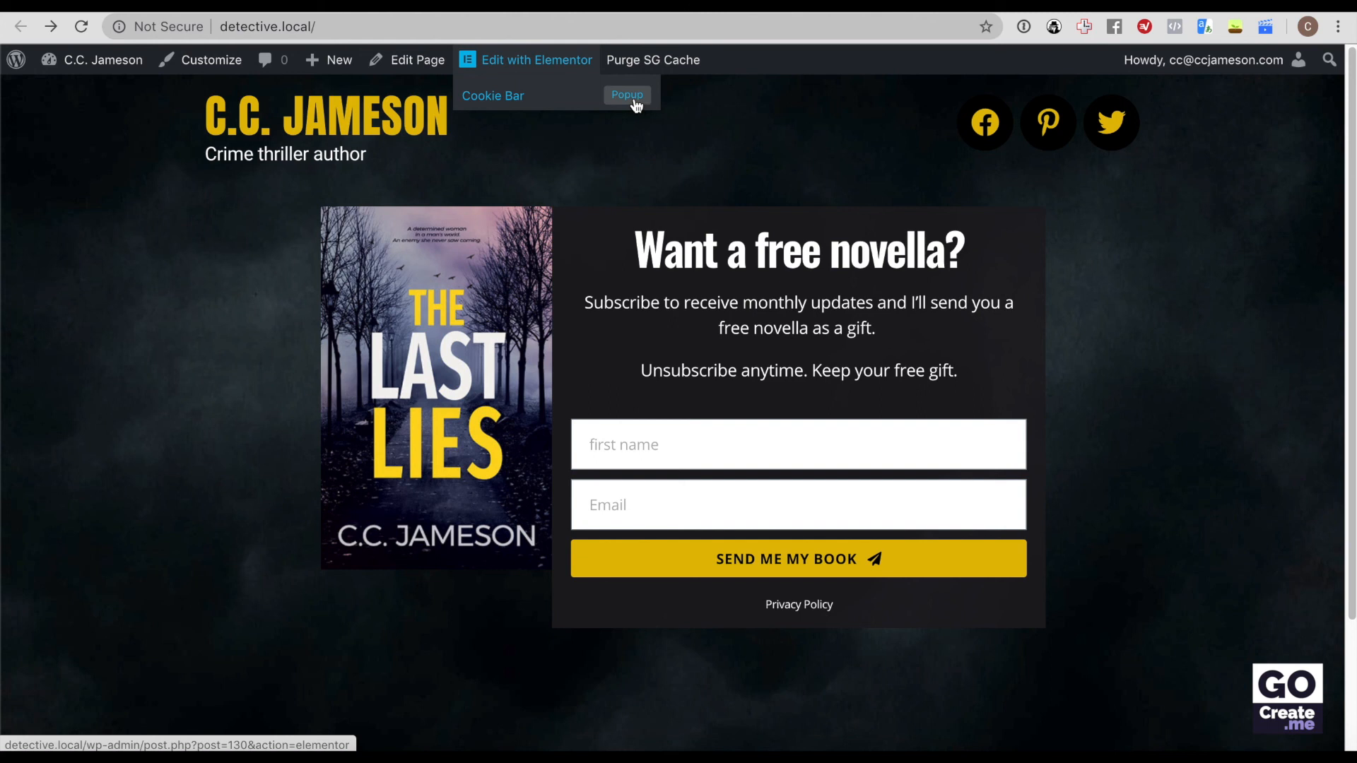
{"action": "left_click", "coordinate": [86, 70]}
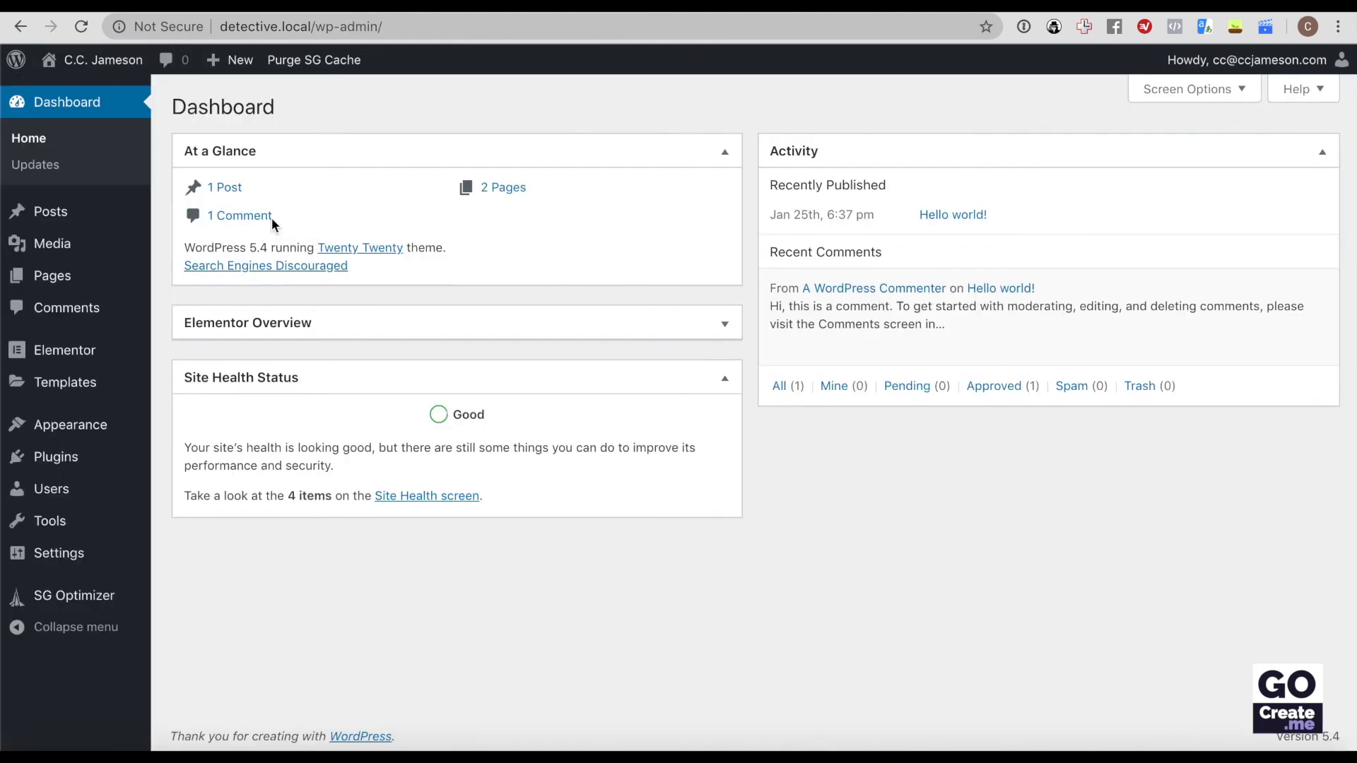
{"action": "mouse_move", "coordinate": [88, 383]}
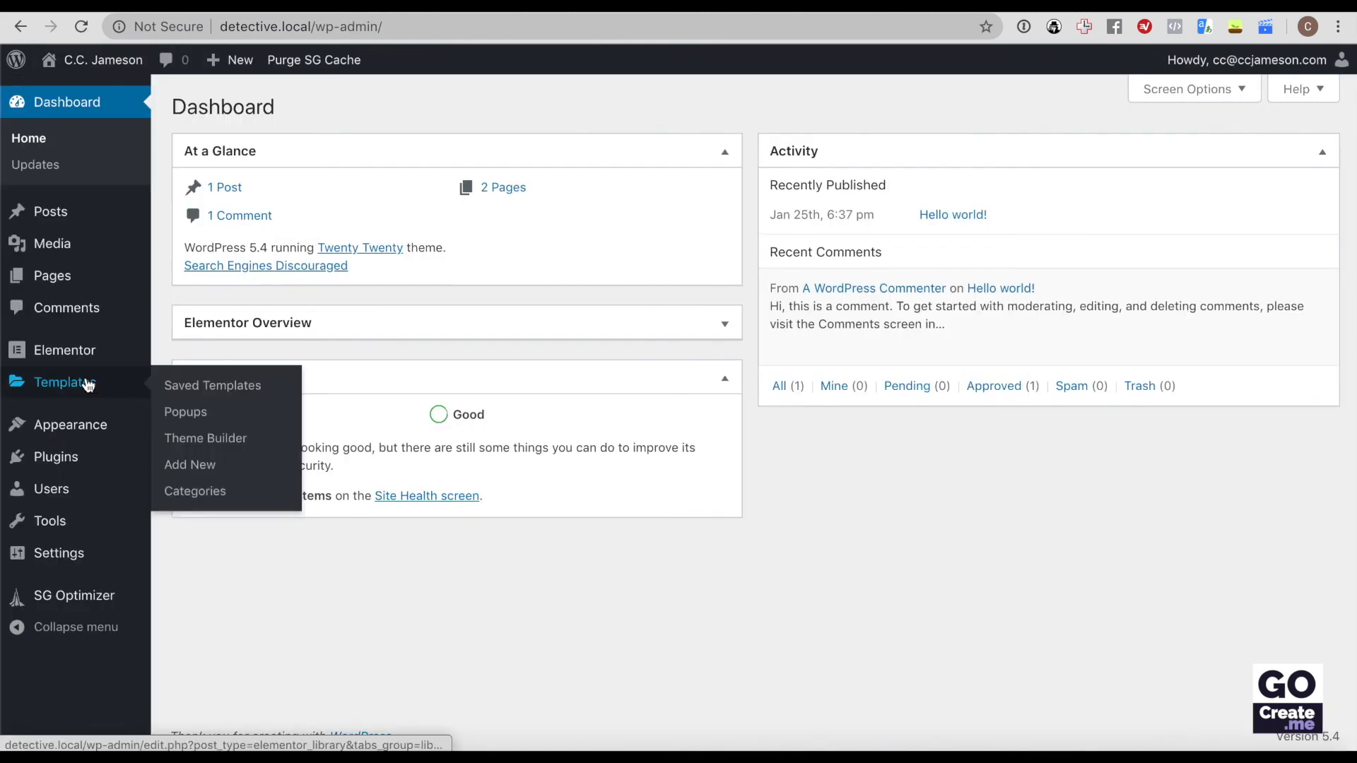
{"action": "left_click", "coordinate": [181, 420]}
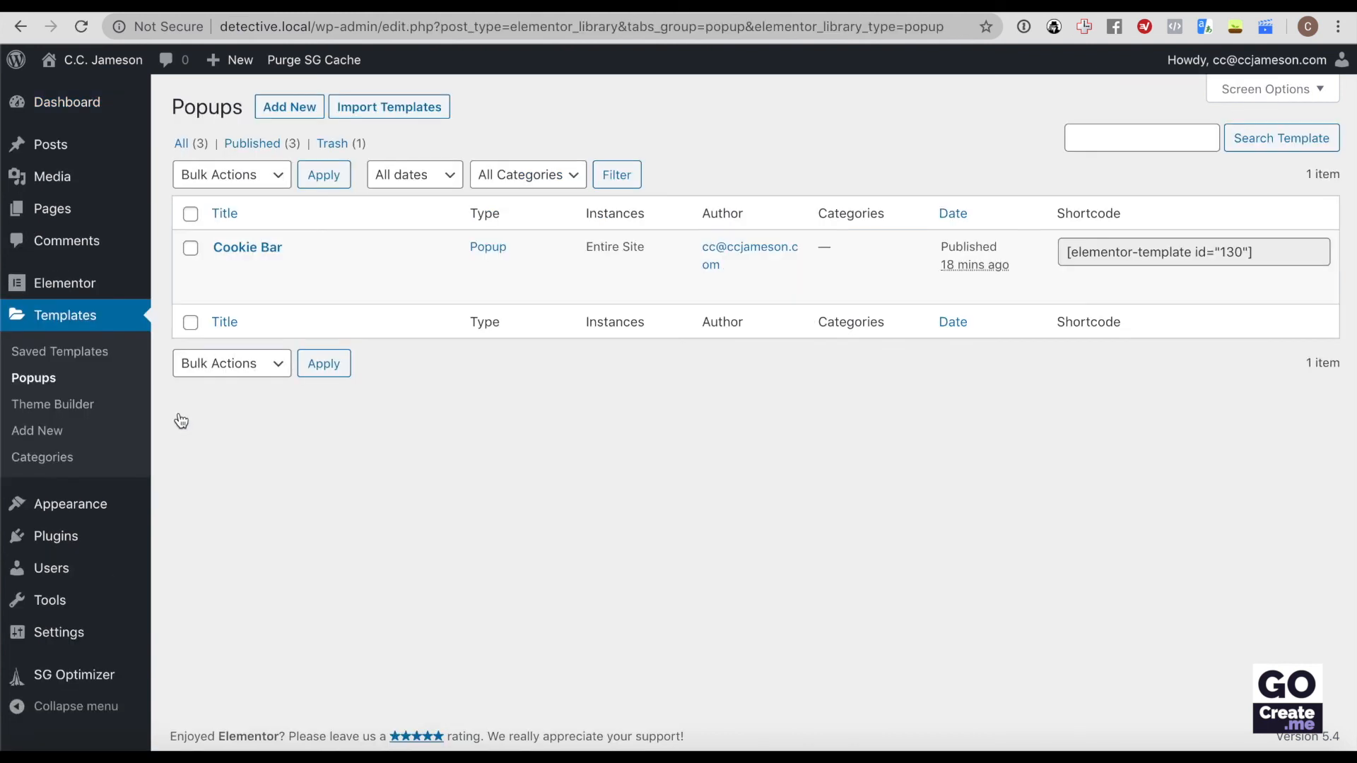
{"action": "mouse_move", "coordinate": [277, 249]}
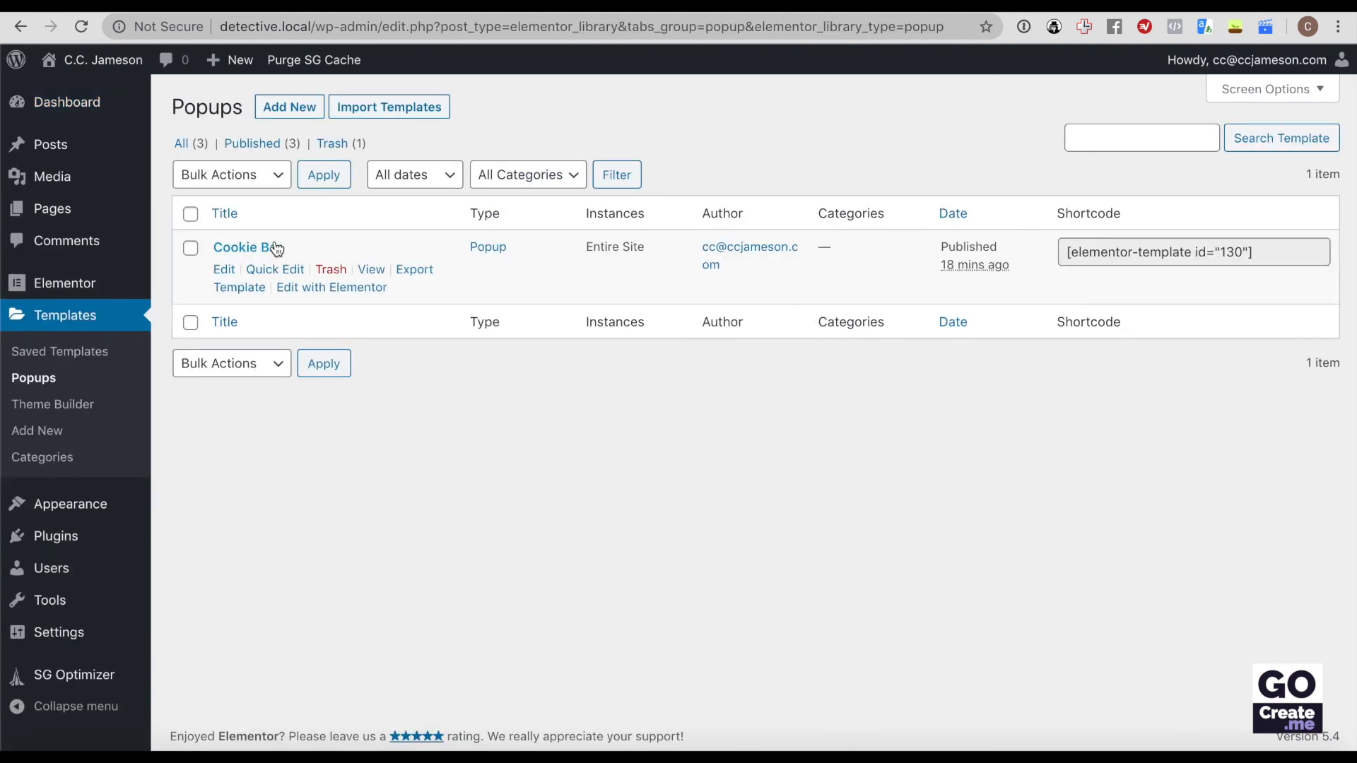
{"action": "left_click", "coordinate": [361, 301]}
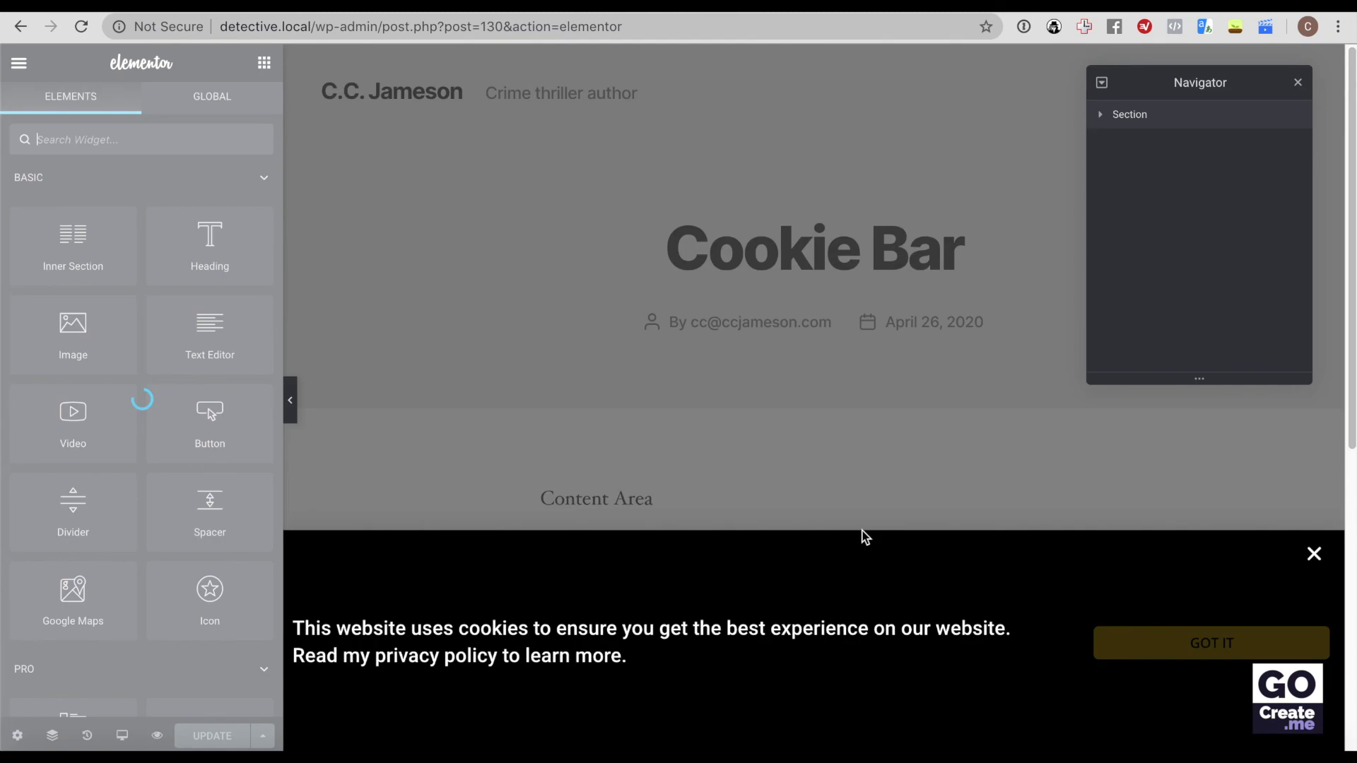
Step: Set the cookie notice section's padding to 16 px on all sides and update the popup
{"action": "scroll", "coordinate": [873, 565], "scroll_direction": "down", "scroll_amount": 2}
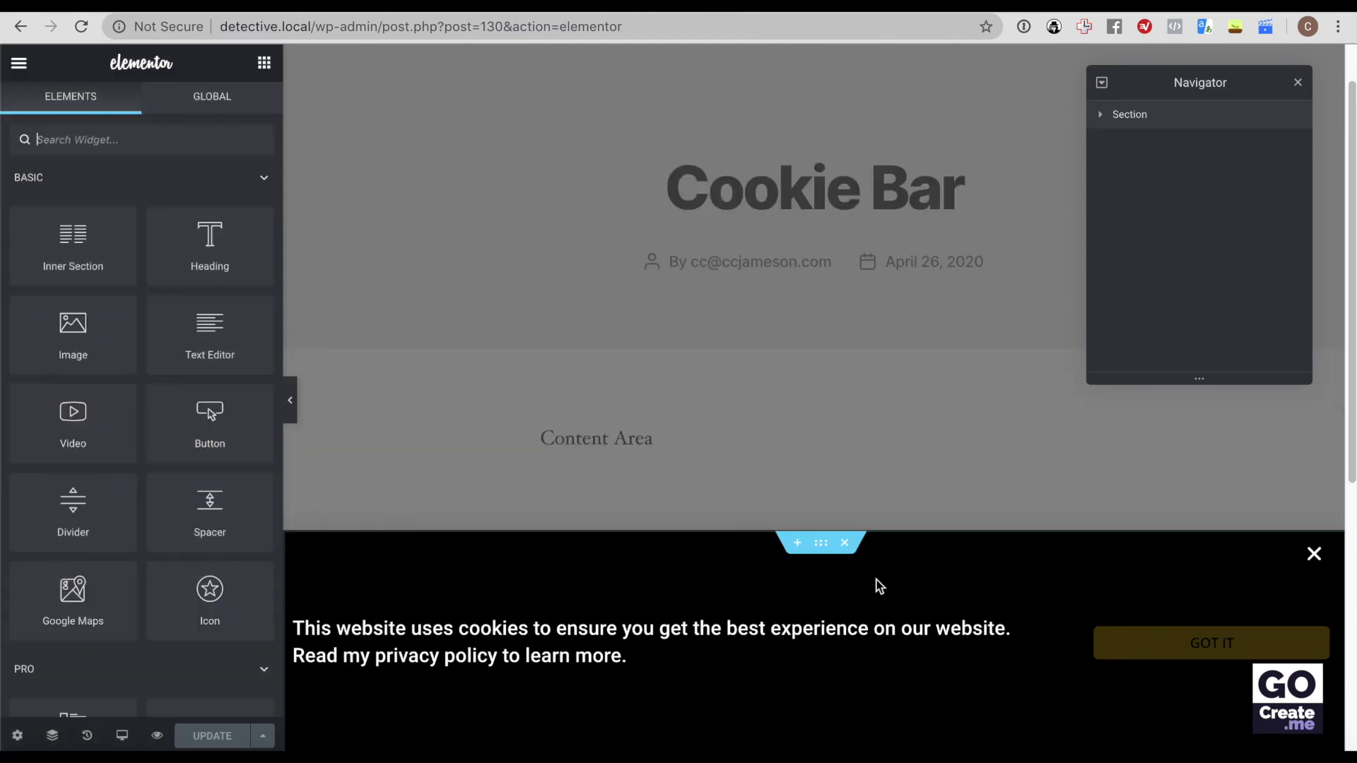
{"action": "left_click", "coordinate": [821, 545]}
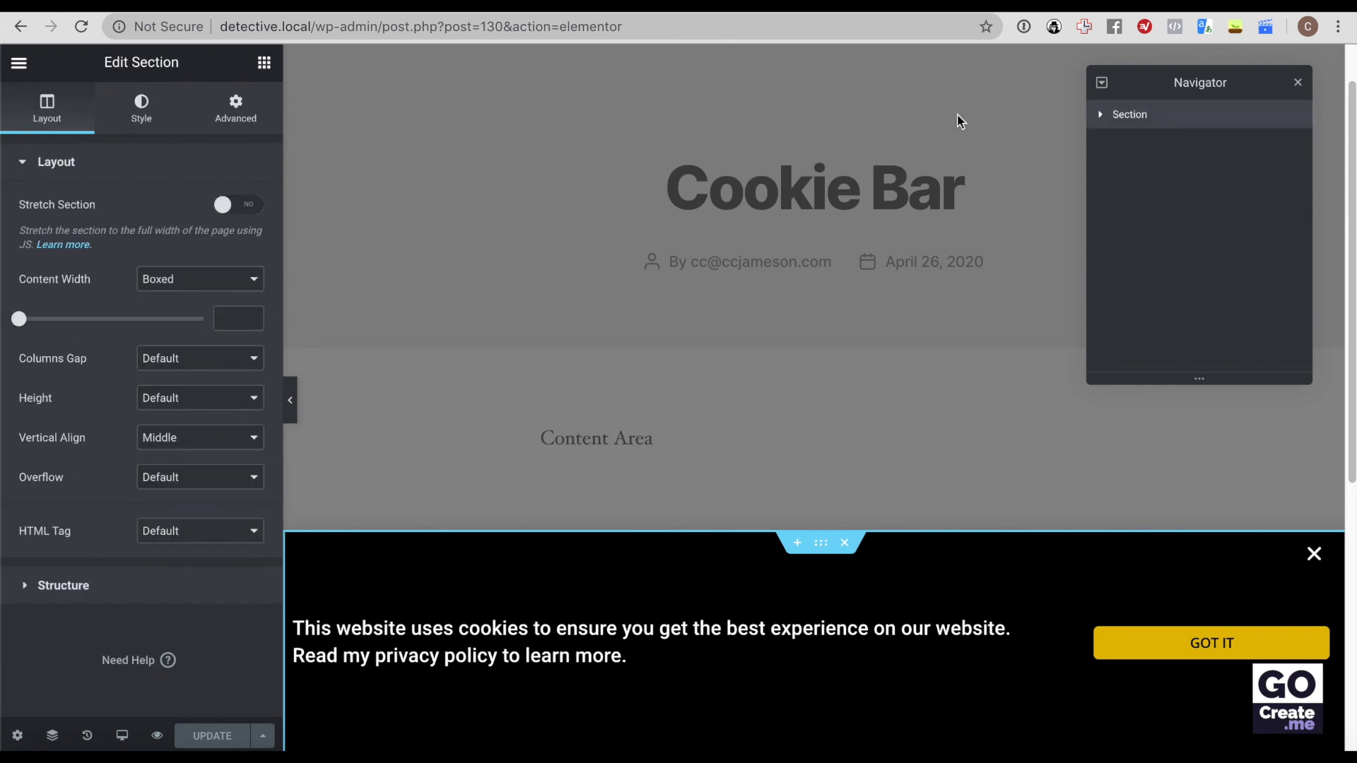
{"action": "left_click", "coordinate": [239, 106]}
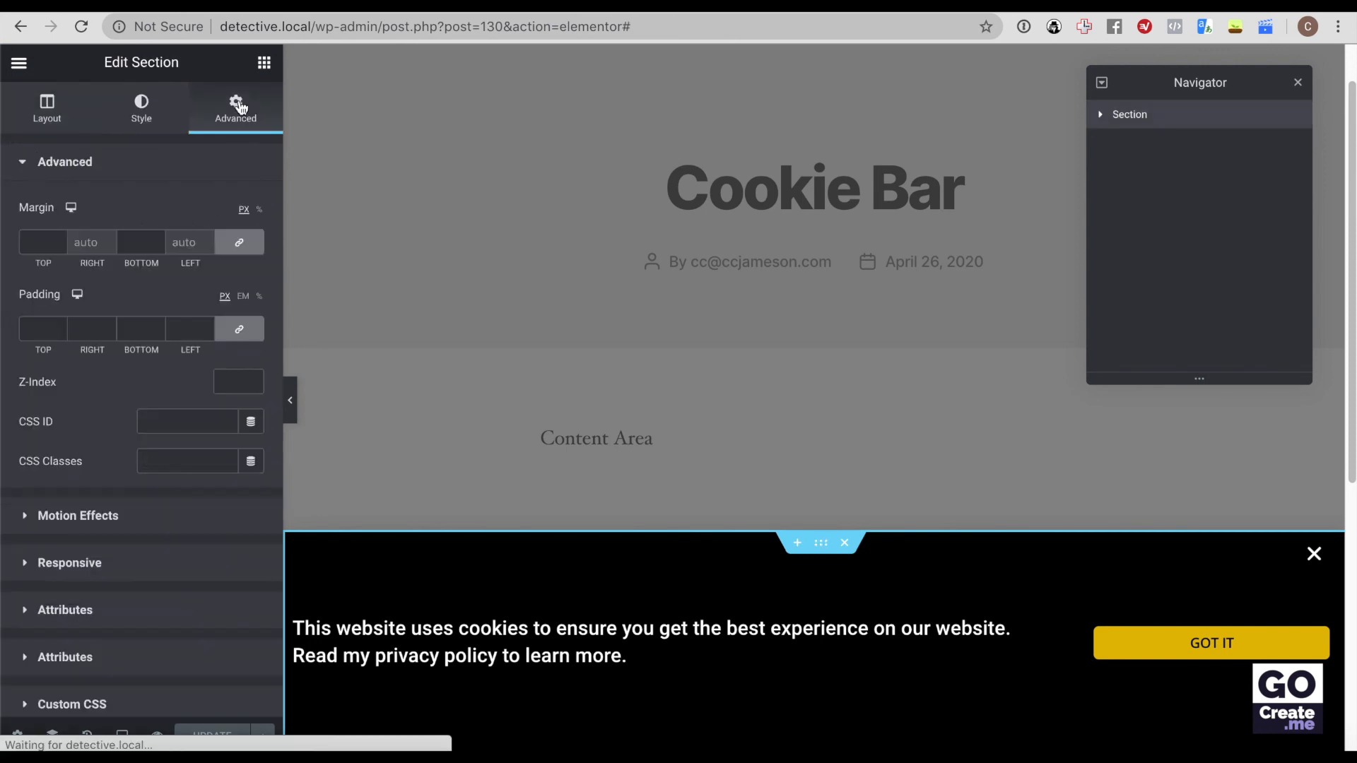
{"action": "left_click", "coordinate": [30, 323]}
{"action": "type", "text": "0"}
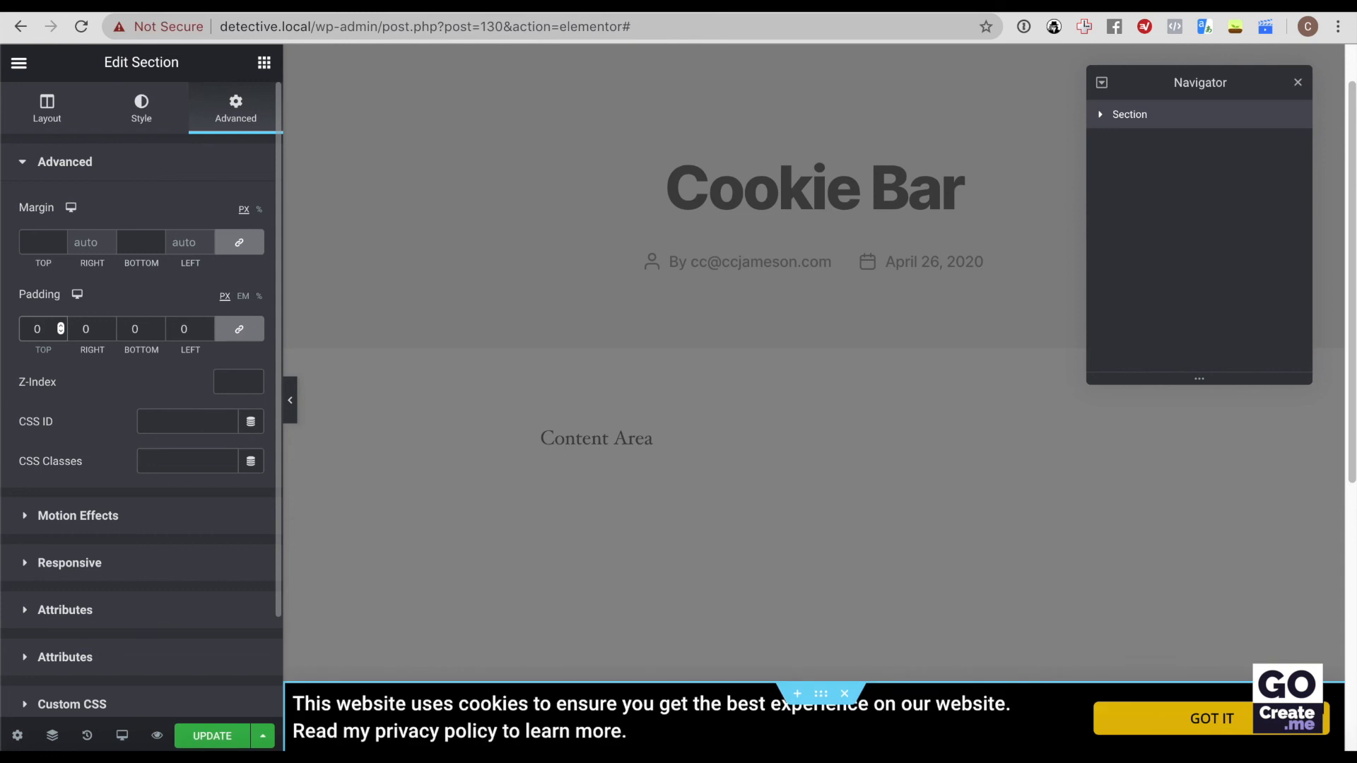
{"action": "key", "text": "BackSpace"}
{"action": "type", "text": "3"}
{"action": "key", "text": "BackSpace"}
{"action": "type", "text": "7"}
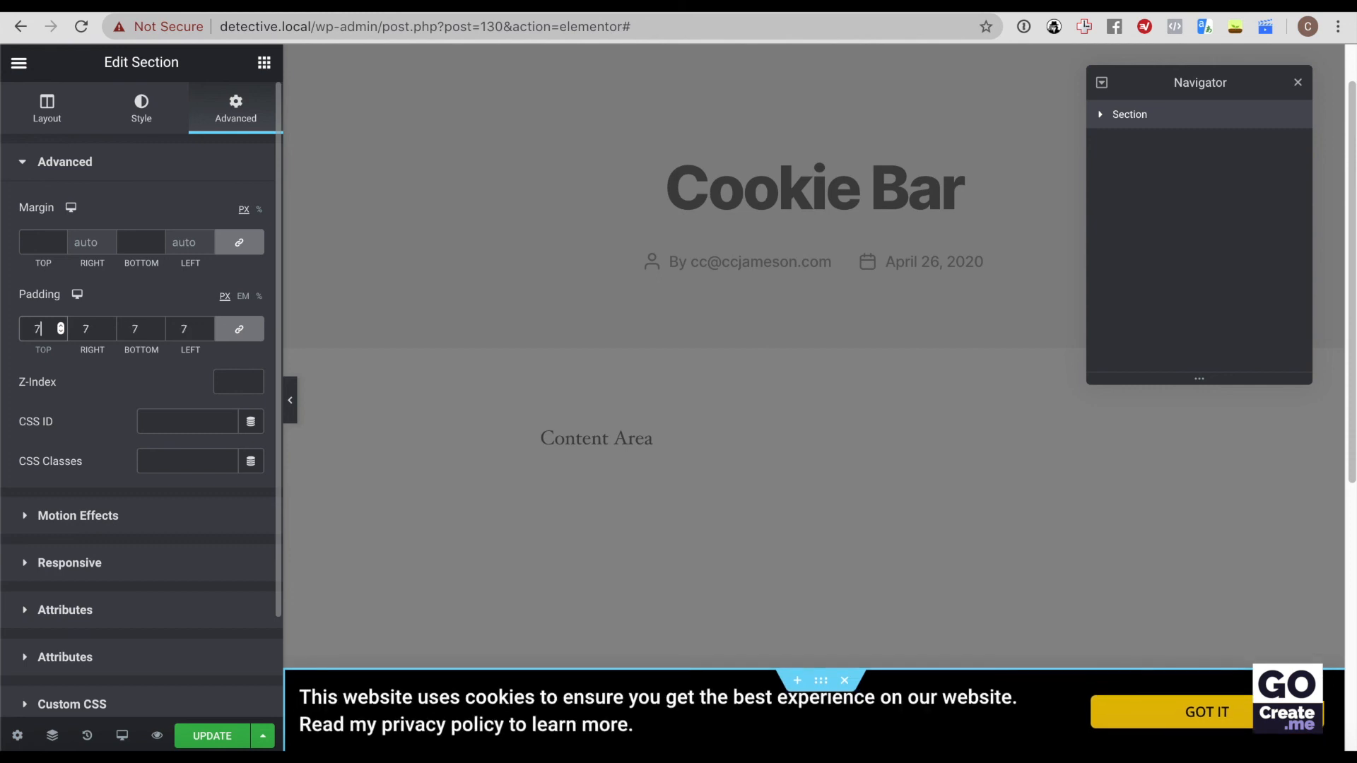
{"action": "key", "text": "BackSpace"}
{"action": "type", "text": "11"}
{"action": "key", "text": "Up"}
{"action": "key", "text": "Up"}
{"action": "key", "text": "Up"}
{"action": "key", "text": "Up"}
{"action": "key", "text": "Up"}
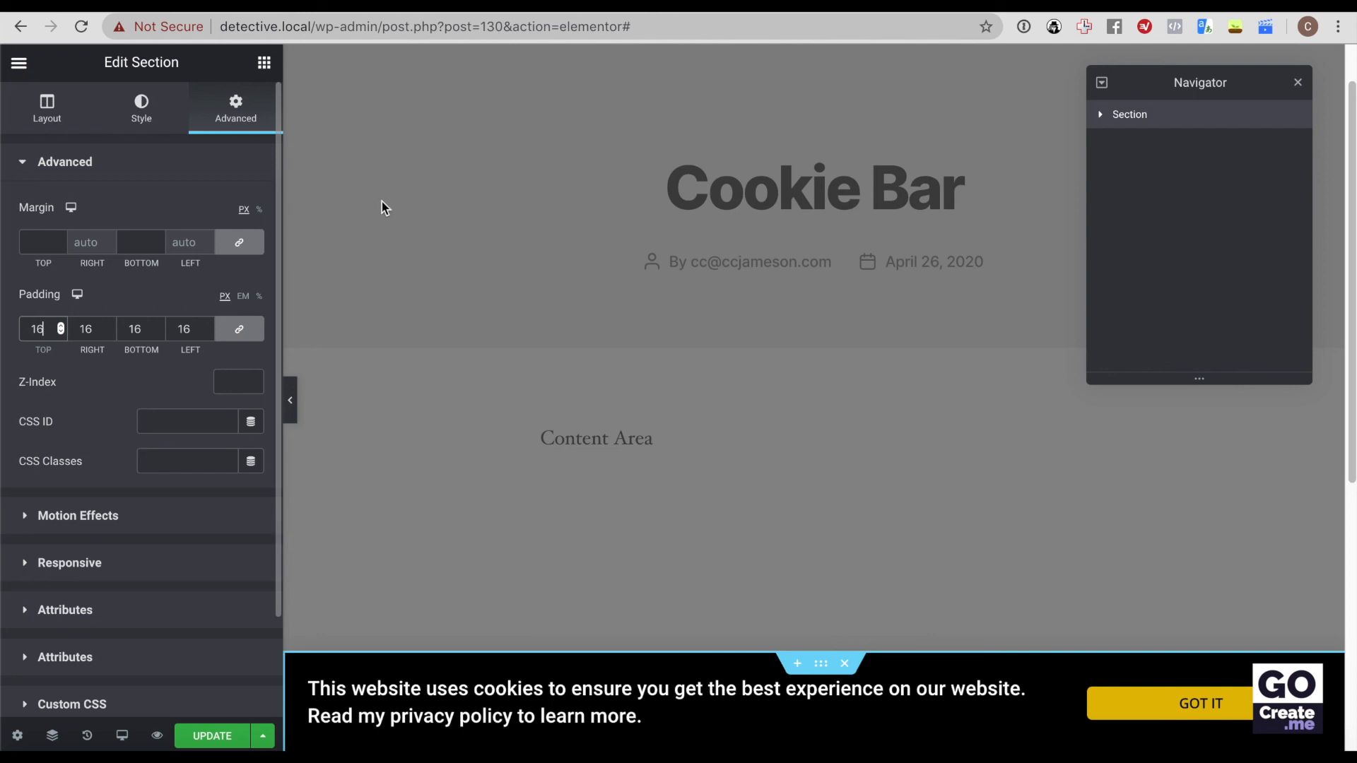
{"action": "left_click", "coordinate": [209, 737]}
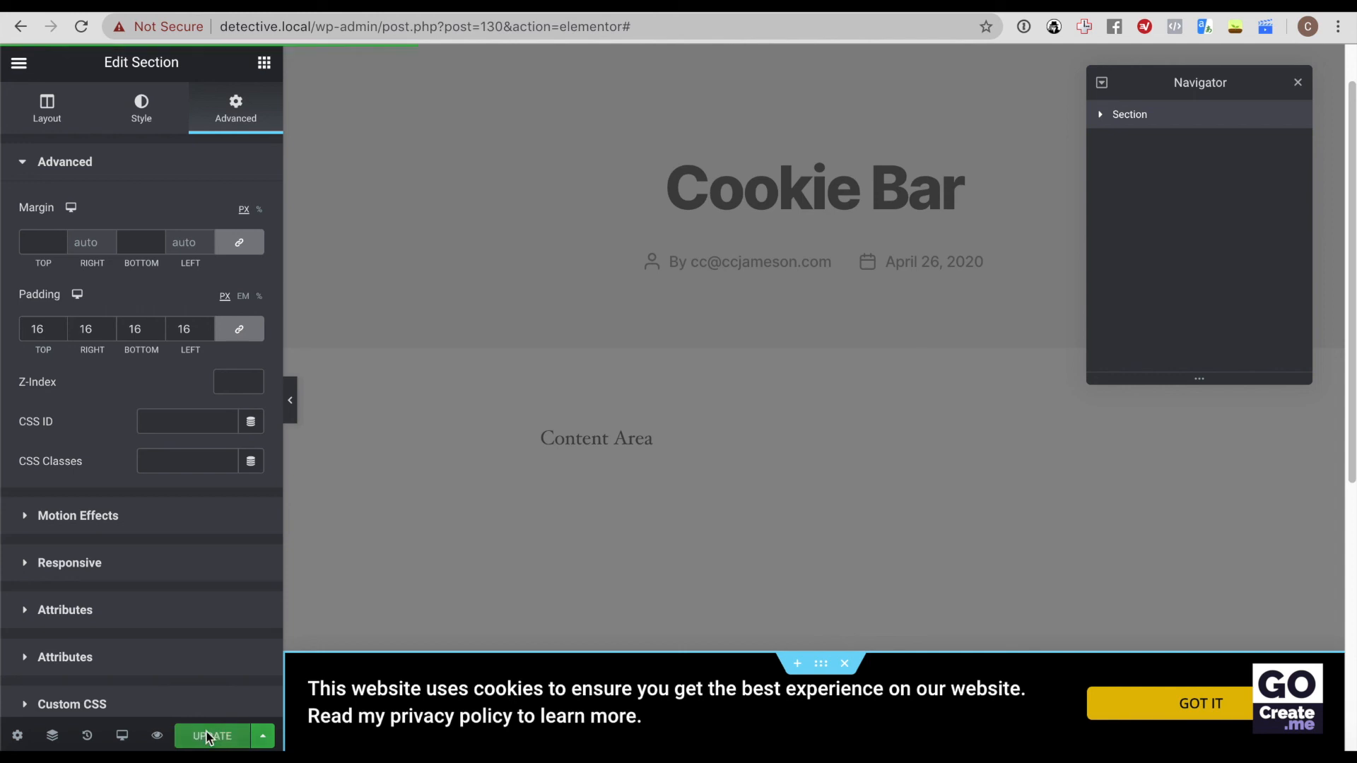
Step: Check the cookie bar with its new section padding in the tablet and mobile previews
{"action": "left_click", "coordinate": [122, 735]}
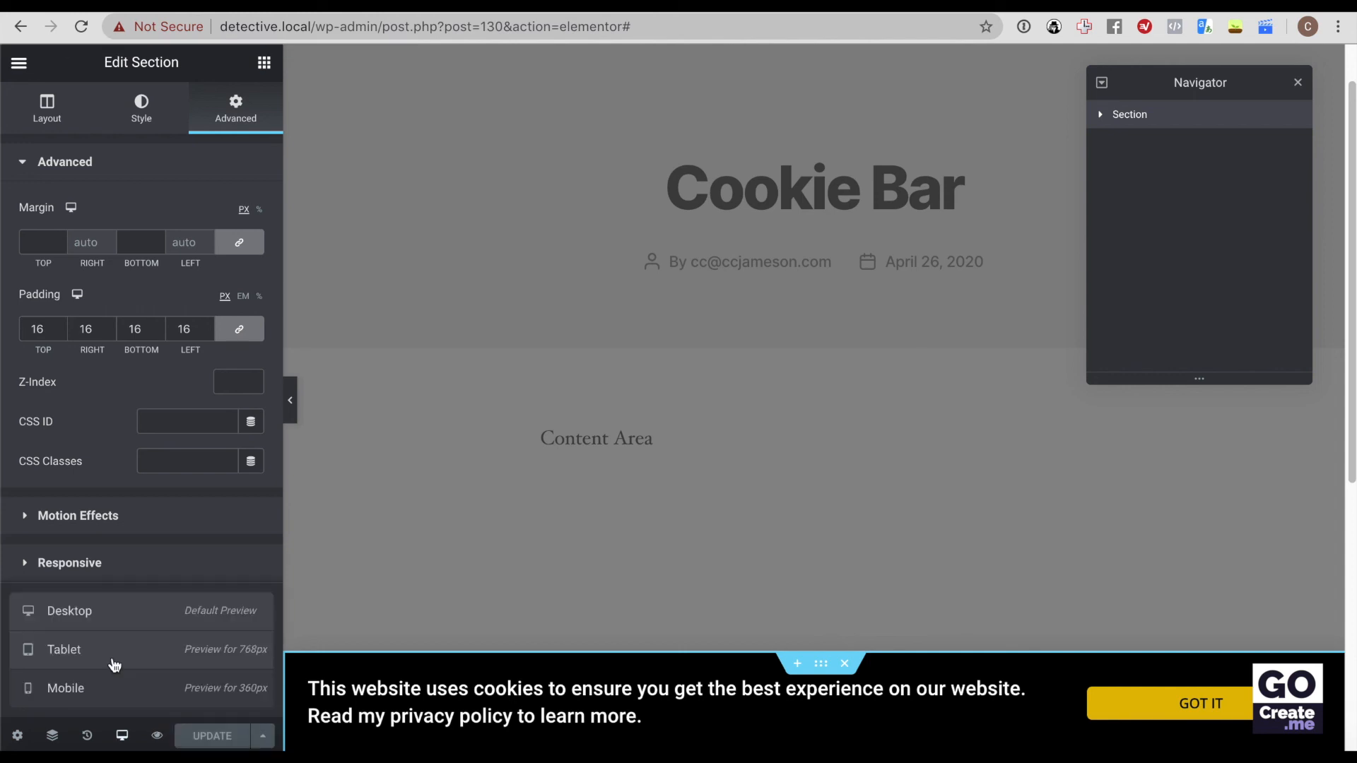
{"action": "left_click", "coordinate": [114, 666]}
{"action": "scroll", "coordinate": [654, 318], "scroll_direction": "down", "scroll_amount": 3}
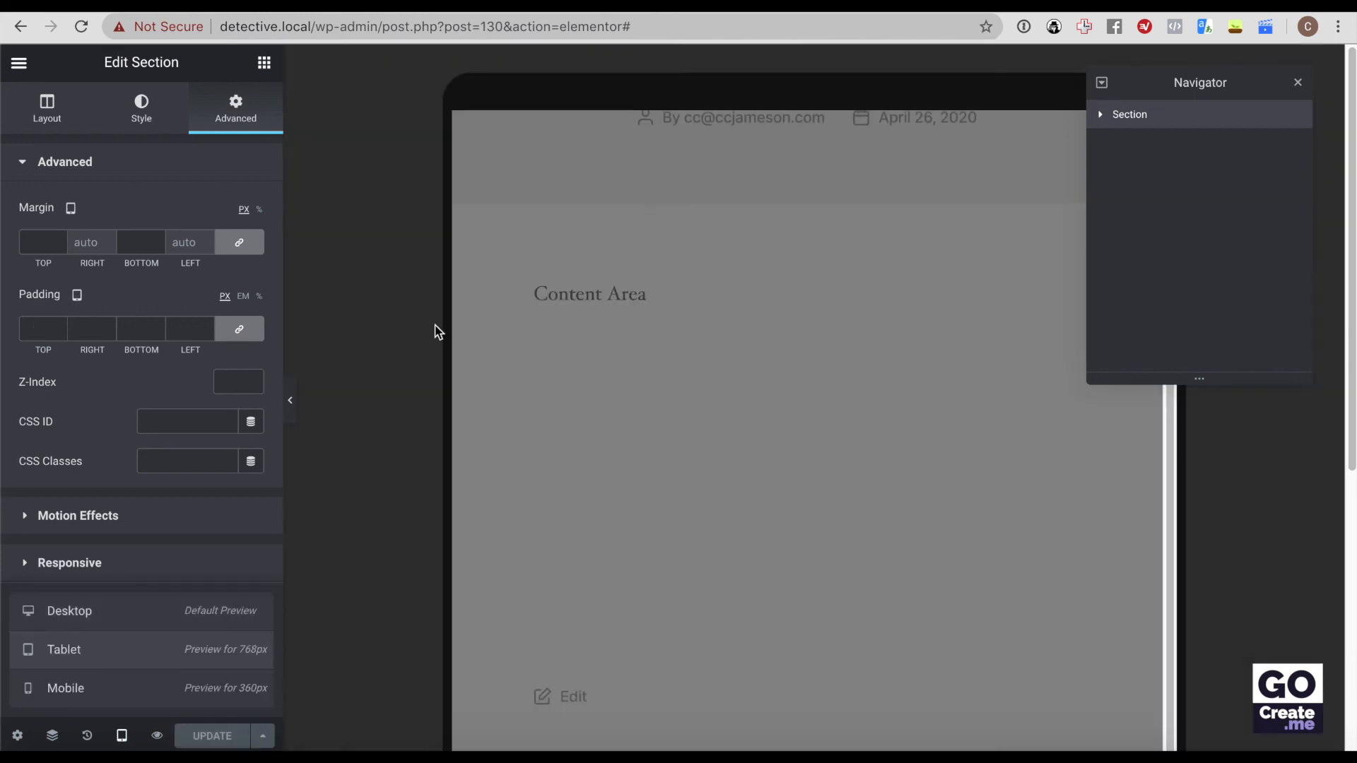
{"action": "scroll", "coordinate": [389, 303], "scroll_direction": "down", "scroll_amount": 6}
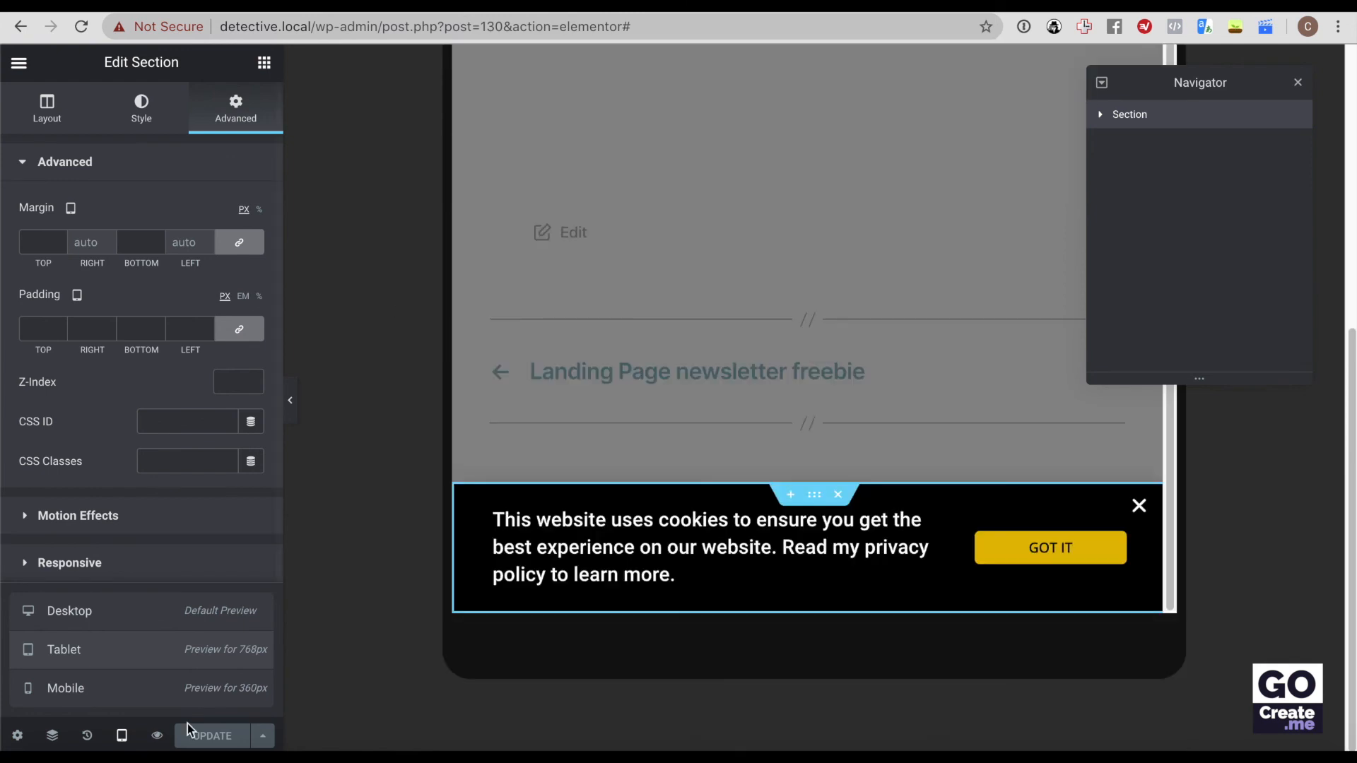
{"action": "left_click", "coordinate": [123, 739]}
{"action": "left_click", "coordinate": [106, 689]}
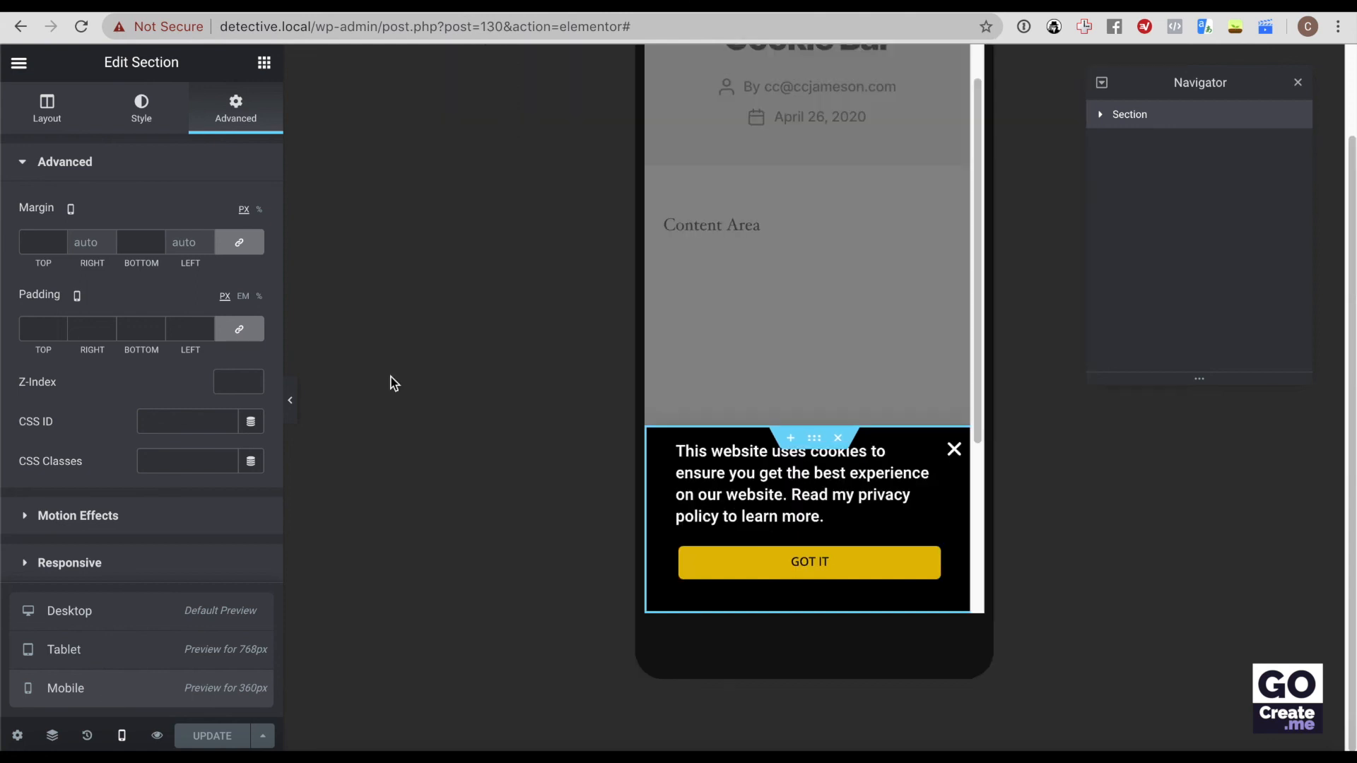
Step: Preview the popup in the browser, follow the notice text's privacy policy link, and go back to the preview
{"action": "mouse_move", "coordinate": [156, 739]}
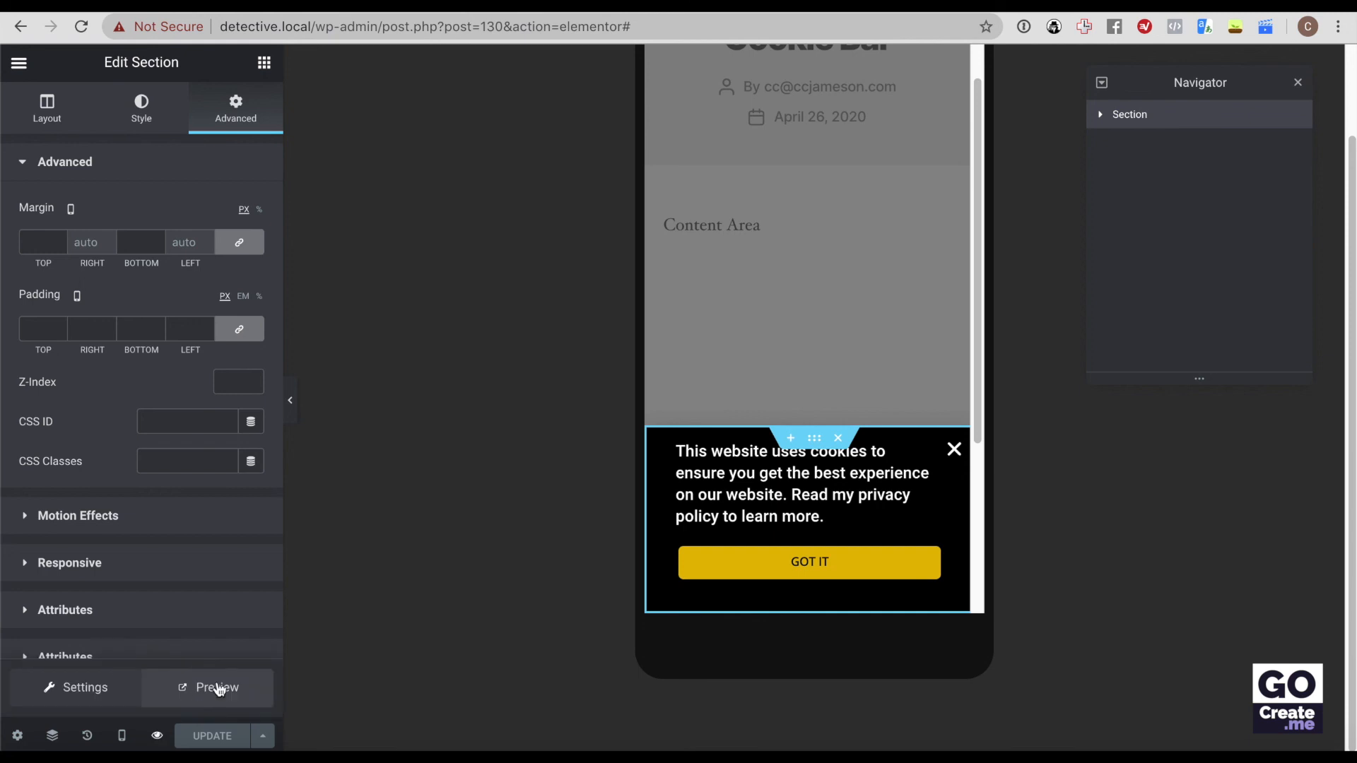
{"action": "left_click", "coordinate": [218, 689]}
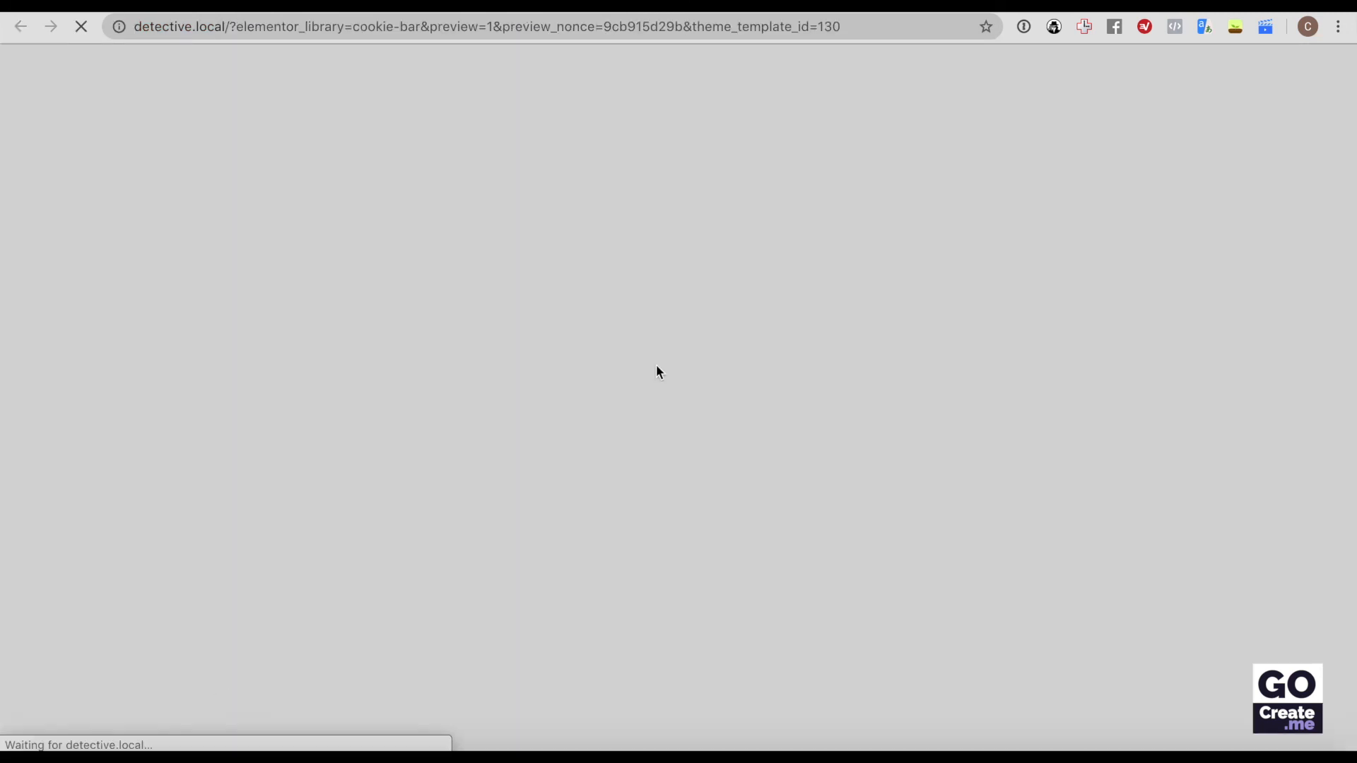
{"action": "scroll", "coordinate": [885, 335], "scroll_direction": "down", "scroll_amount": 5}
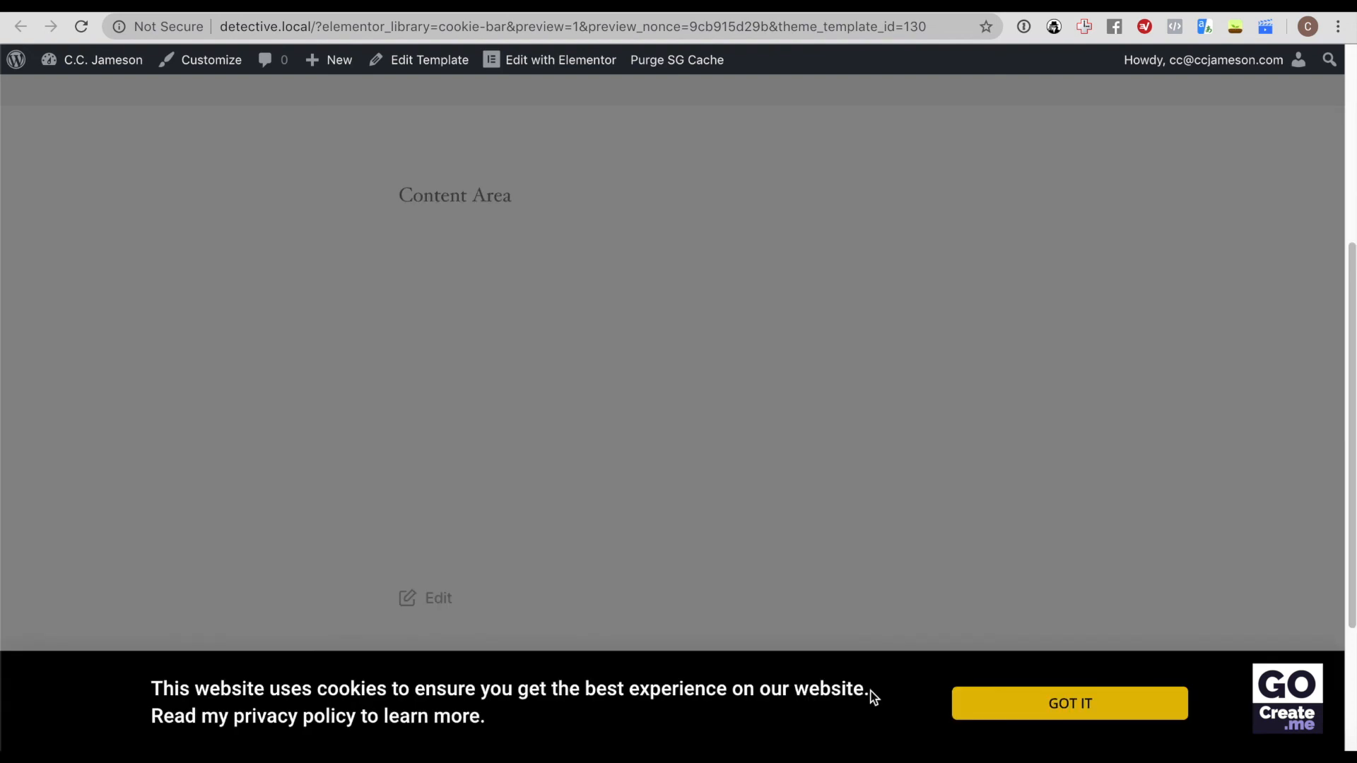
{"action": "left_click", "coordinate": [410, 721]}
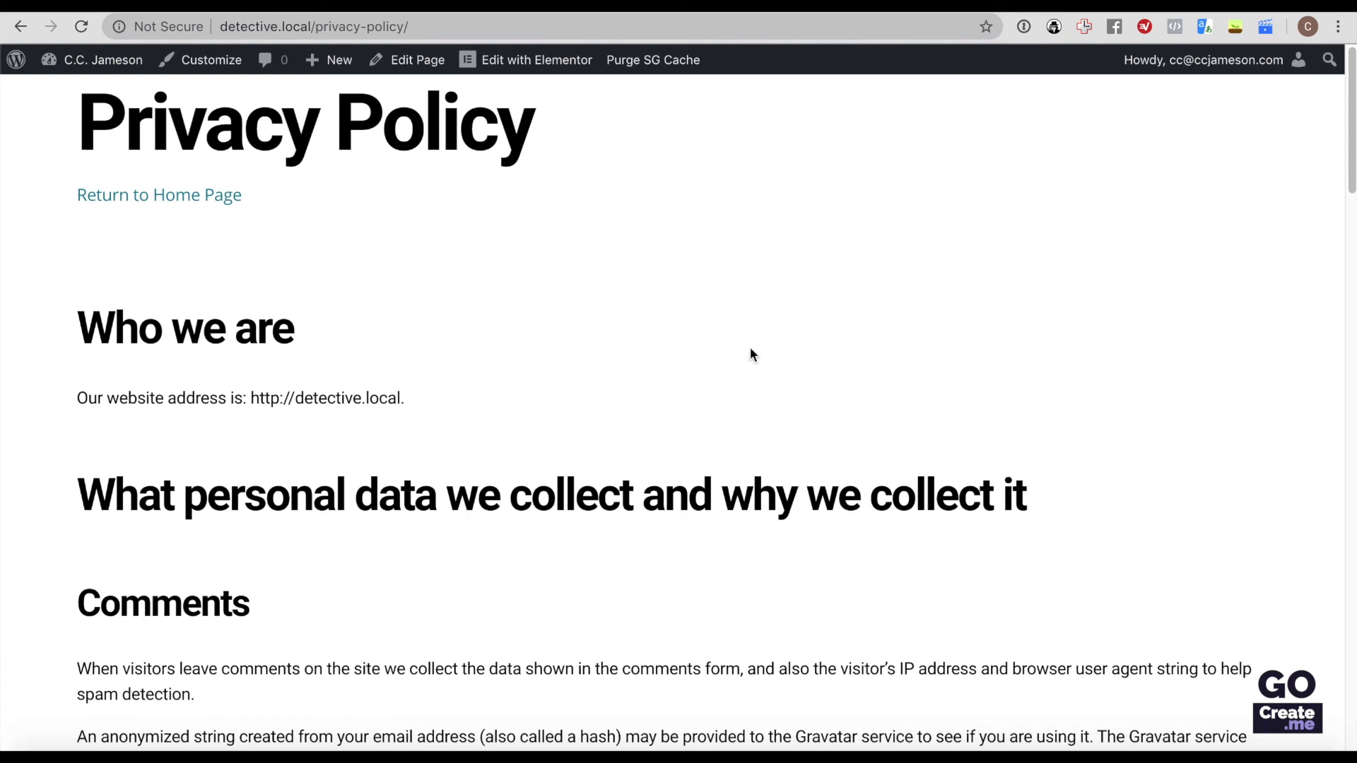
{"action": "key", "text": "super+bracketleft"}
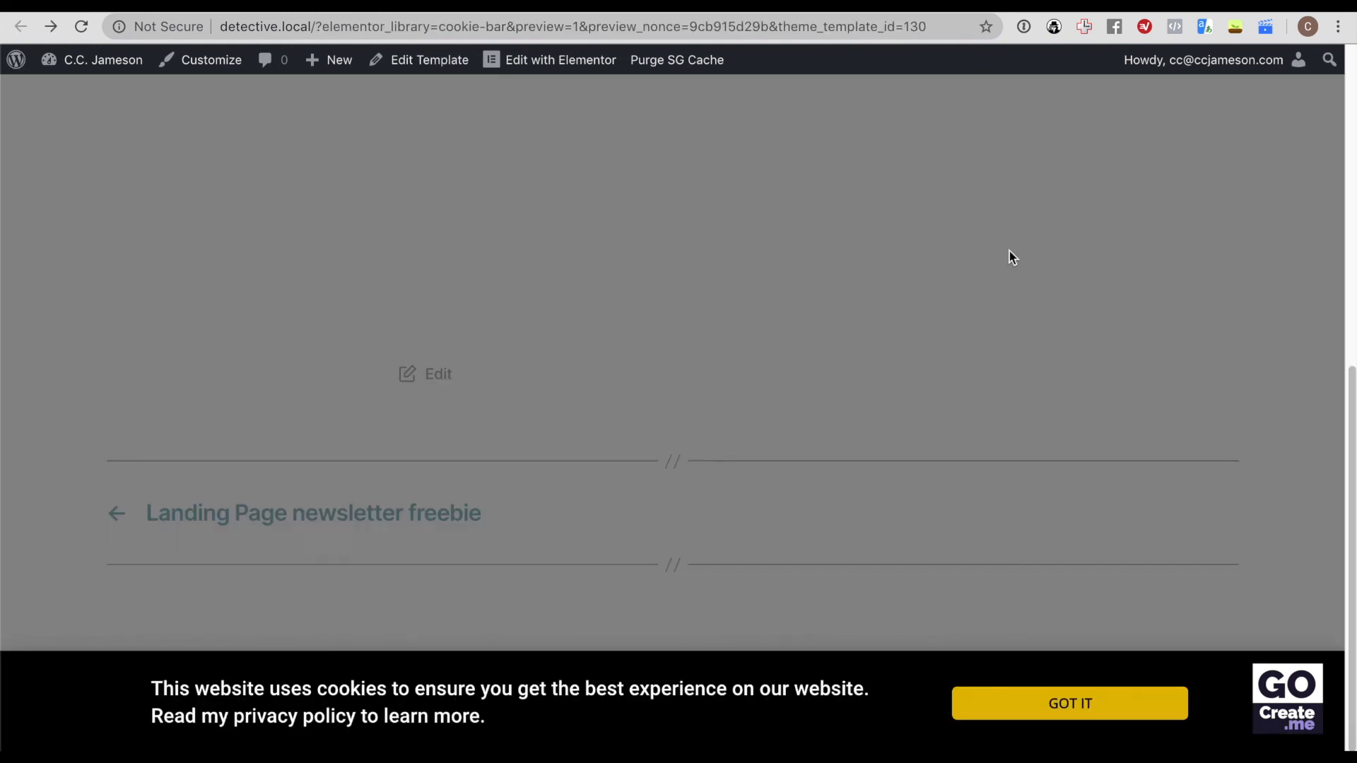